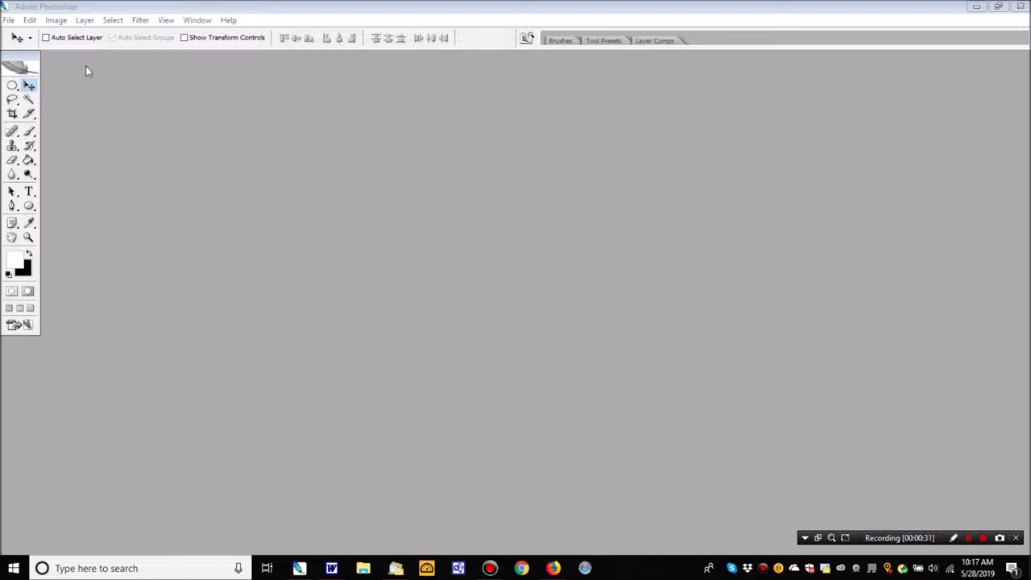
Open the photo SAM_6495 from the 6495 folder inside Pictures > MT4282019A and maximize its window
click(8, 20)
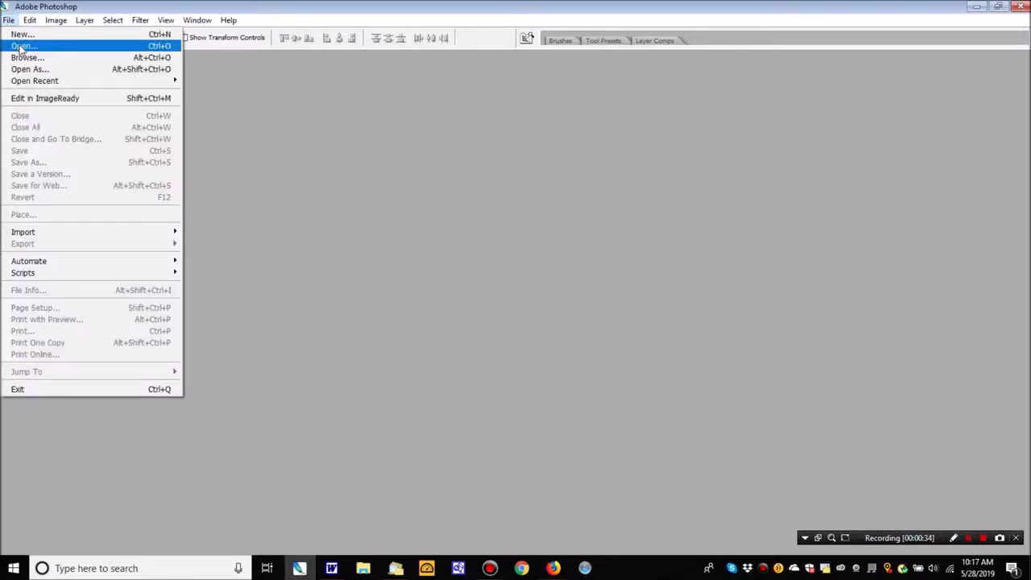
click(21, 47)
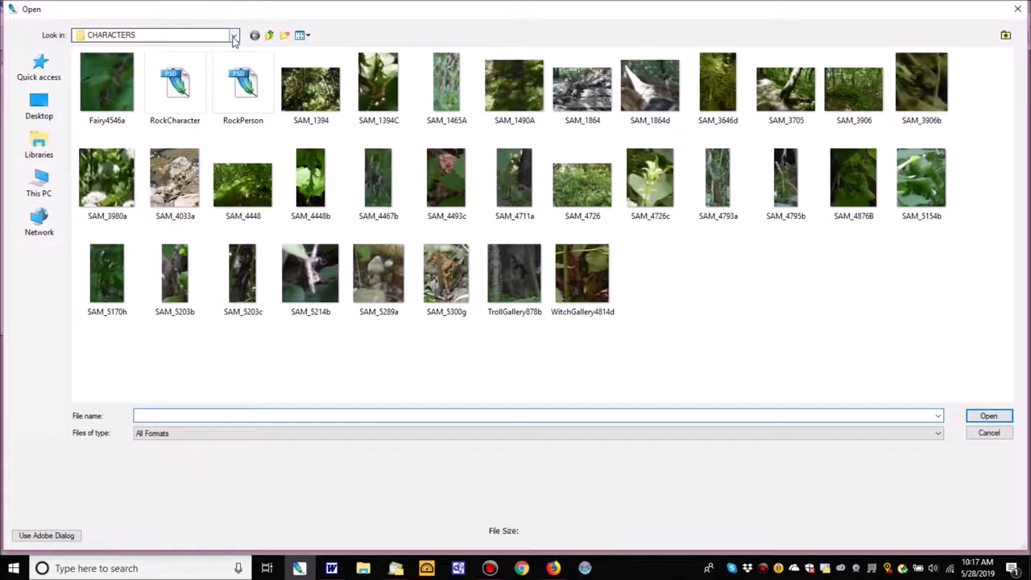
click(233, 38)
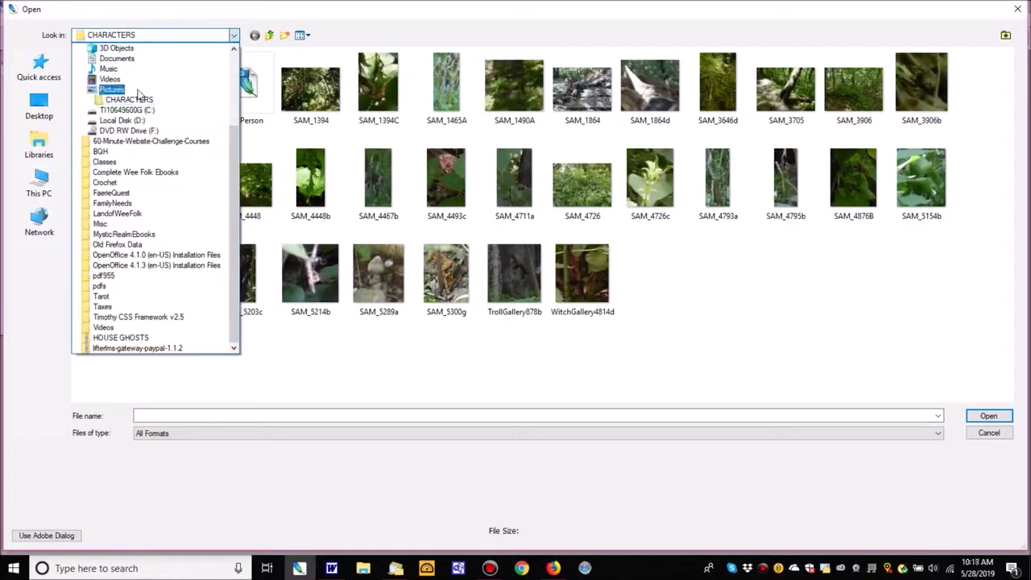
click(139, 92)
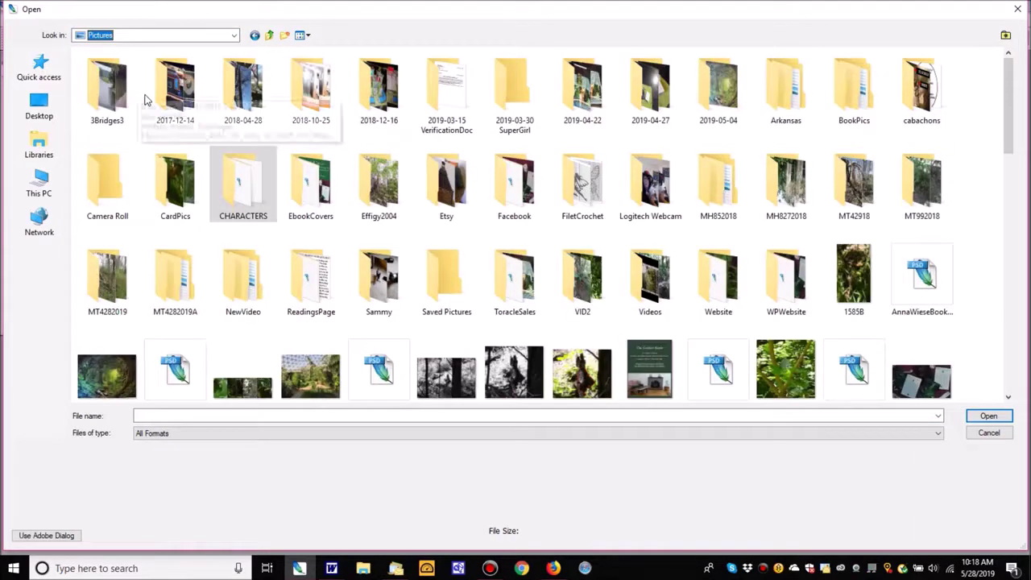
click(166, 283)
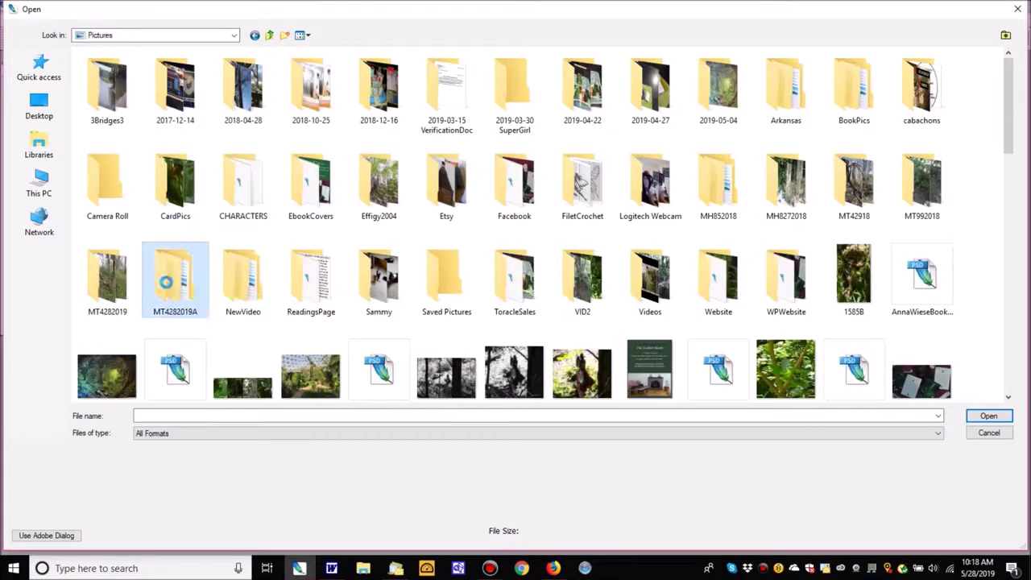
double_click(167, 283)
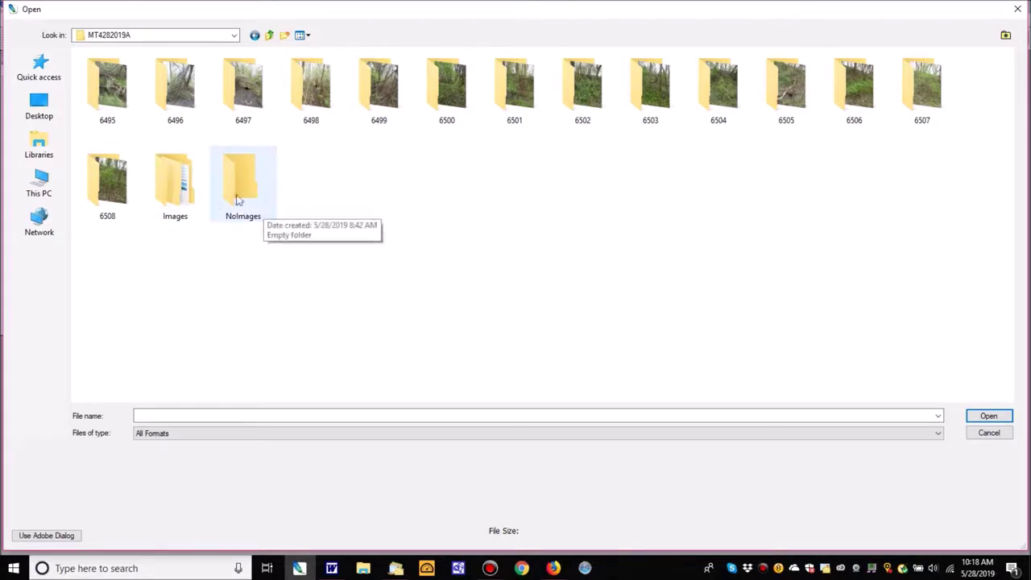
double_click(100, 97)
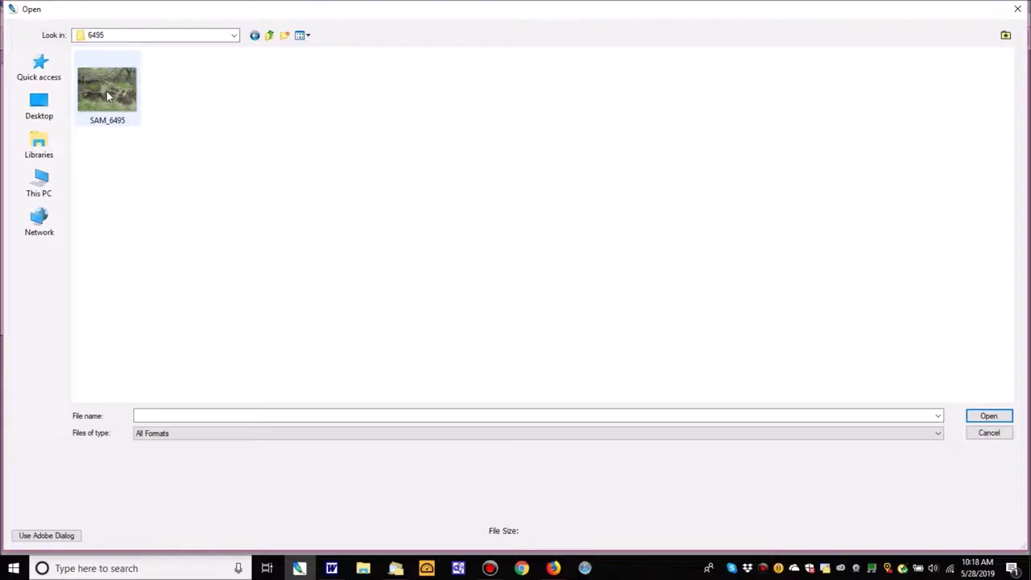
double_click(107, 96)
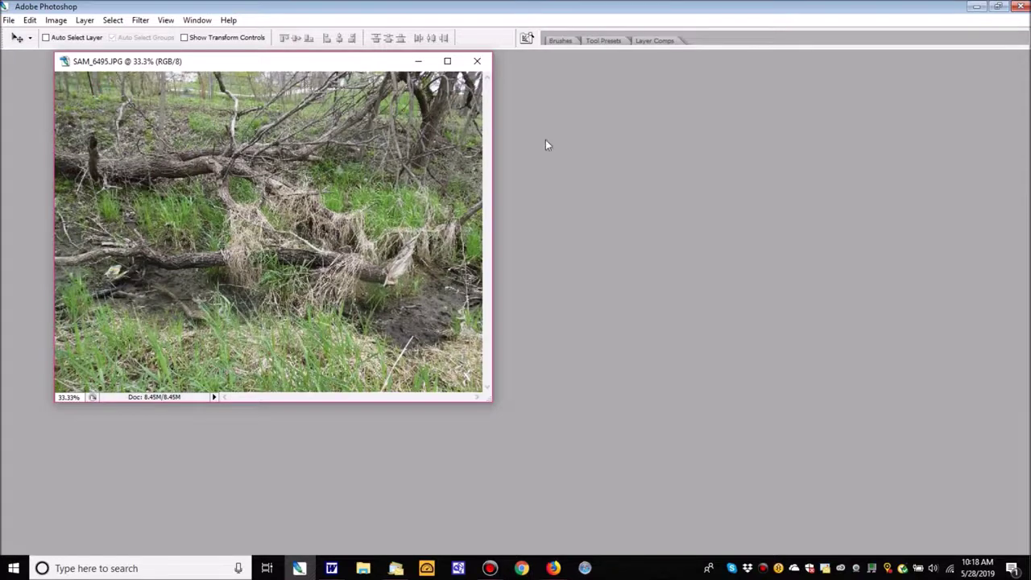
click(447, 61)
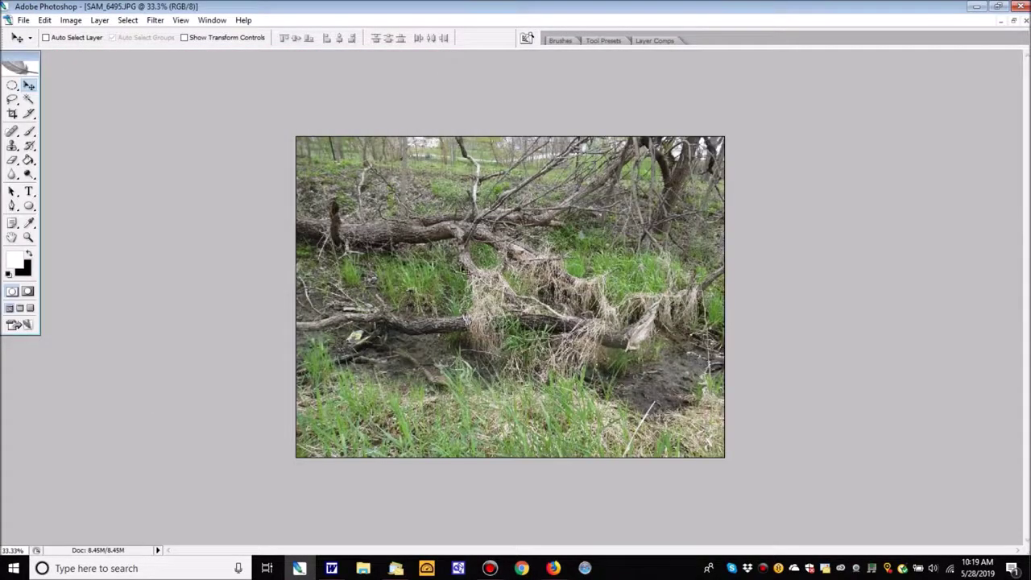
Examine the draped dead grass, branches and foreground grass of the photo at magnifications up to 300%
click(28, 238)
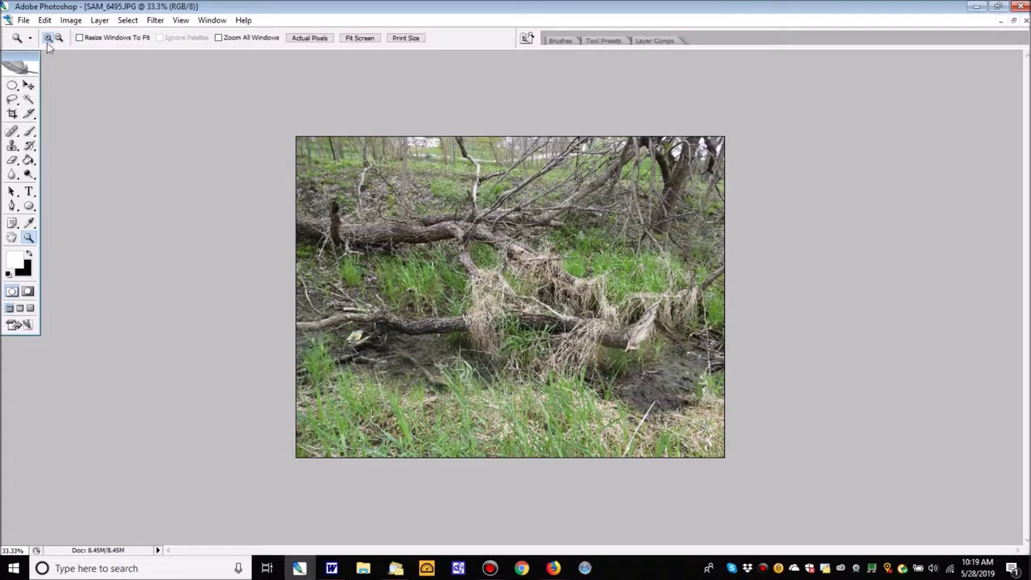
click(501, 300)
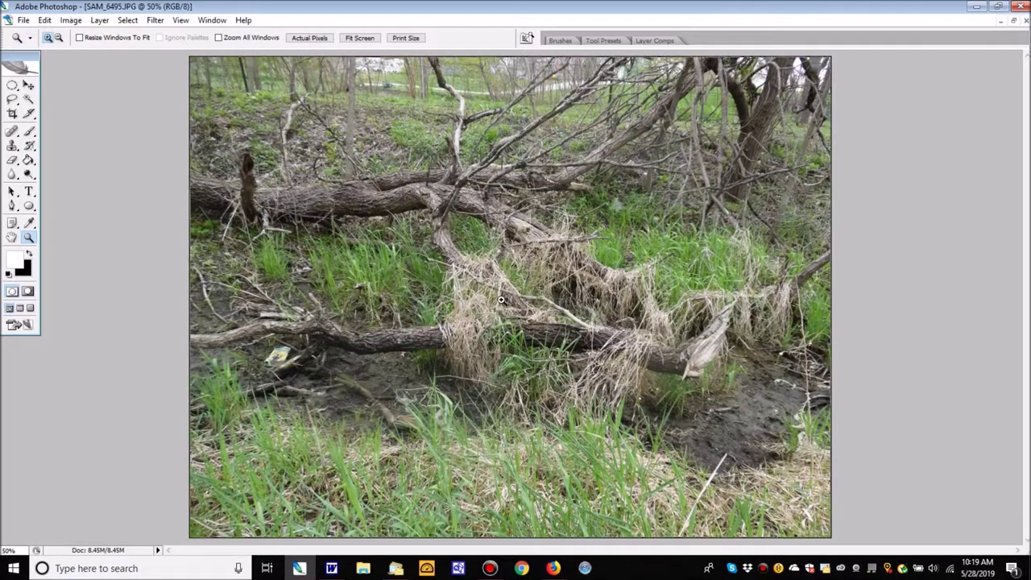
click(501, 299)
click(500, 300)
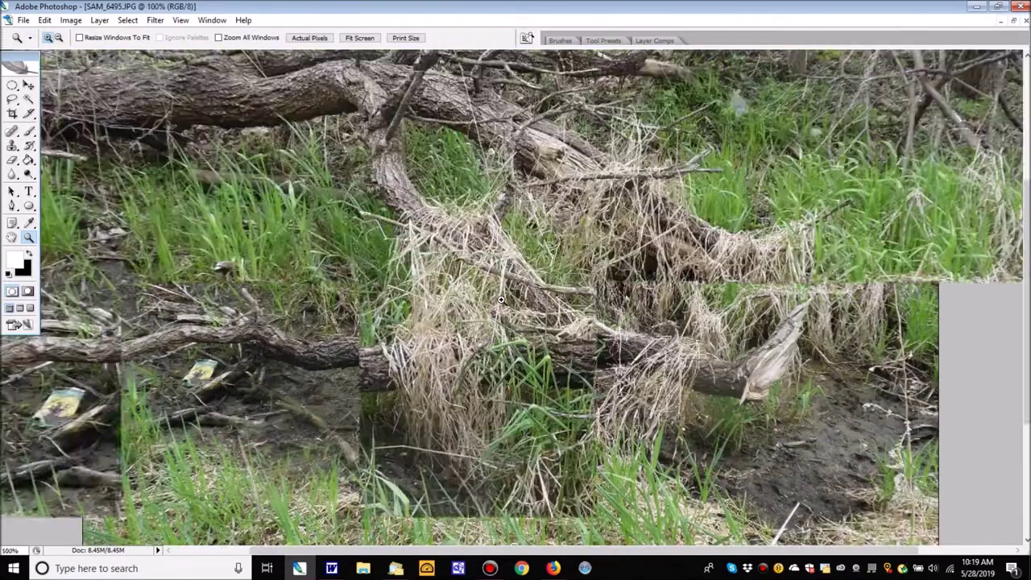
click(501, 300)
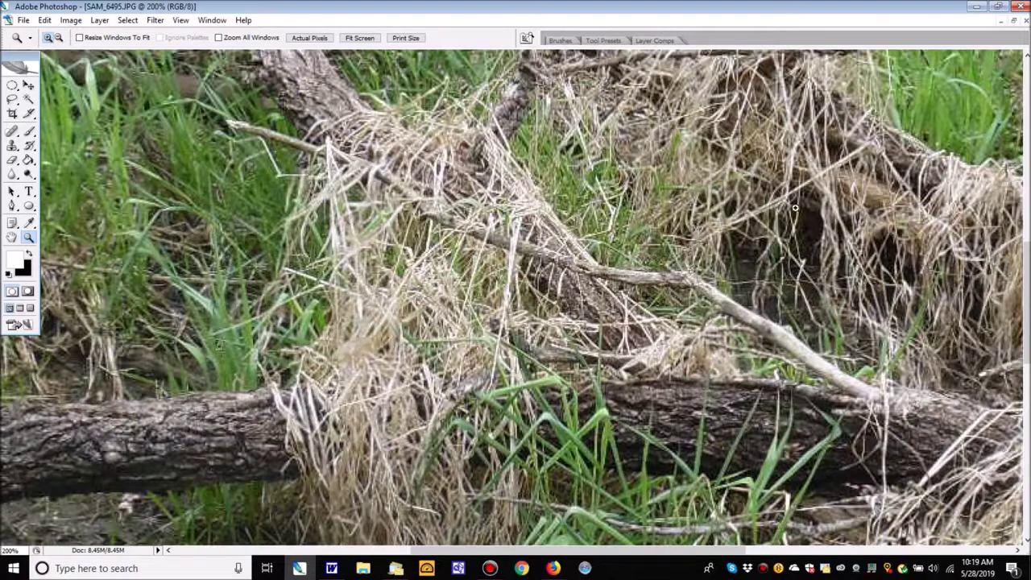
drag(1028, 259, 1028, 415)
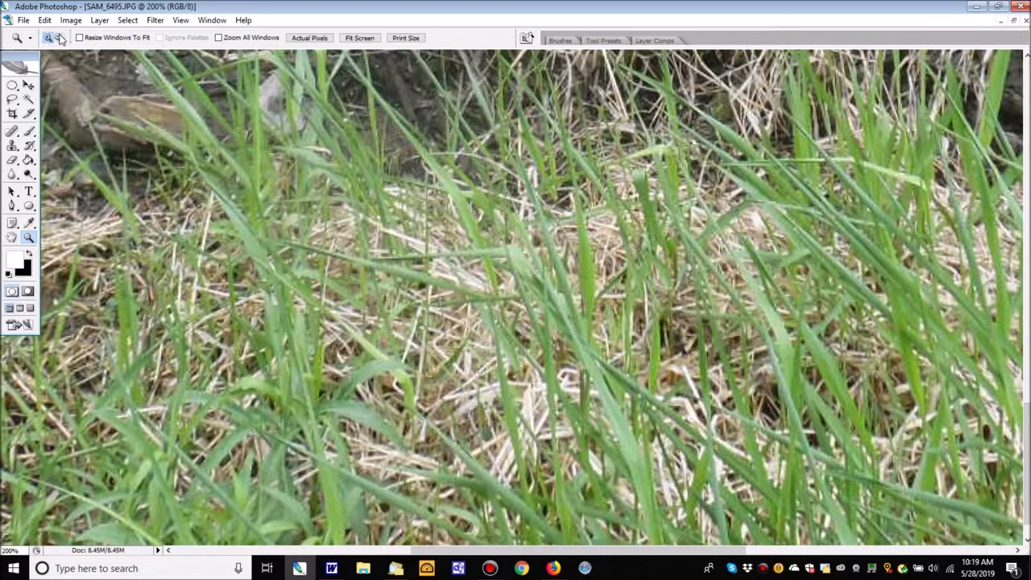
click(326, 216)
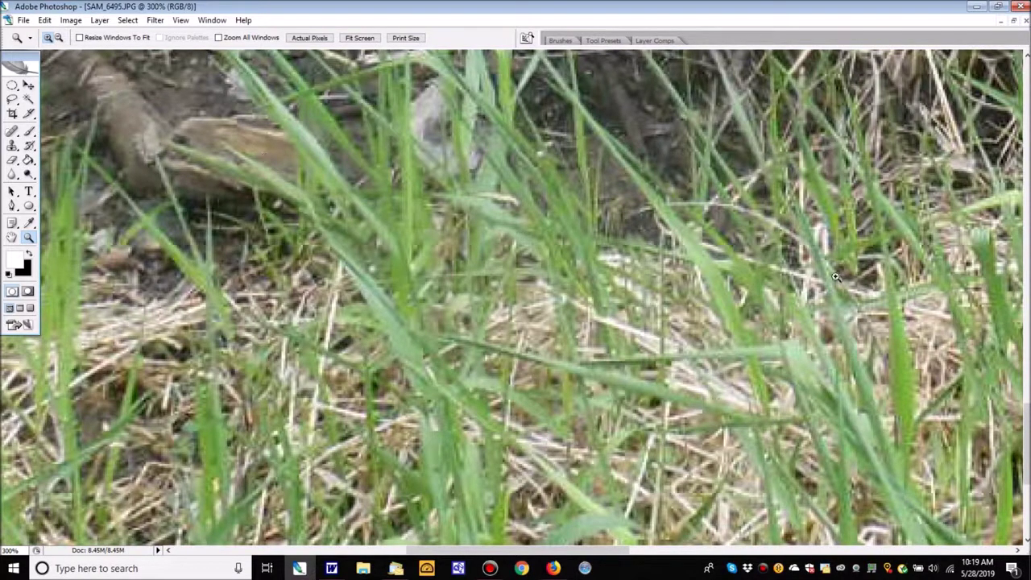
drag(1027, 417, 1009, 245)
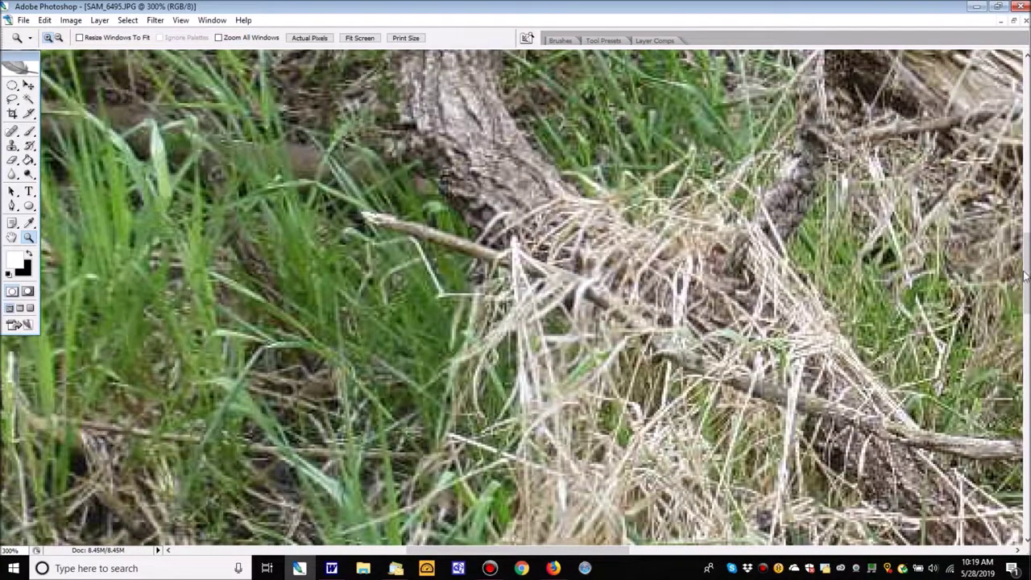
drag(1027, 274, 1027, 491)
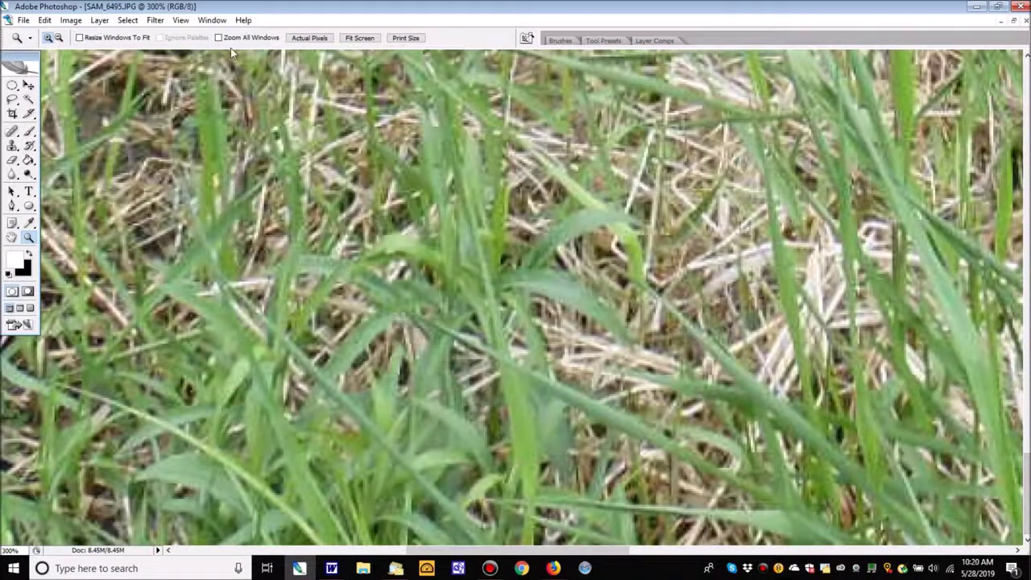
Examine the grassy foreground across the photo's full width and the muddy ground around the lower log at 200%
click(59, 38)
click(298, 314)
drag(395, 551, 273, 568)
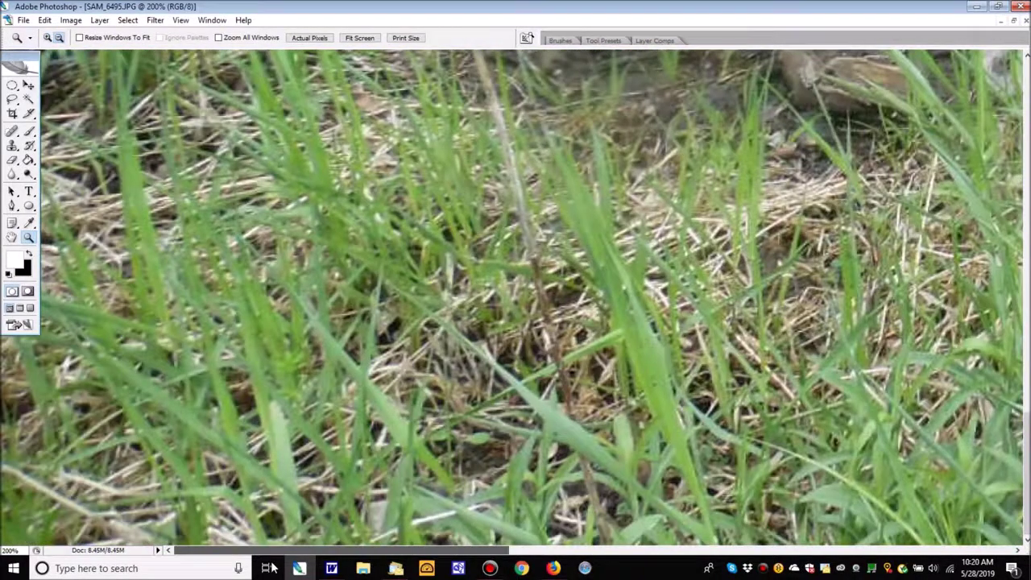
double_click(20, 59)
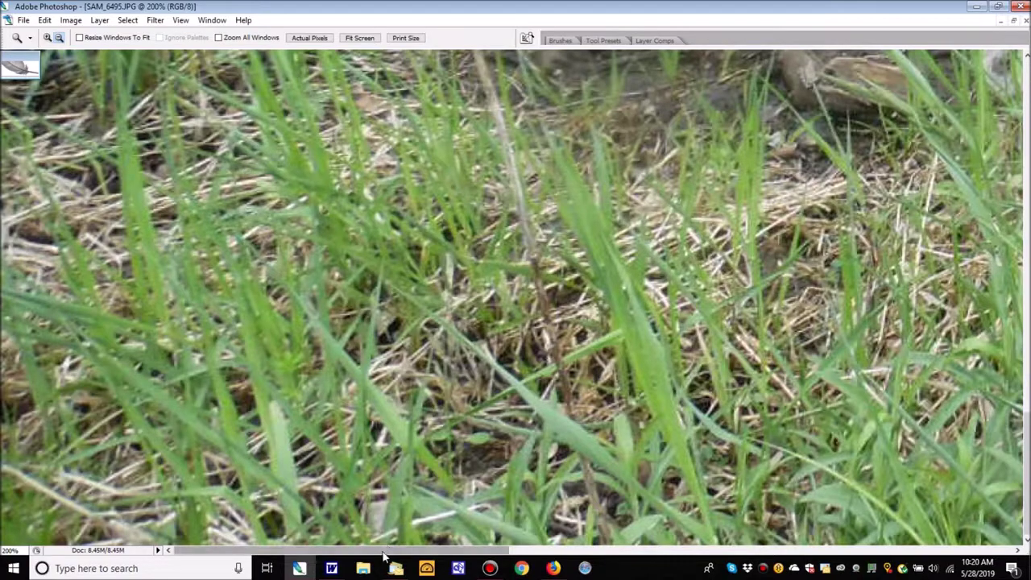
drag(382, 557, 275, 558)
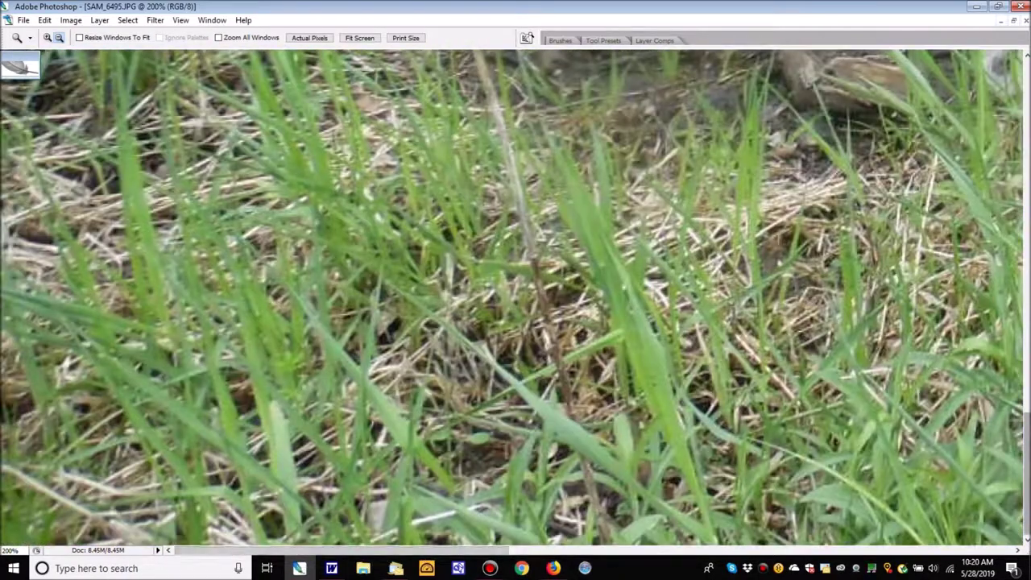
mouse_move(1028, 499)
mouse_down()
mouse_move(1027, 363)
mouse_move(1027, 504)
mouse_up()
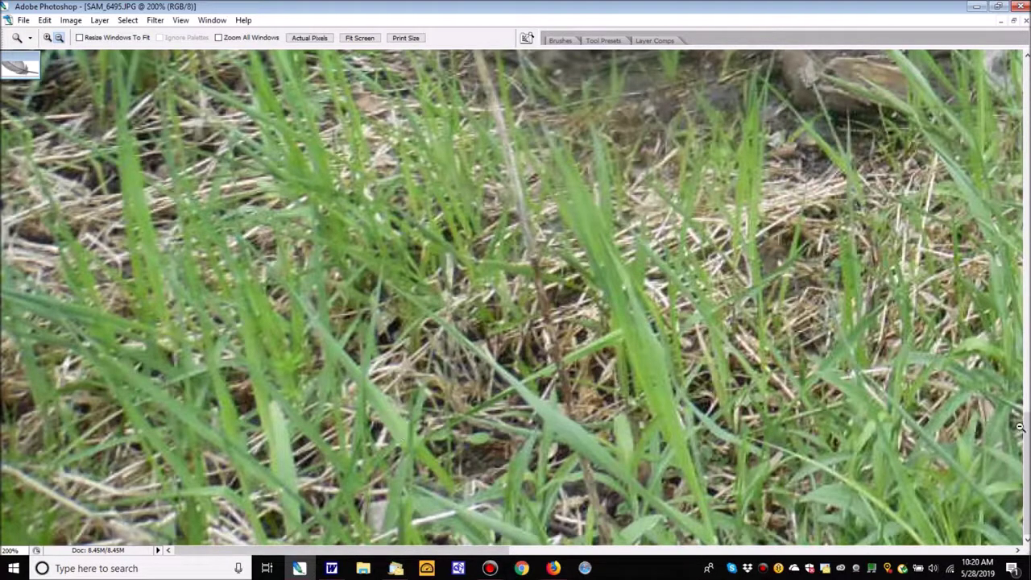
drag(1027, 431, 1027, 463)
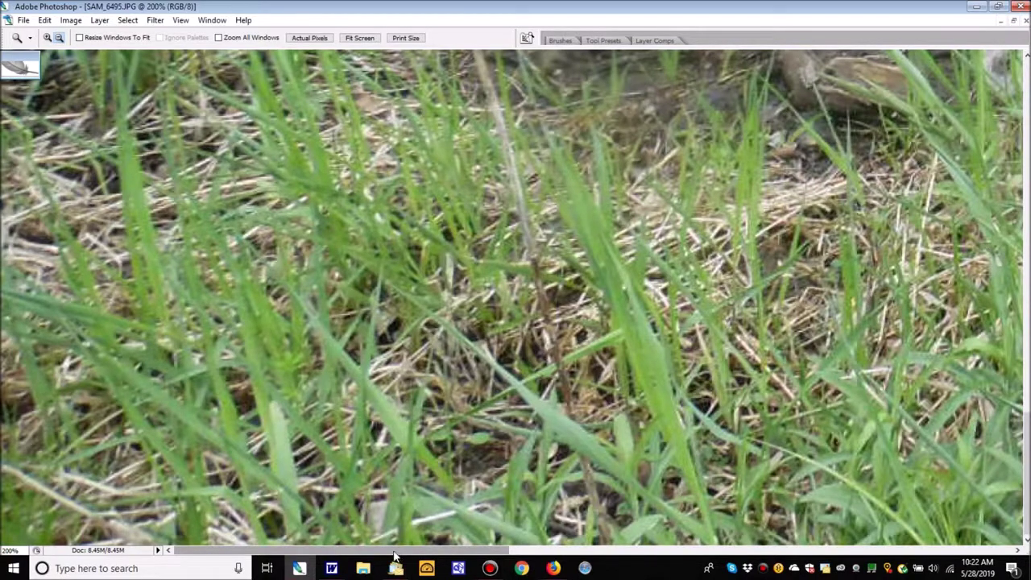
drag(395, 556, 435, 556)
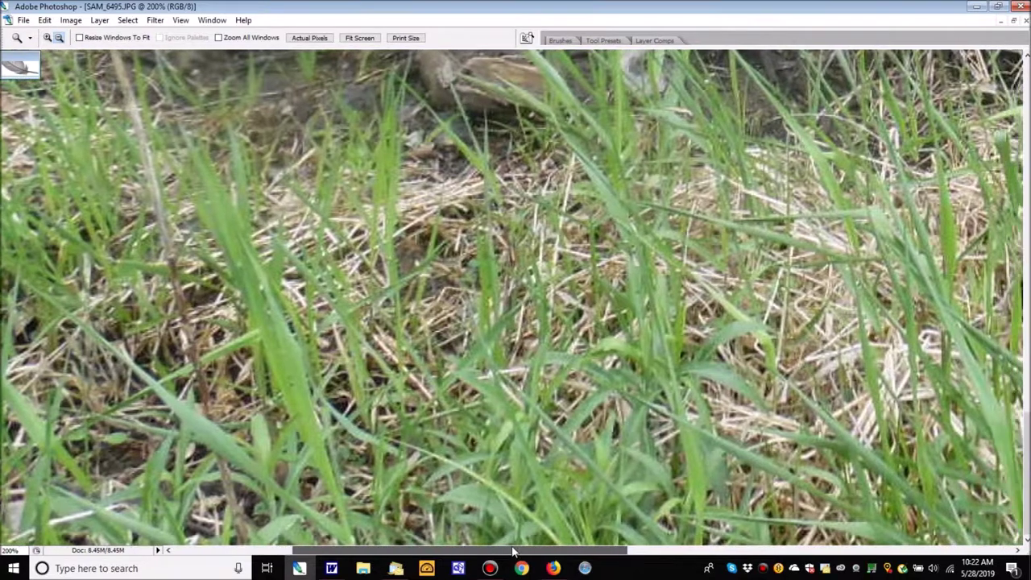
drag(513, 551, 811, 546)
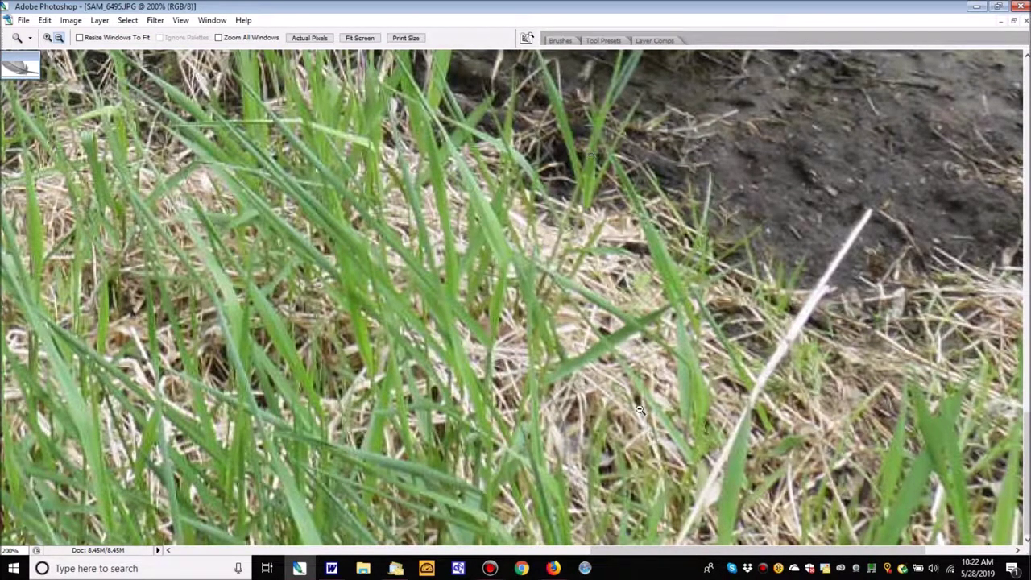
drag(700, 556, 787, 554)
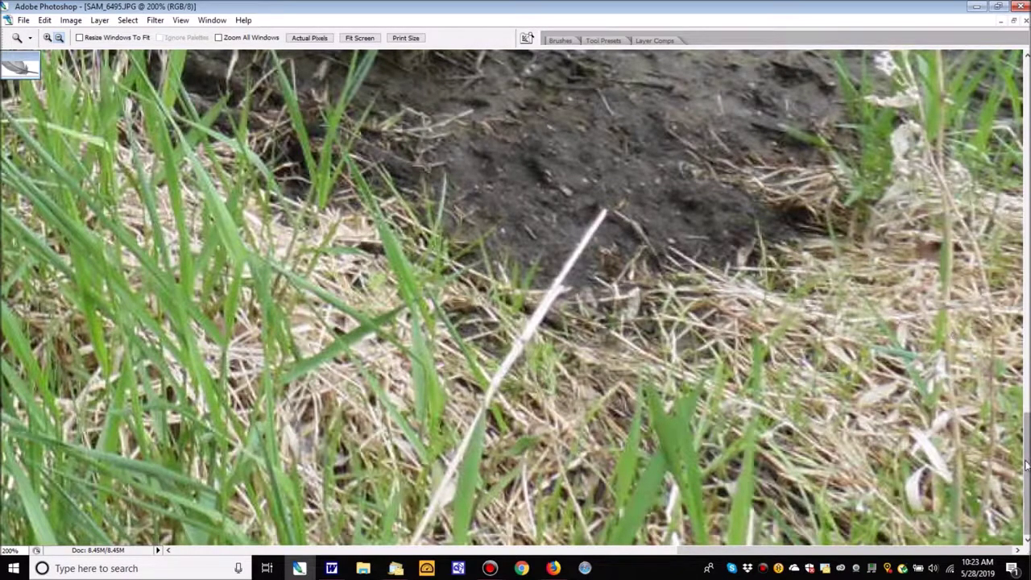
drag(866, 552, 363, 555)
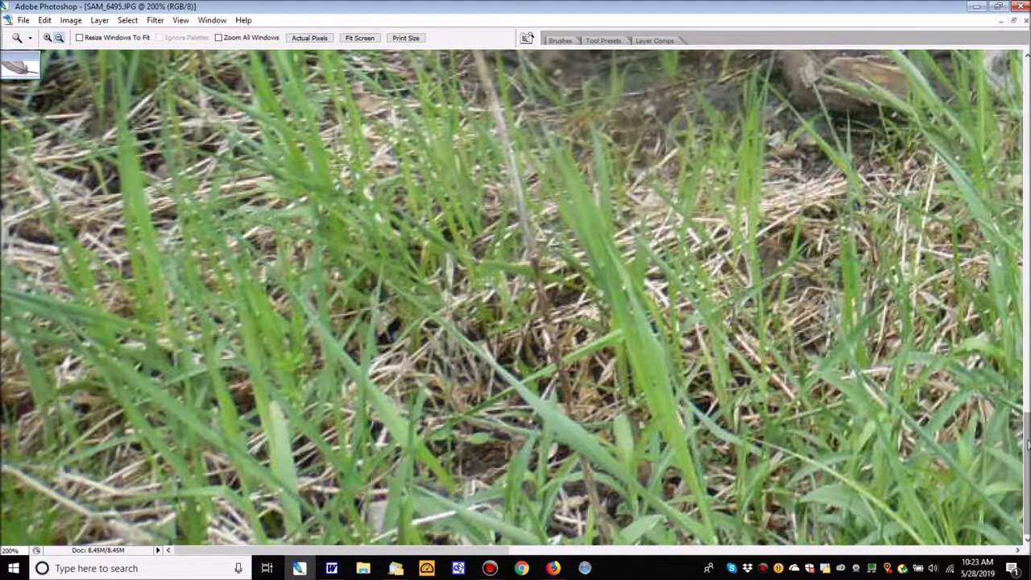
drag(1029, 444, 1009, 326)
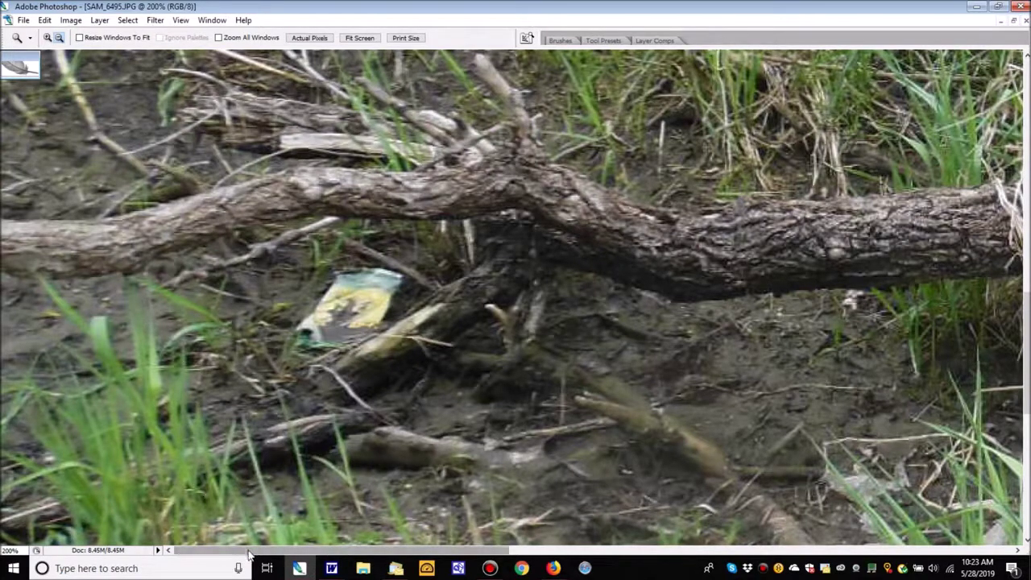
mouse_move(249, 554)
mouse_down()
mouse_move(274, 553)
mouse_move(230, 554)
mouse_up()
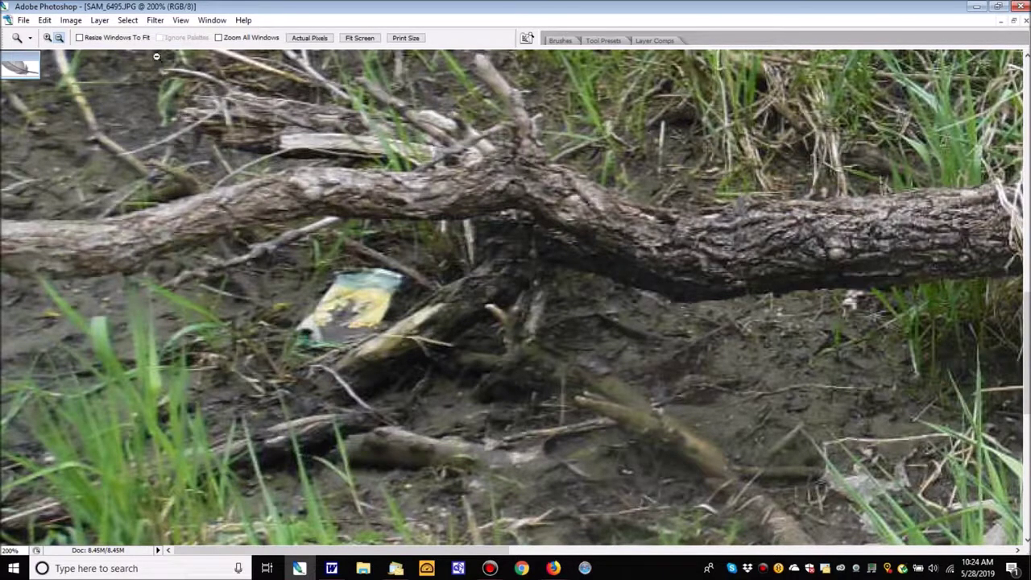
Crop the photo to a patch of twigs about 83 by 102 pixels just above the left part of the lower log
click(58, 40)
click(197, 120)
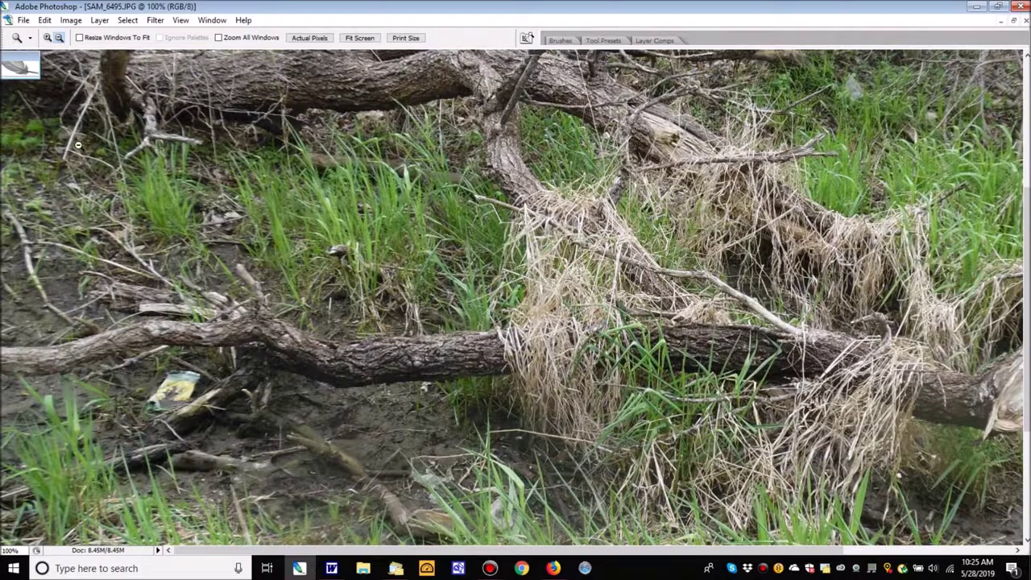
double_click(12, 66)
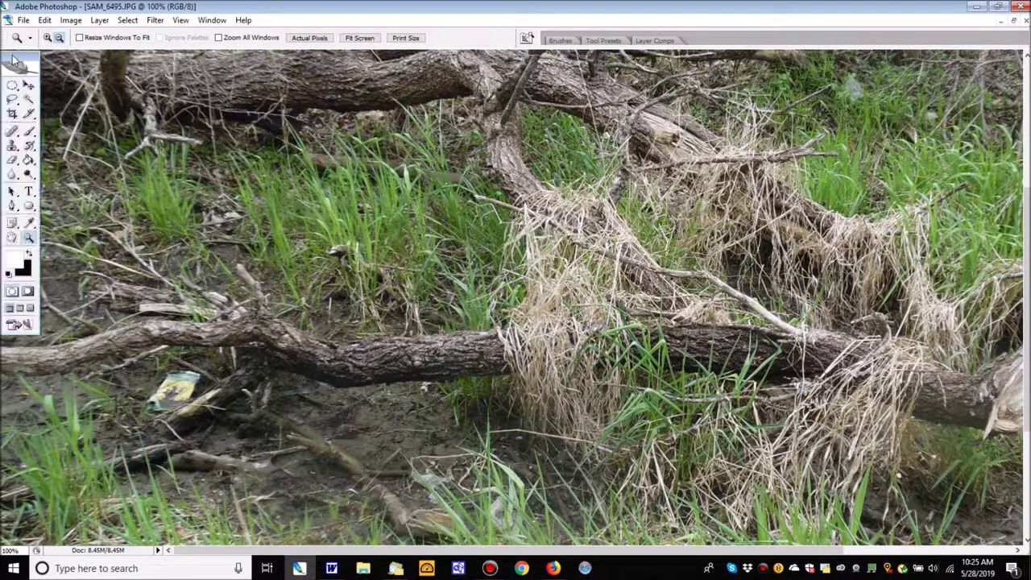
click(12, 115)
mouse_move(63, 266)
mouse_down()
mouse_move(119, 290)
mouse_move(117, 332)
mouse_up()
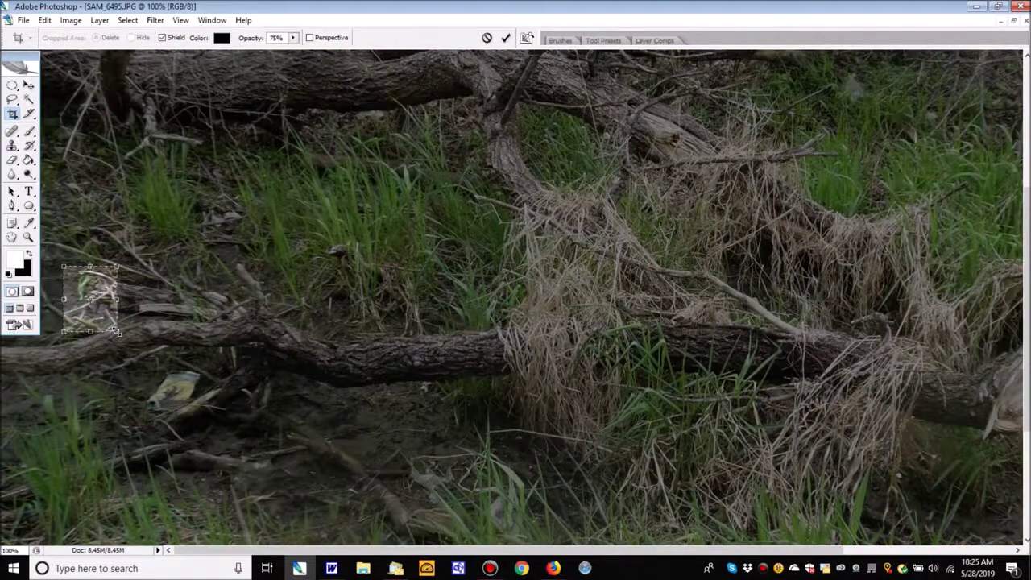
key(Return)
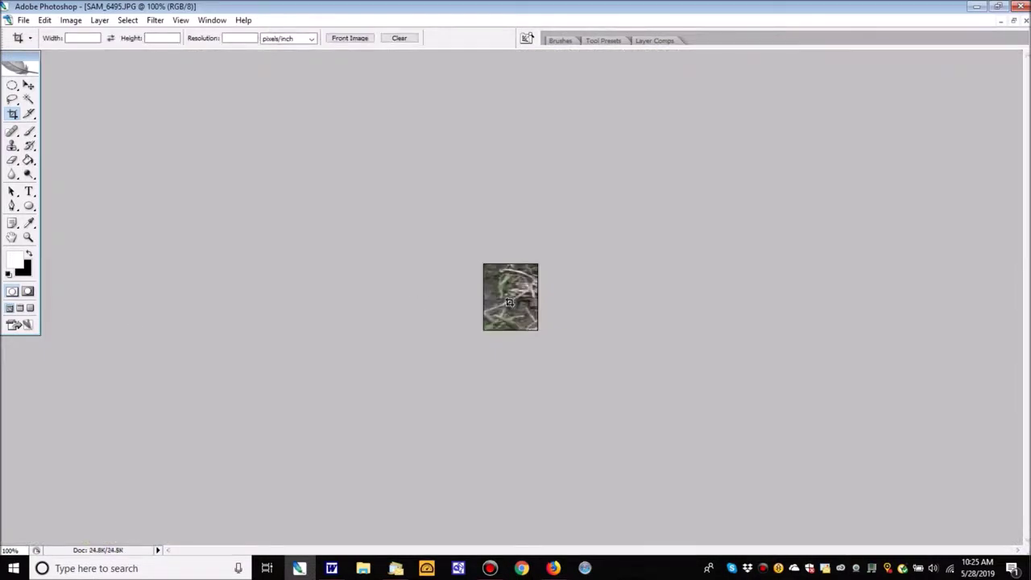
Enlarge the cropped image to 183 pixels wide with proportions constrained and Bicubic resampling
click(70, 20)
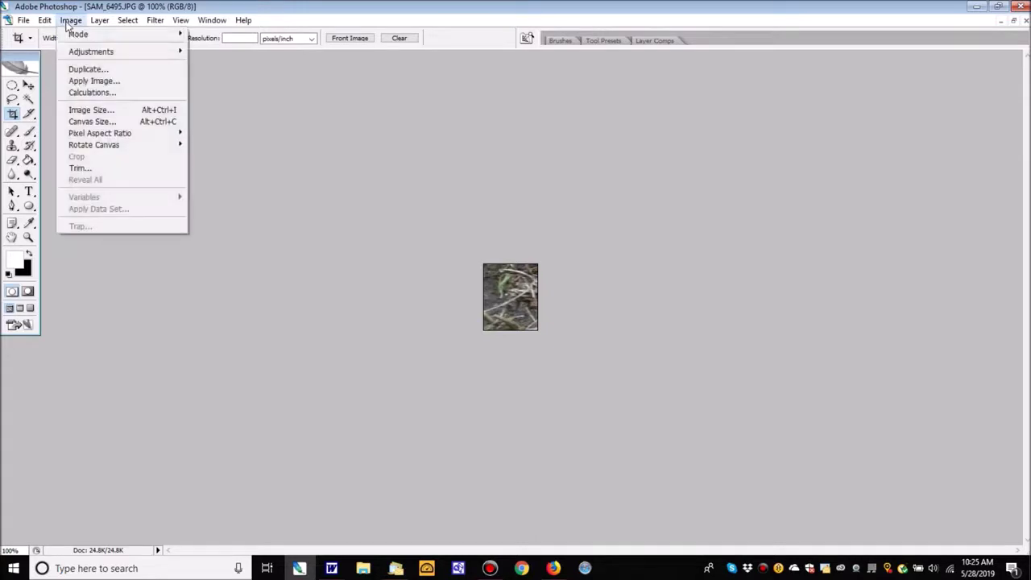
click(81, 110)
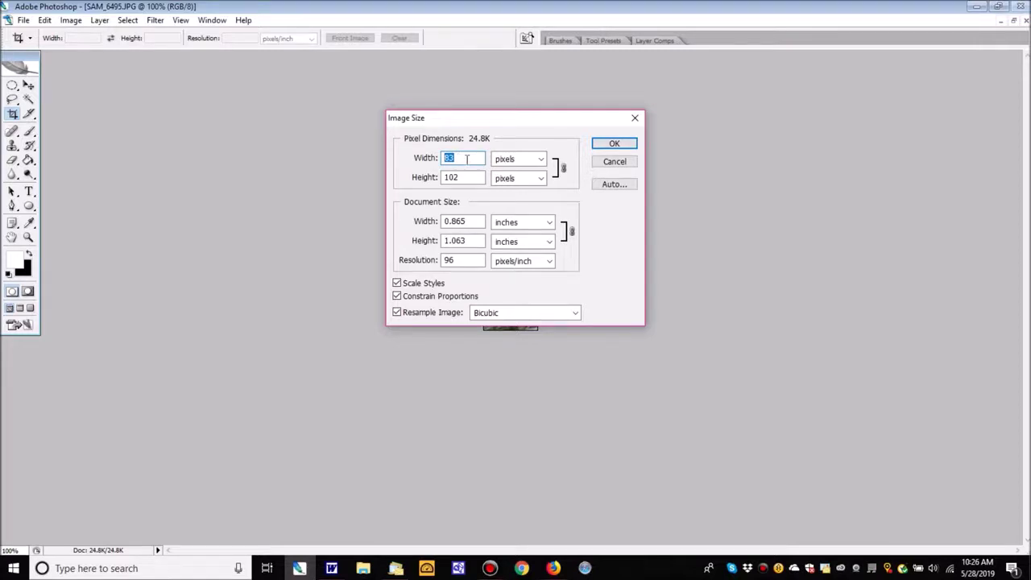
text(183)
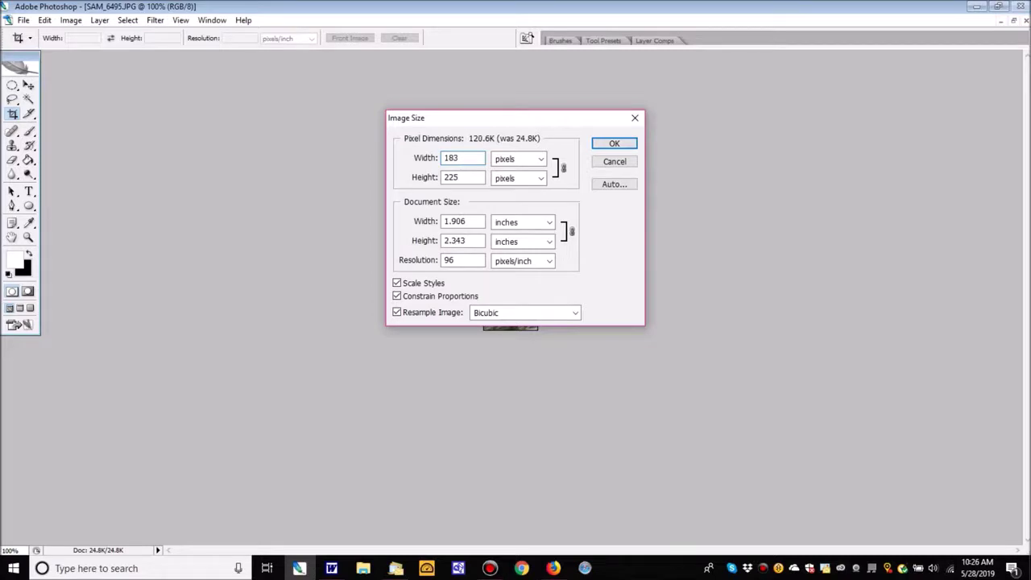
click(620, 144)
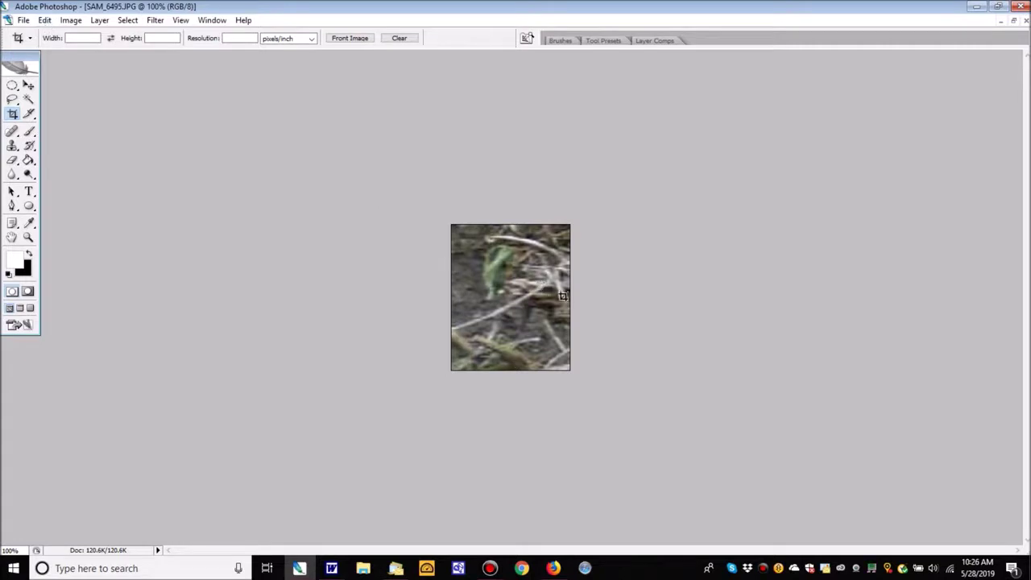
Save the enlarged crop in the 6495 folder as a JPEG named SAM_6495a at quality 8 (High)
click(45, 20)
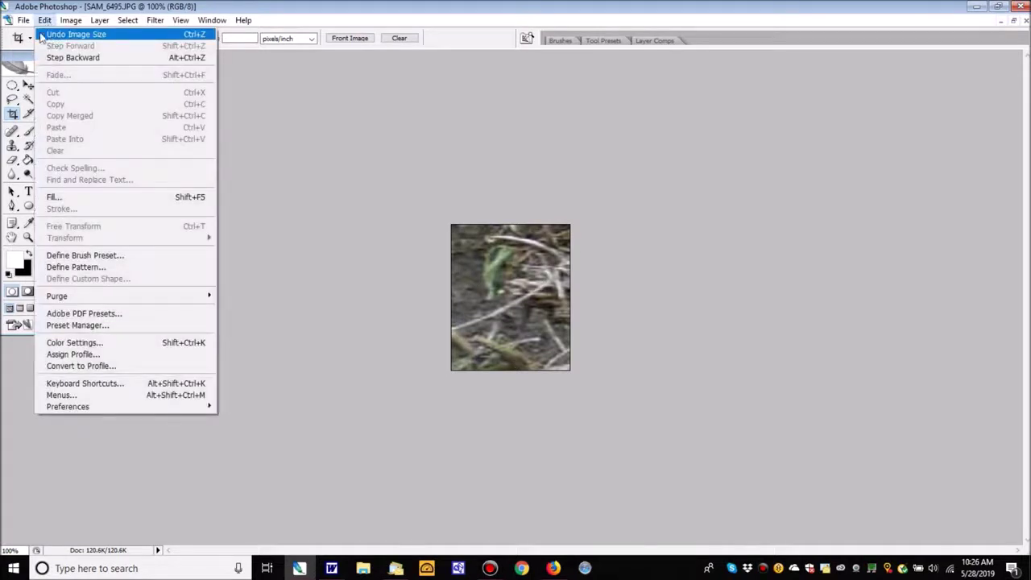
click(23, 20)
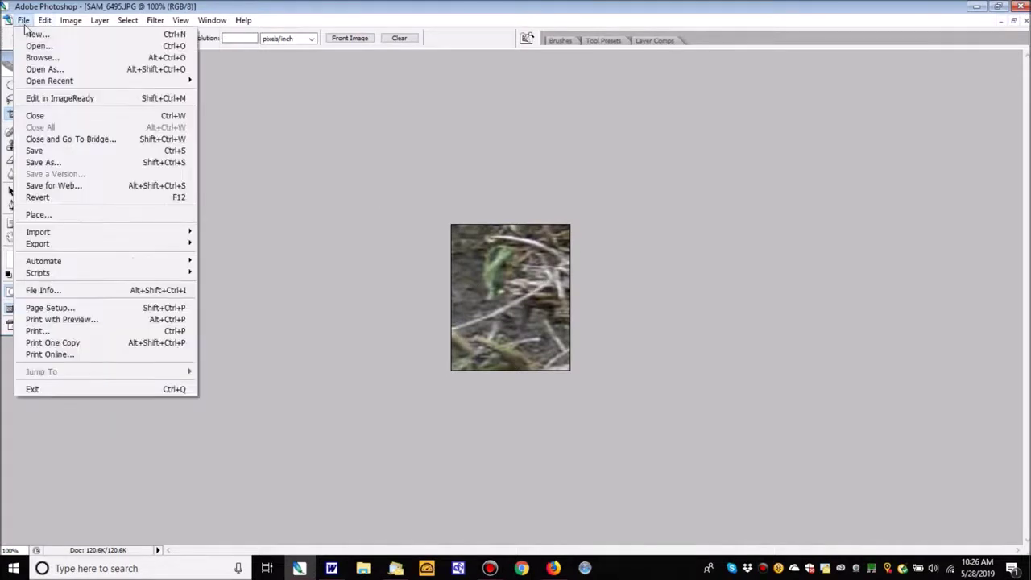
click(36, 162)
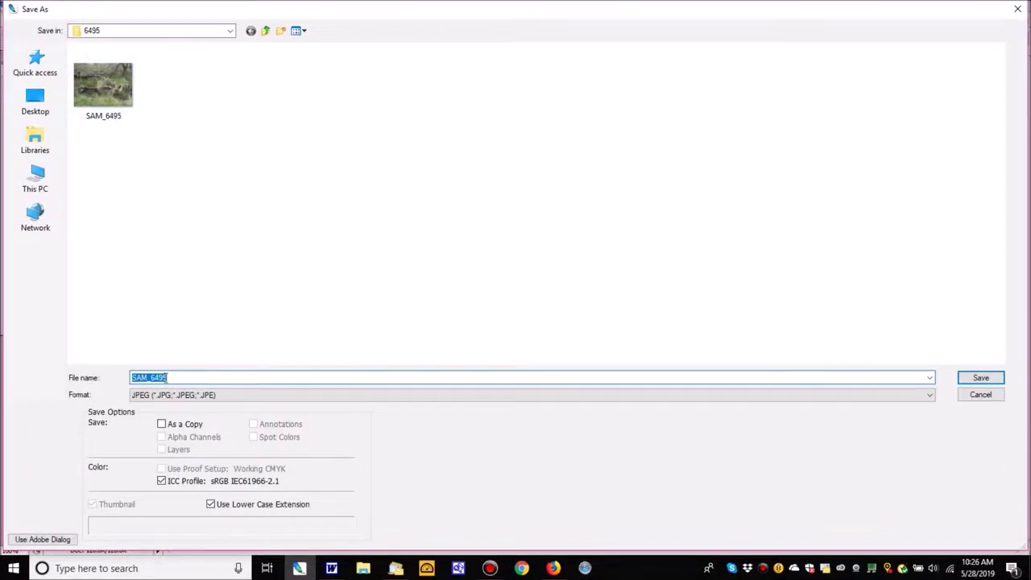
click(168, 377)
text(a)
click(981, 378)
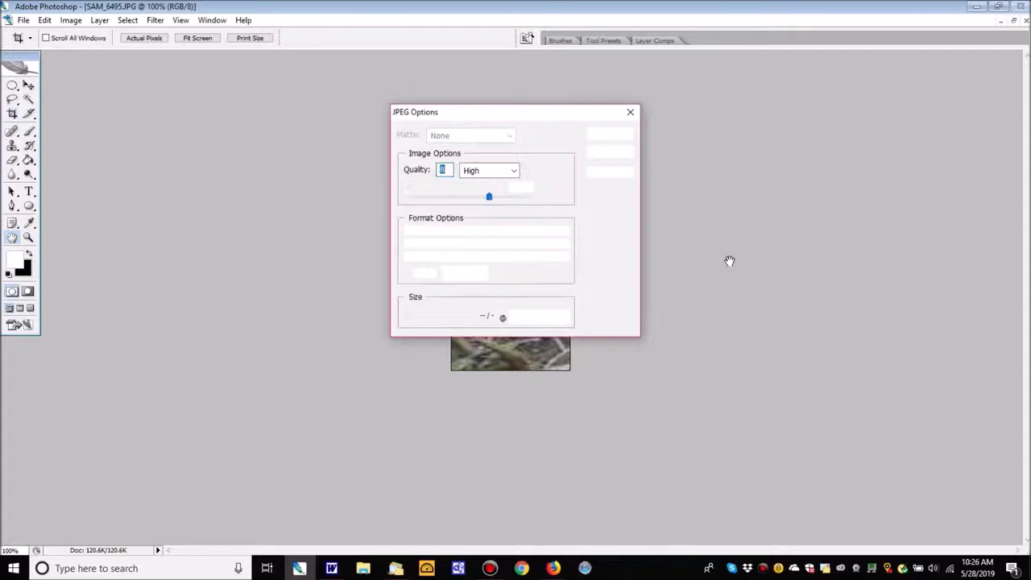
click(610, 135)
key(c)
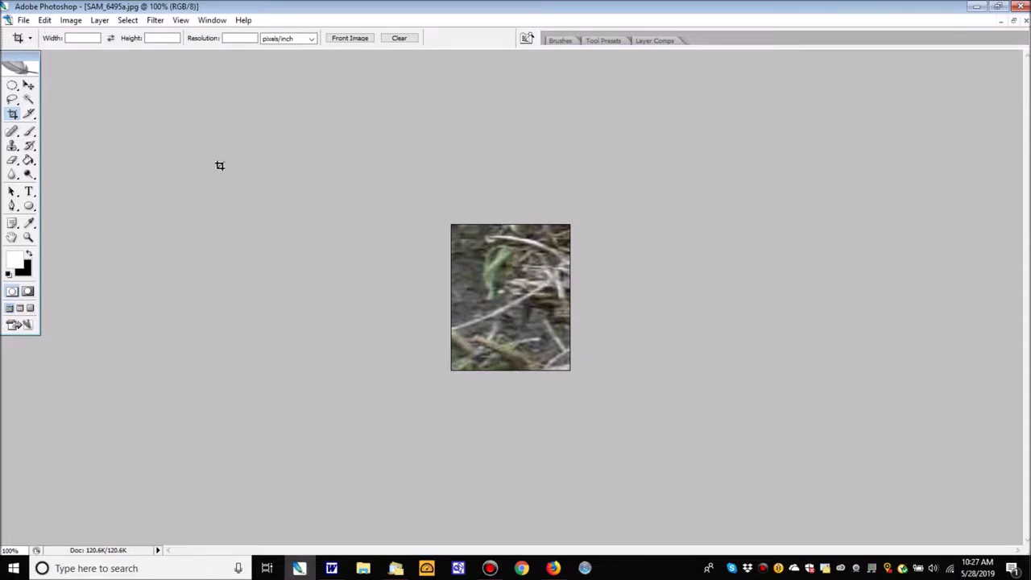
Step back through the resize and the crop to return to the full photo
click(45, 20)
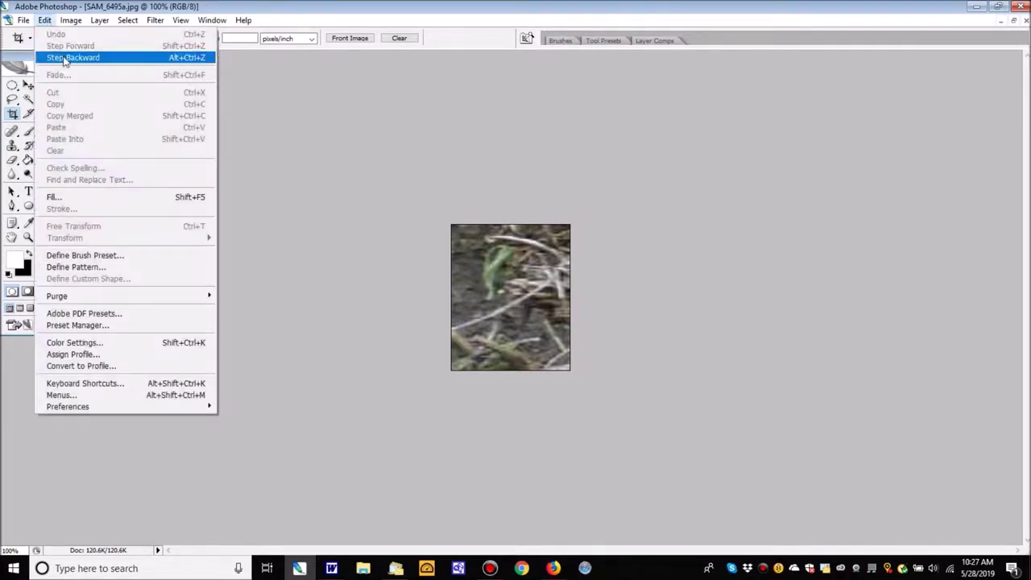
click(65, 58)
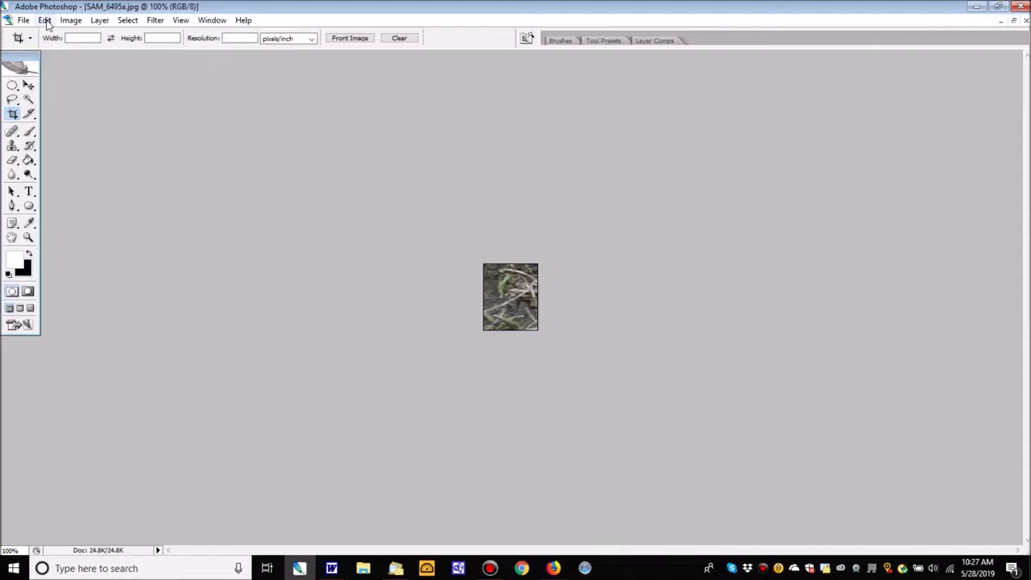
click(45, 20)
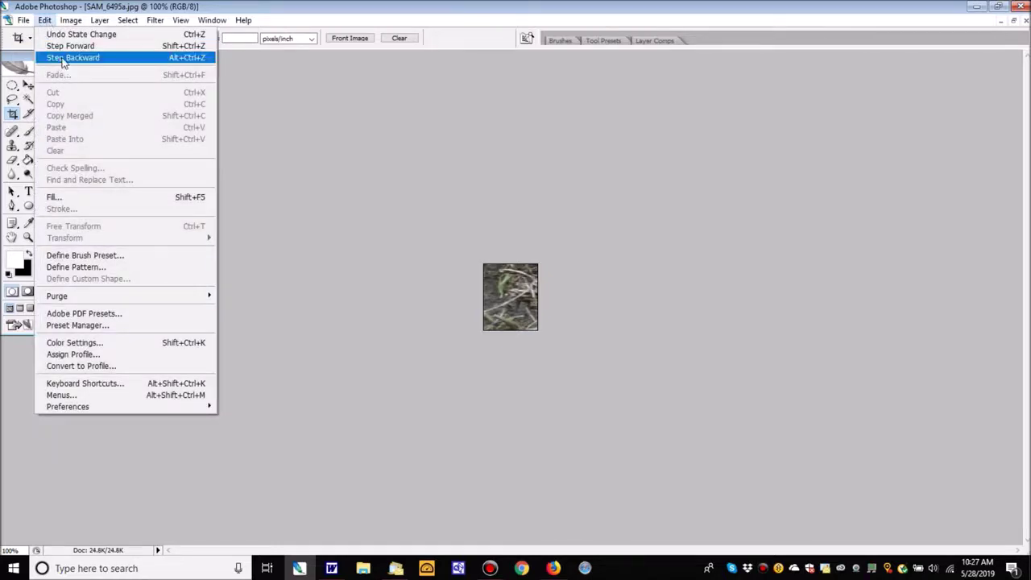
click(63, 59)
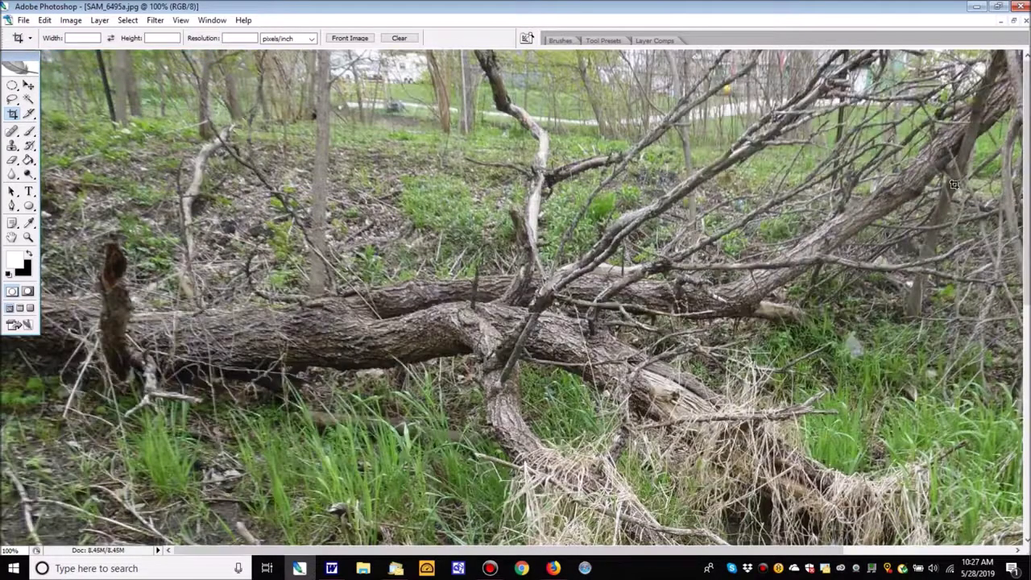
Select the patch of twigs just above the left part of the lower log with the Rectangular Marquee tool
drag(1027, 190, 1027, 216)
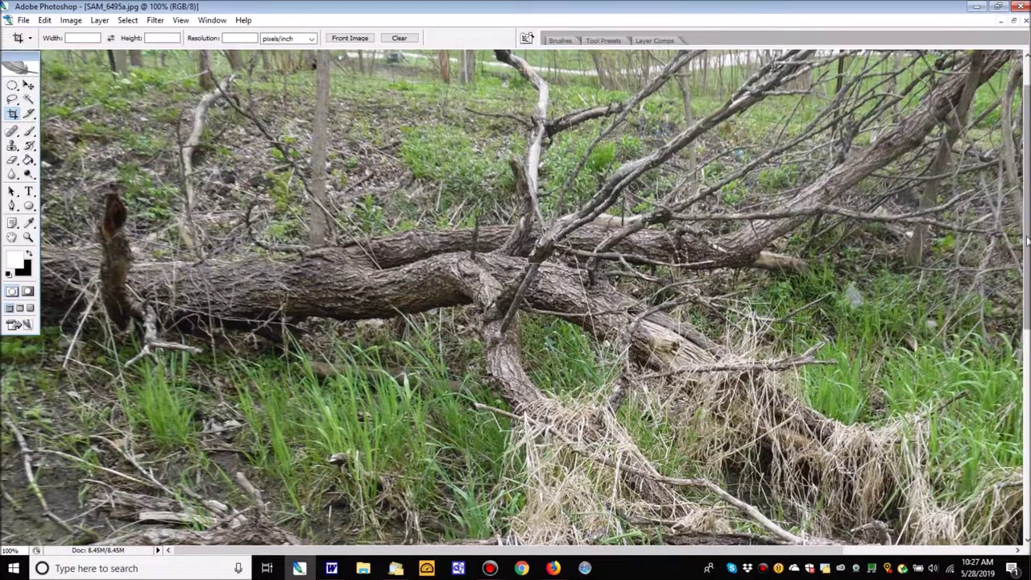
drag(1027, 240, 1025, 320)
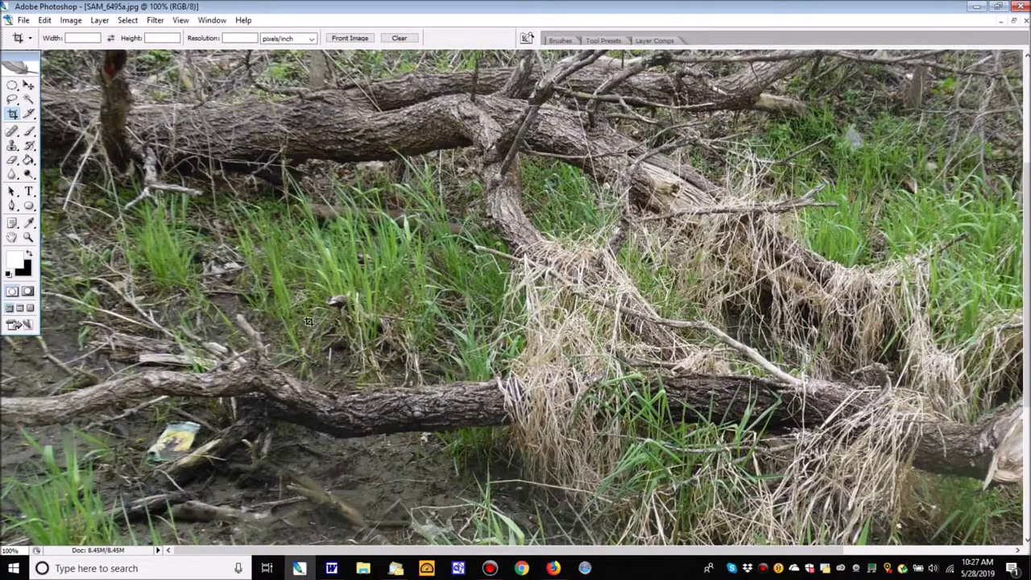
click(14, 86)
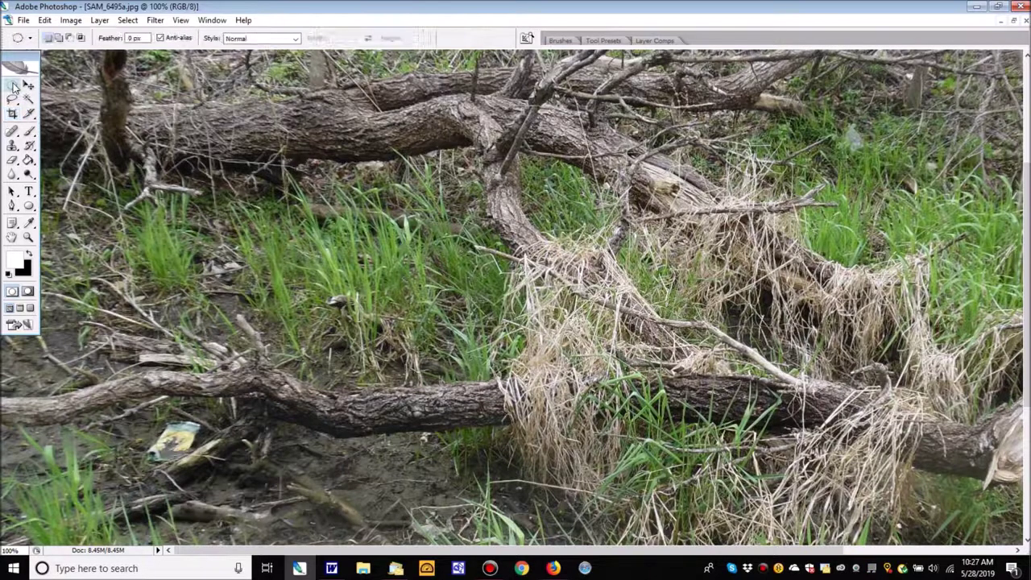
right_click(14, 85)
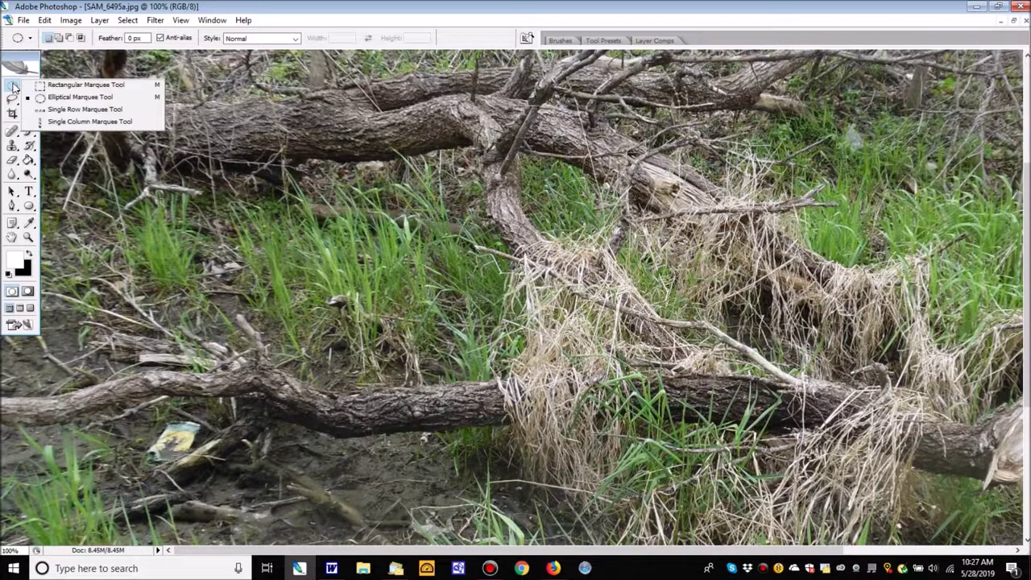
click(64, 86)
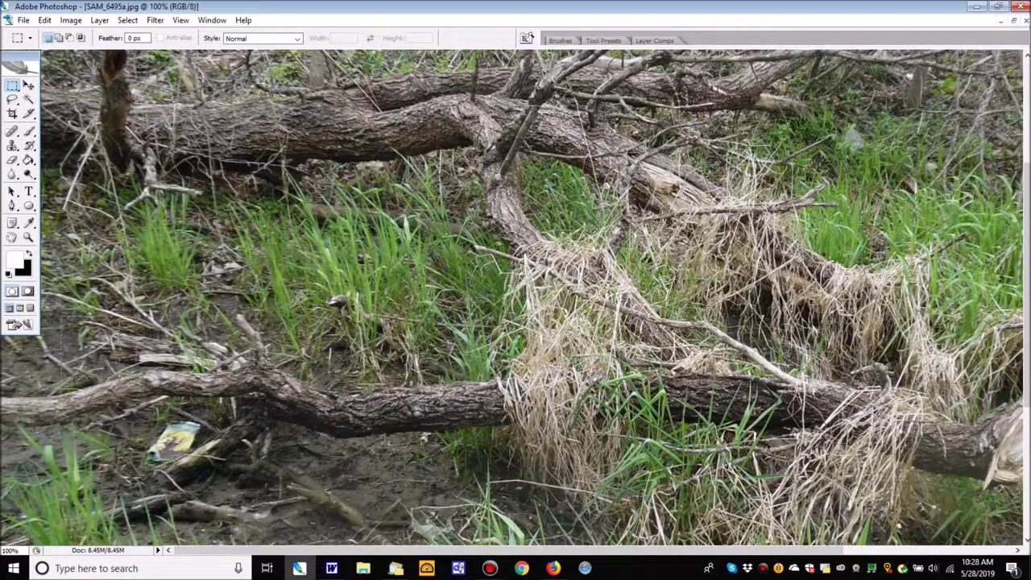
Stroke the selection with a 4 px red (fa0606) line located outside at 100% opacity, and deselect it
click(46, 21)
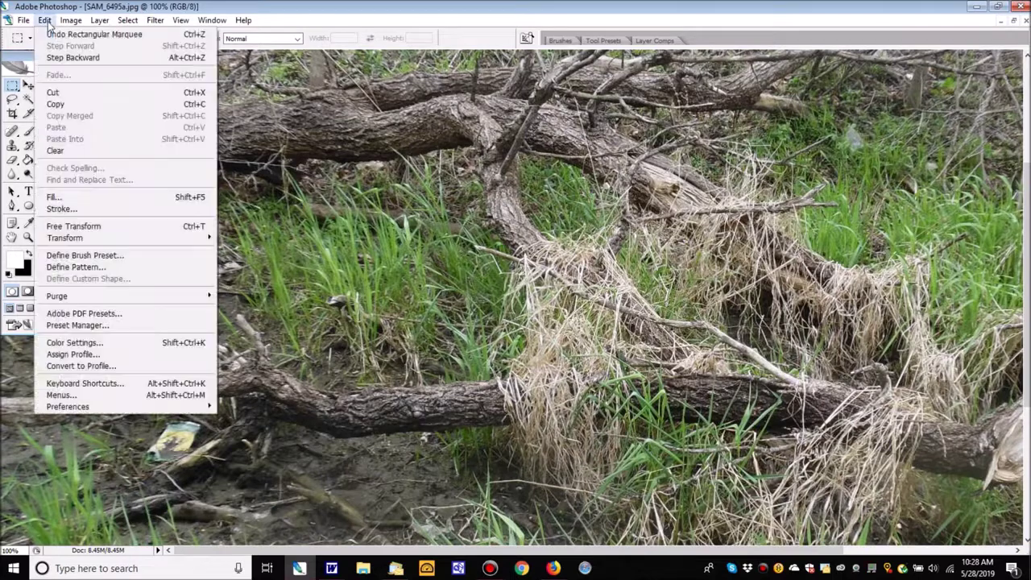
click(81, 210)
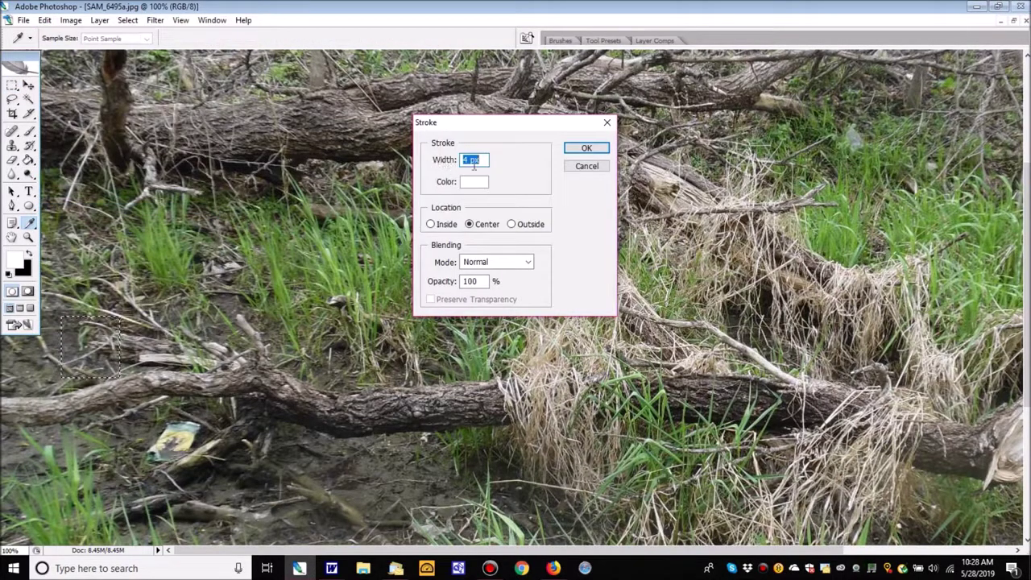
click(473, 183)
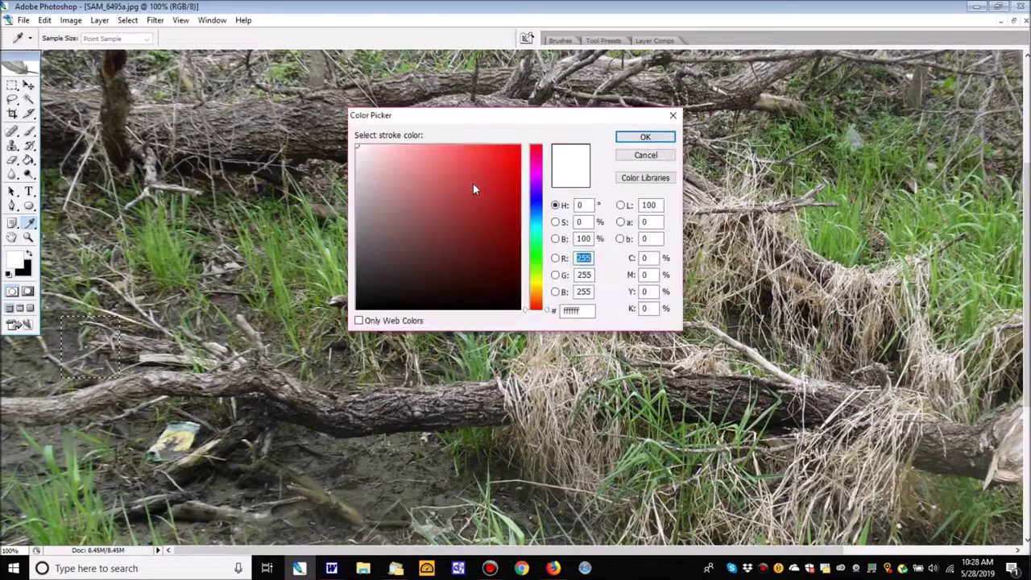
click(517, 149)
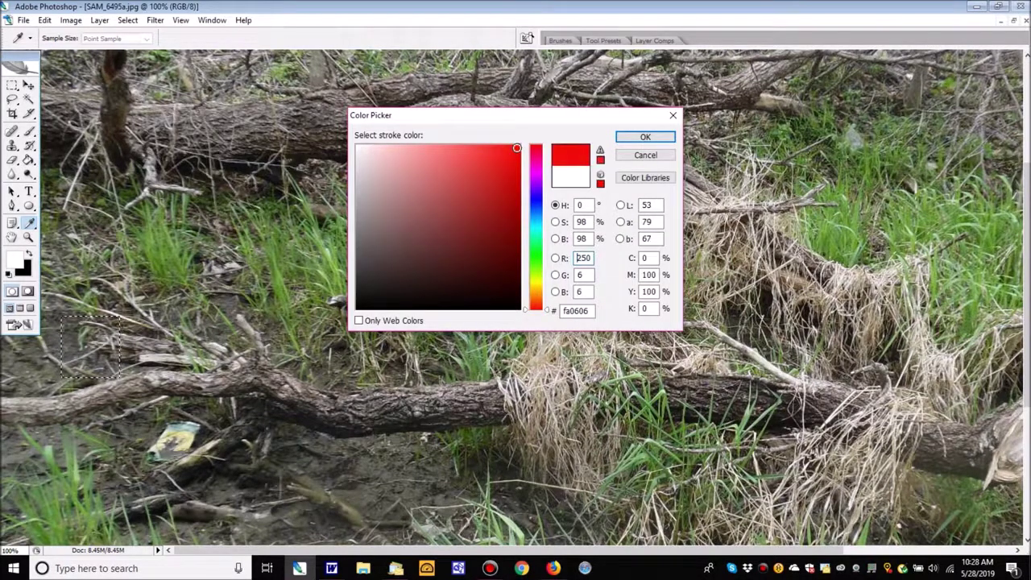
click(633, 138)
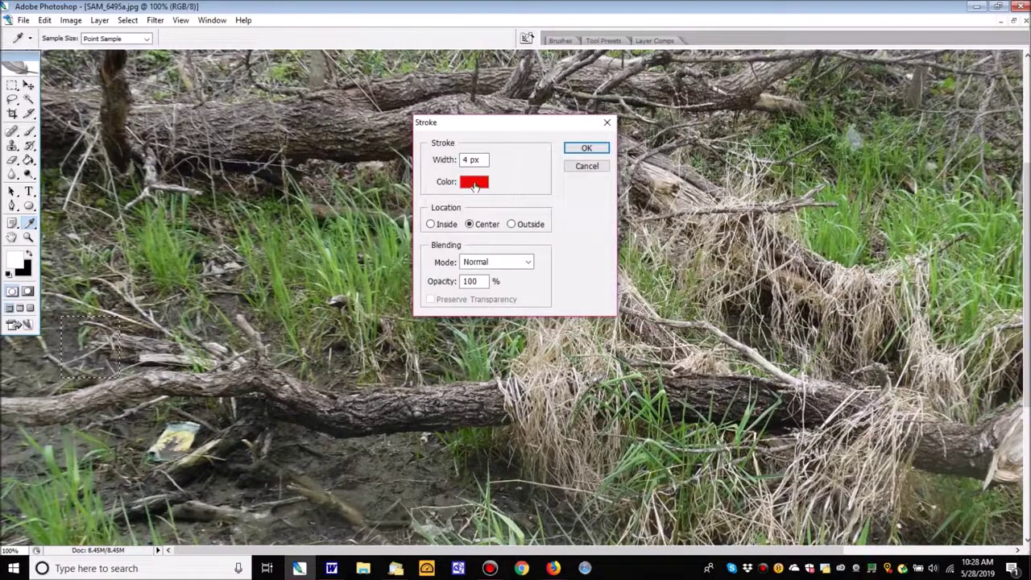
click(512, 228)
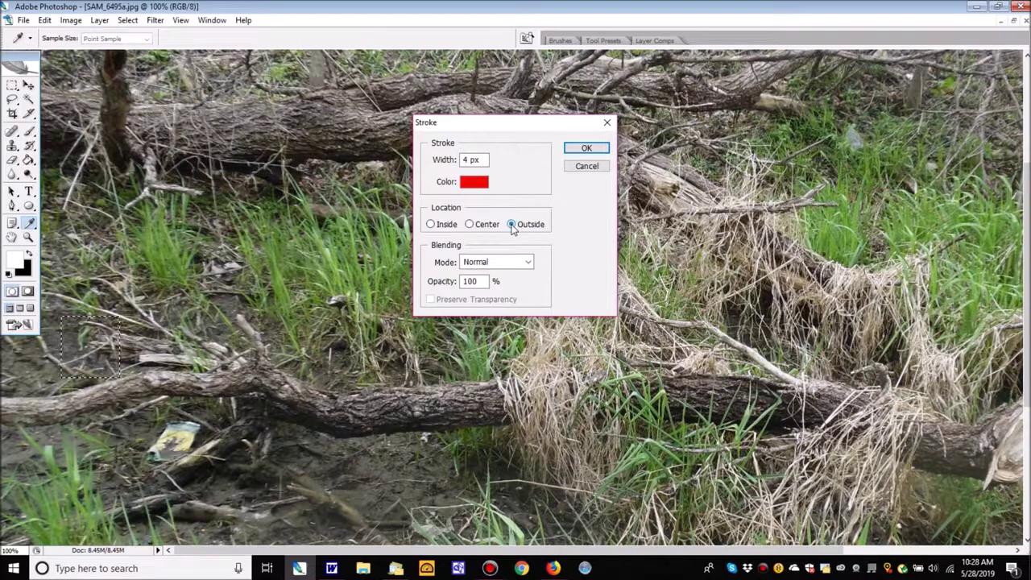
click(583, 150)
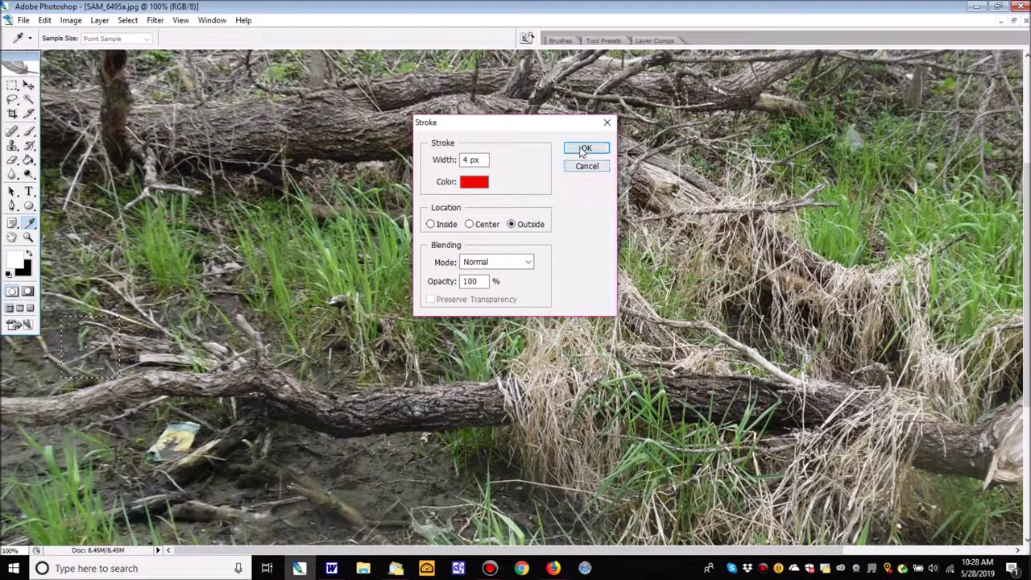
click(126, 21)
click(135, 47)
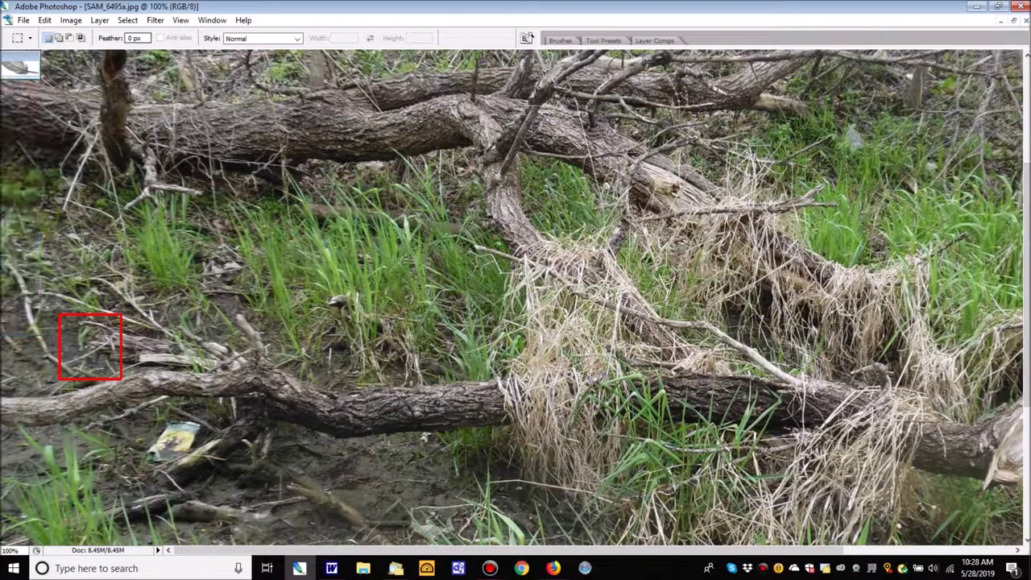
Examine the muddy ground and broken branches around the red frame and the lower log at up to 200%
drag(1028, 253, 1021, 314)
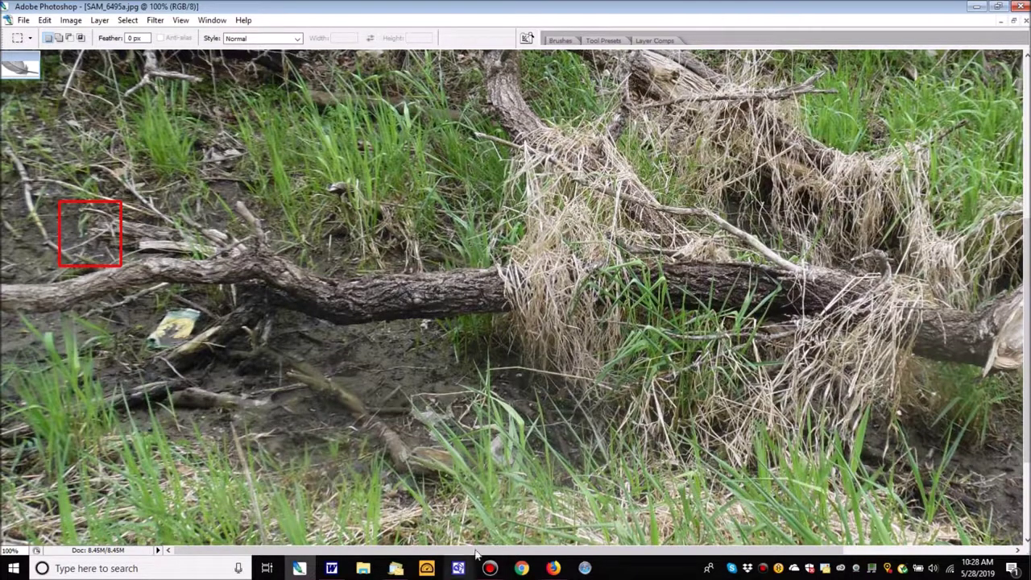
drag(480, 550, 371, 378)
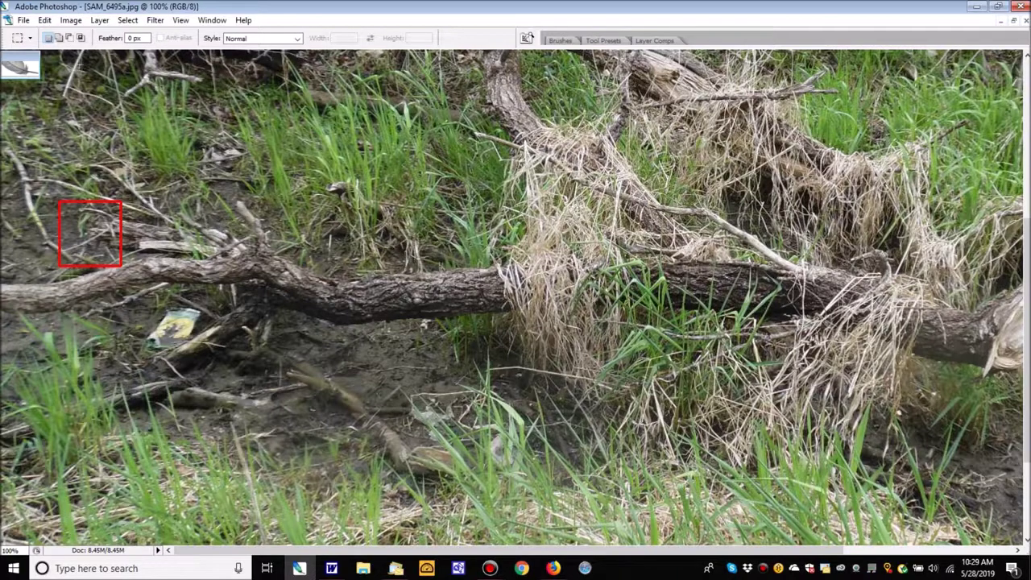
double_click(24, 61)
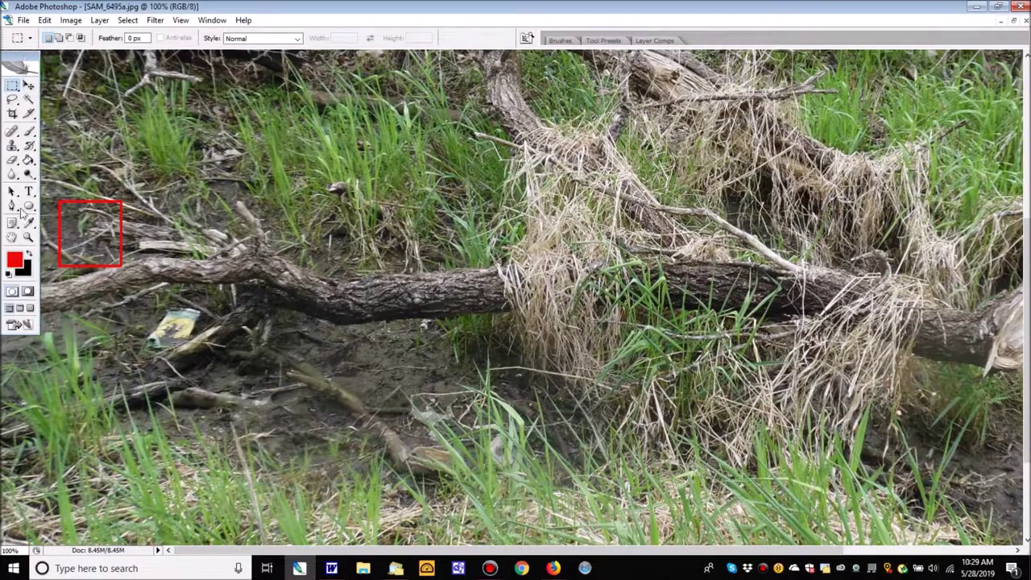
click(29, 240)
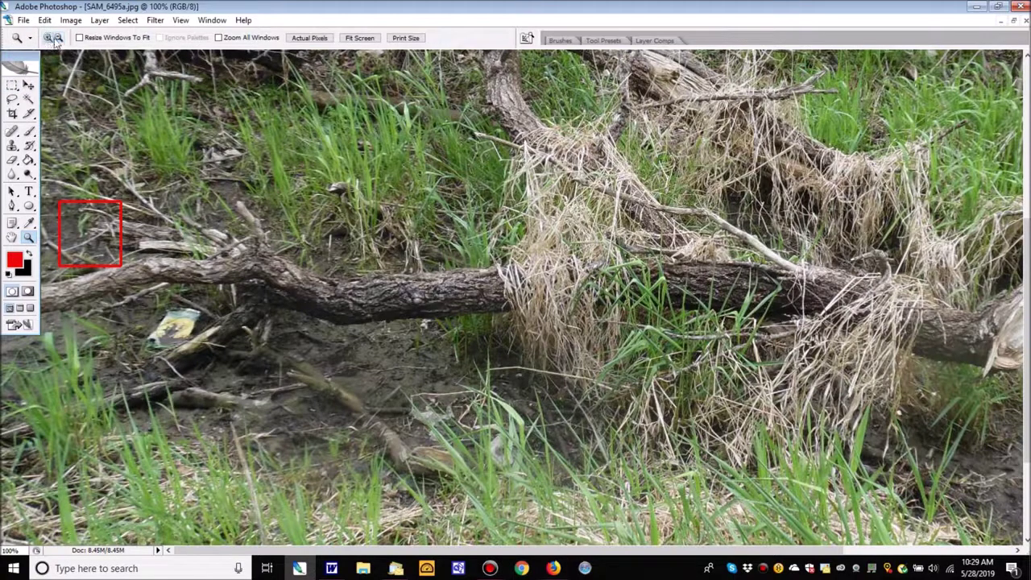
click(355, 314)
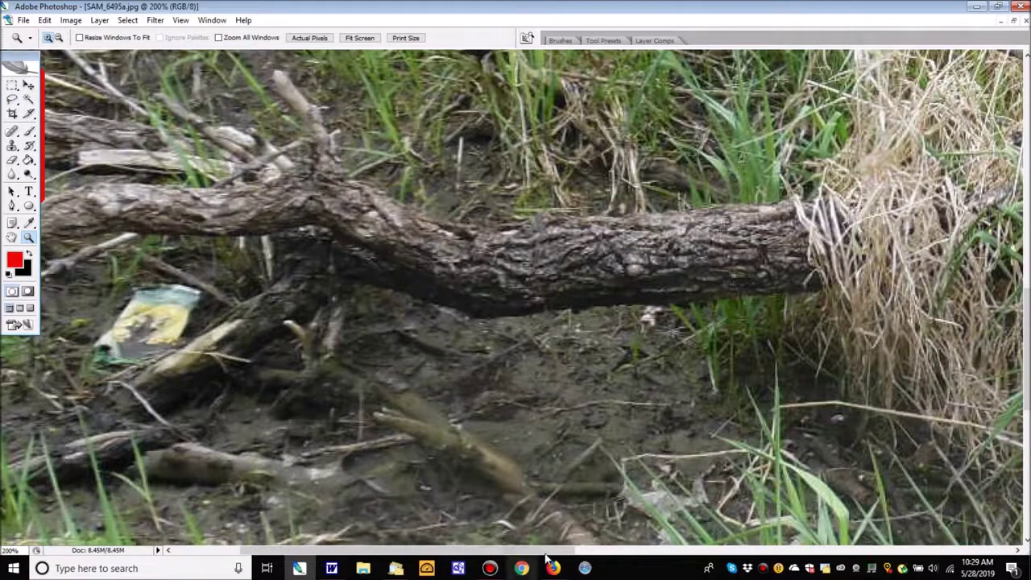
drag(544, 552, 477, 552)
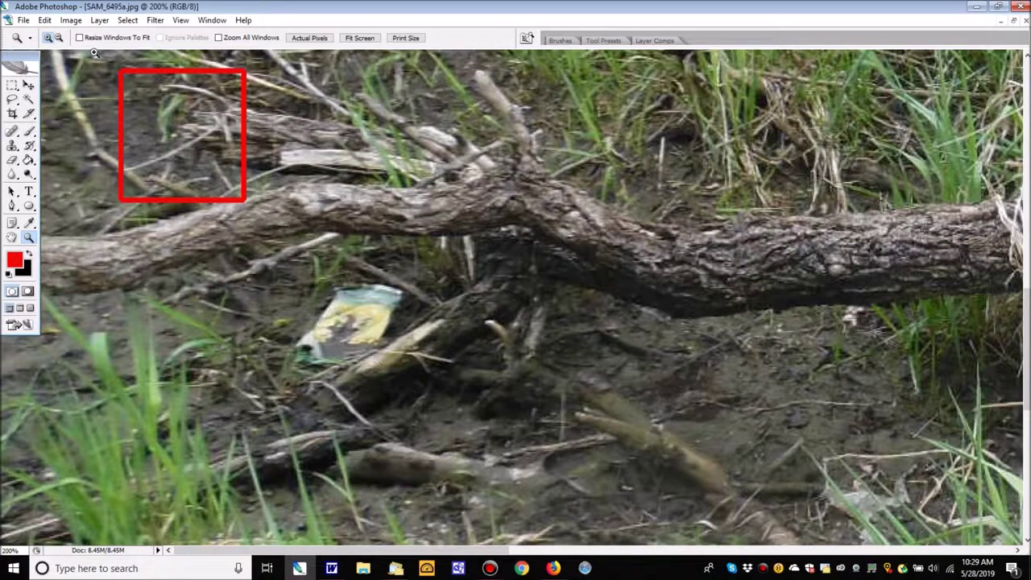
click(58, 40)
mouse_move(442, 305)
mouse_down()
mouse_move(862, 488)
mouse_move(443, 304)
mouse_up()
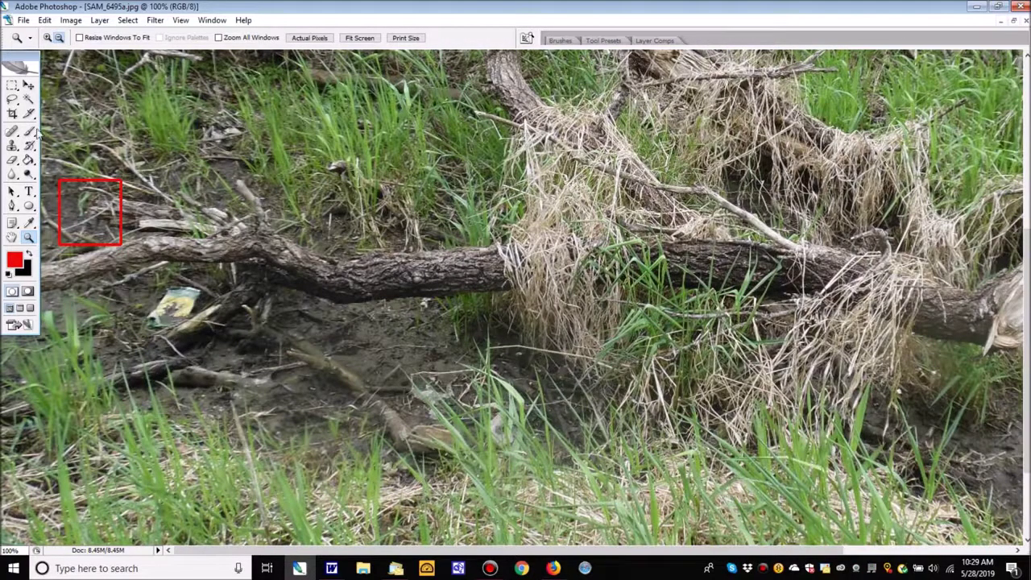
Crop the photo to a small patch of broken branch stubs just below the left part of the lower log
click(13, 115)
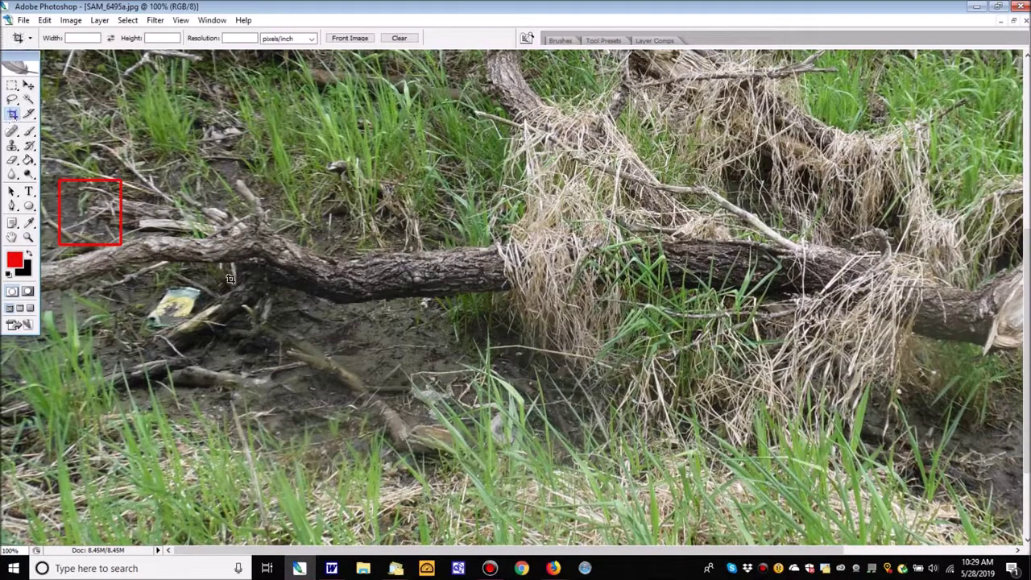
mouse_move(231, 288)
mouse_down()
mouse_move(292, 306)
mouse_move(279, 341)
mouse_up()
key(Return)
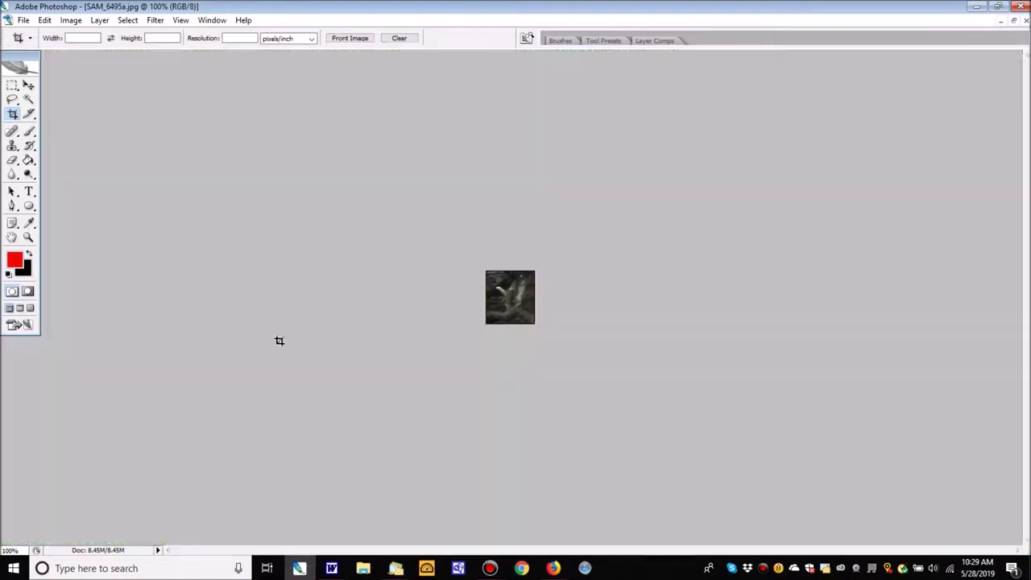
Enlarge the cropped patch of branch stubs to 174 pixels wide with proportions constrained and bicubic resampling
click(71, 20)
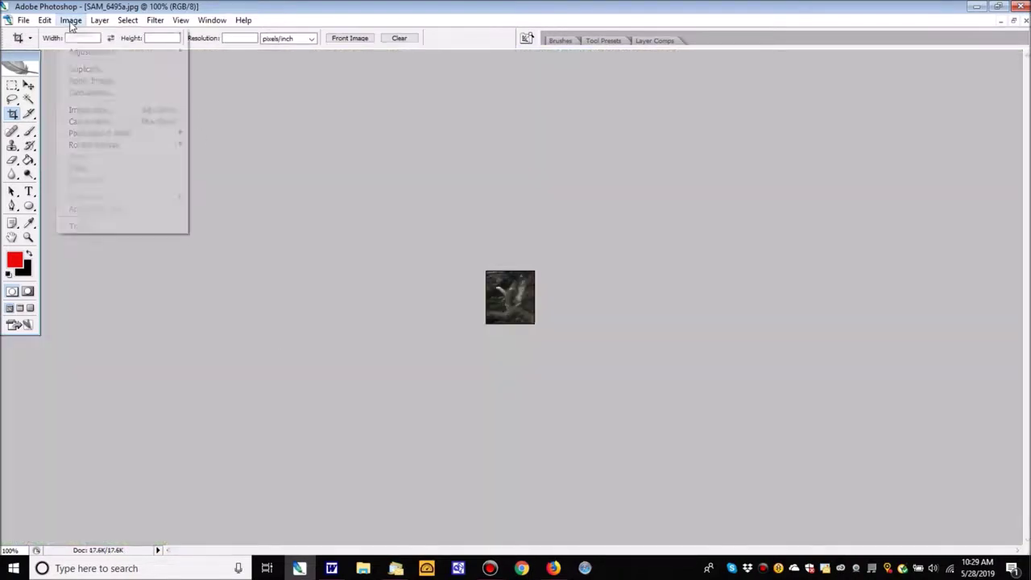
click(88, 110)
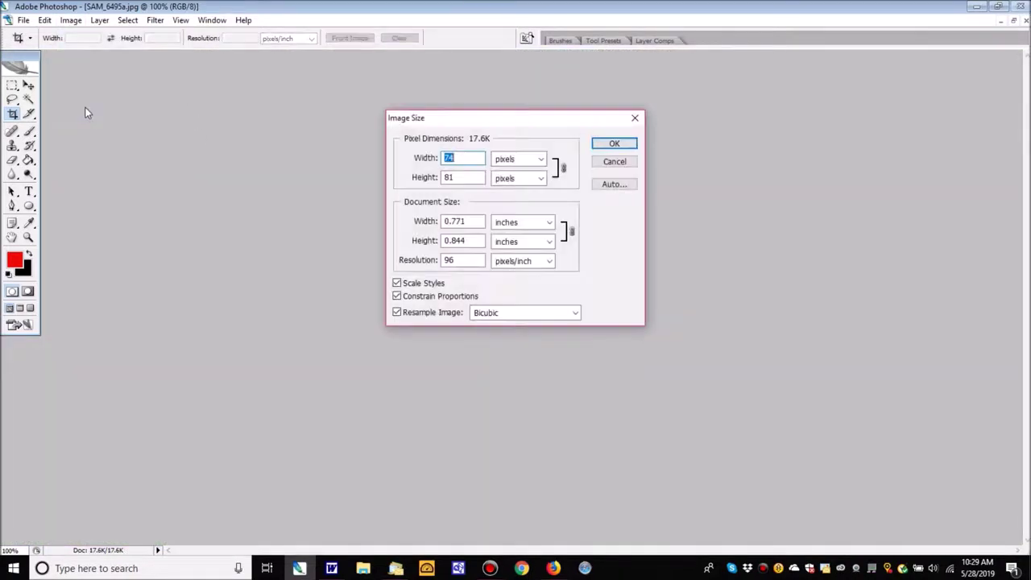
double_click(456, 158)
text(174)
click(631, 144)
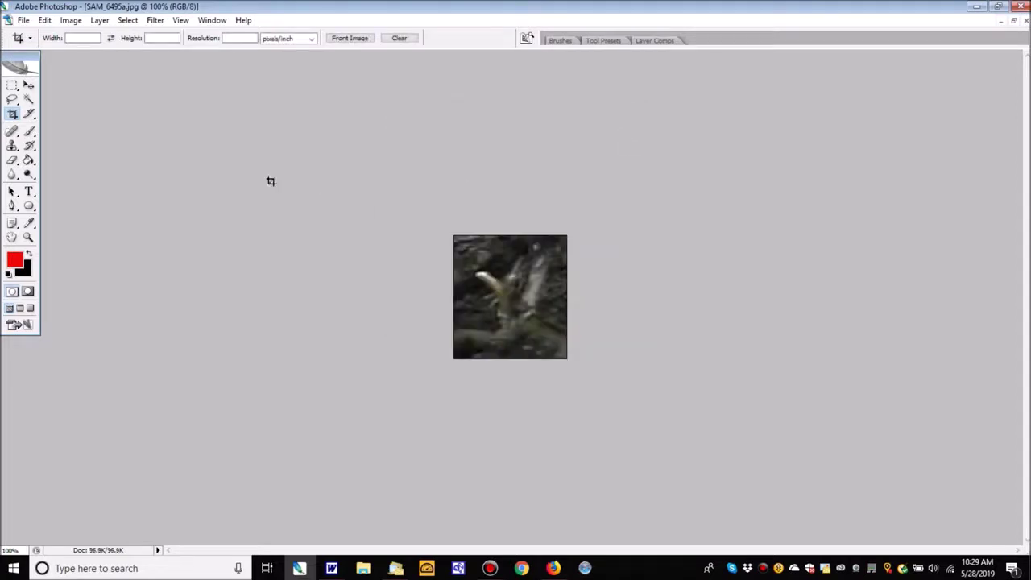
Save the enlarged crop as a separate JPEG named SAM_6495b at High quality in the 6495 folder
click(23, 21)
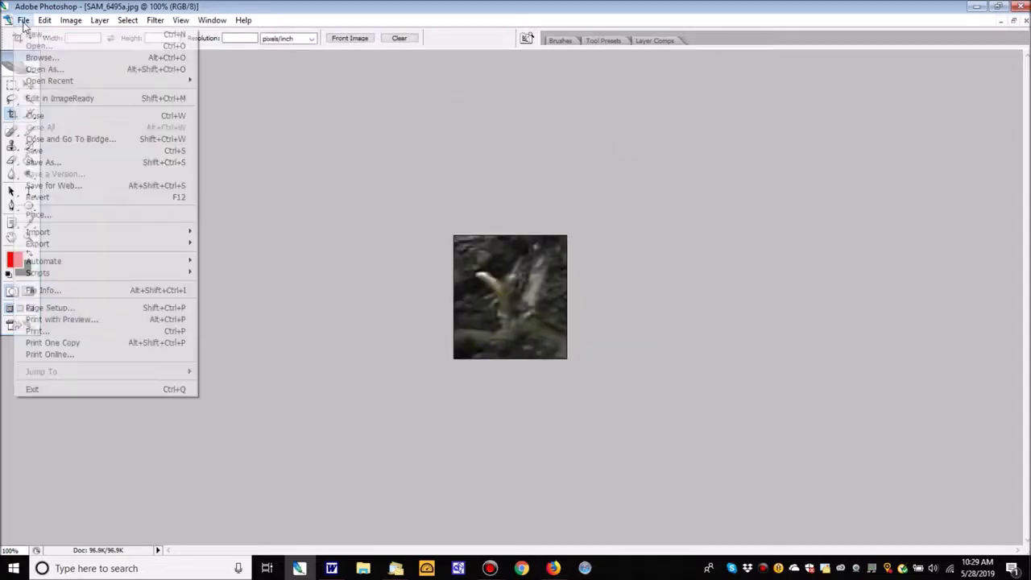
click(57, 163)
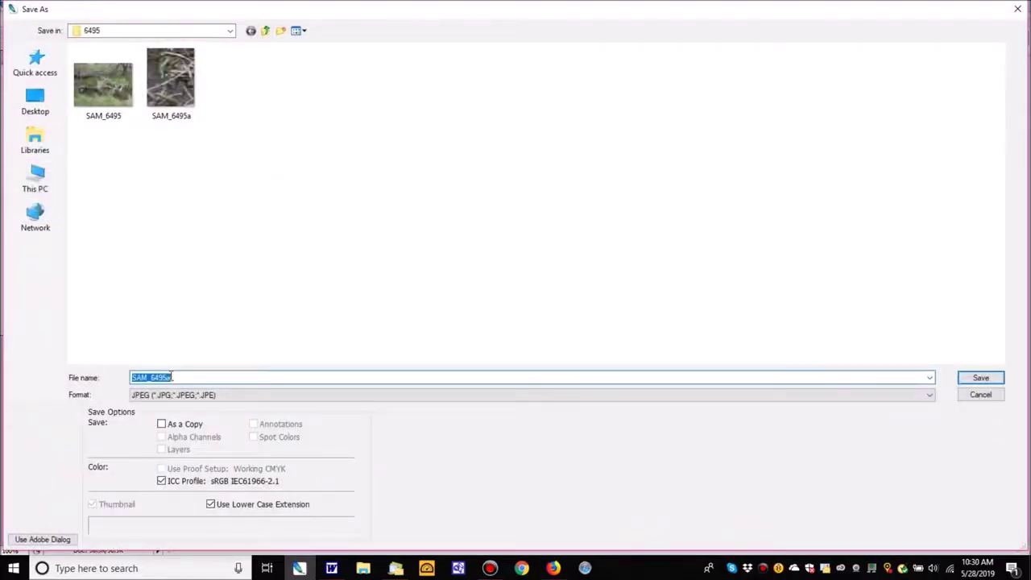
click(172, 377)
key(BackSpace)
text(b)
click(971, 378)
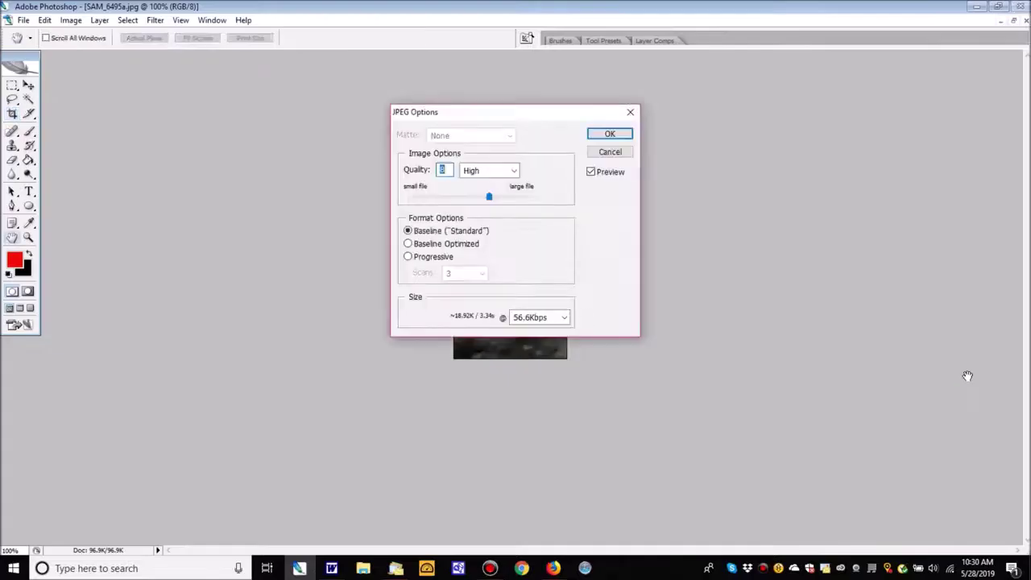
click(610, 135)
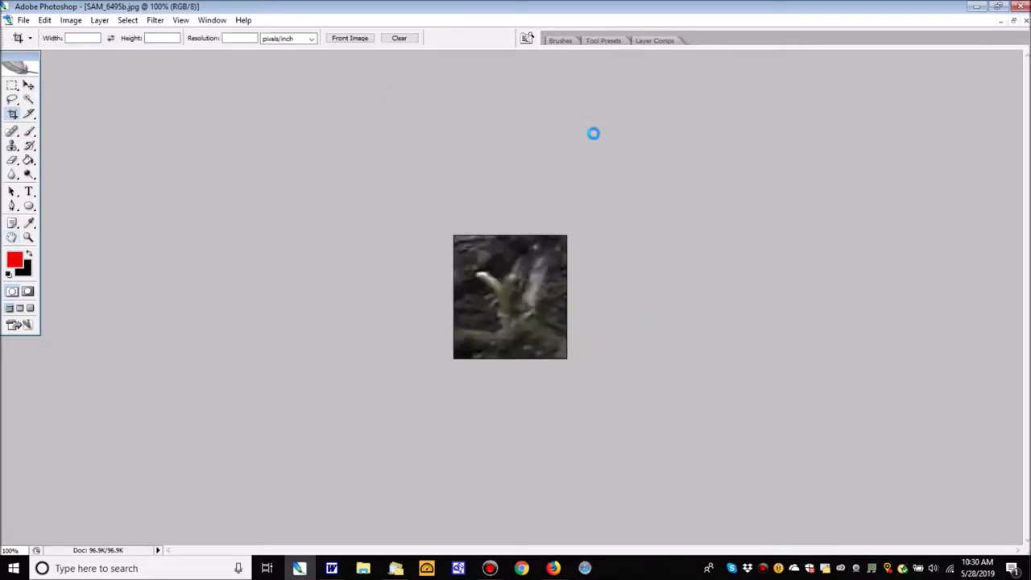
Step back through the history to undo the enlargement and the crop, restoring the full photo
click(46, 21)
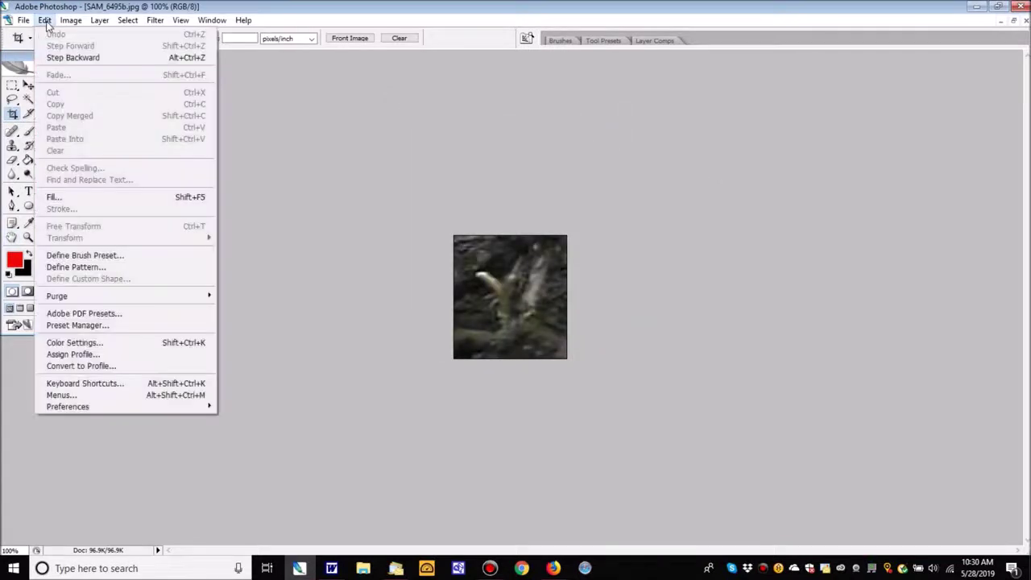
click(58, 57)
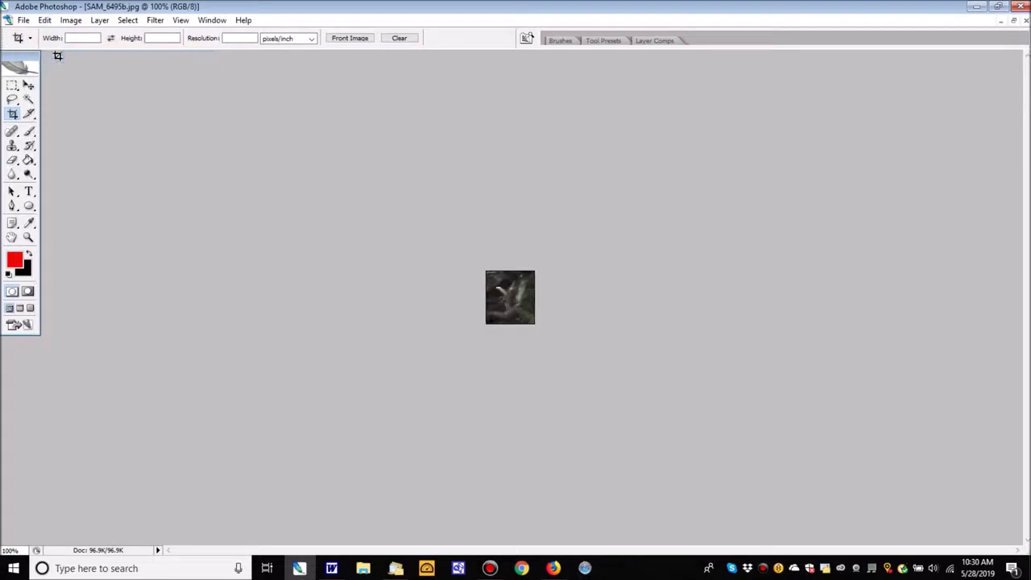
click(44, 20)
click(57, 57)
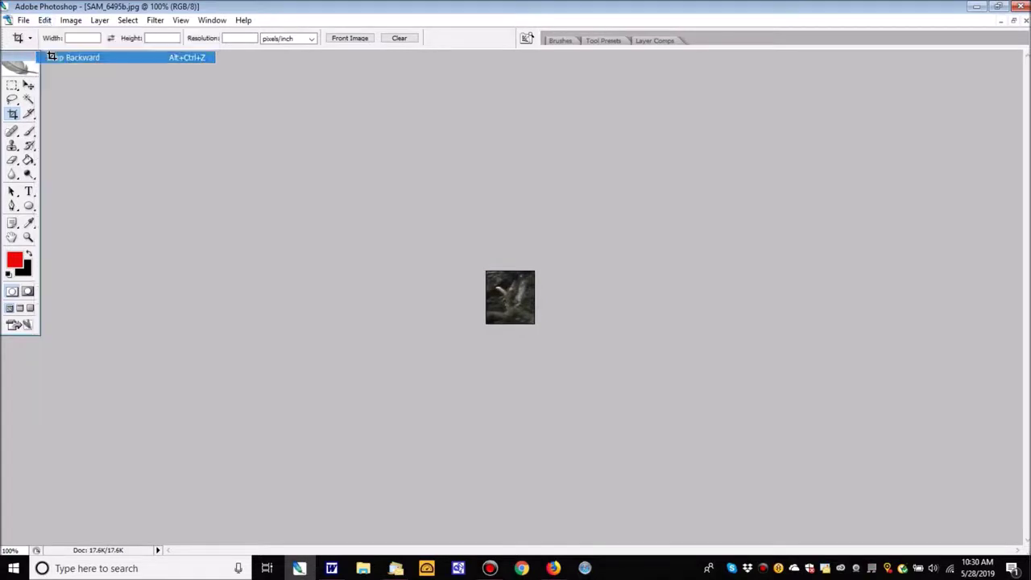
Select the patch of branch stubs just below the left part of the lower log with the Rectangular Marquee tool
drag(1026, 230, 1021, 382)
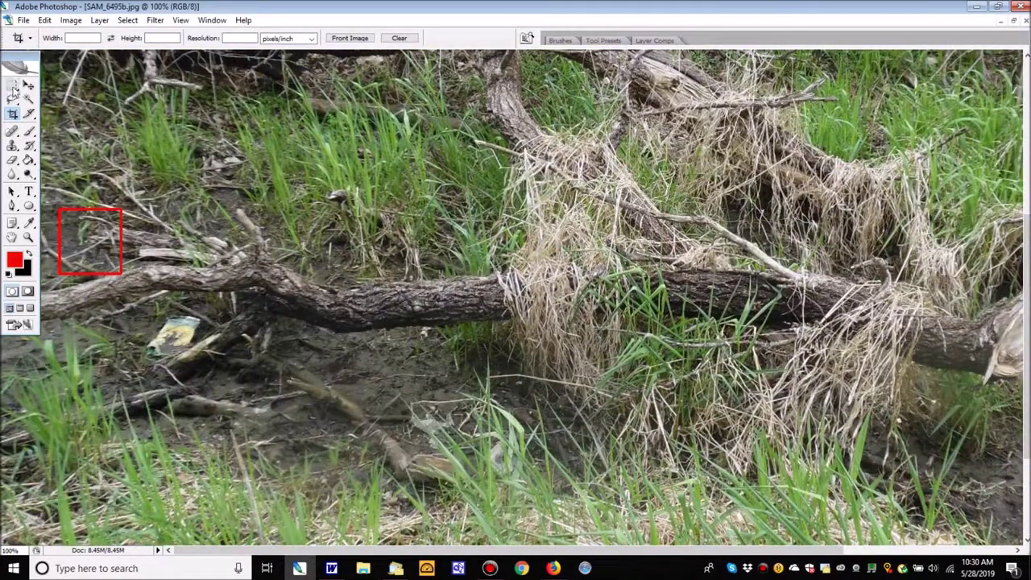
click(12, 85)
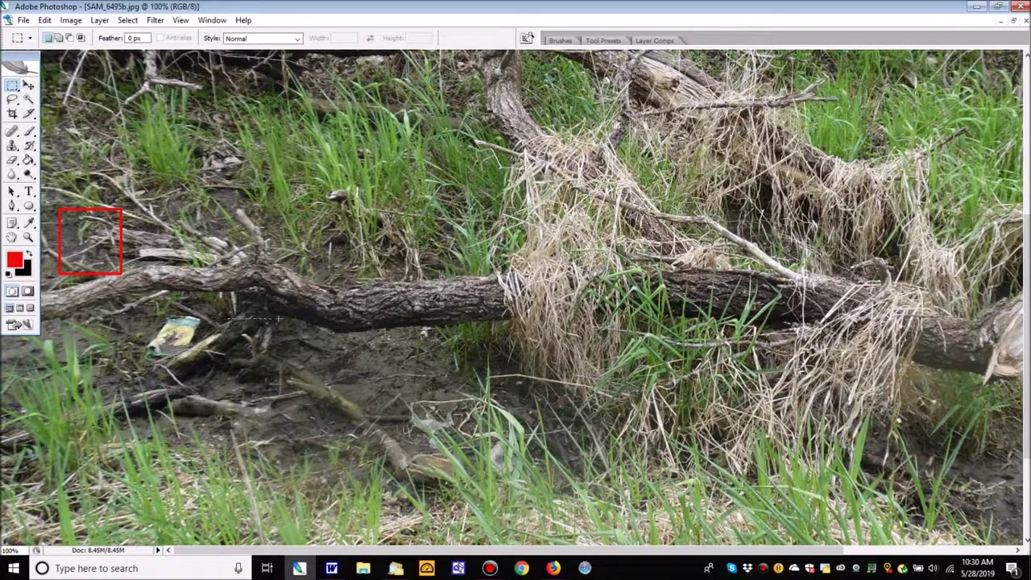
drag(280, 339, 280, 369)
Stroke the selected patch below the log with a 4 px red line outside at 100% opacity, and deselect it
click(45, 19)
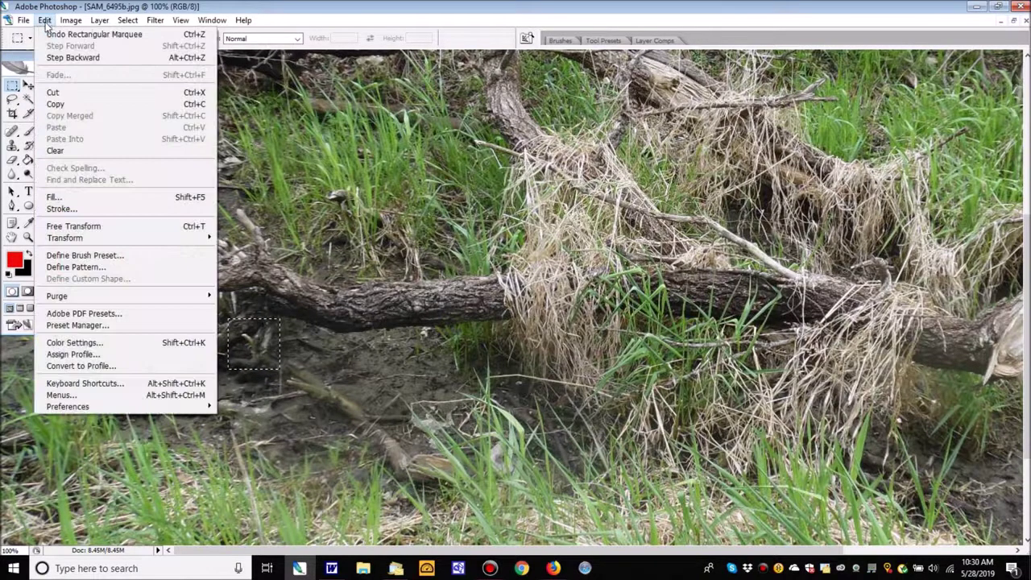
click(74, 208)
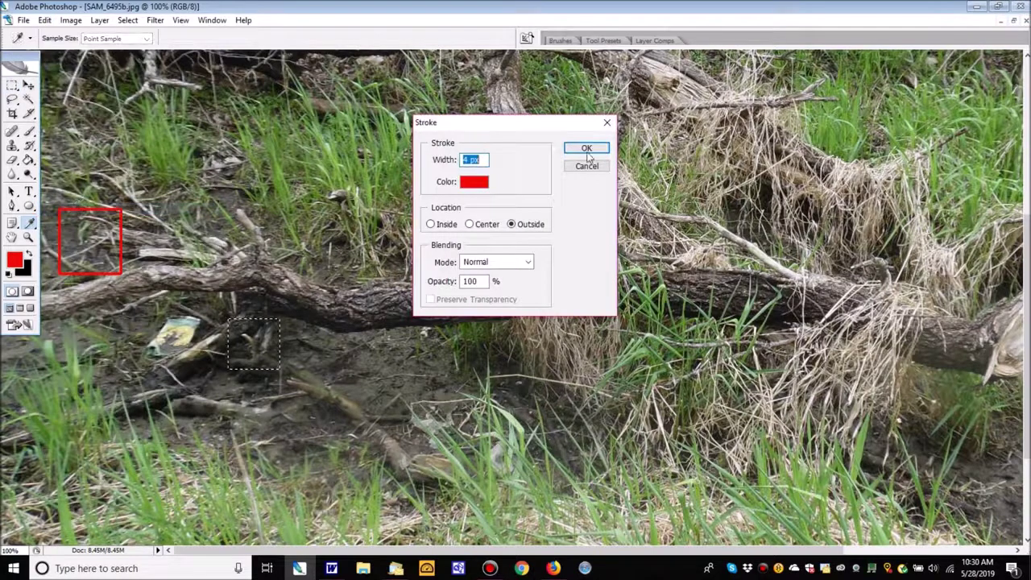
click(587, 150)
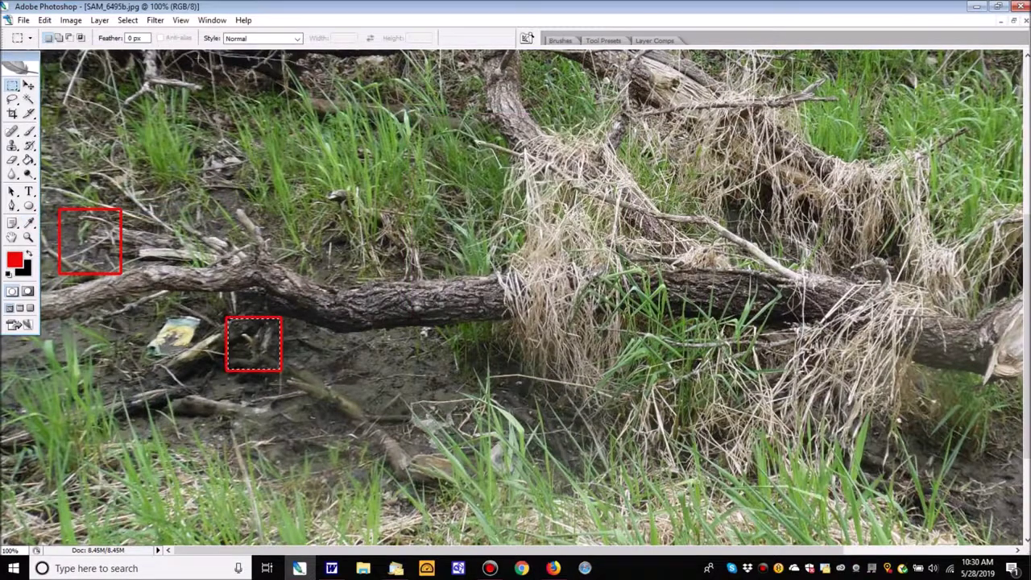
click(127, 20)
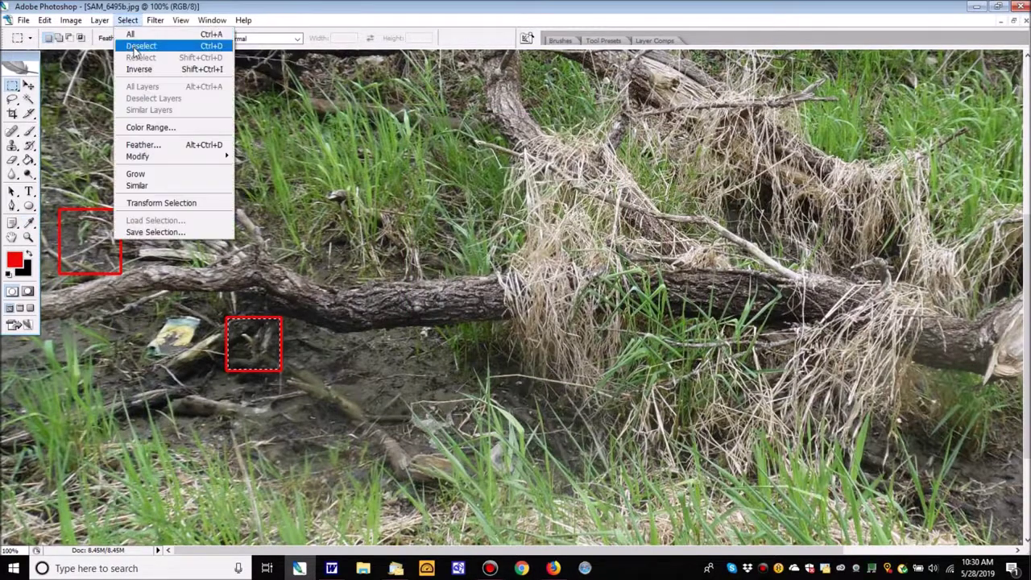
click(135, 47)
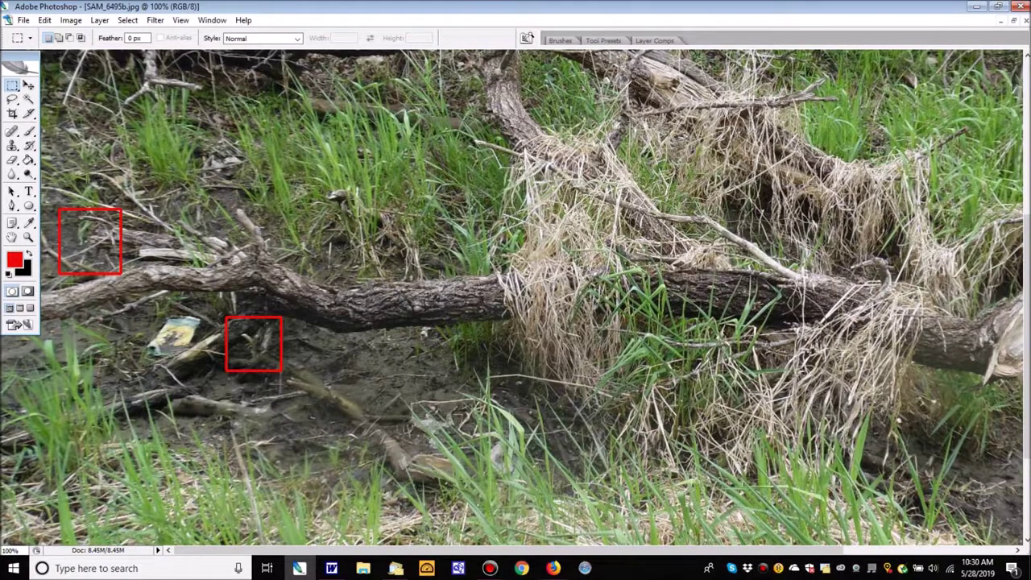
Examine the foreground grass, both logs, the muddy bank and the branches behind them at 200% for further small details
click(28, 236)
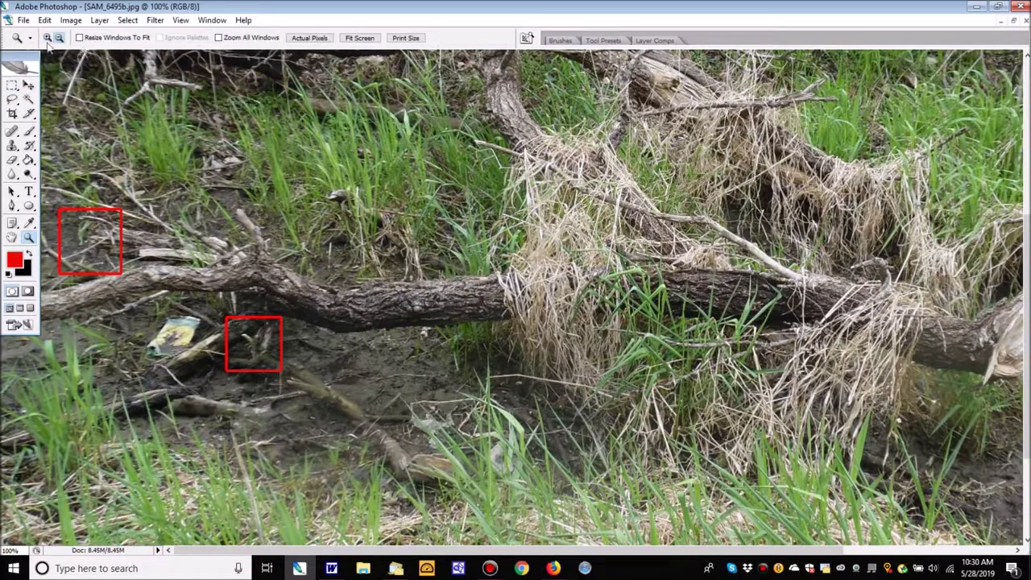
click(313, 211)
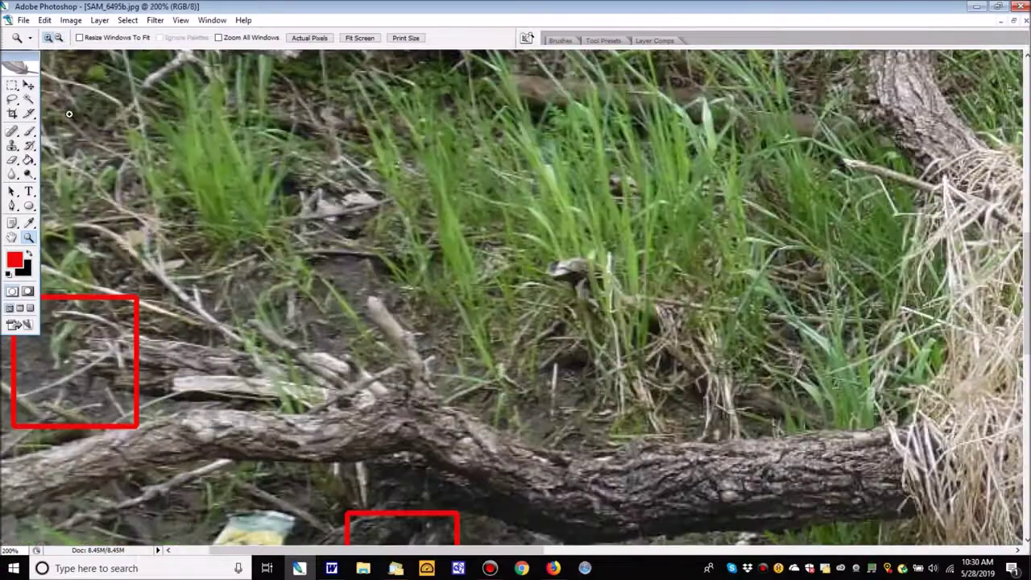
double_click(29, 65)
drag(1020, 262, 1027, 461)
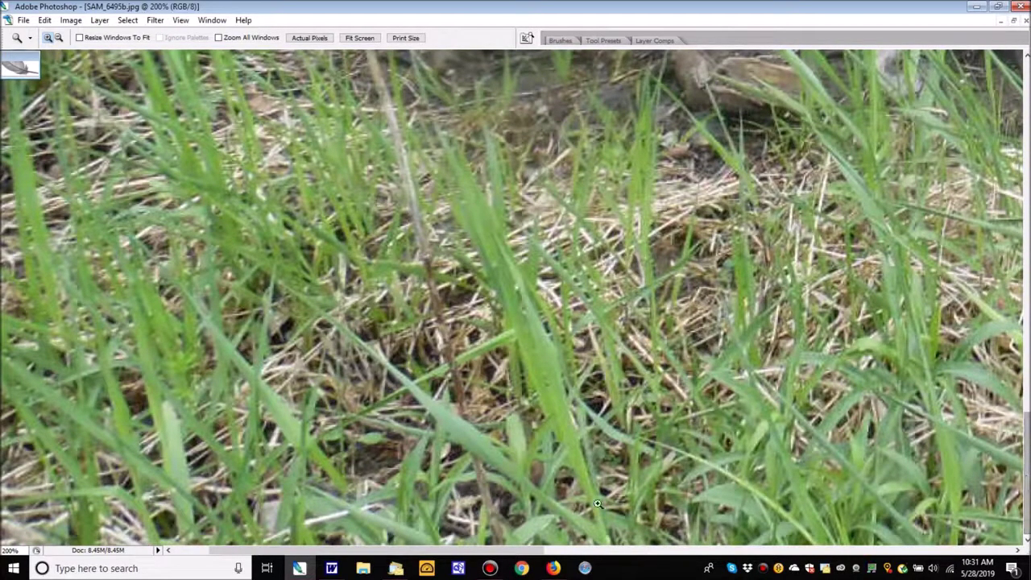
drag(437, 551, 401, 552)
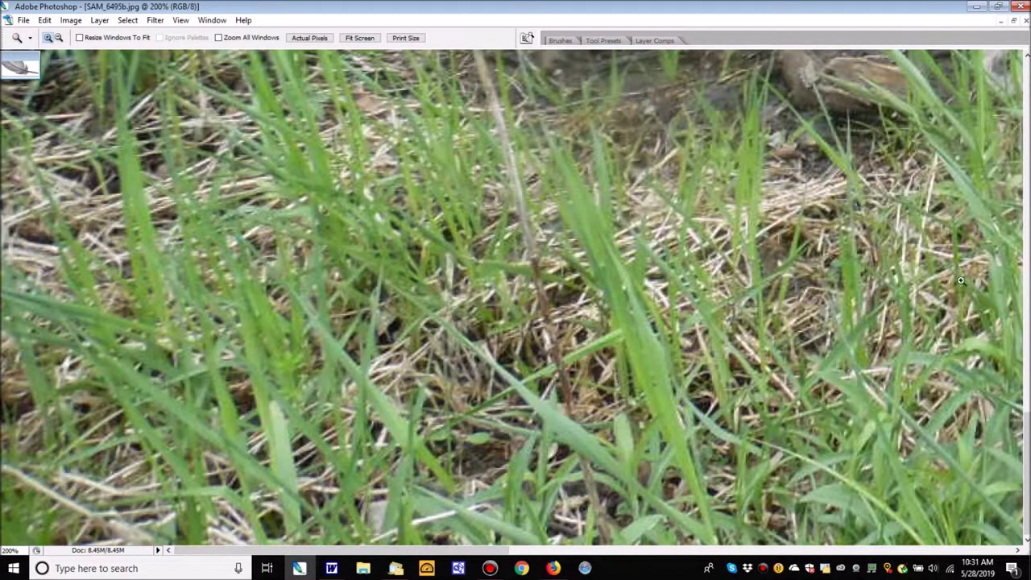
drag(1028, 488, 1013, 368)
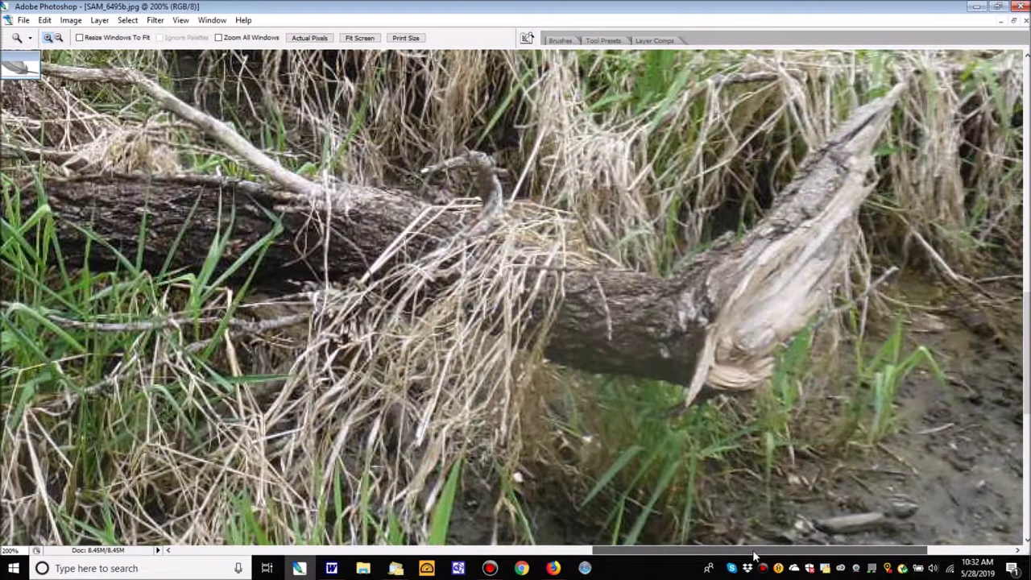
drag(755, 556, 841, 555)
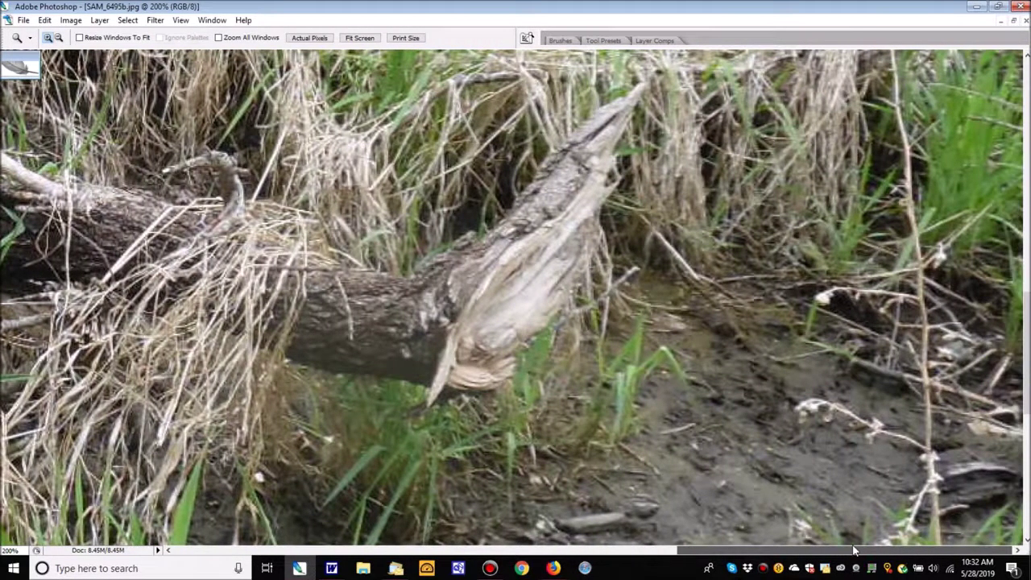
mouse_move(841, 552)
mouse_down()
mouse_move(680, 529)
mouse_move(302, 561)
mouse_up()
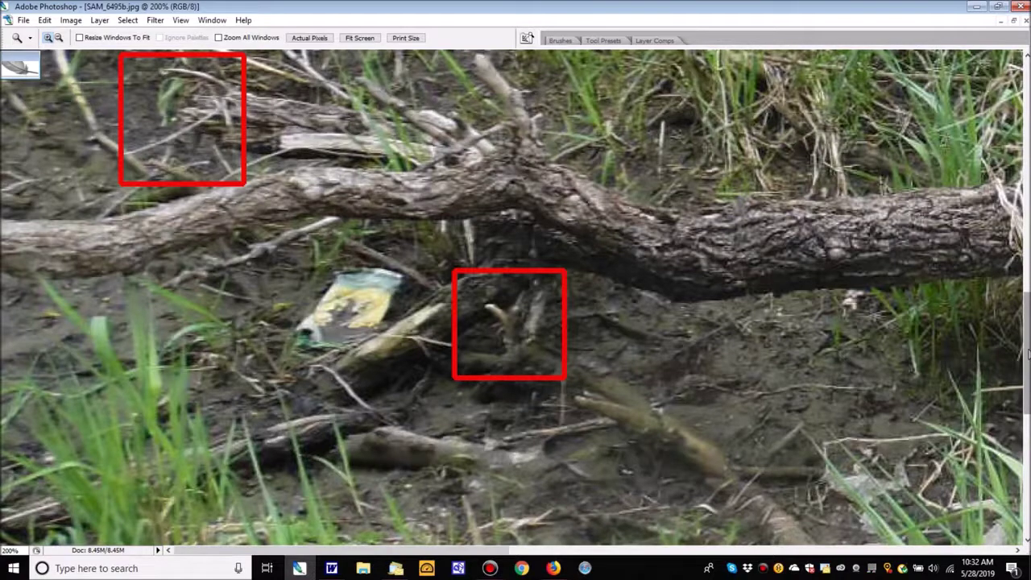
drag(1027, 355, 1006, 243)
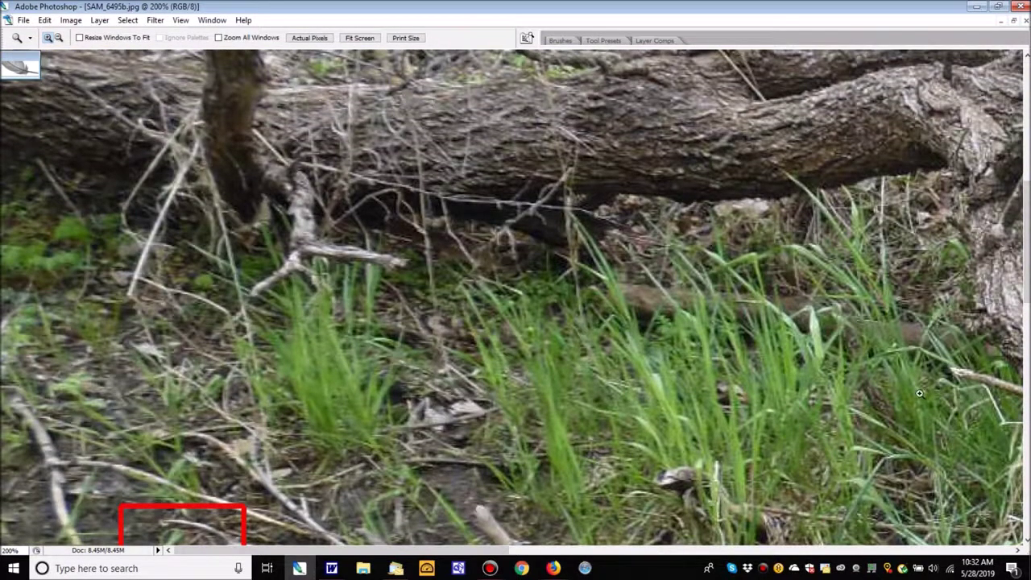
drag(1026, 286, 1026, 278)
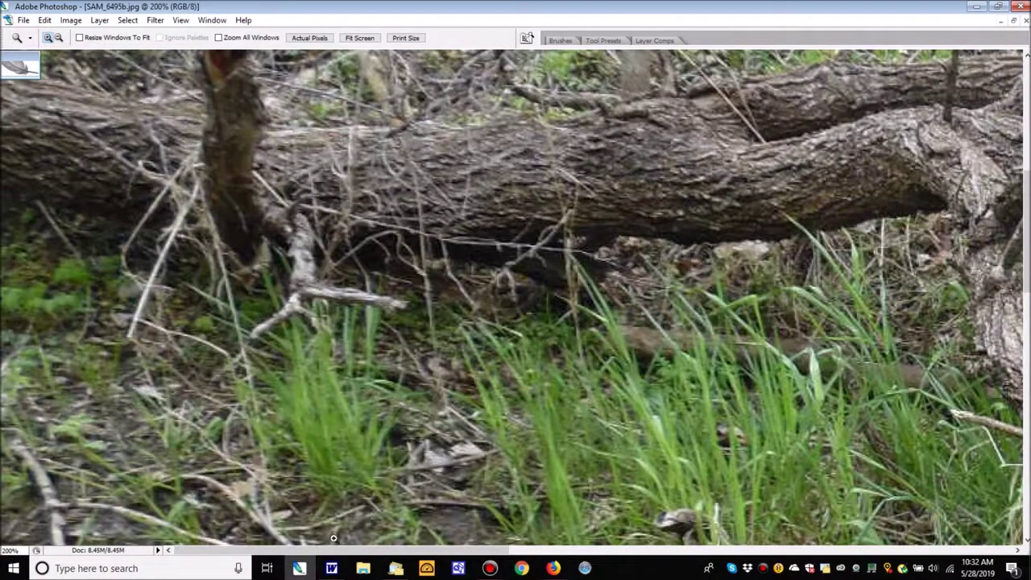
drag(334, 555, 855, 540)
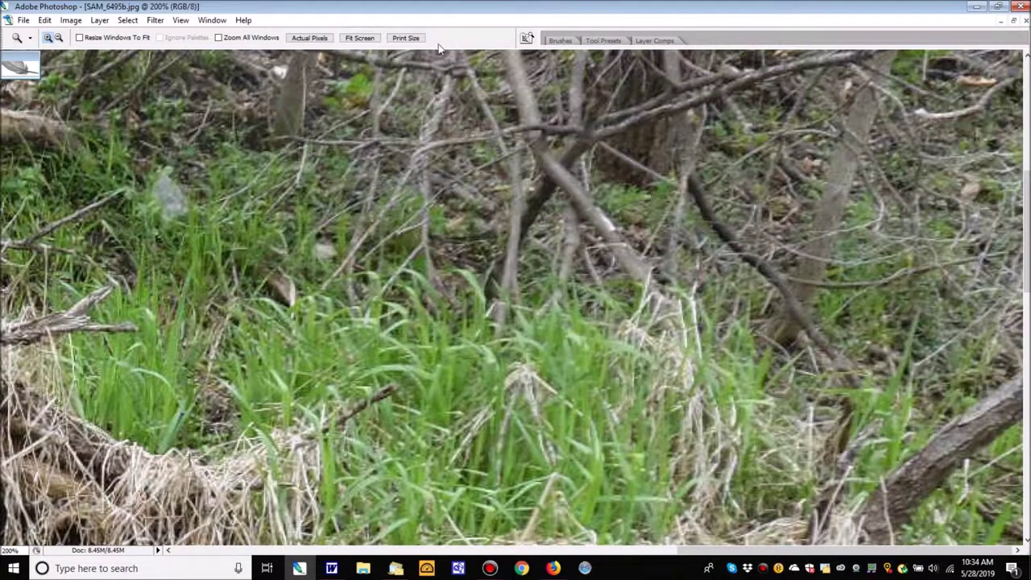
click(60, 39)
click(453, 188)
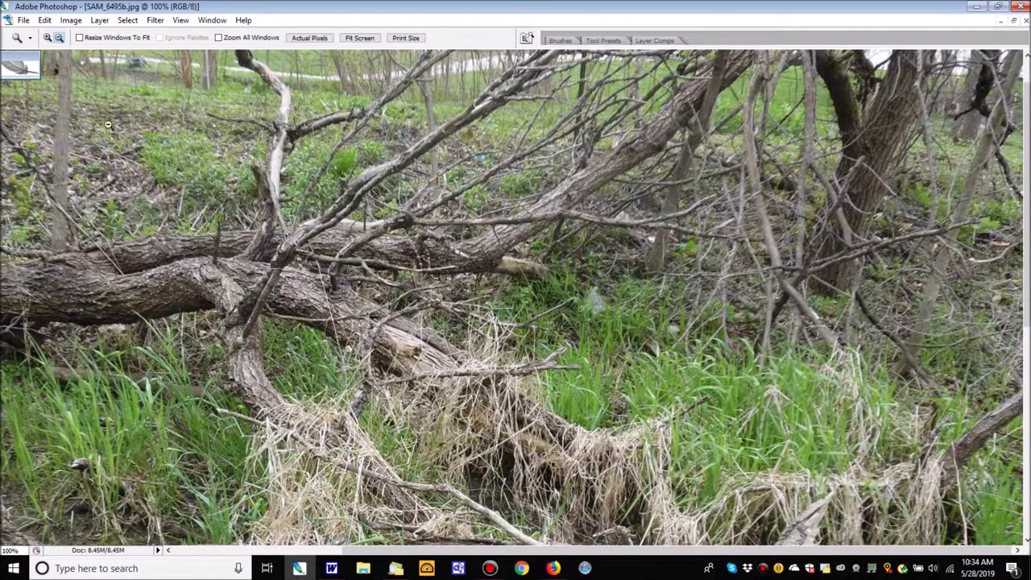
Crop the photo to a small patch of ground around the pale twig near the photo's right edge
click(24, 63)
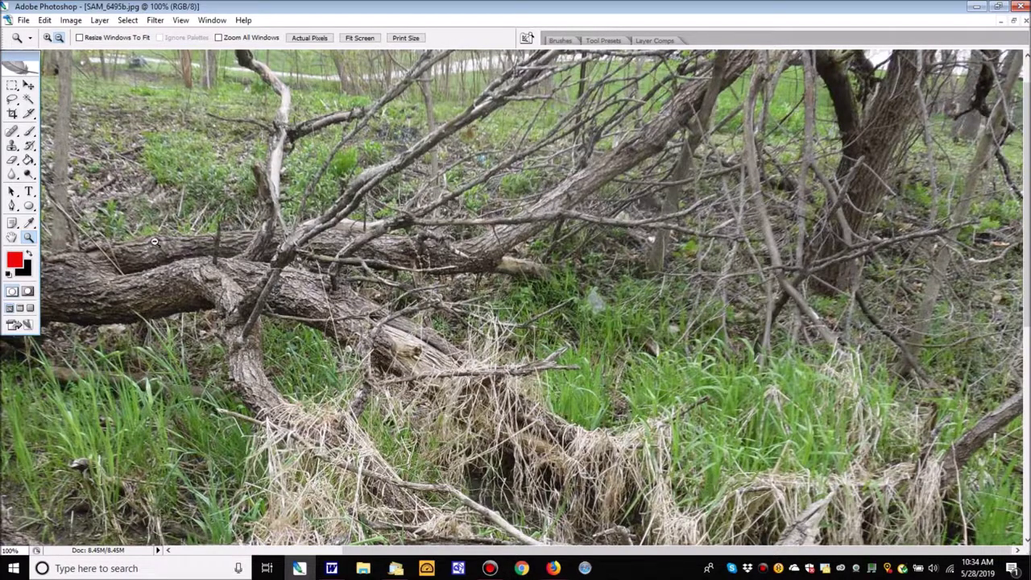
click(12, 114)
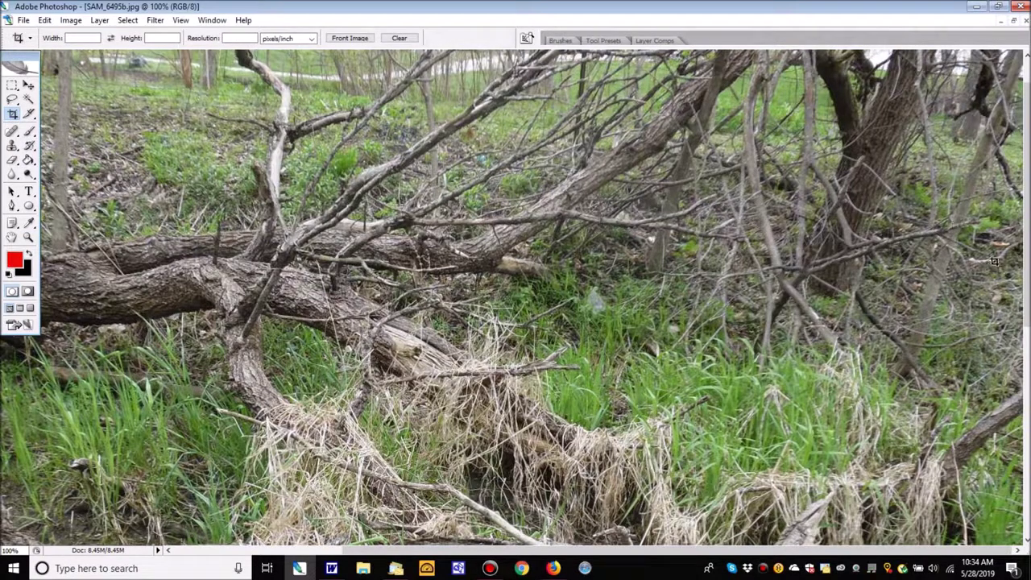
drag(1003, 290, 957, 225)
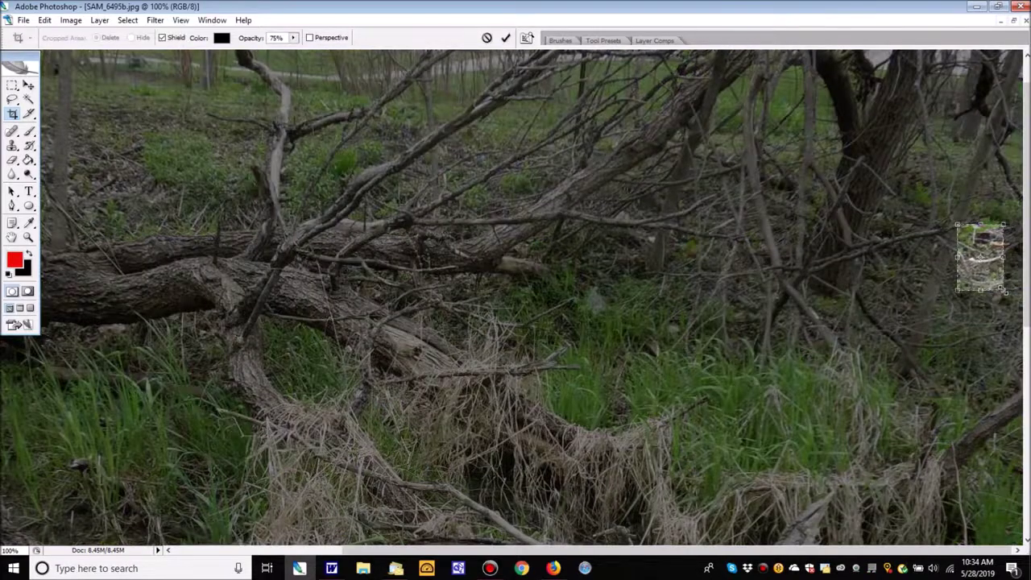
key(Return)
Enlarge the cropped pale twig patch to 172 pixels wide with proportions constrained and bicubic resampling
click(71, 20)
click(91, 110)
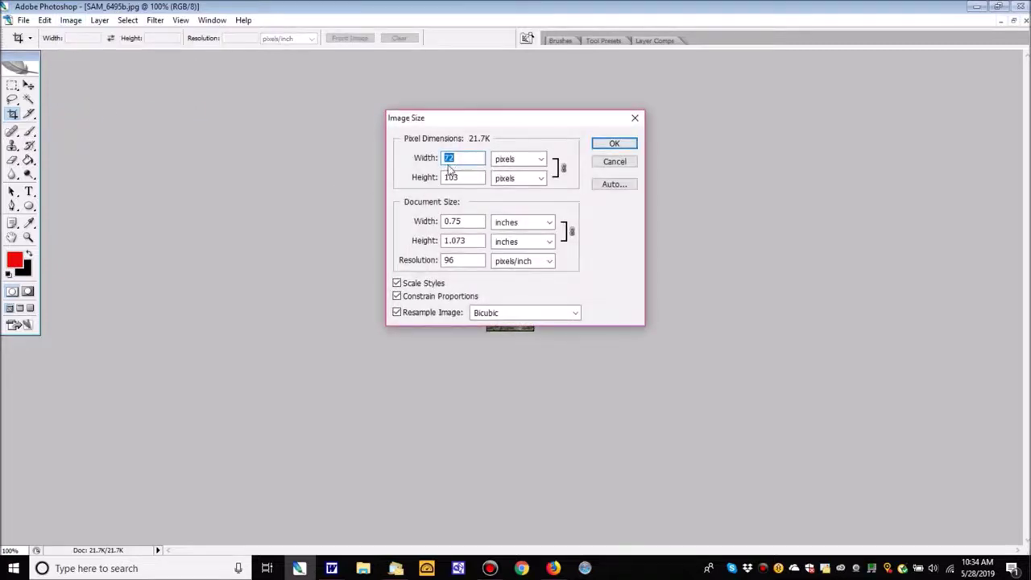
text(172)
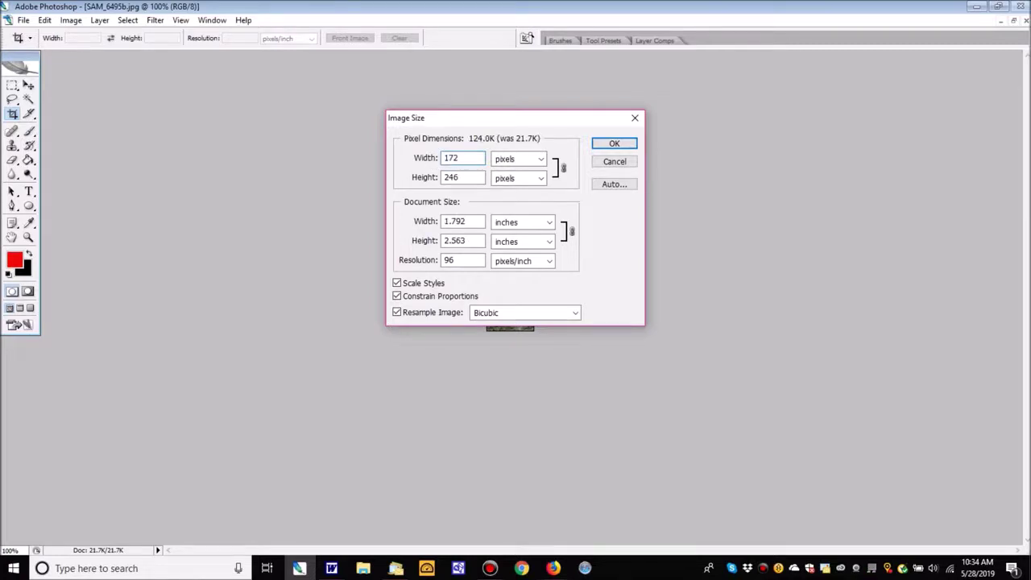
click(616, 144)
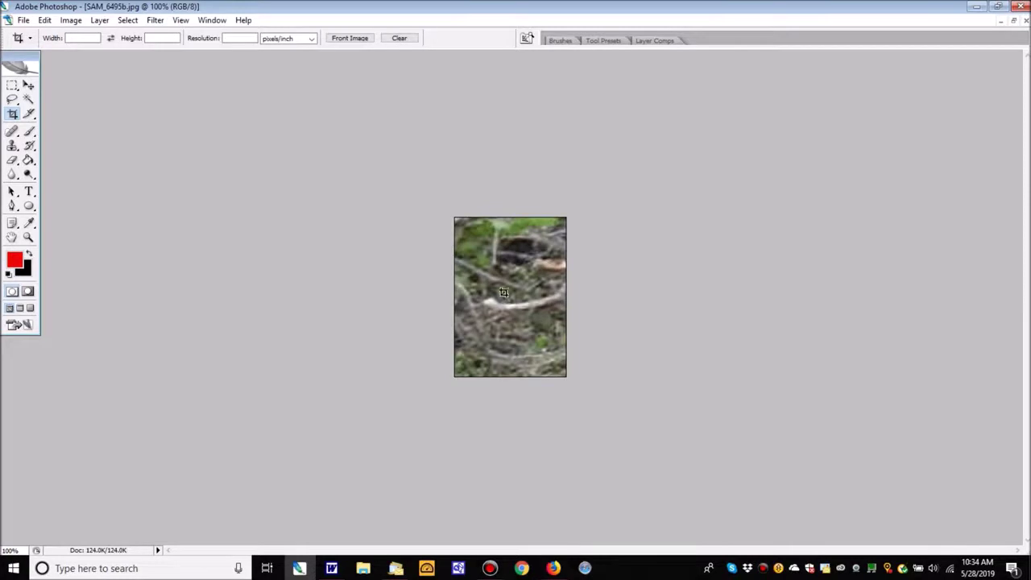
Save the enlarged pale twig patch in folder 6495 as the JPEG file SAM_6495c with quality 8
click(23, 20)
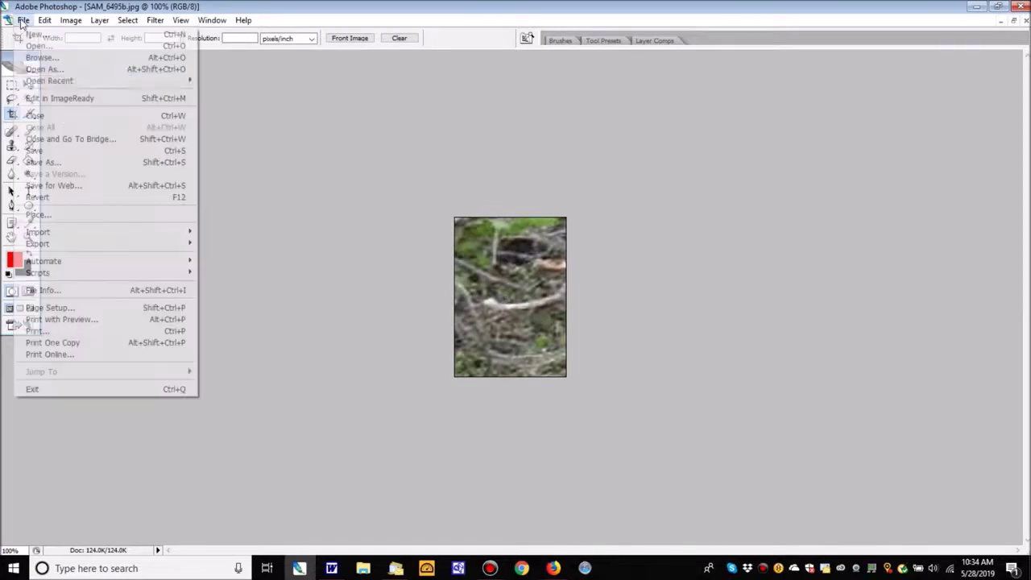
click(70, 164)
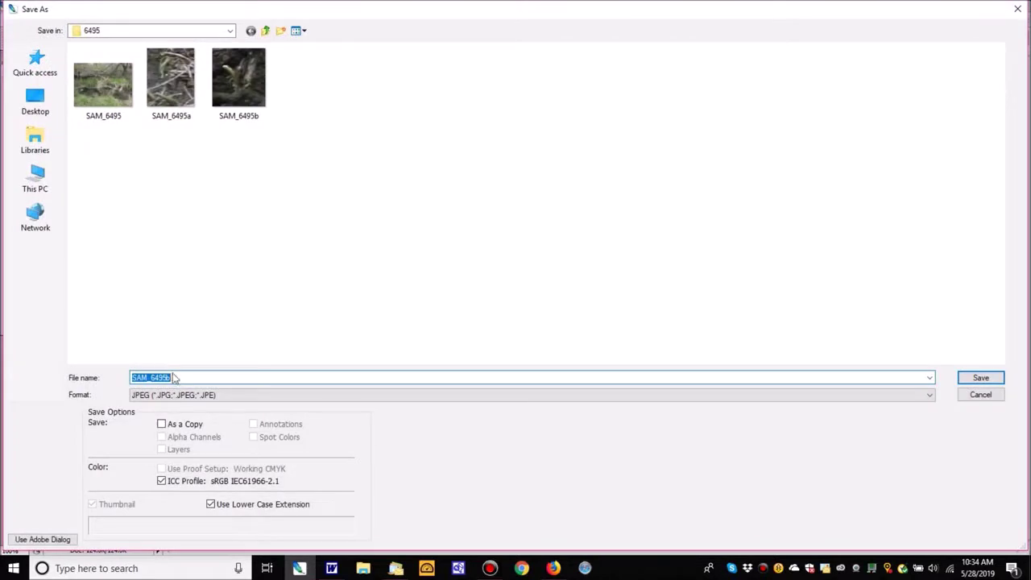
click(173, 377)
key(BackSpace)
text(c)
click(976, 379)
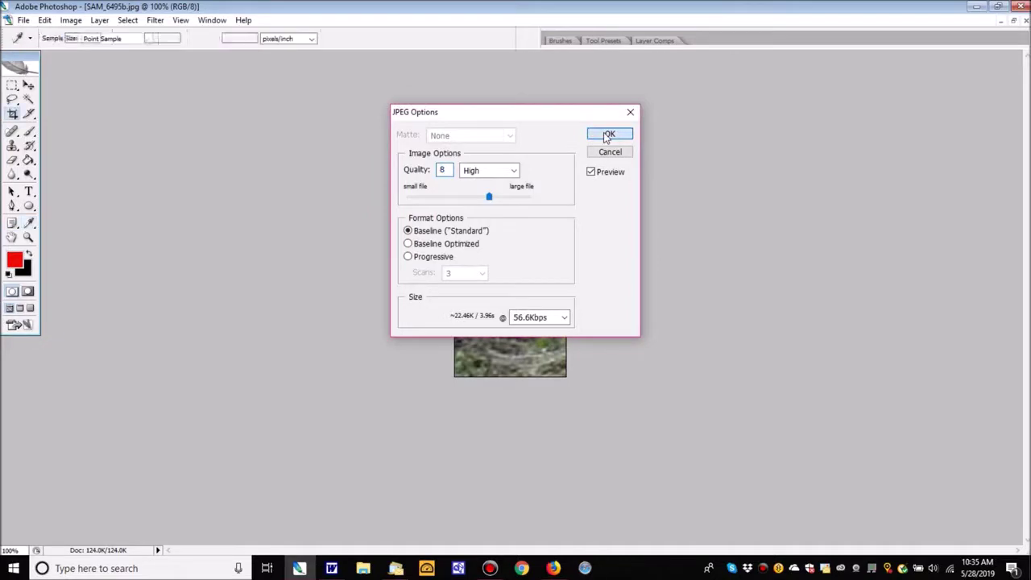
click(610, 135)
Step back through the enlargement and the crop to restore the full woodland photo
click(44, 21)
click(62, 57)
click(45, 20)
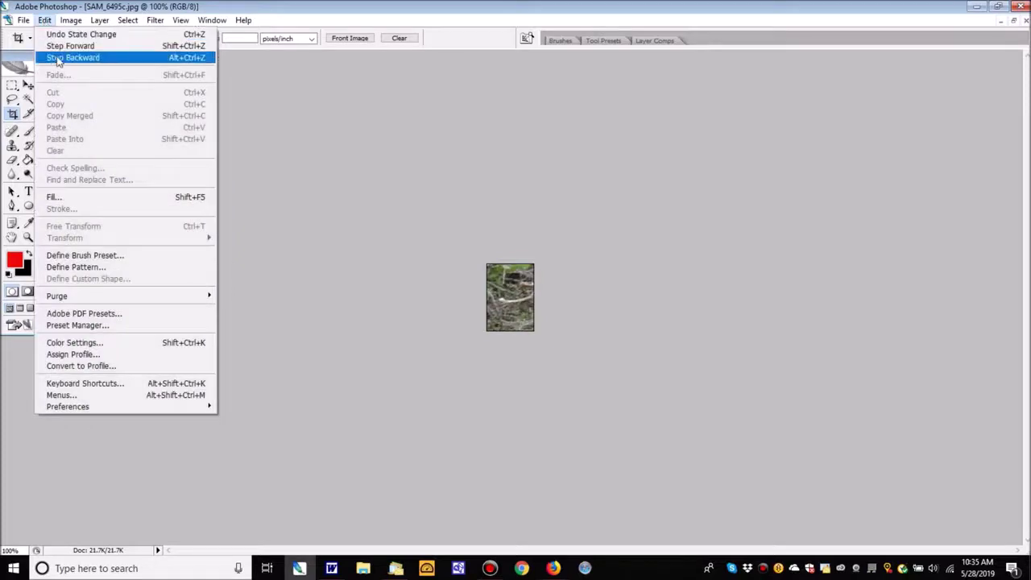
click(56, 58)
drag(474, 554, 759, 517)
Select the ground patch around the pale twig, stroke it with a 4 px red line outside at 100% opacity, and deselect it
click(12, 85)
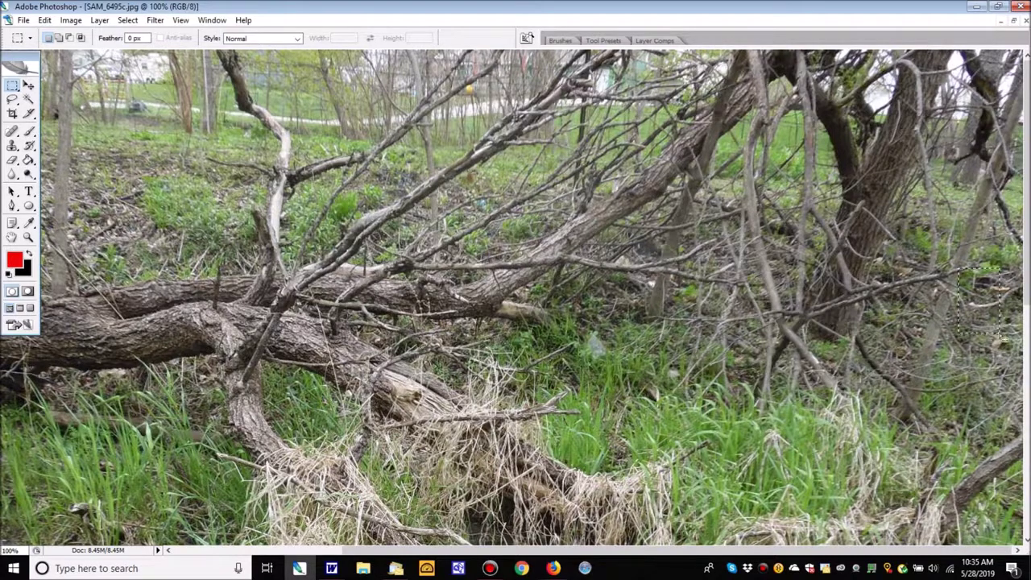
click(45, 21)
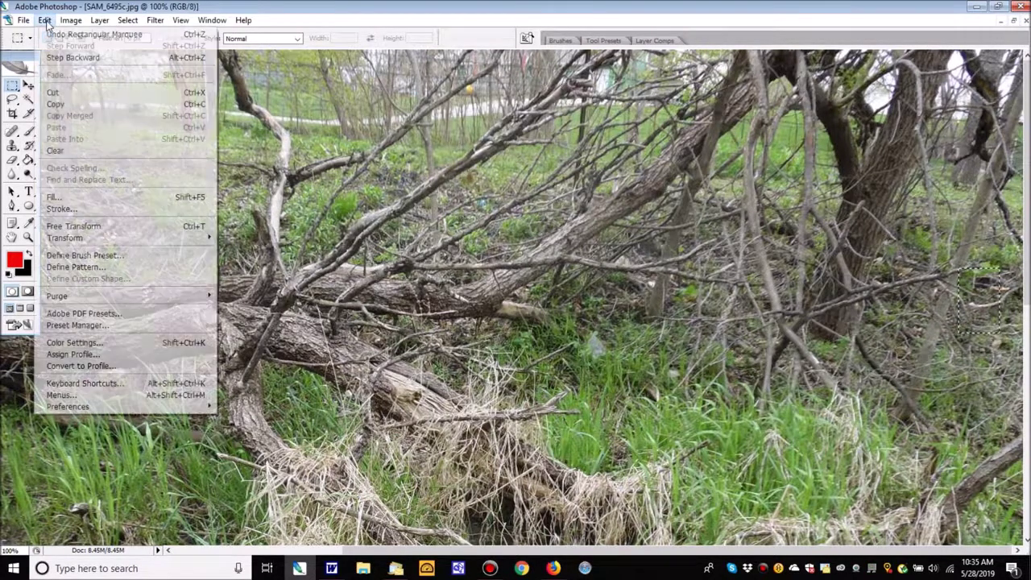
click(110, 208)
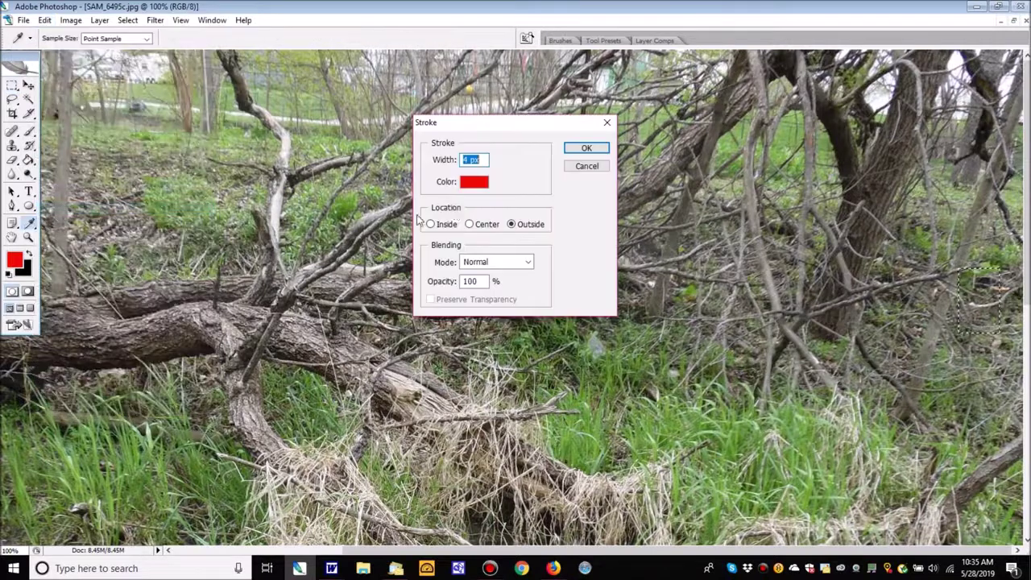
click(586, 148)
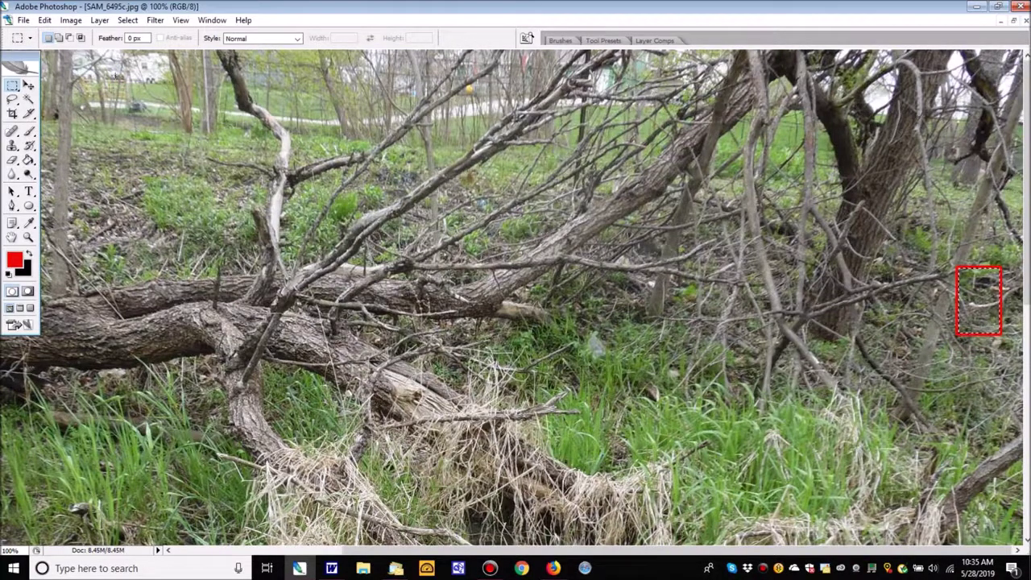
click(127, 20)
click(137, 46)
Examine the foreground grass, muddy bank, fallen logs and wooded background at 200% for further small details, and return to 100%
click(29, 237)
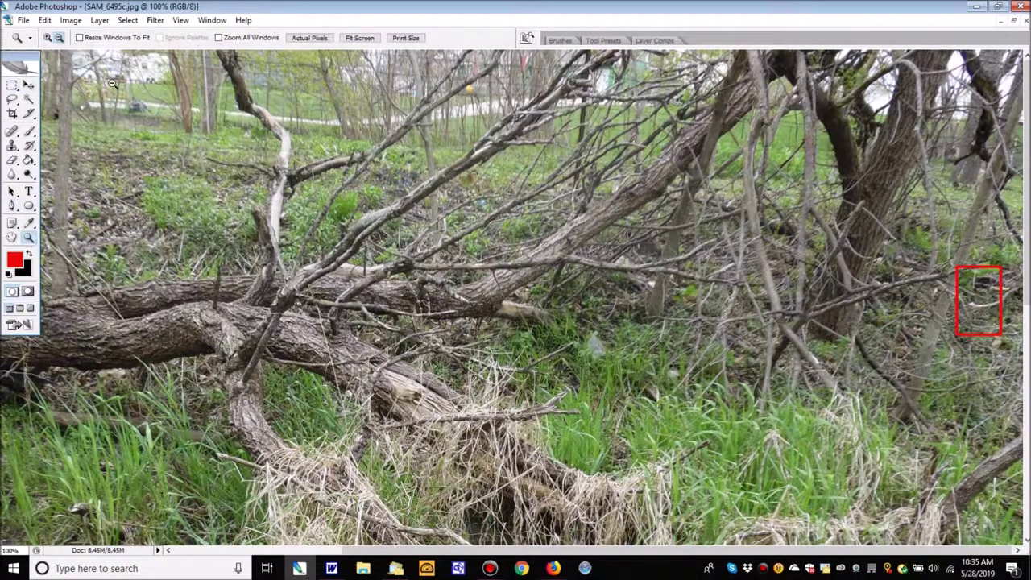
click(47, 39)
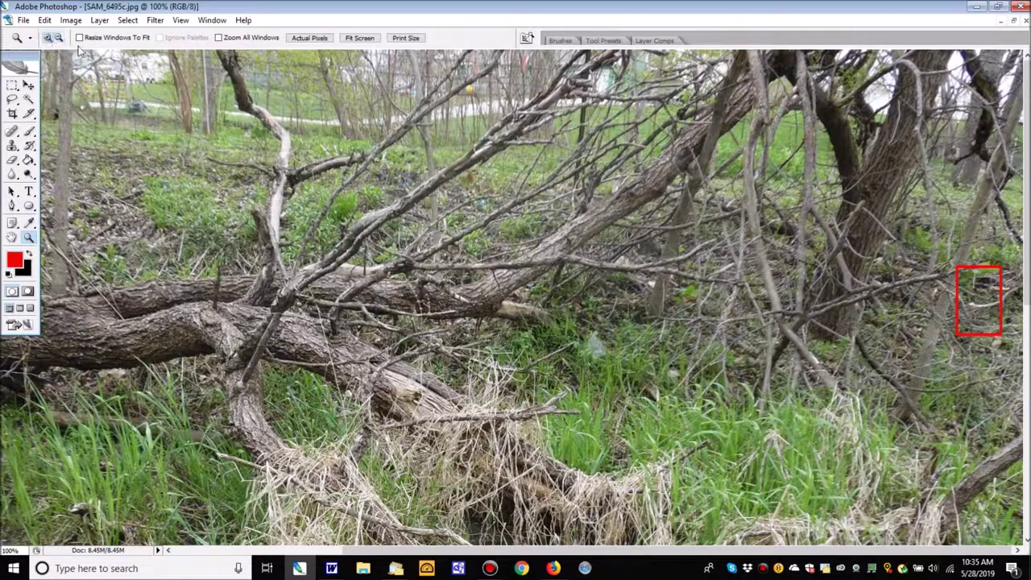
click(419, 298)
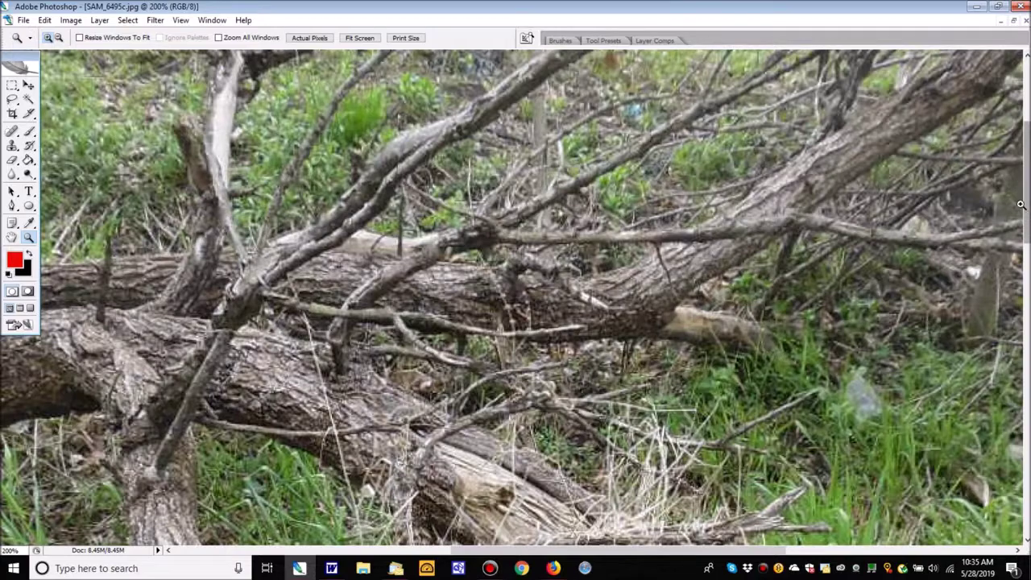
drag(1027, 213, 1027, 500)
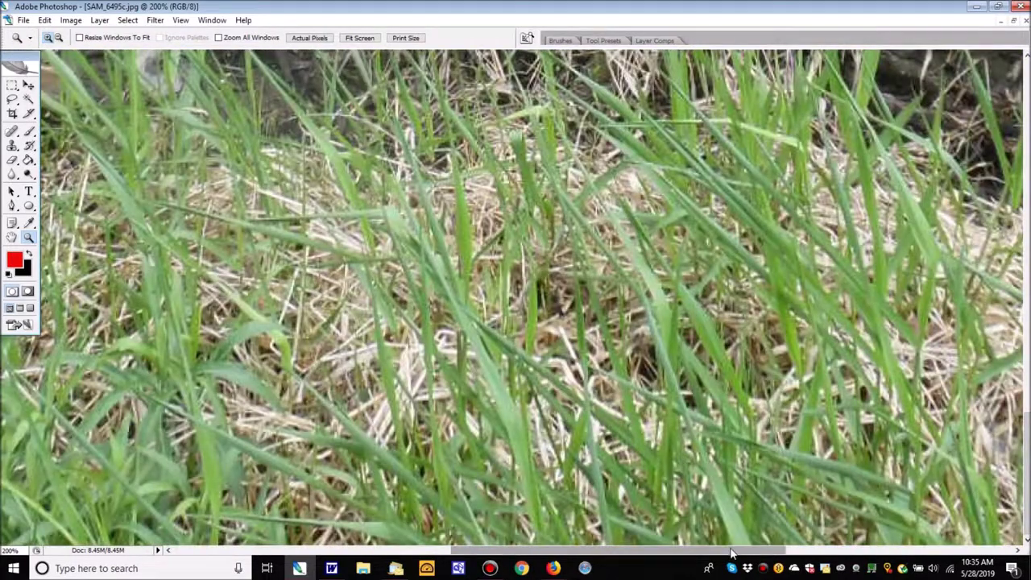
drag(731, 553, 454, 554)
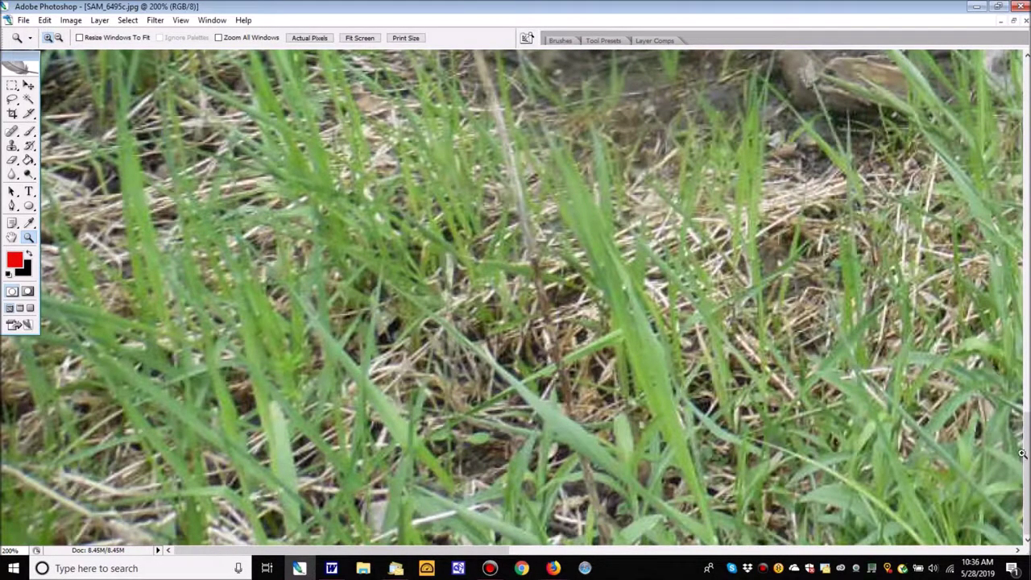
drag(1027, 436, 1009, 340)
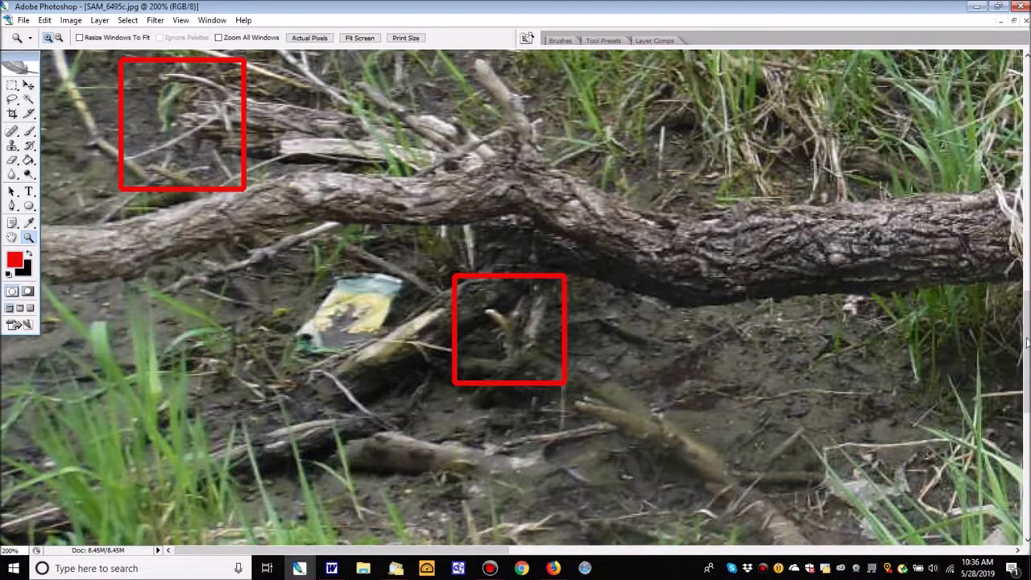
scroll(1027, 338, down, 1)
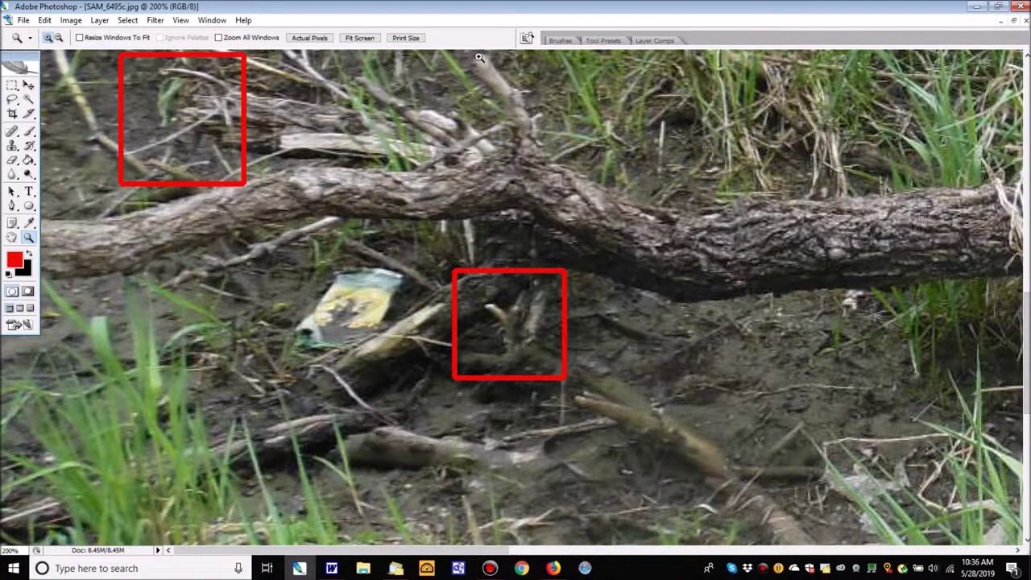
drag(1027, 337, 991, 214)
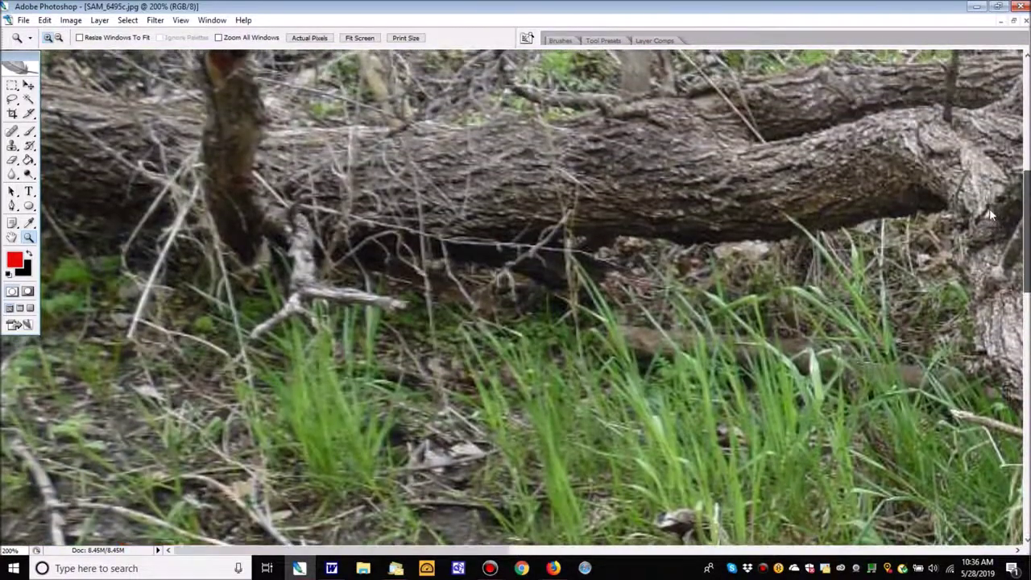
drag(407, 550, 1013, 564)
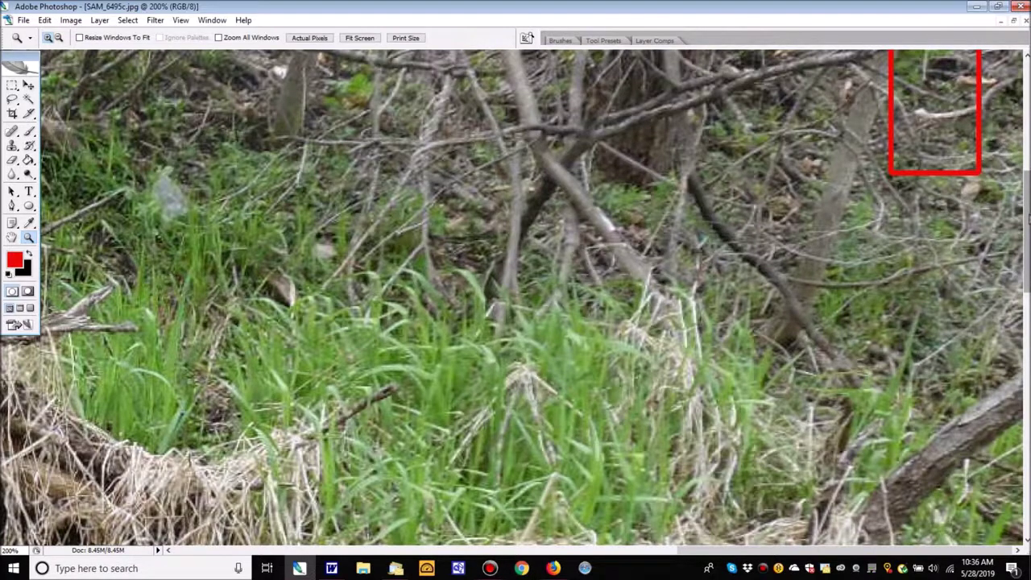
drag(714, 555, 210, 553)
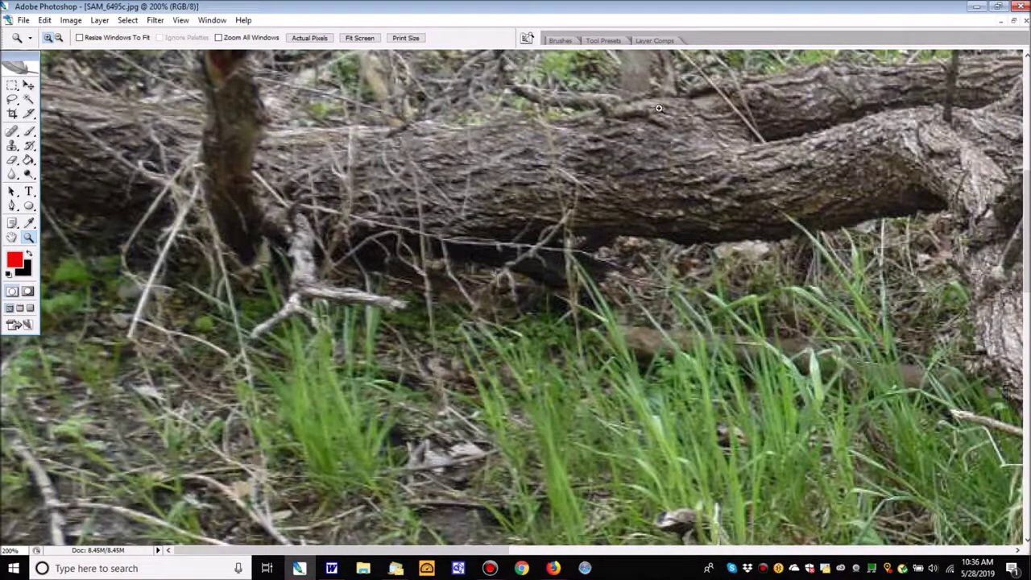
drag(1028, 286, 1007, 169)
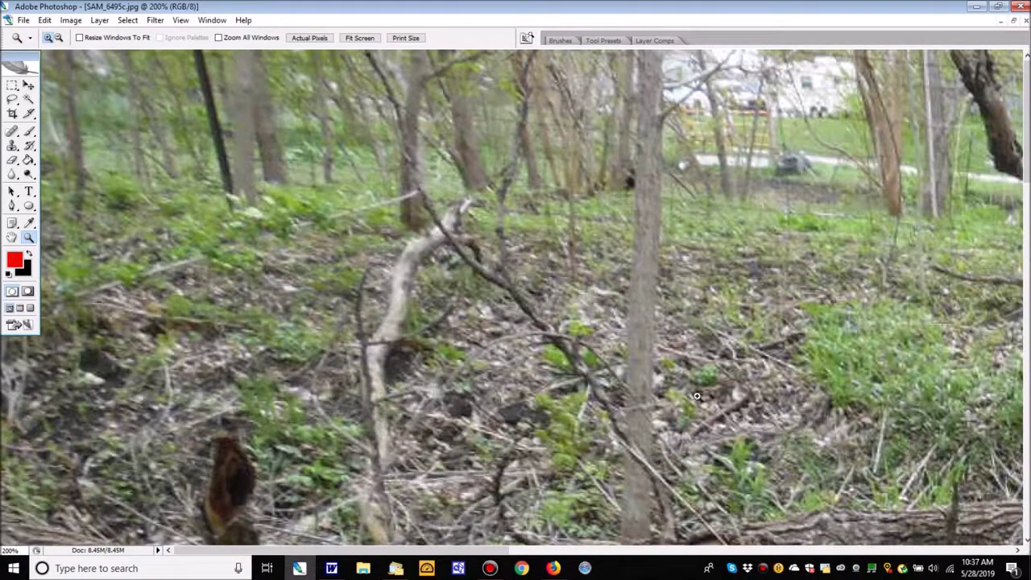
drag(478, 555, 449, 507)
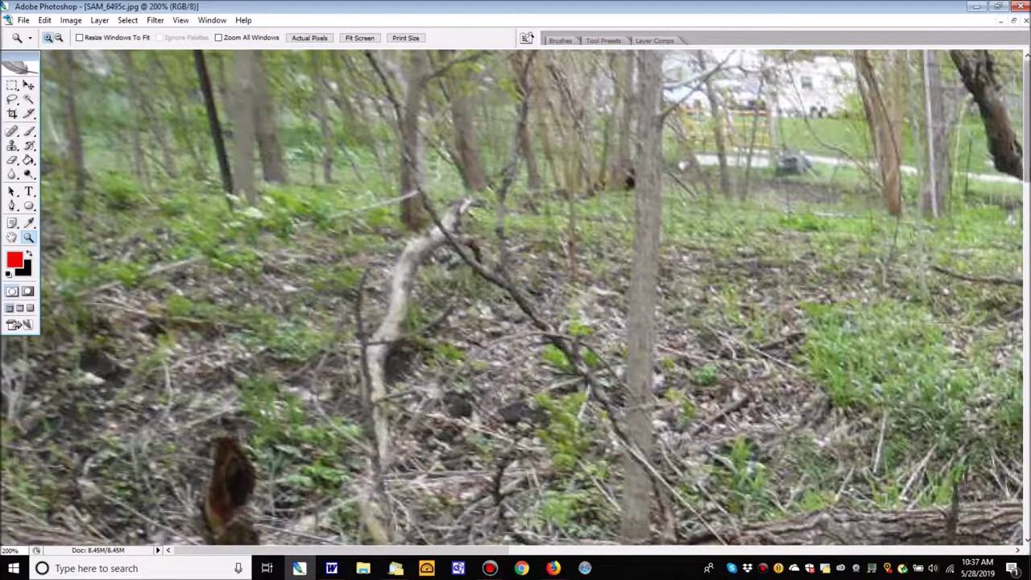
drag(1027, 169, 1026, 375)
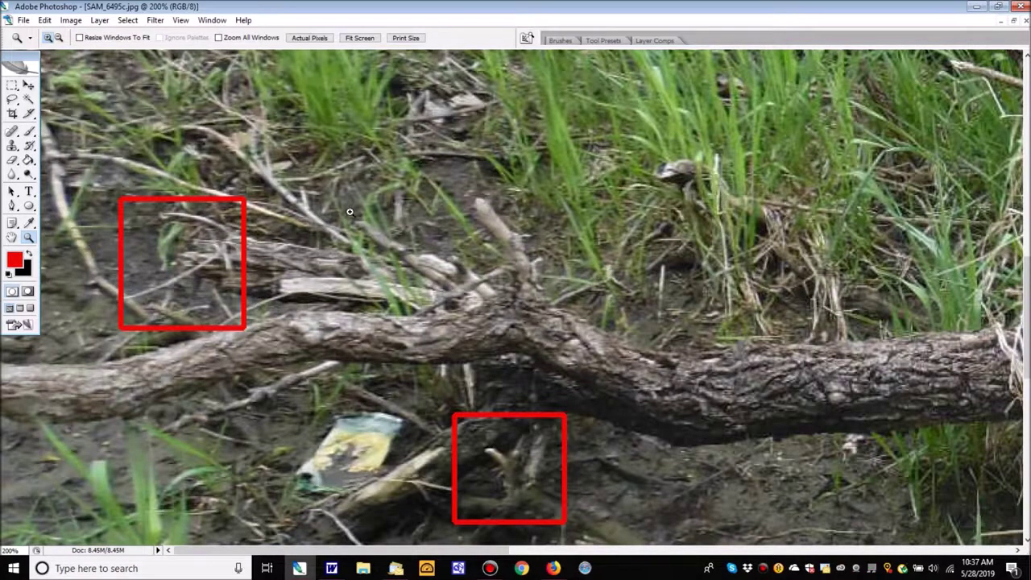
click(60, 39)
click(329, 234)
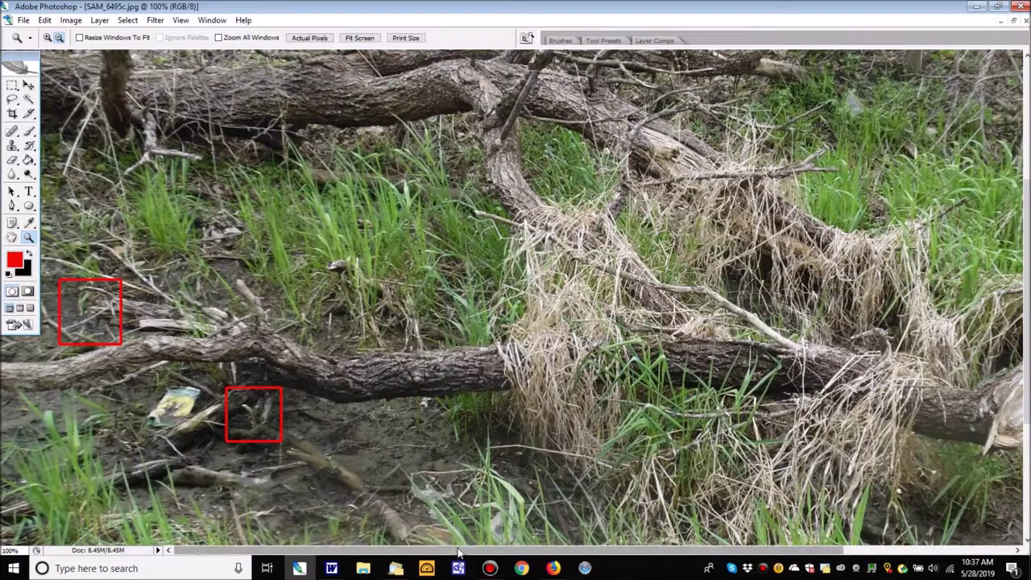
Save the framed photo in folder 6495 as SAM_6495Marked in Photoshop PSD format
click(23, 20)
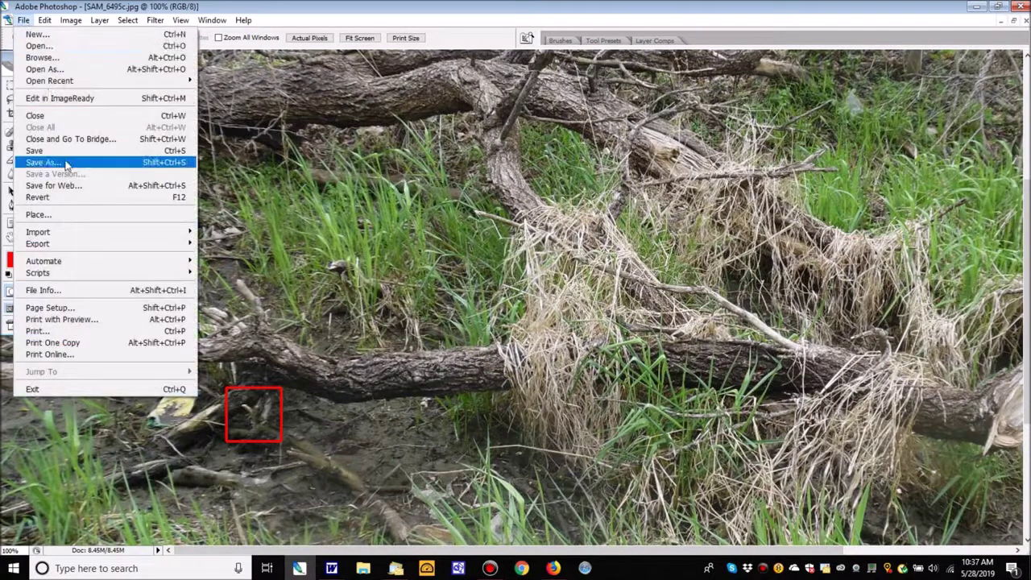
click(65, 160)
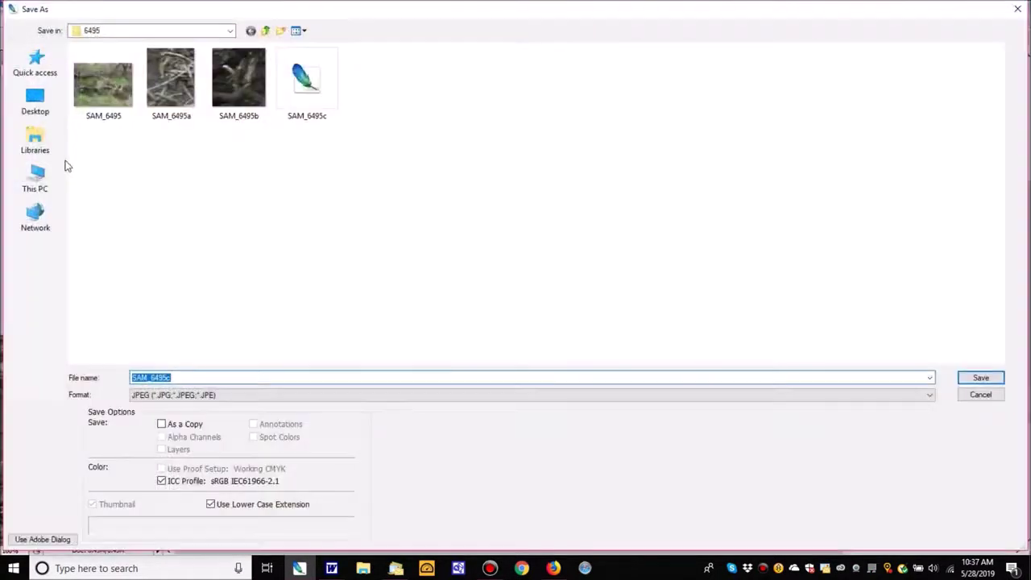
click(174, 377)
key(BackSpace)
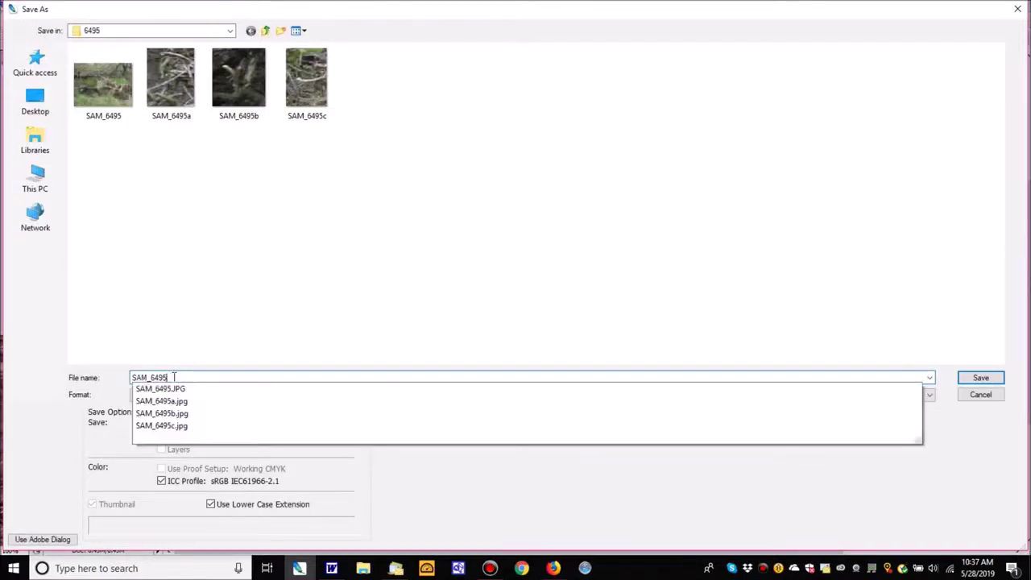
text(Marked)
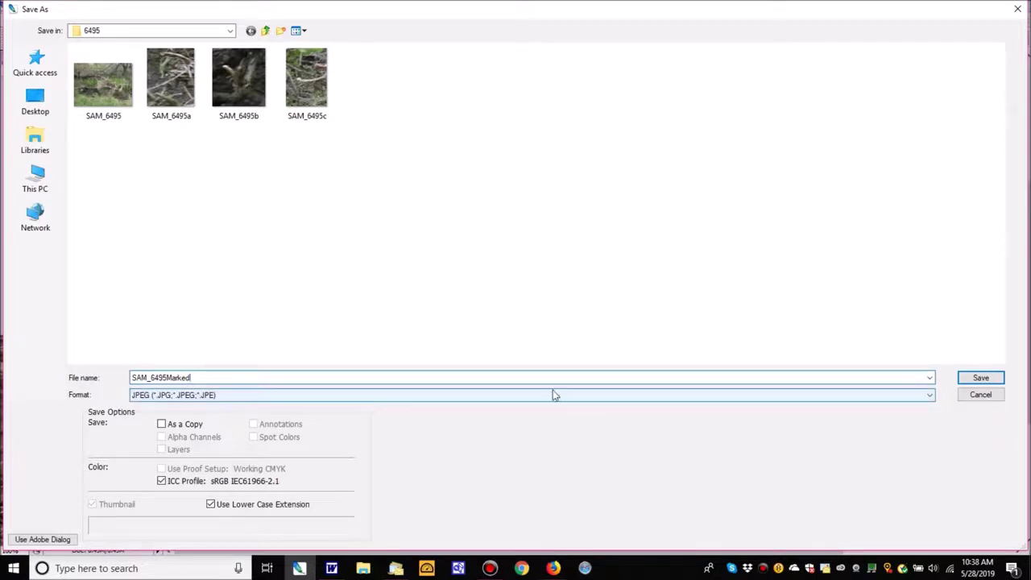
click(930, 395)
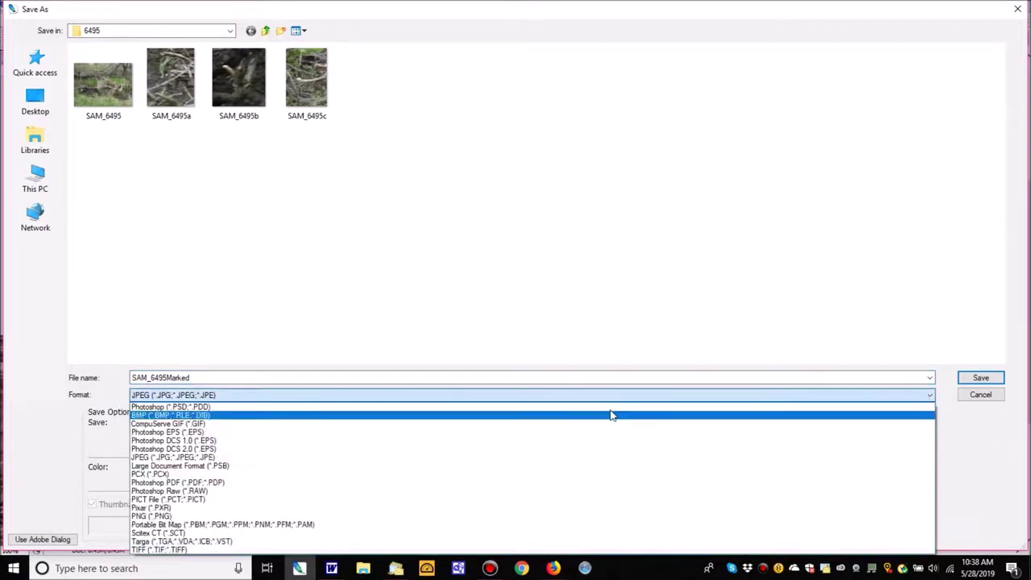
click(314, 408)
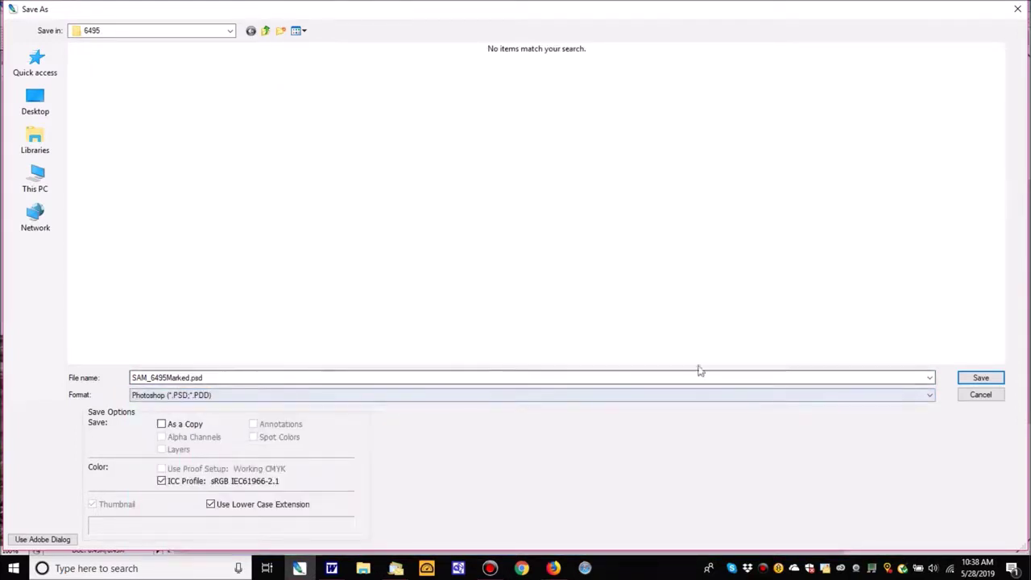
click(981, 379)
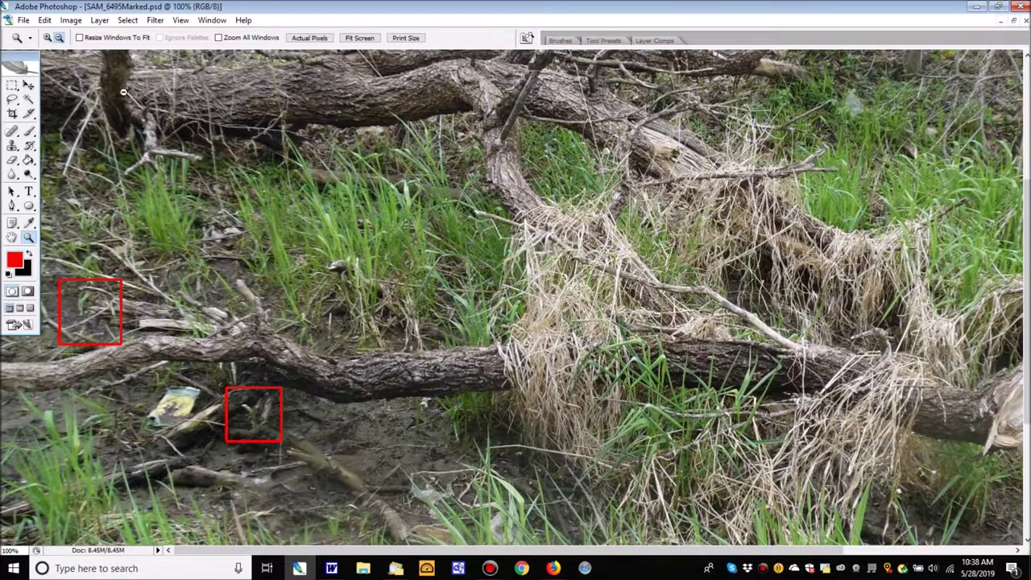
click(23, 20)
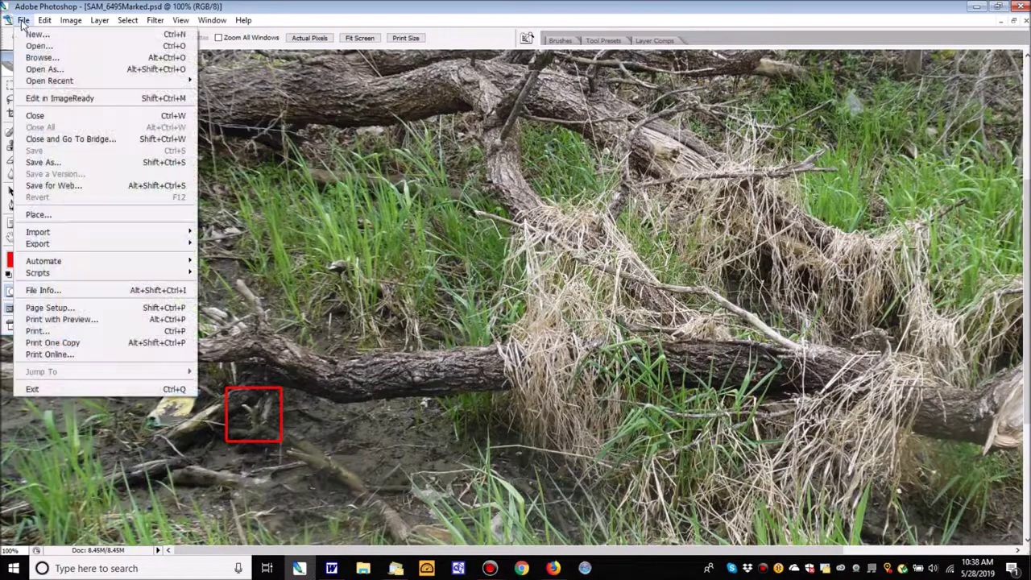
click(30, 49)
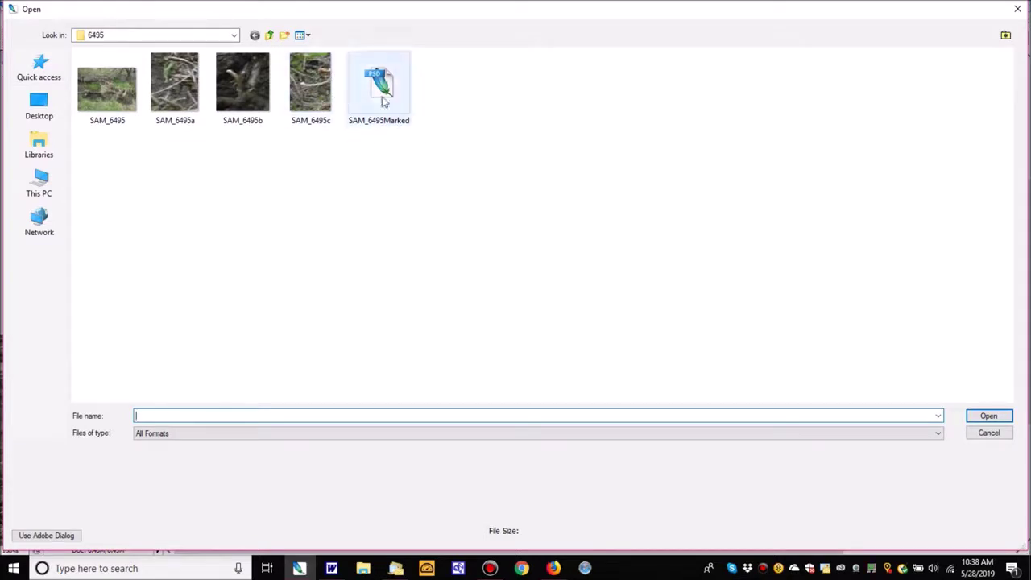
click(1016, 10)
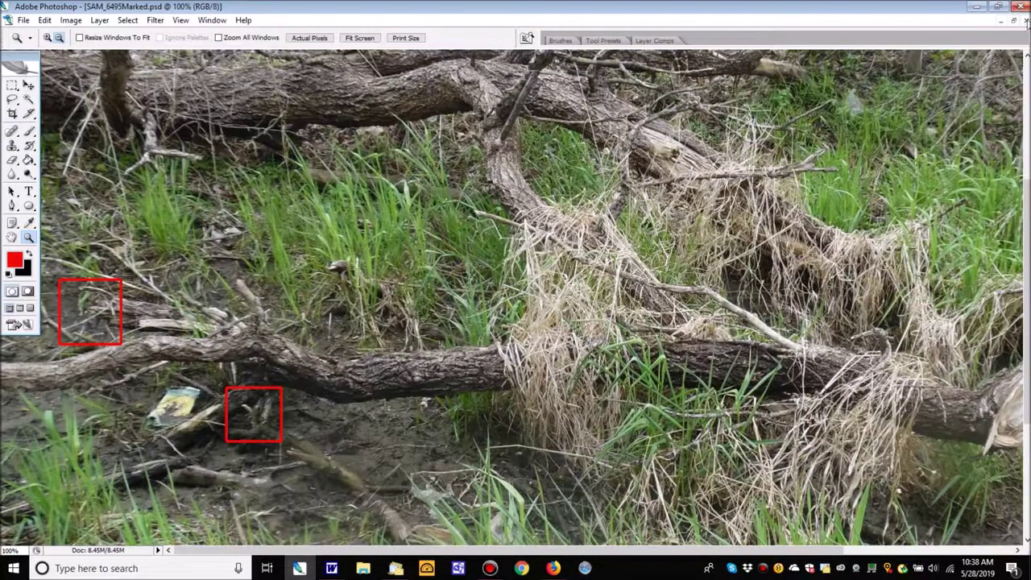
Close the photo and reopen SAM_6495Marked.psd from folder 6495
click(1025, 21)
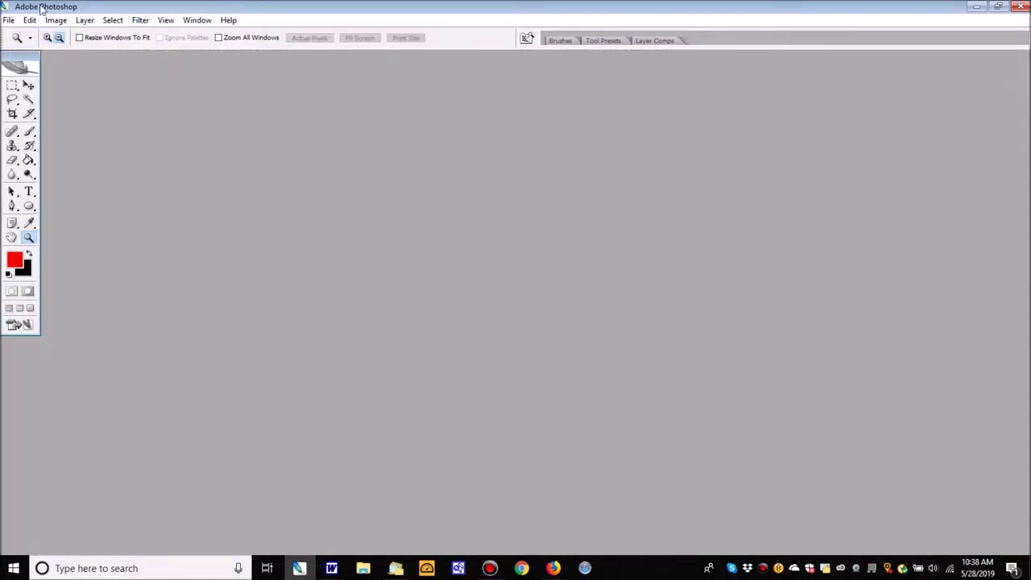
click(10, 21)
click(20, 43)
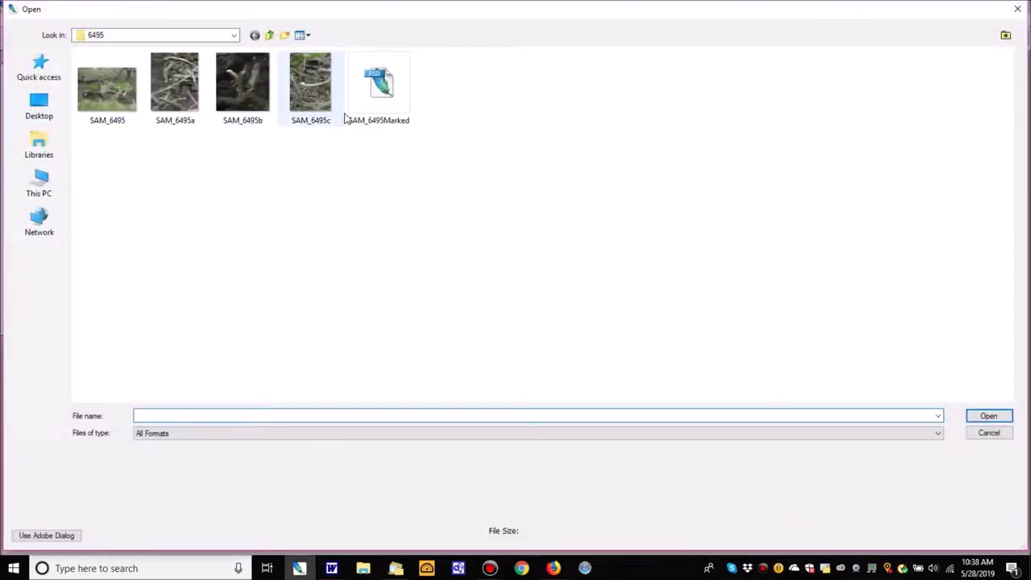
double_click(371, 94)
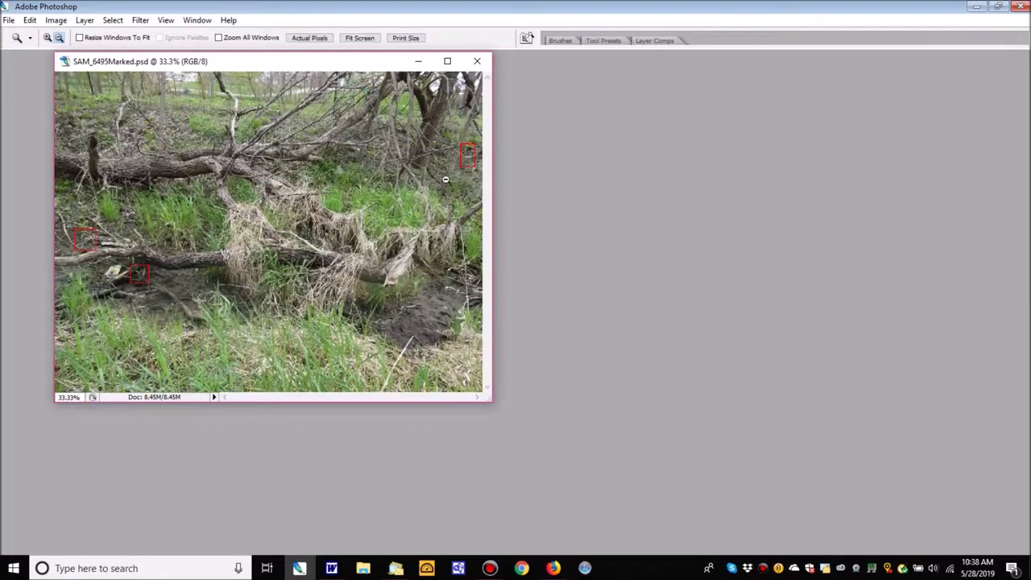
Crop the maximized photo at 100% to the small dark detail in the grass above the lower log, about 107 by 81 px
click(447, 61)
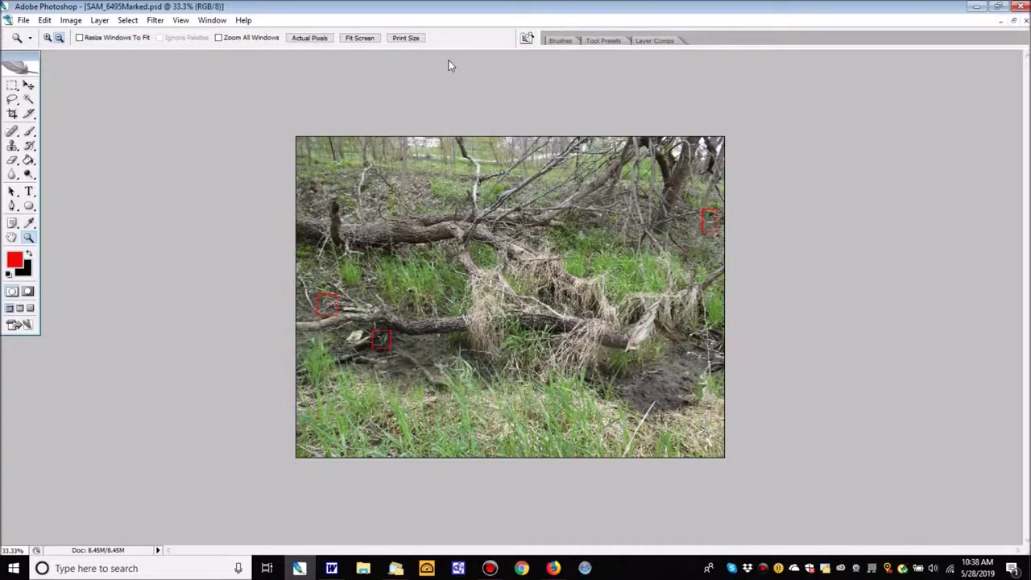
click(47, 38)
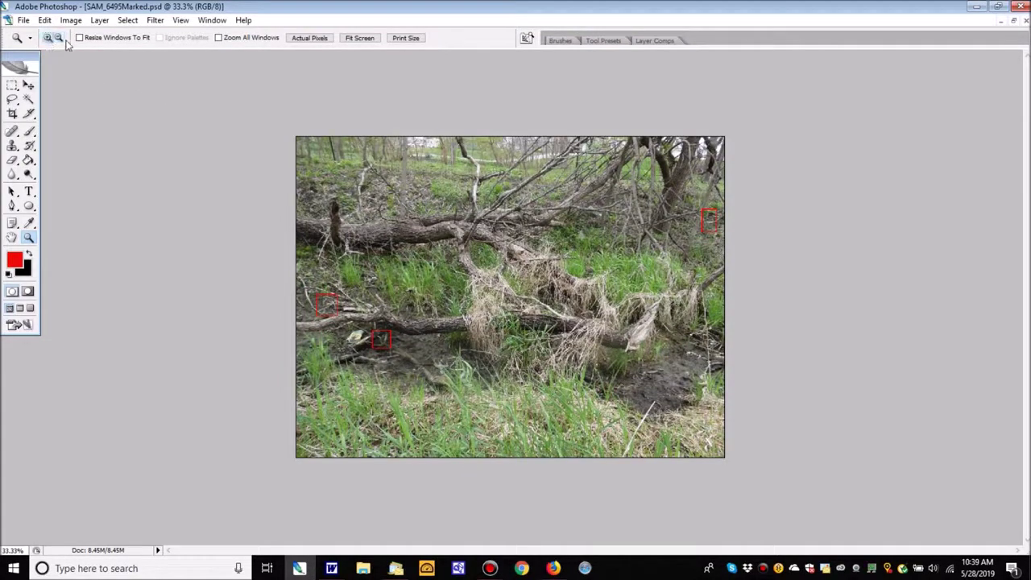
click(524, 304)
click(525, 304)
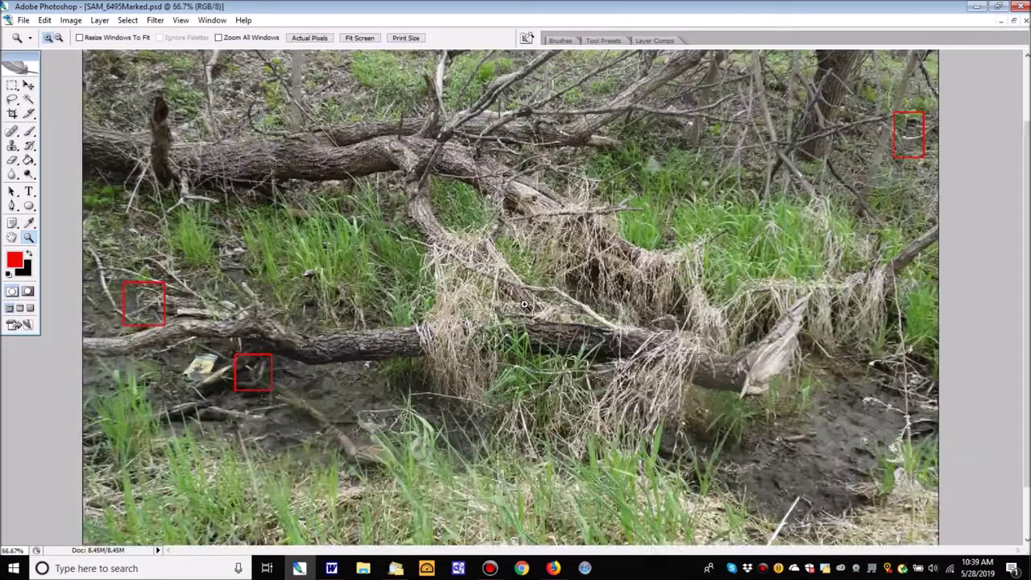
click(524, 304)
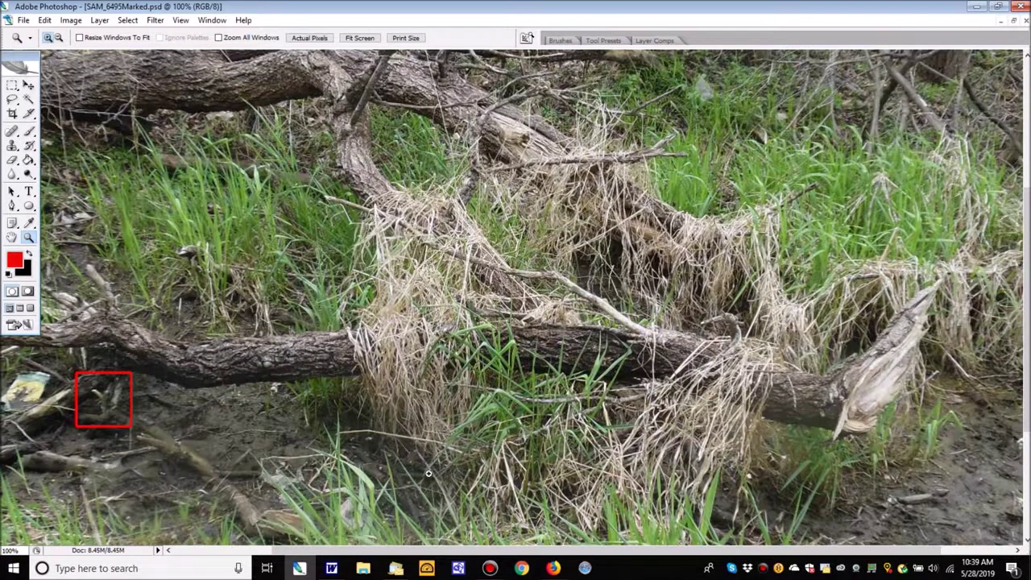
drag(661, 551, 561, 551)
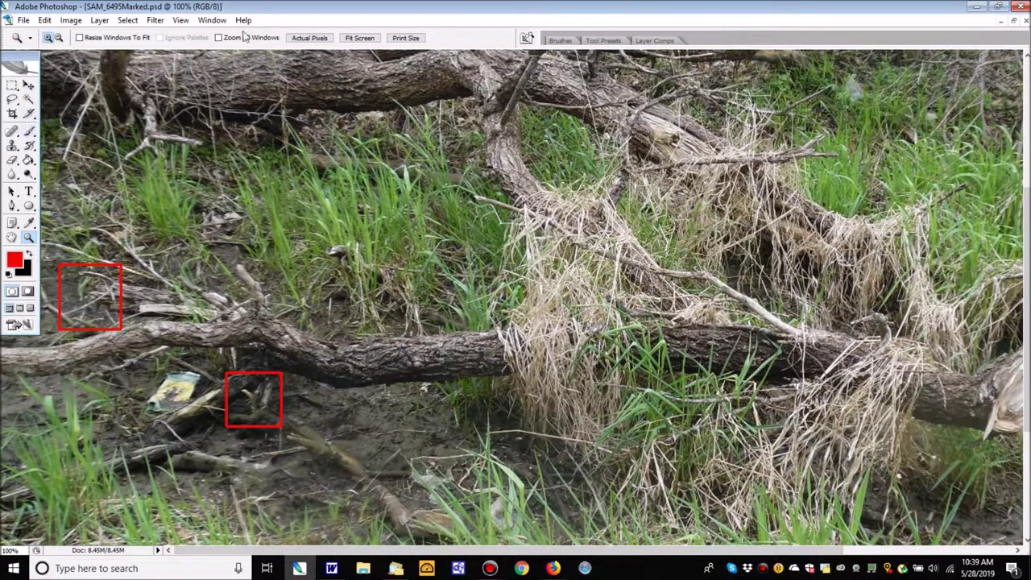
click(12, 113)
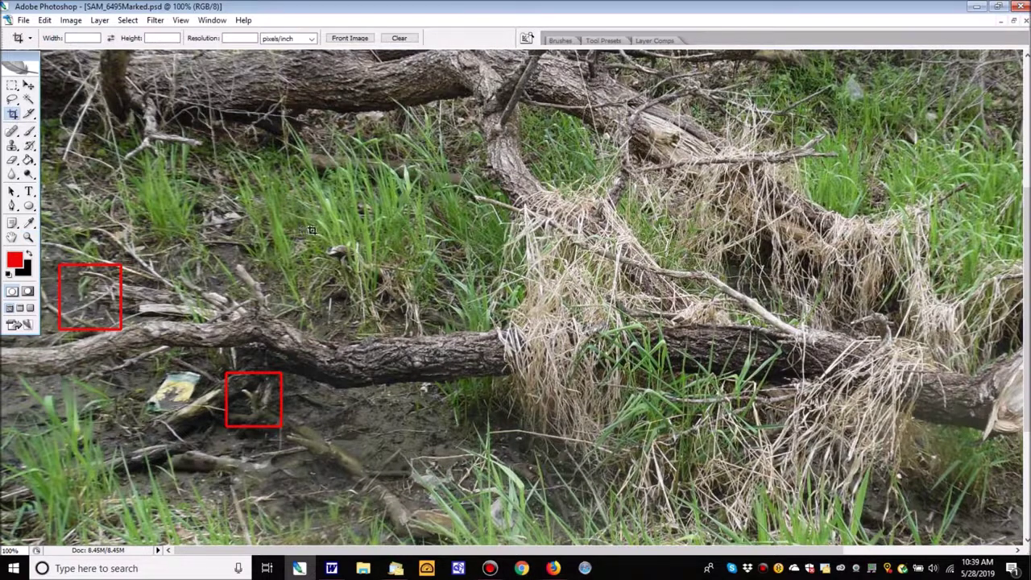
drag(380, 281, 382, 282)
key(Return)
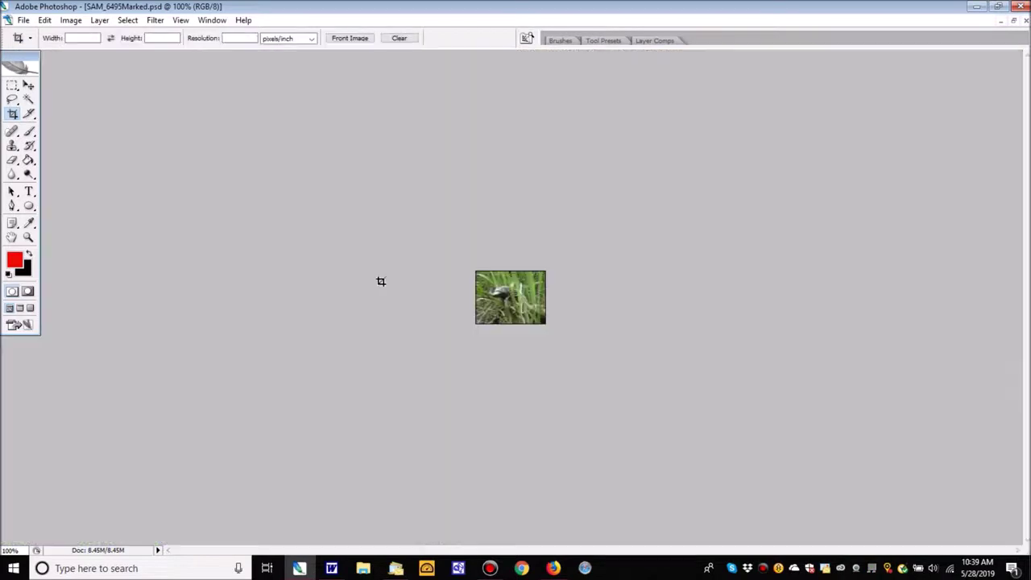
Enlarge the cropped grass detail to a width of 207 pixels with proportions constrained and bicubic resampling
click(69, 21)
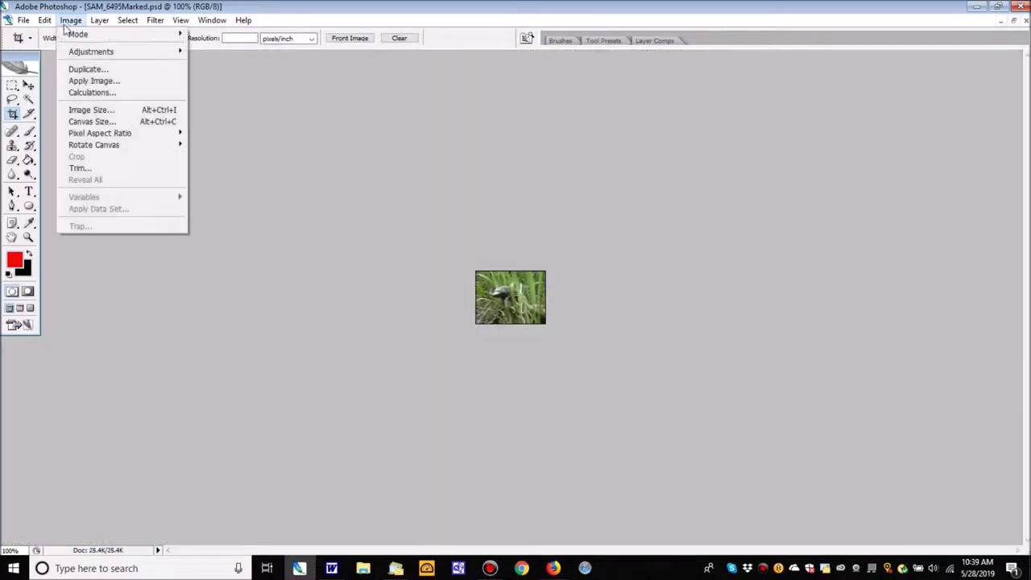
click(97, 108)
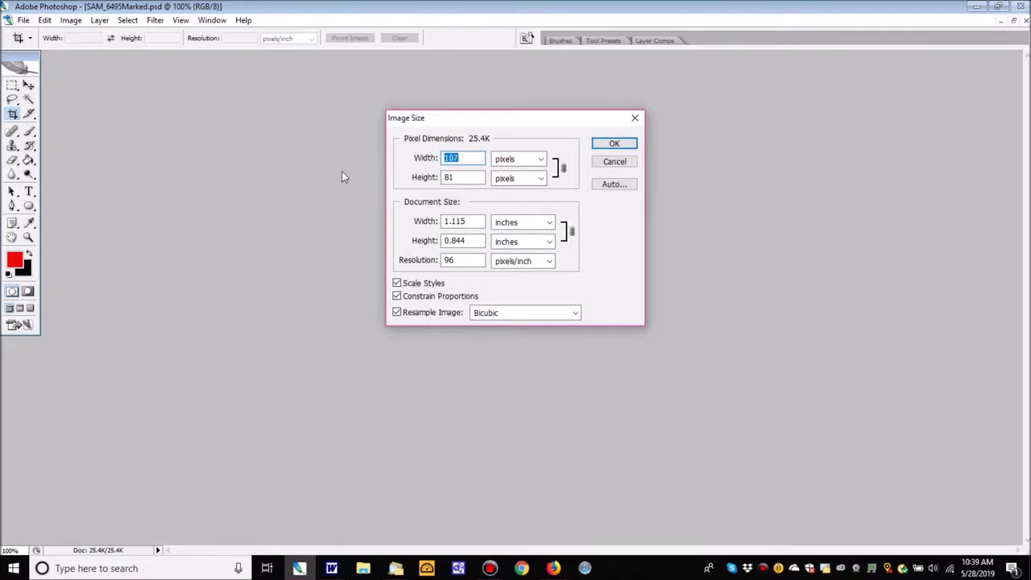
text(207)
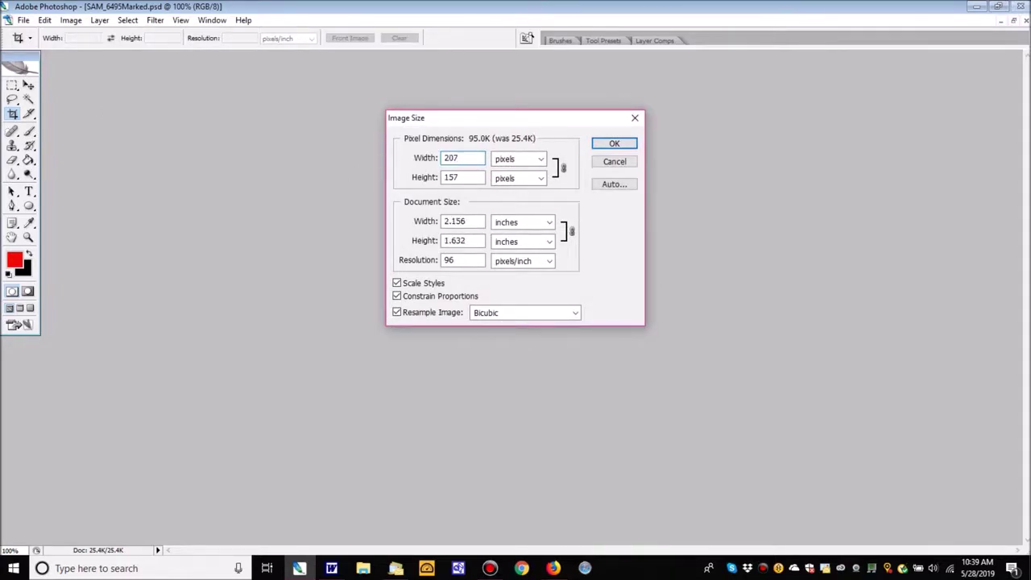
click(611, 143)
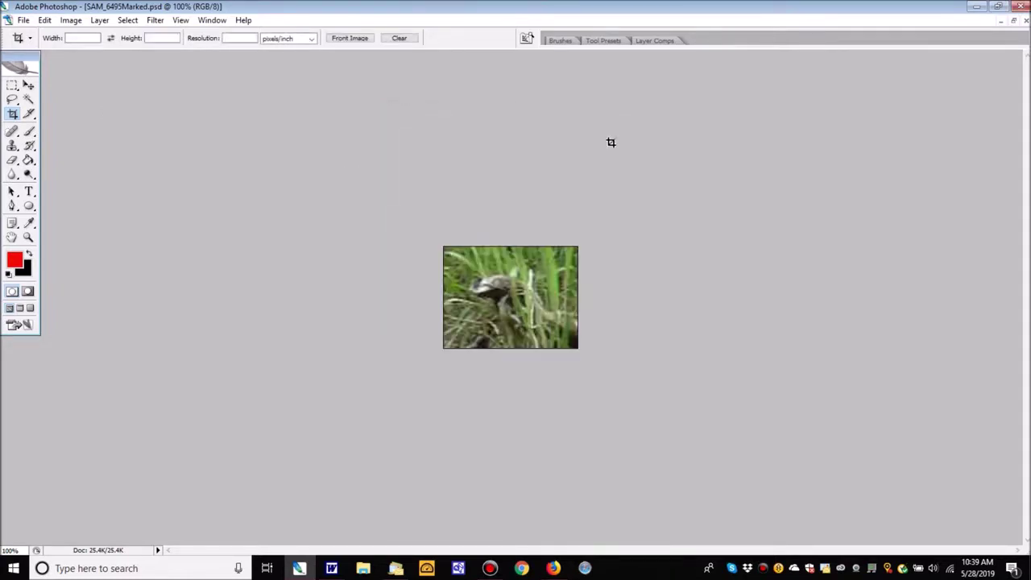
Save the enlarged crop in folder 6495 as SAM_6495d in JPEG format with High quality and the Baseline ("Standard") option
click(23, 20)
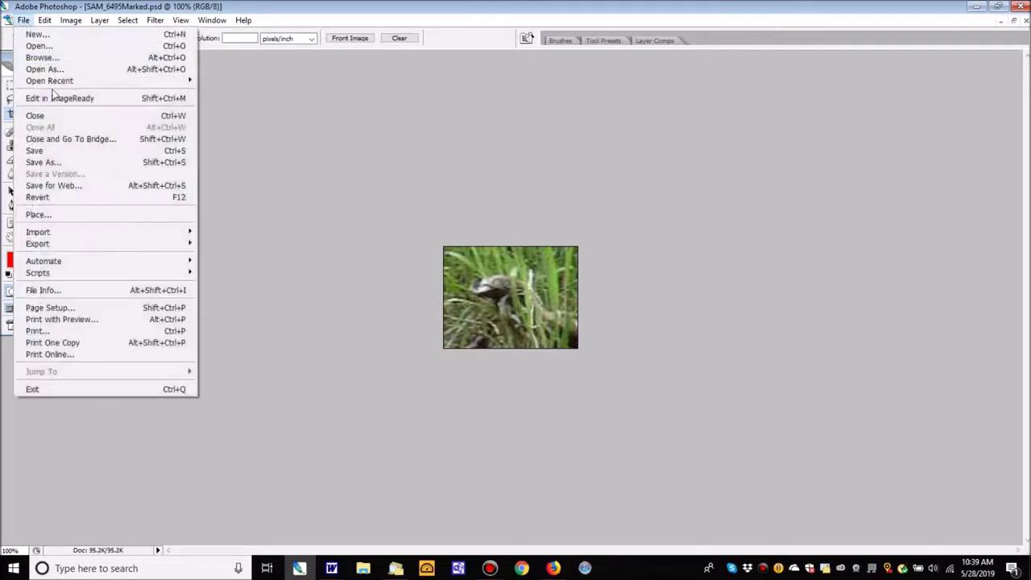
click(66, 164)
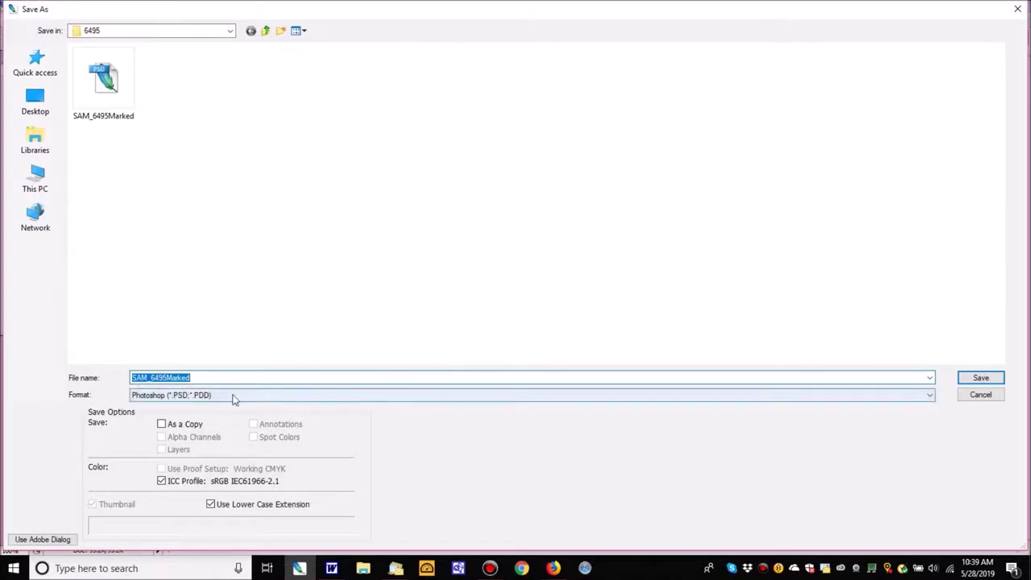
click(931, 395)
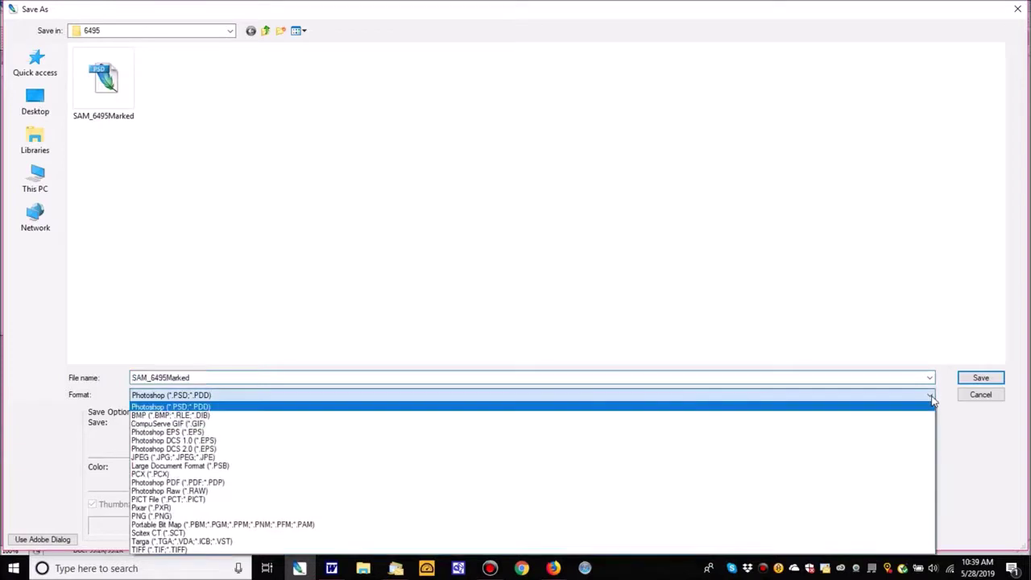
click(896, 458)
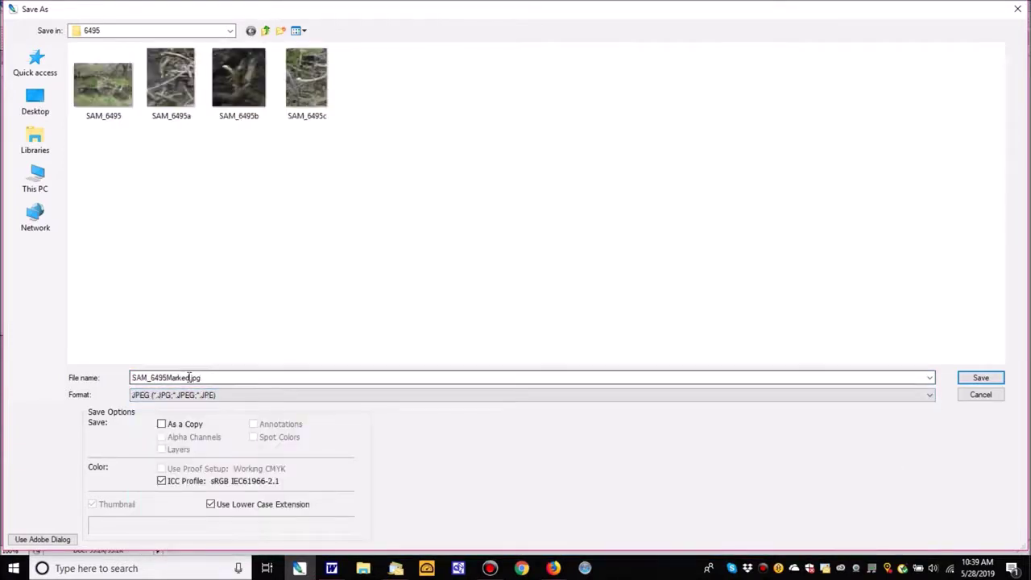
double_click(190, 377)
drag(190, 377, 169, 377)
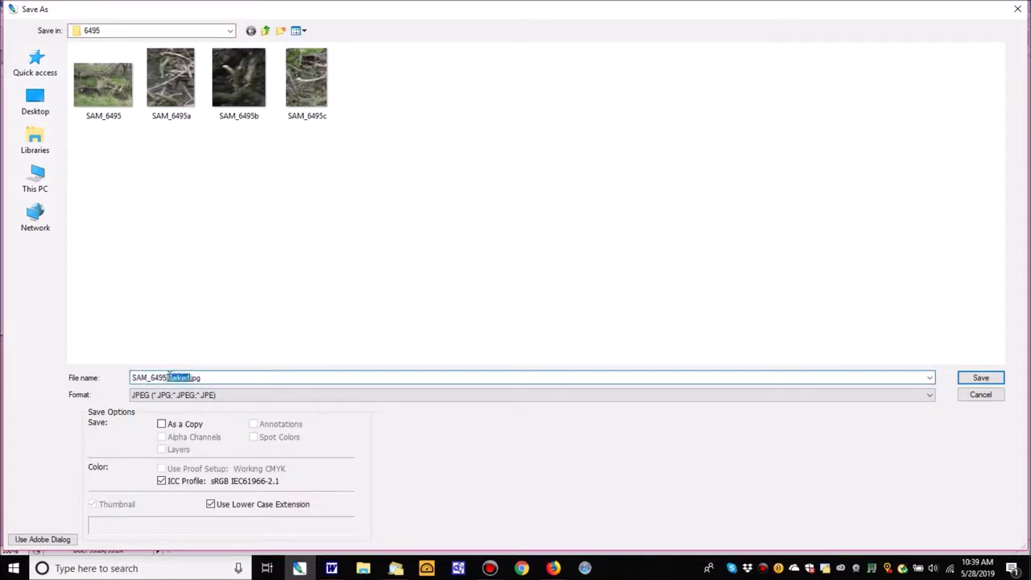
key(BackSpace)
click(987, 379)
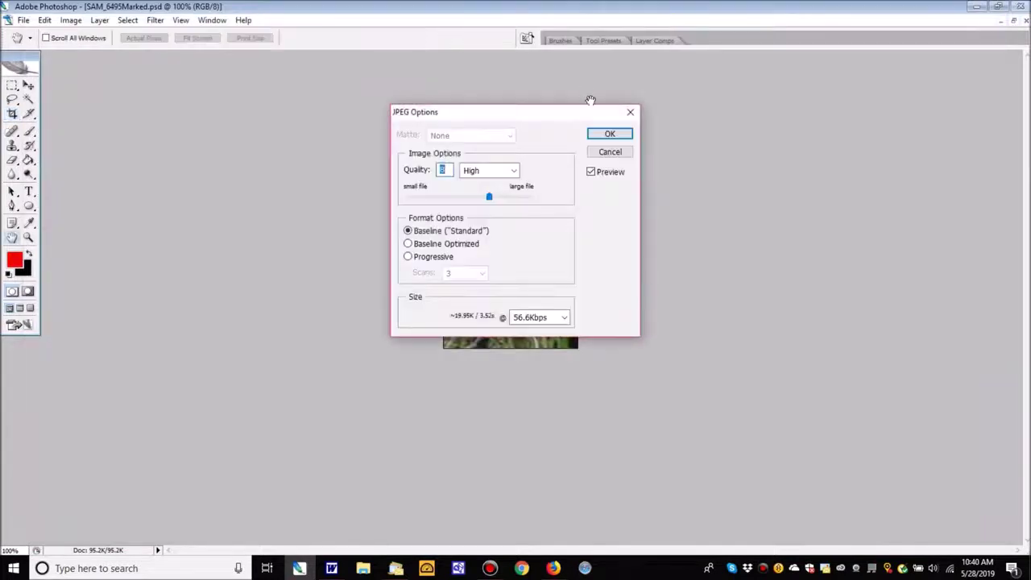
click(610, 136)
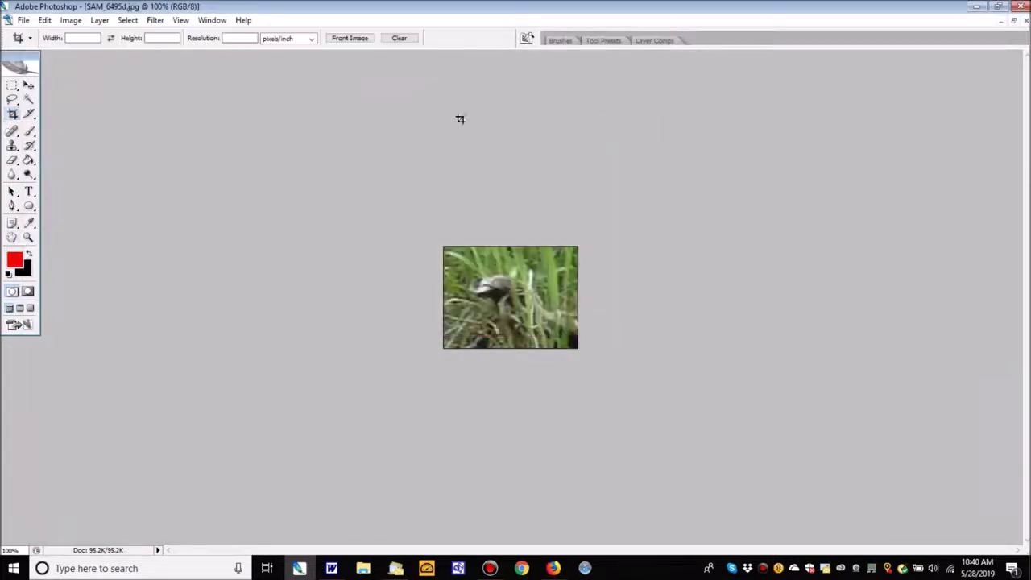
Step back through the enlargement and the crop to restore the full marked photo
click(45, 20)
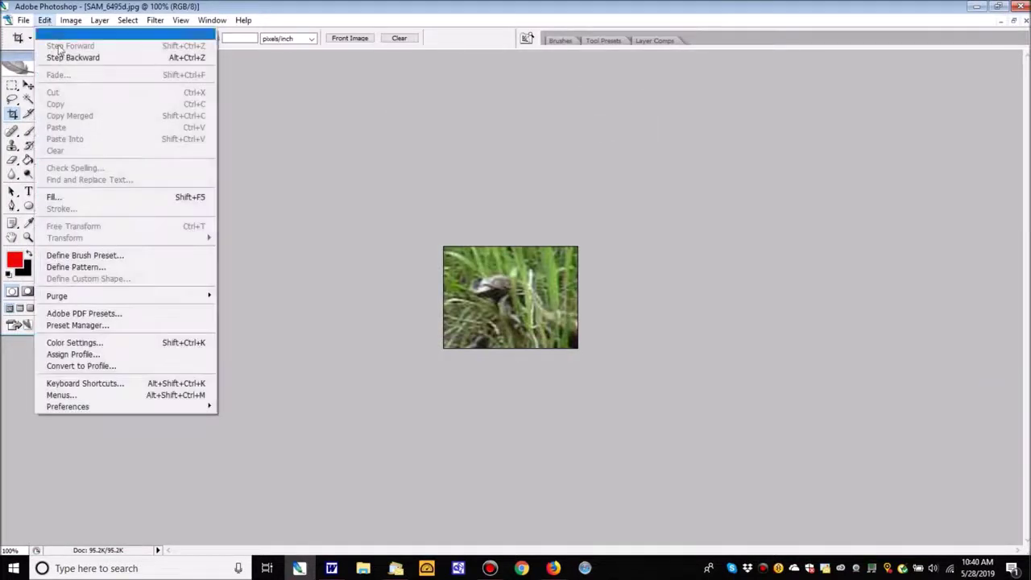
click(61, 57)
click(45, 20)
click(63, 57)
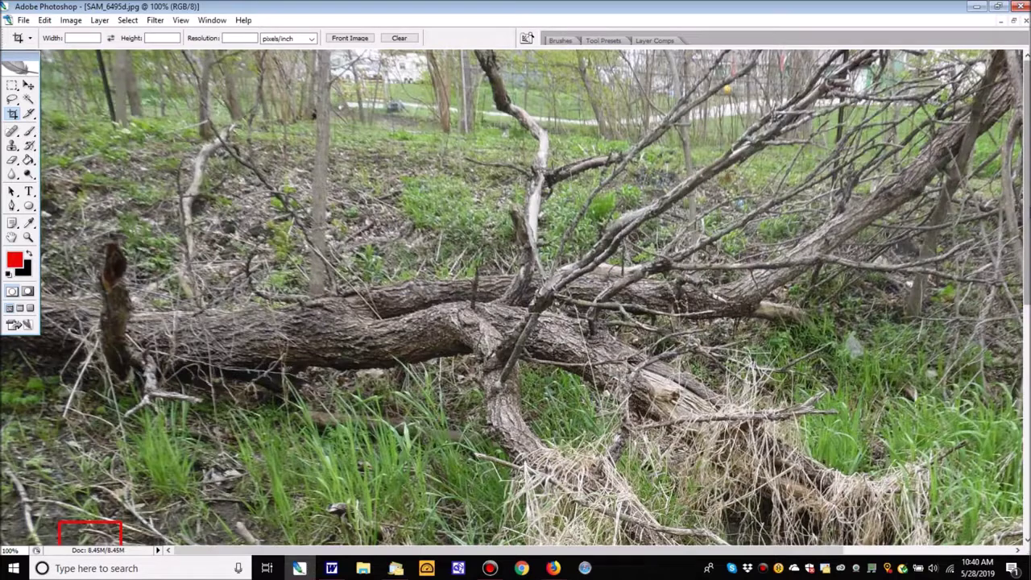
Select the patch around the dark grass detail, stroke it with a 4 px red line outside at 100% opacity, and deselect it
scroll(516, 298, down, 5)
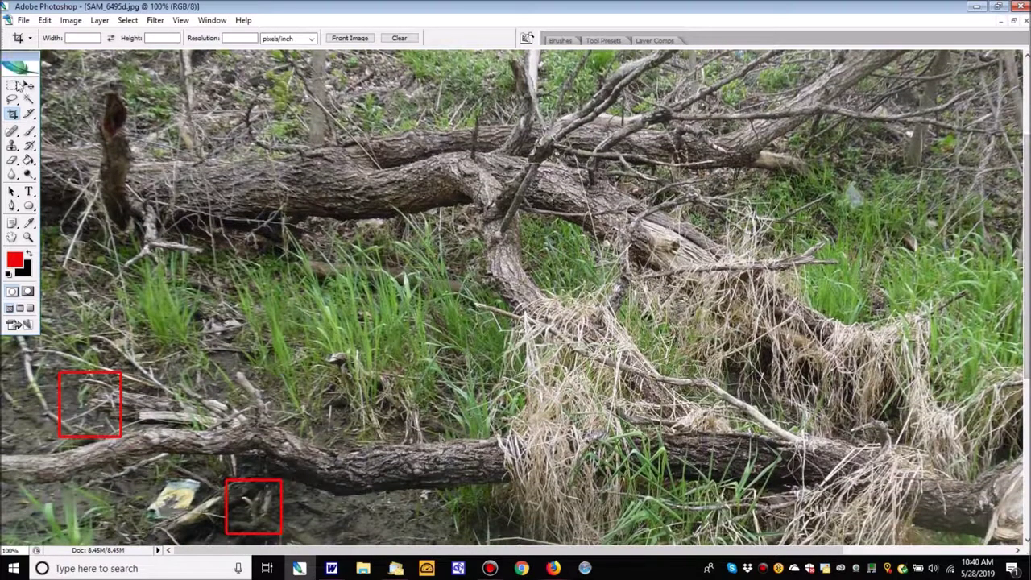
click(13, 85)
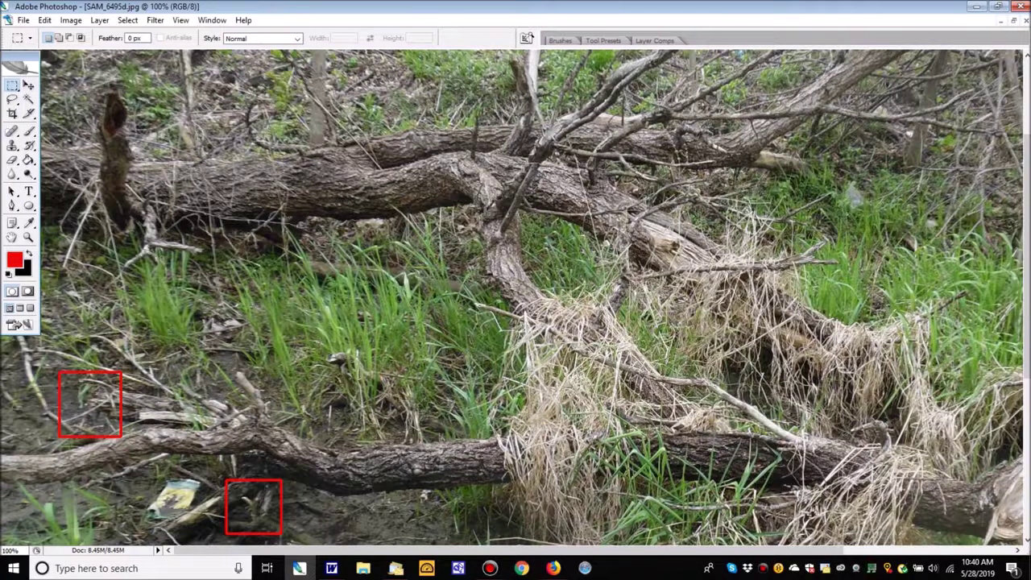
drag(321, 340, 379, 391)
click(44, 20)
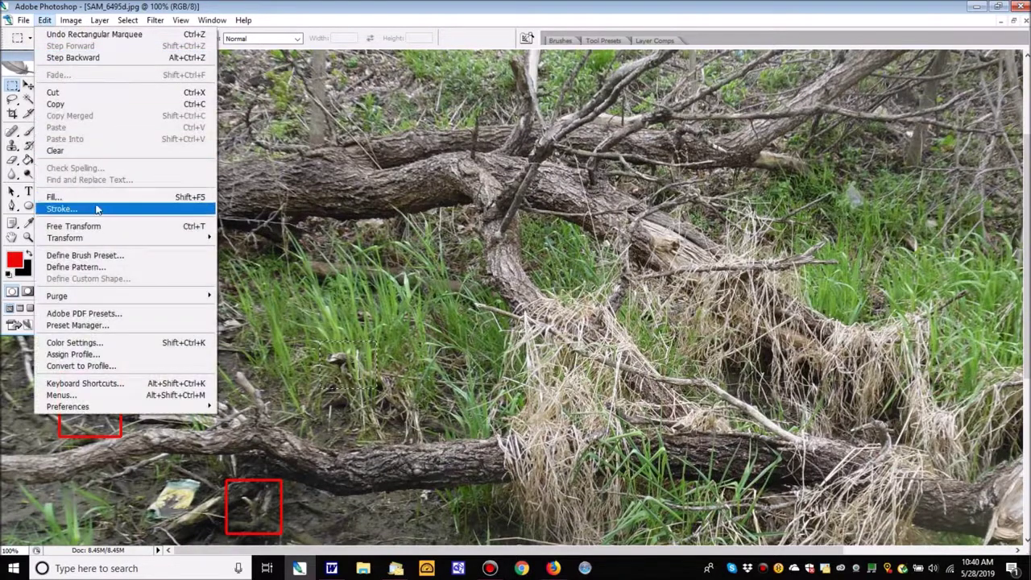
click(95, 210)
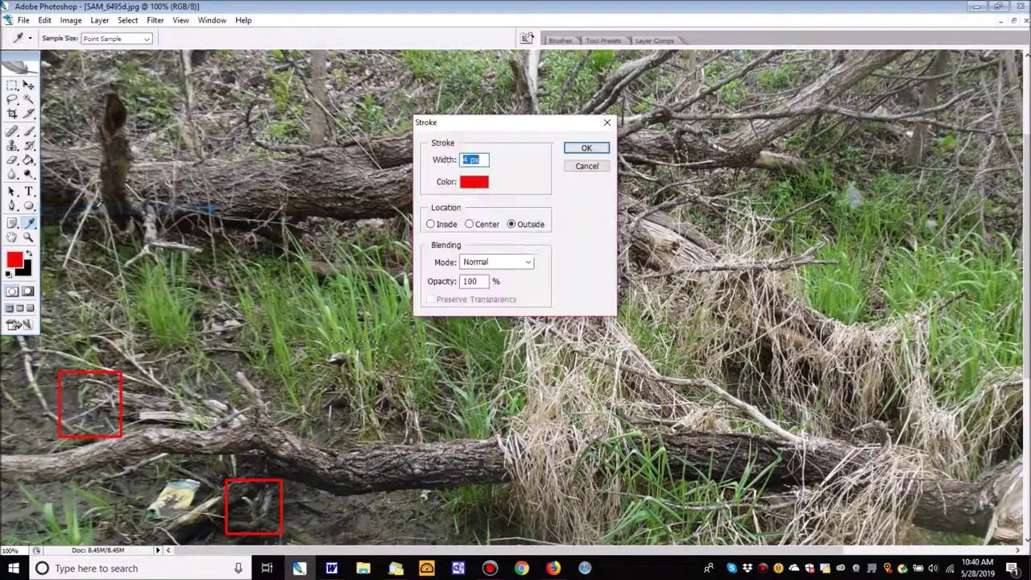
click(586, 149)
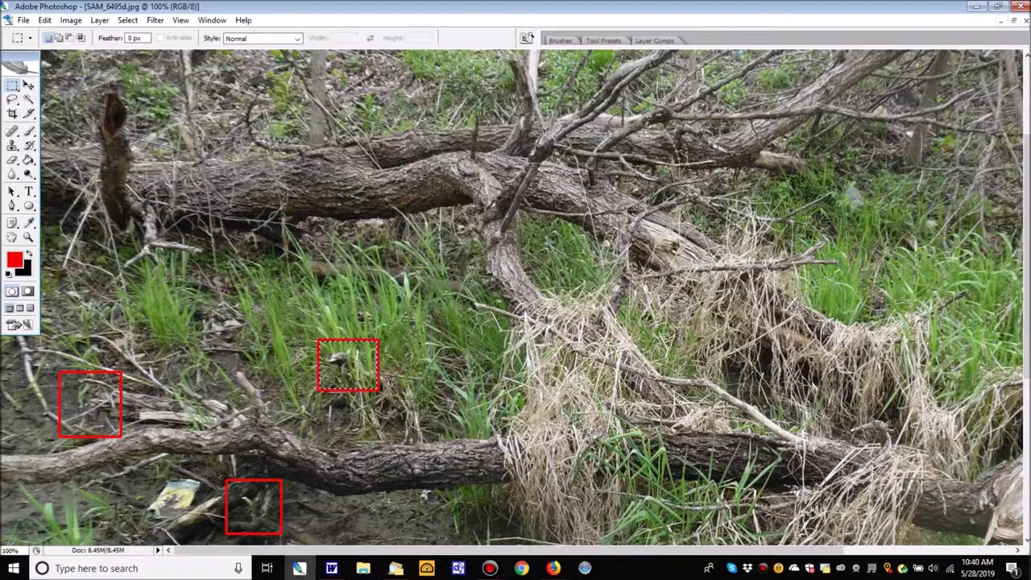
click(127, 20)
click(135, 46)
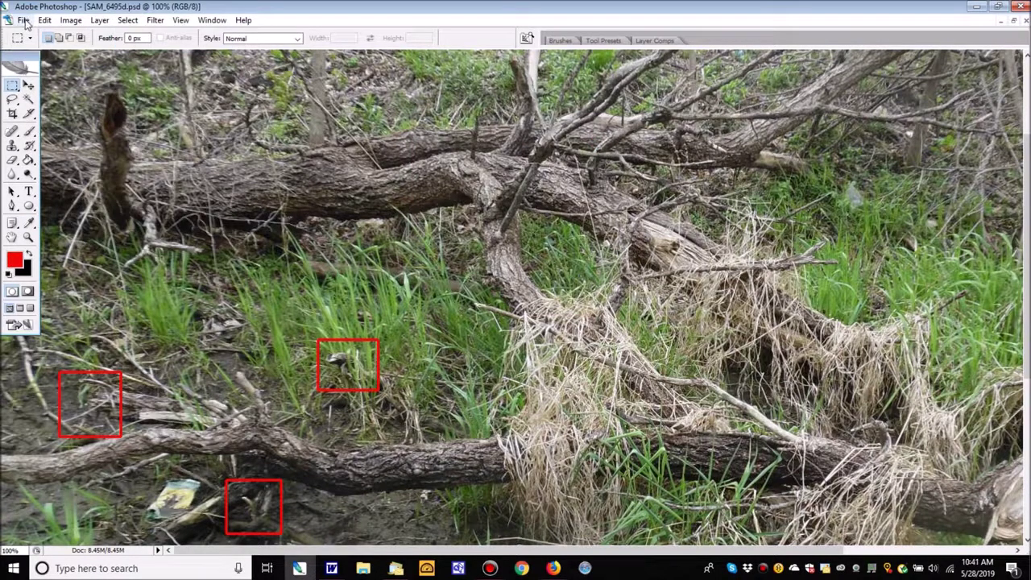
Save the newly framed photo in Photoshop PSD format over the existing SAM_6495Marked file in folder 6495
click(25, 21)
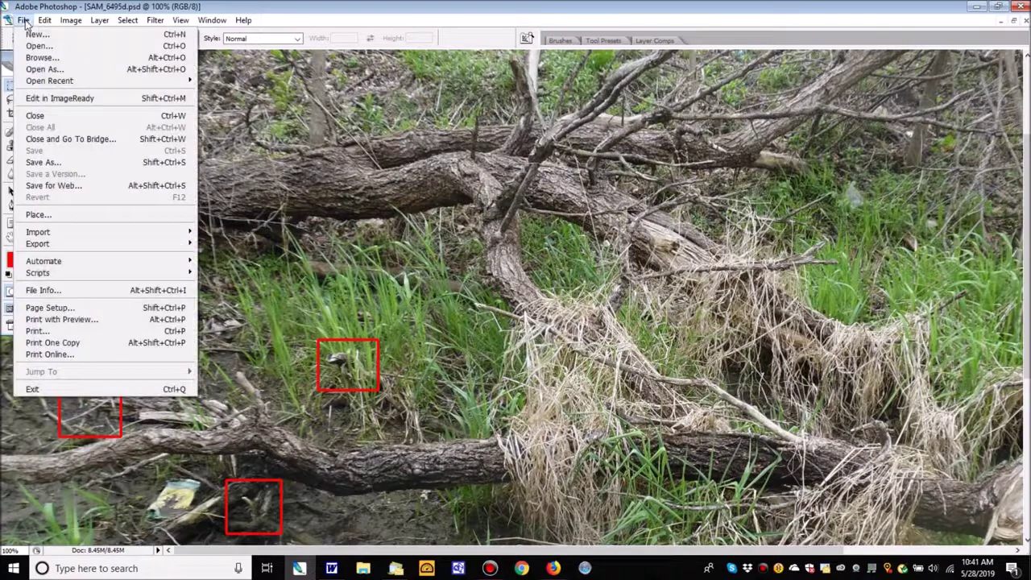
click(53, 164)
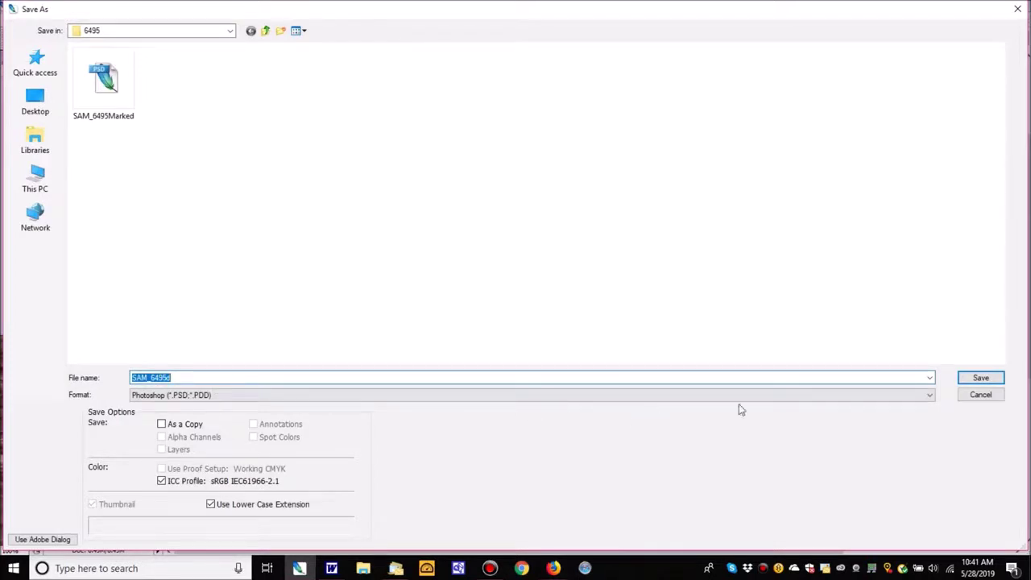
click(931, 394)
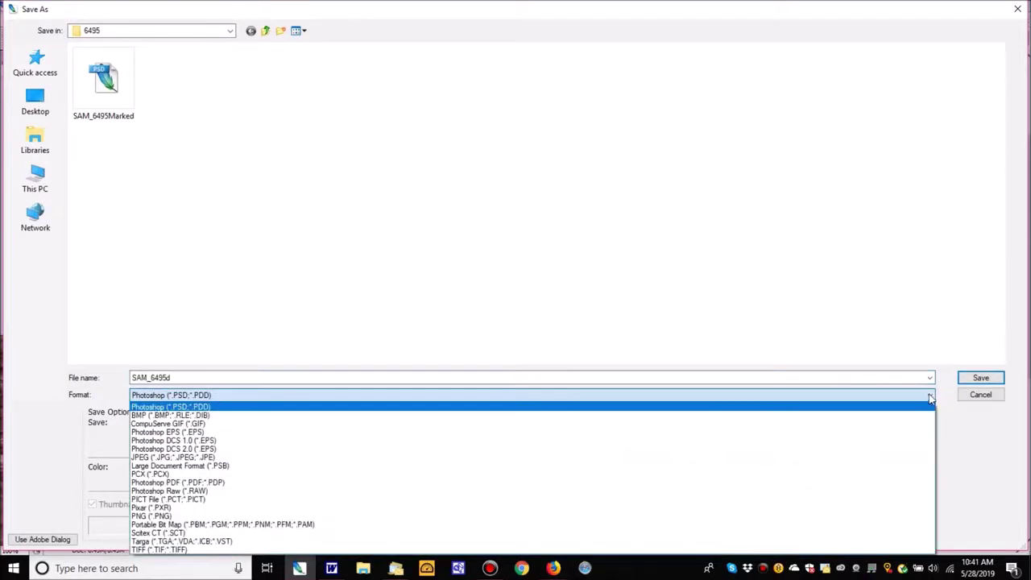
click(852, 462)
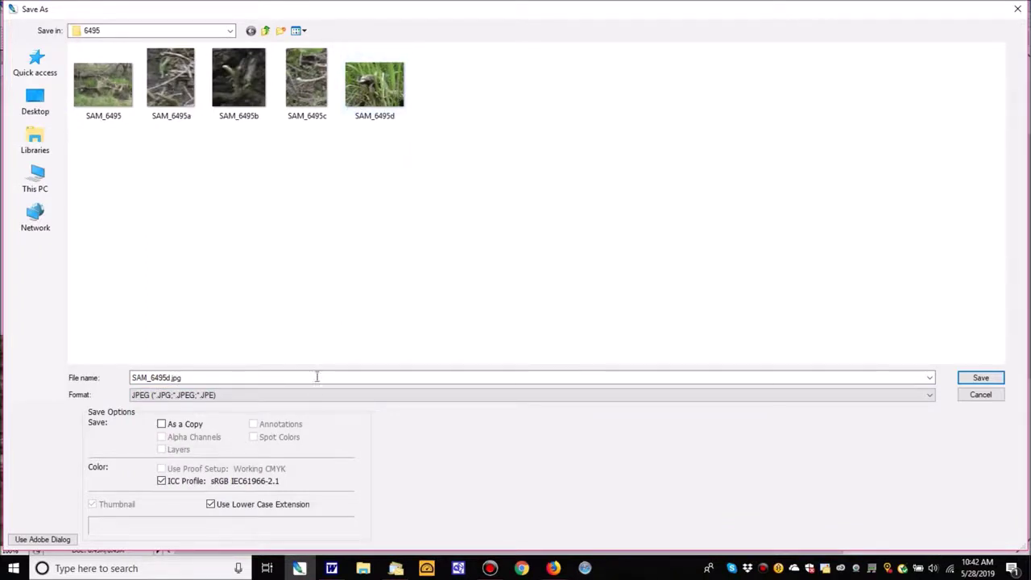
click(931, 397)
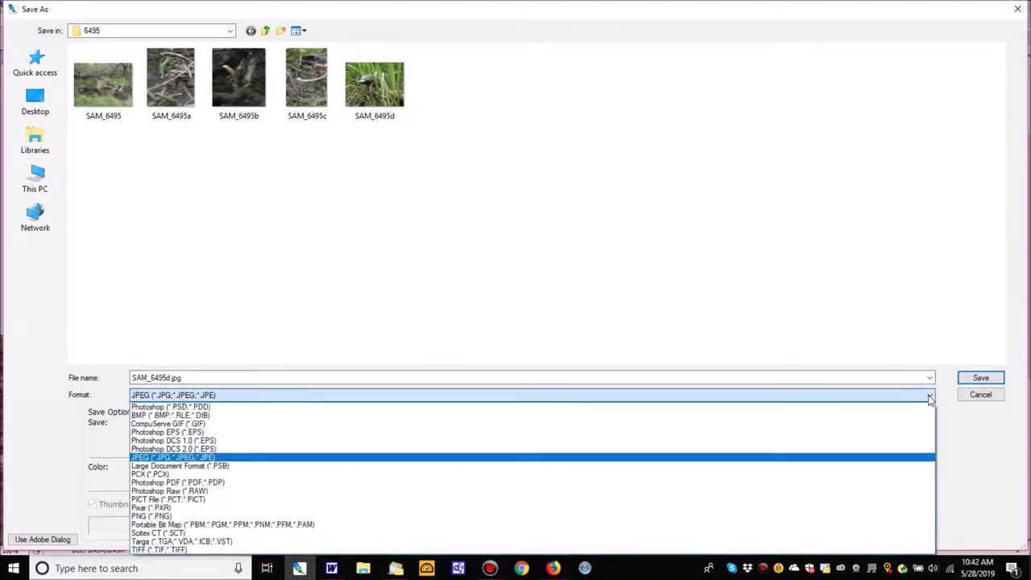
click(850, 408)
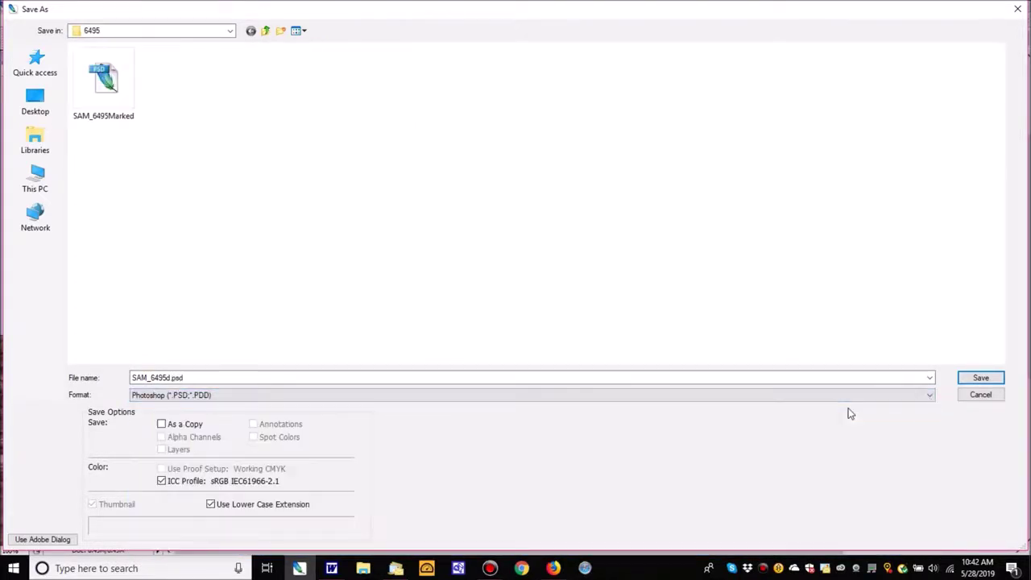
click(107, 107)
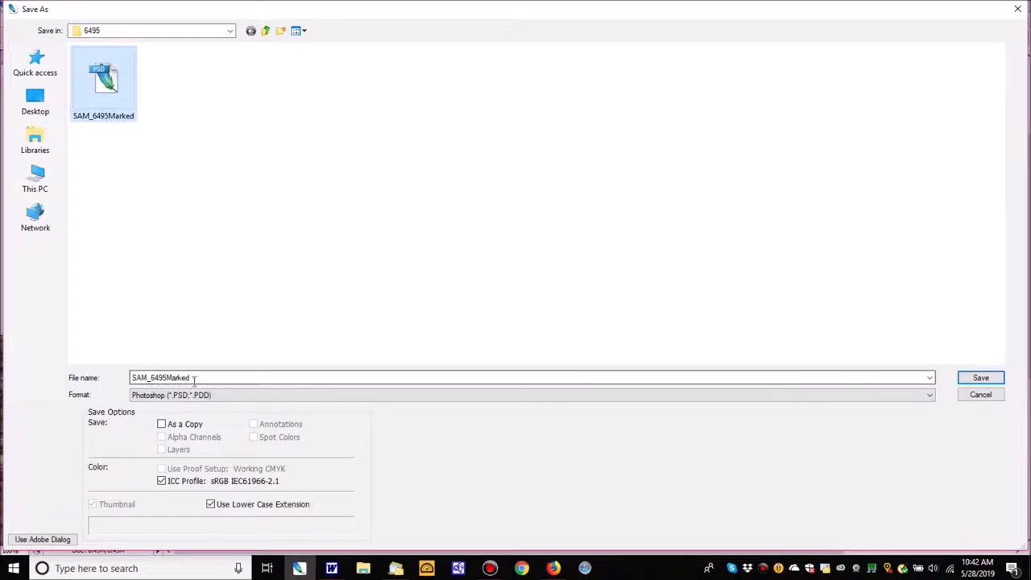
click(980, 380)
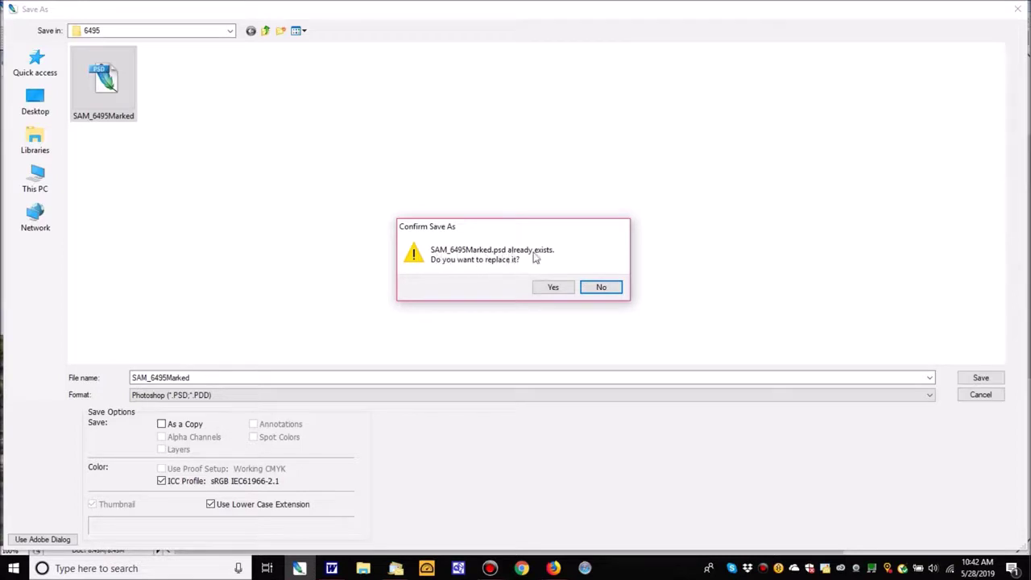
click(553, 288)
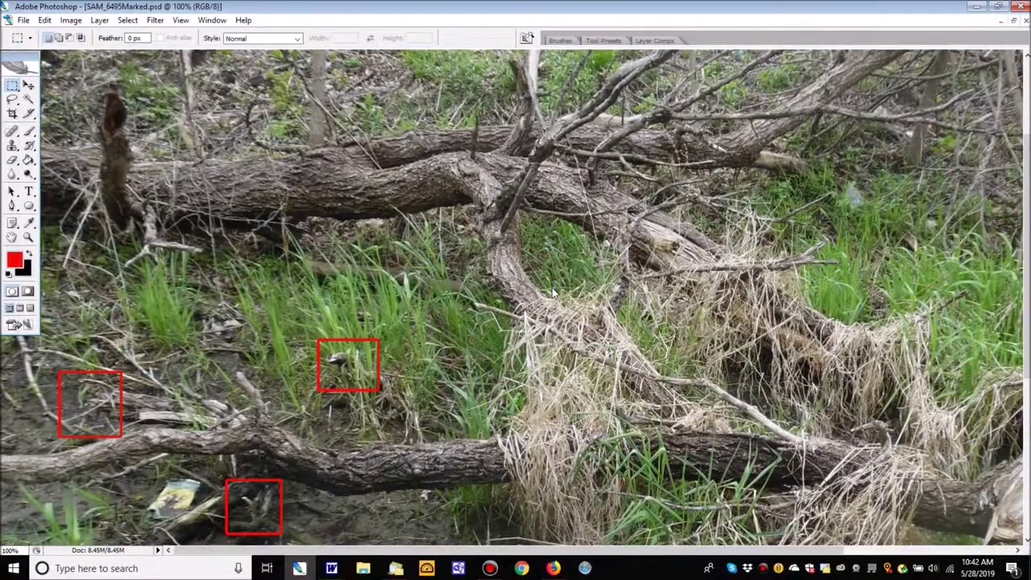
Close the marked photo, reopen SAM_6495Marked from folder 6495 to check its red frames, and close it again
click(1024, 22)
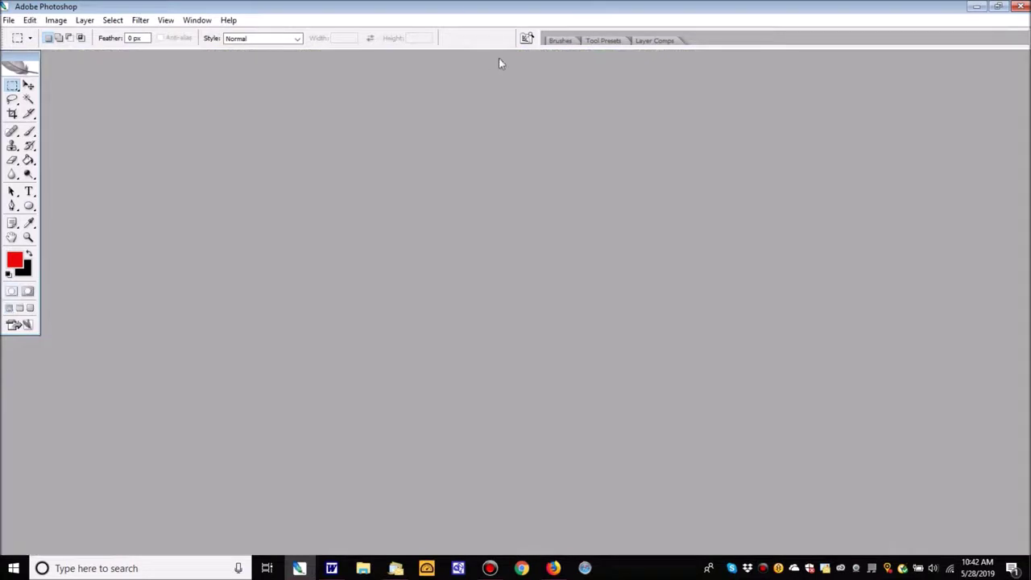
click(8, 20)
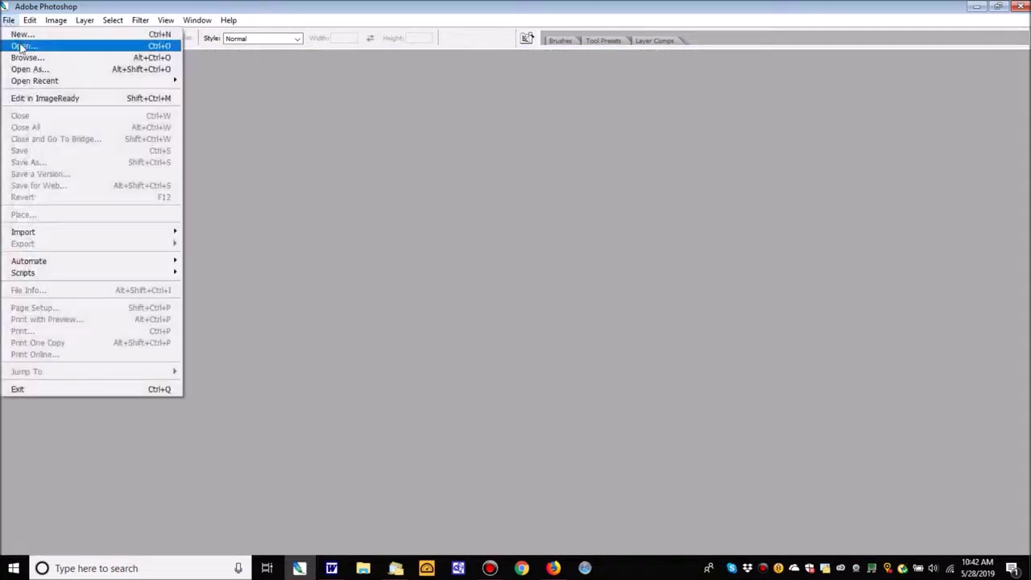
click(22, 46)
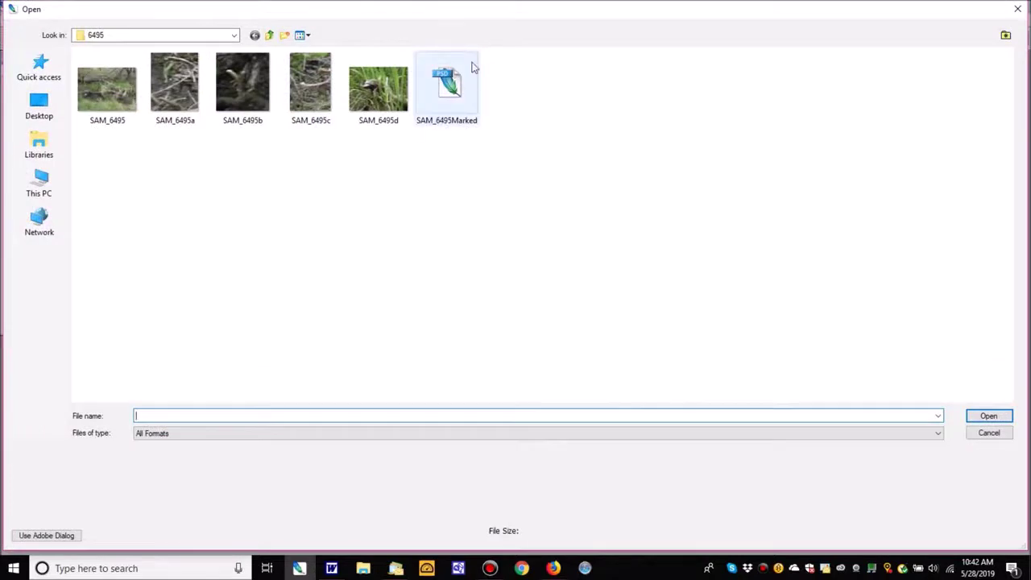
double_click(448, 97)
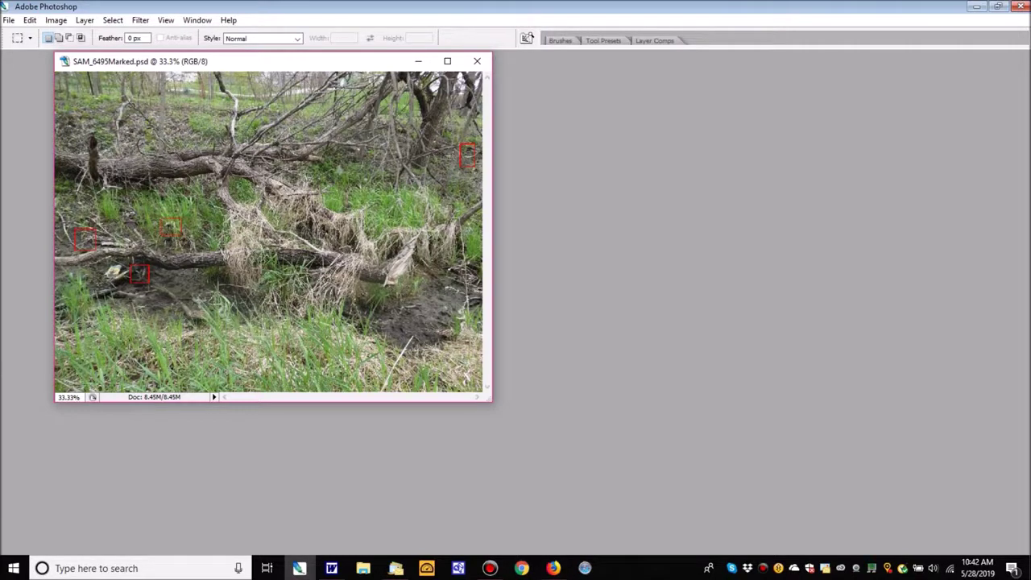
click(477, 60)
Browse up to folder MT4282019A in the file opening dialog, move folder 6495 into the Images folder, and close the dialog
click(10, 20)
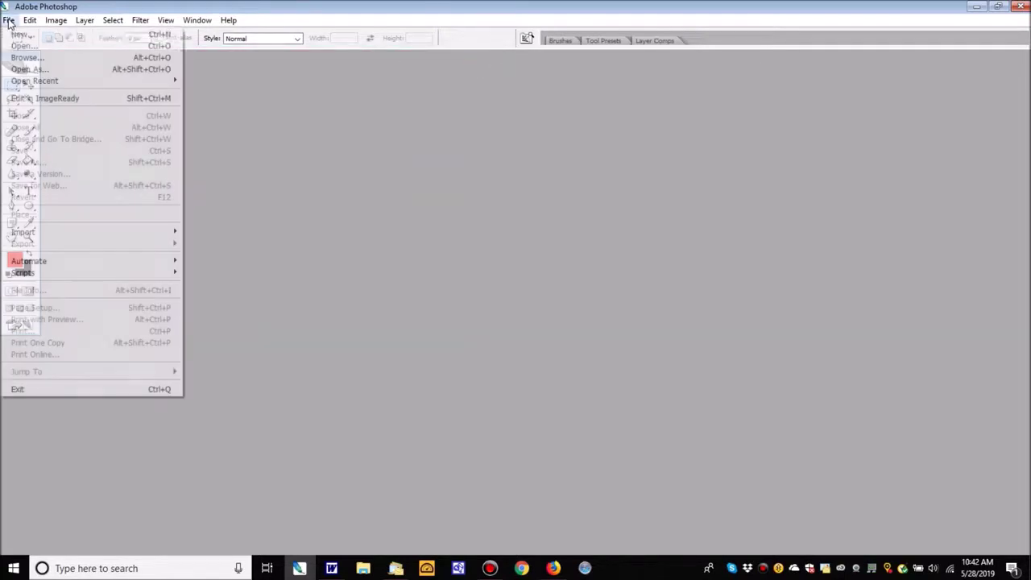
click(24, 44)
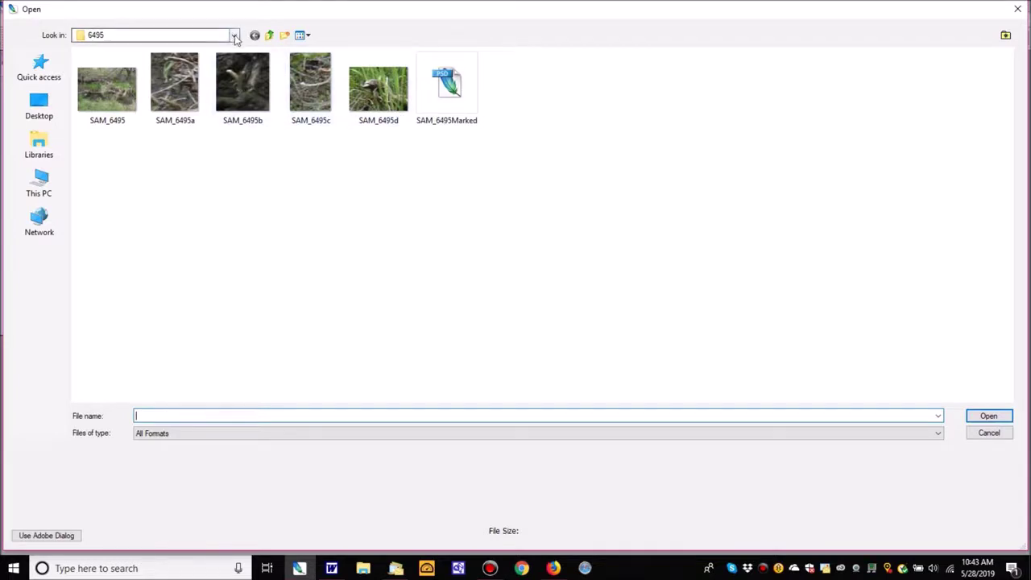
drag(224, 133, 339, 55)
click(236, 36)
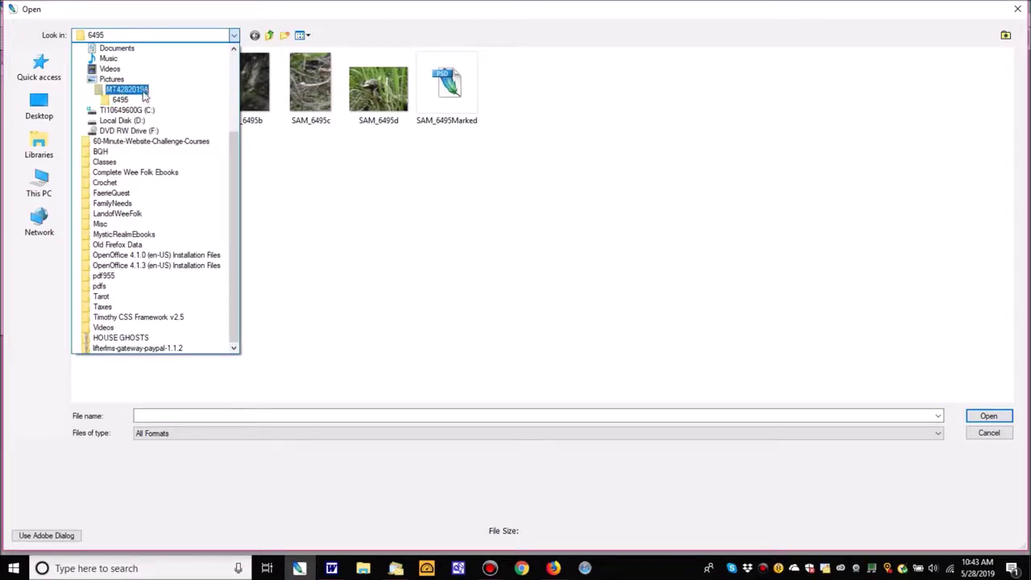
click(129, 90)
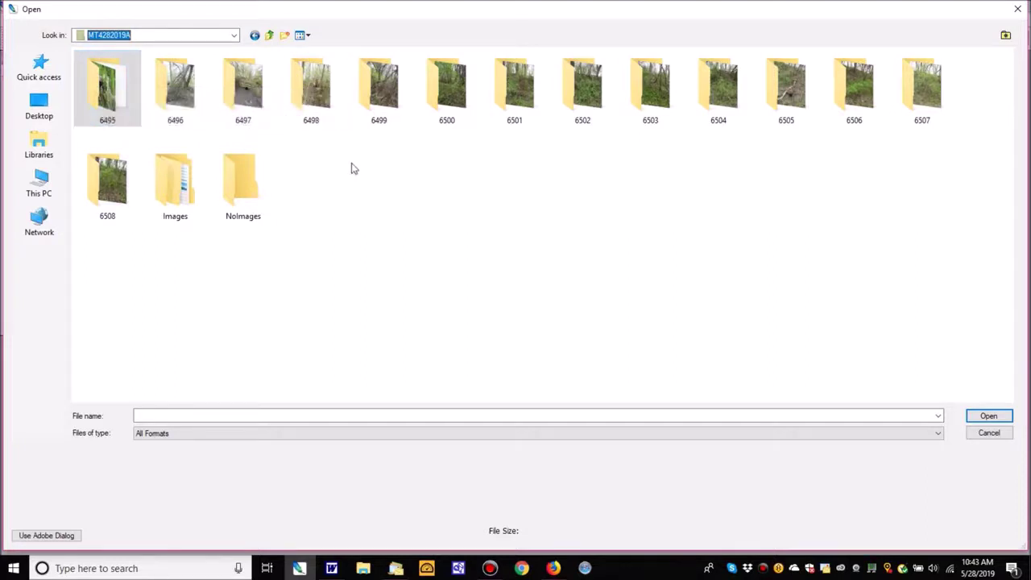
drag(116, 93, 175, 212)
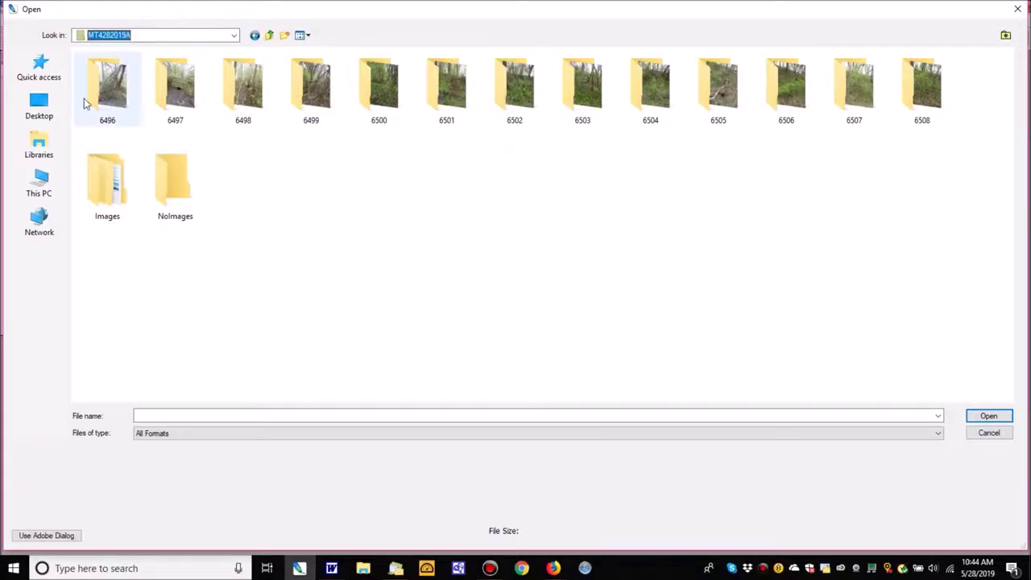
drag(447, 85, 508, 80)
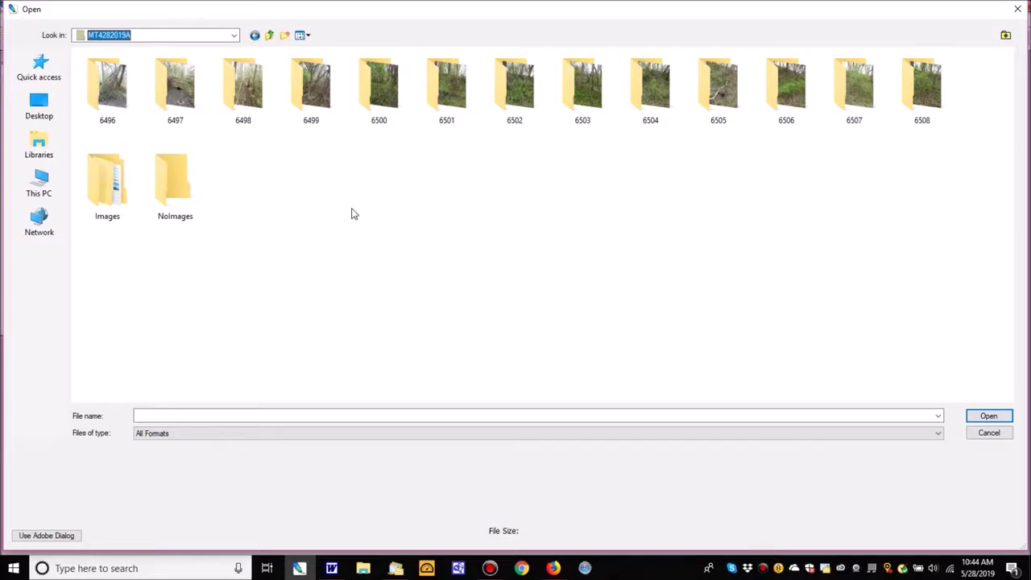
click(1020, 9)
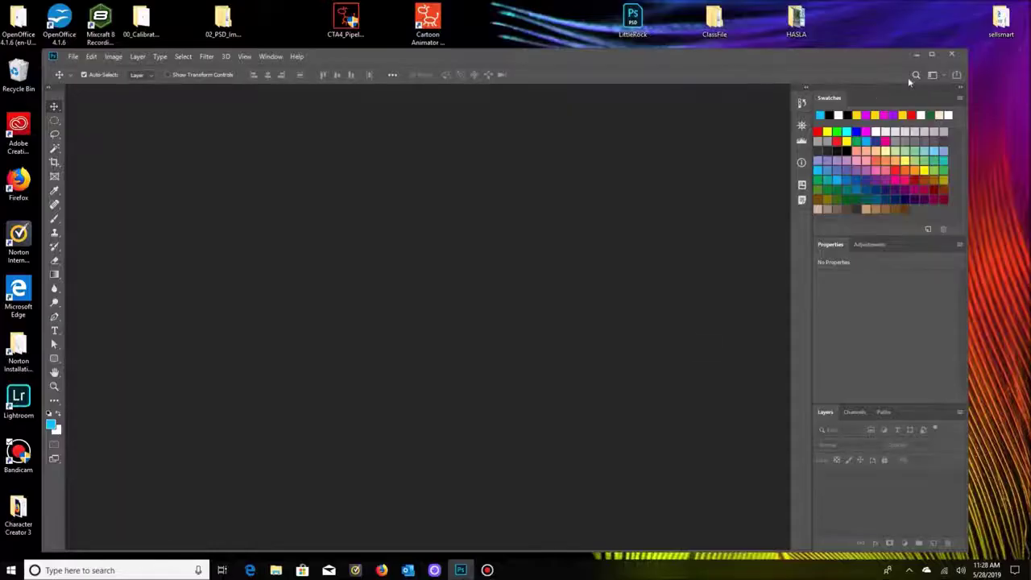
Maximize the Photoshop window and open photo SAM_6496 from folder 6496 inside Pictures > MT4282019A
click(932, 54)
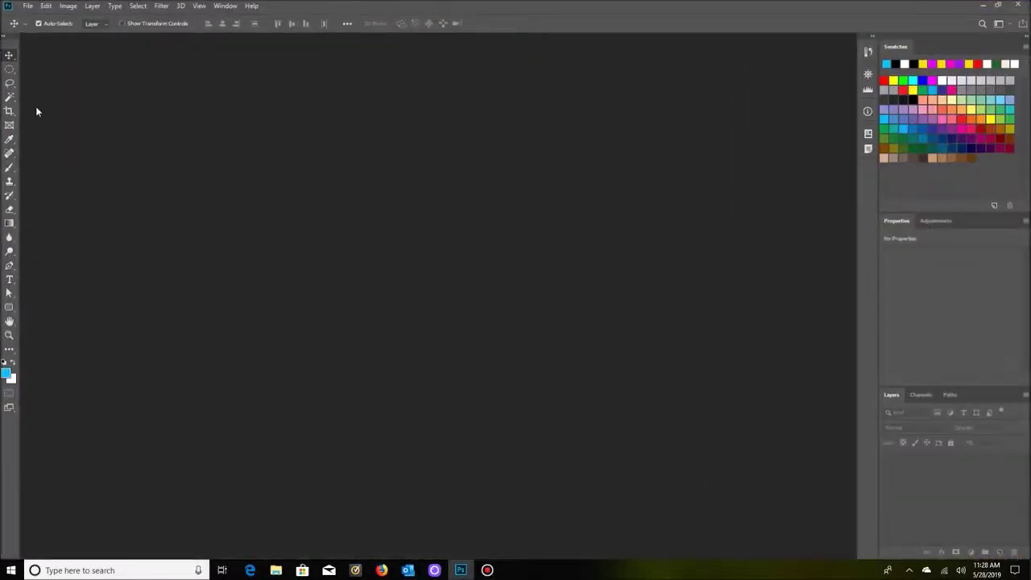
click(28, 6)
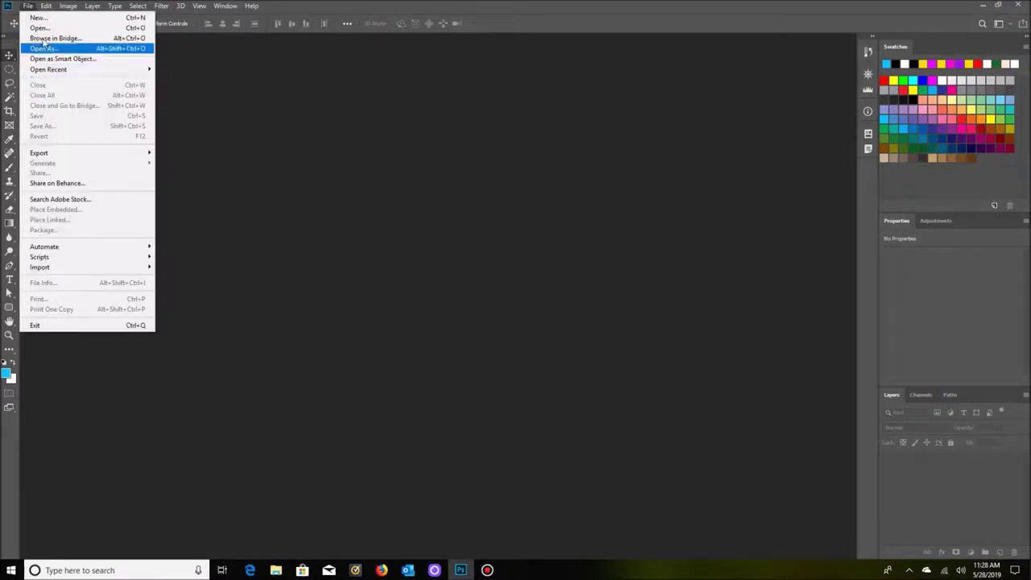
click(37, 28)
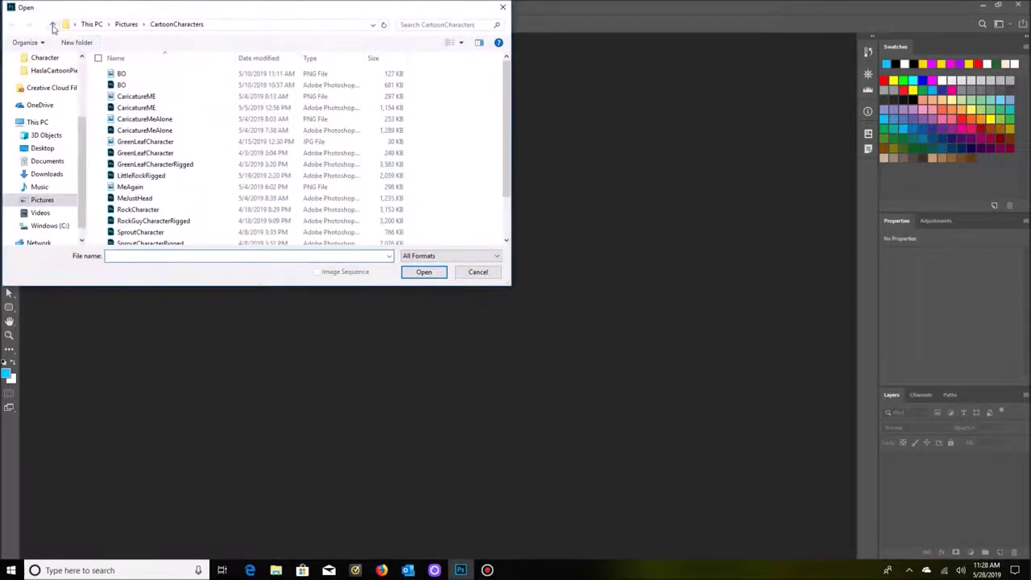
click(53, 25)
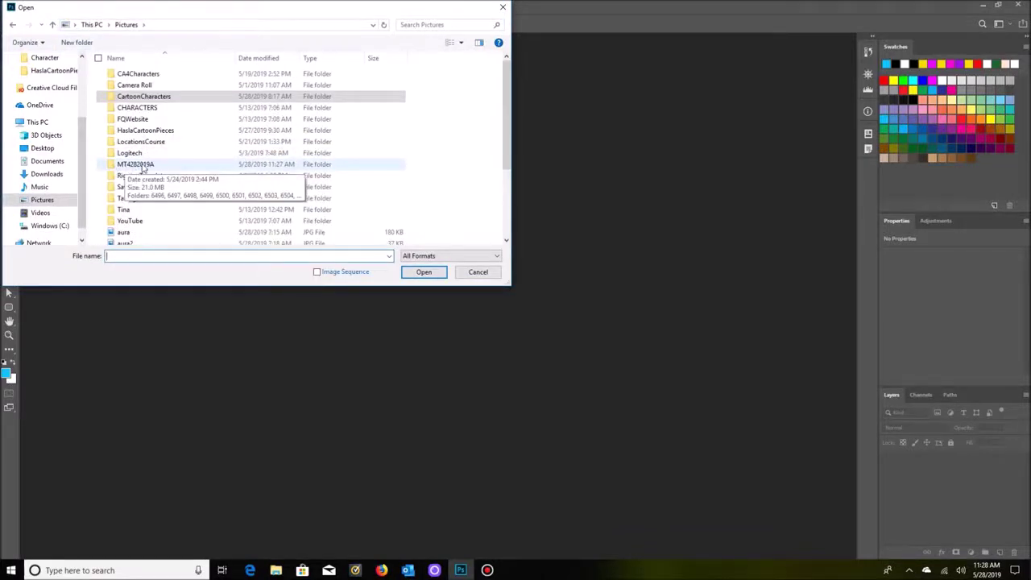
double_click(142, 167)
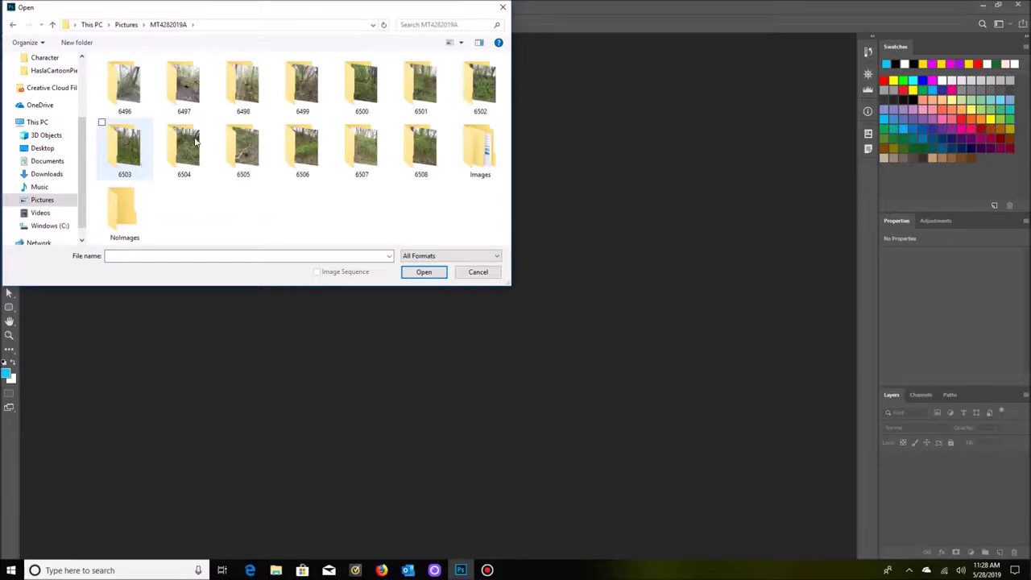
double_click(133, 95)
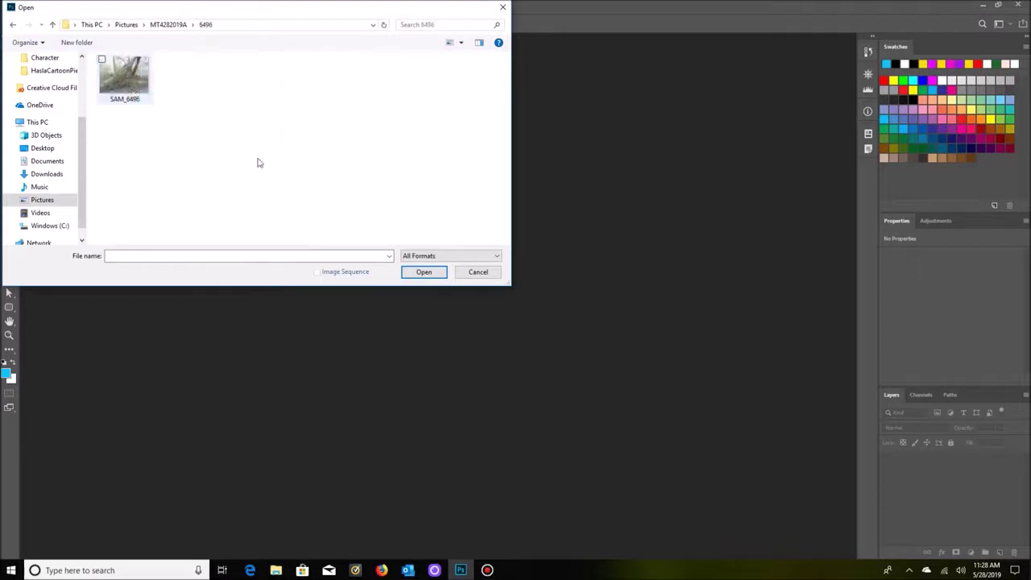
double_click(119, 78)
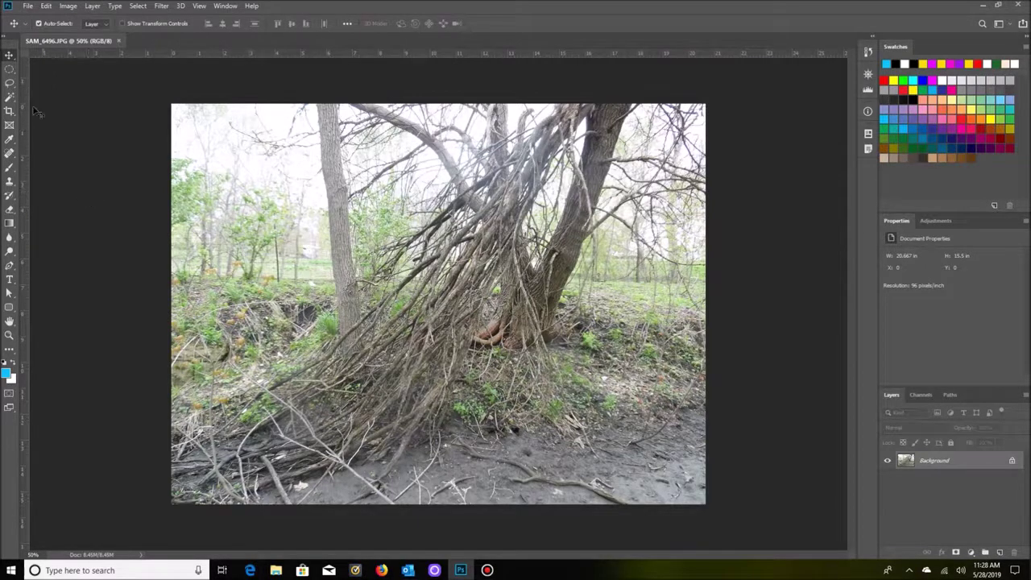
Examine the leaning branches, tree base and muddy ground at 100%, and the overall photo at 66.7%
click(9, 335)
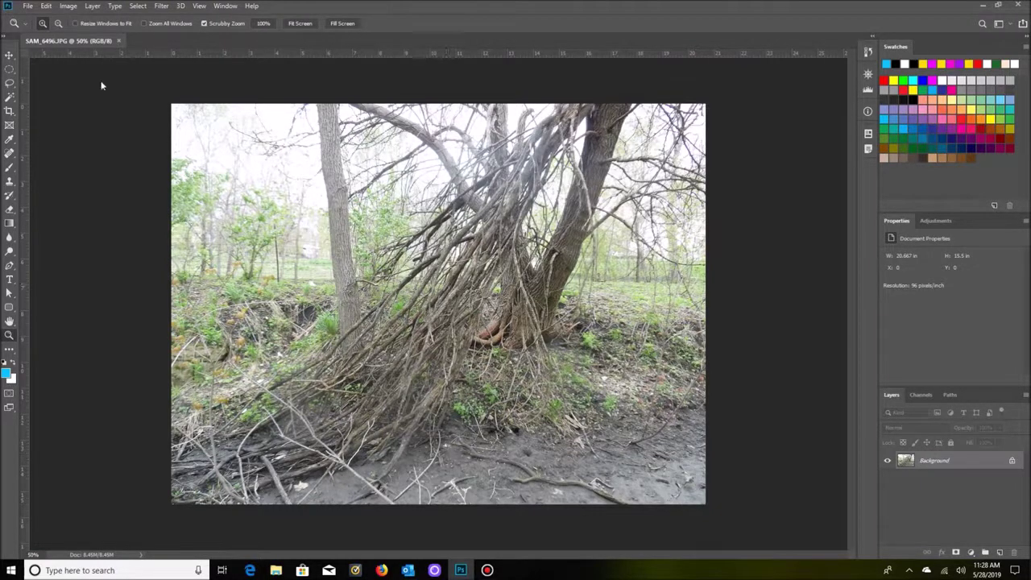
click(419, 349)
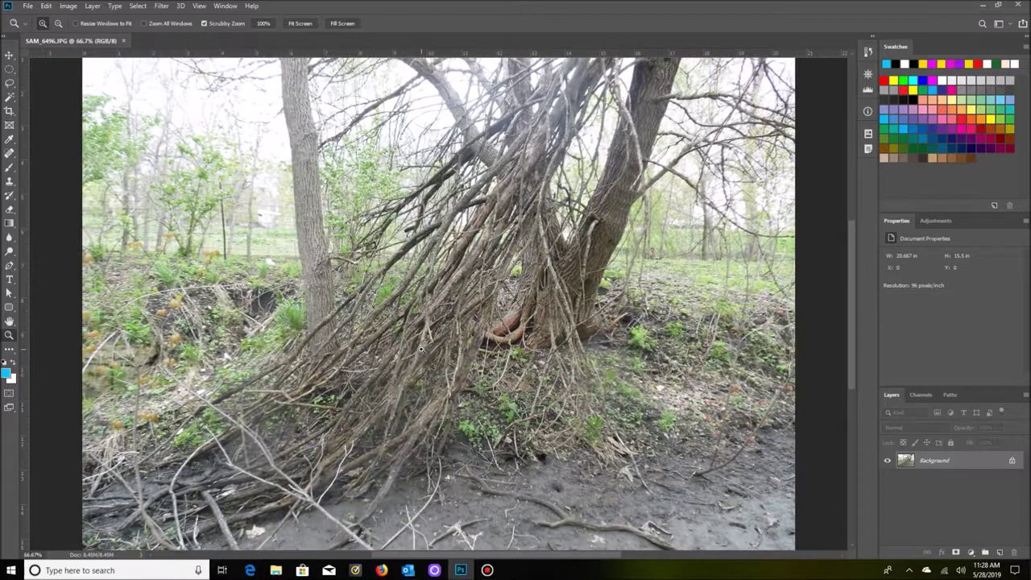
click(420, 349)
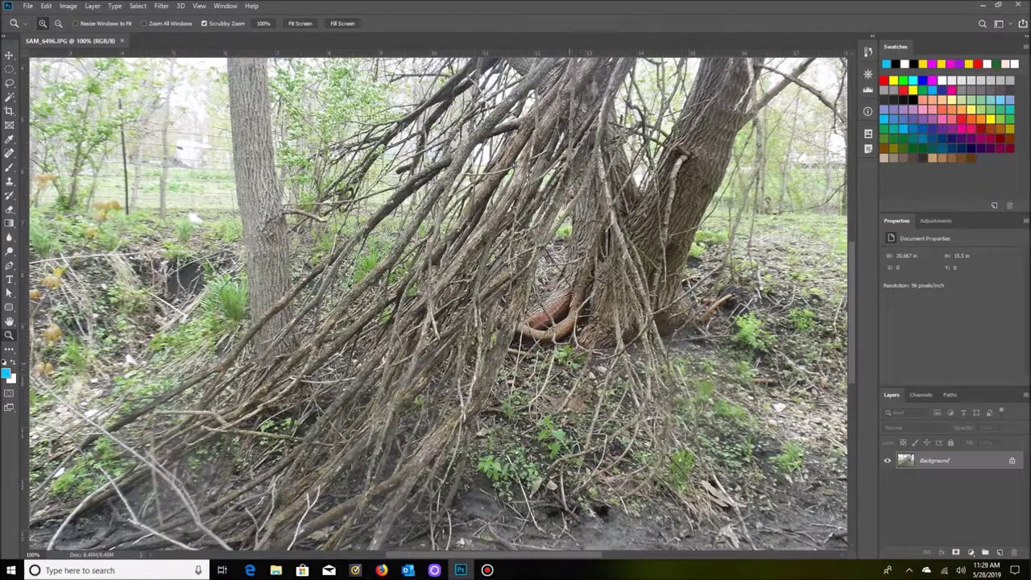
drag(447, 556, 545, 562)
drag(851, 361, 890, 398)
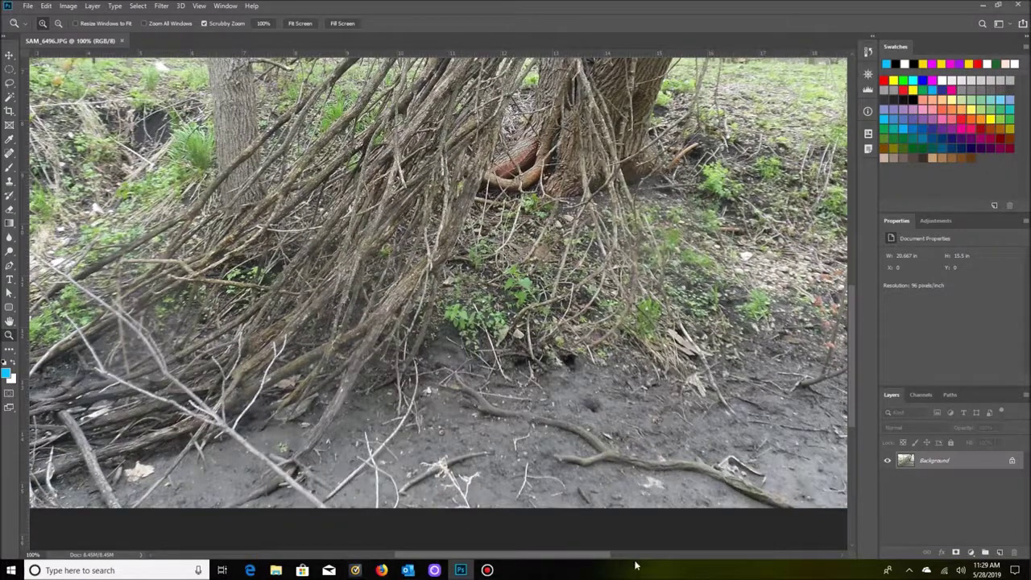
drag(524, 556, 475, 557)
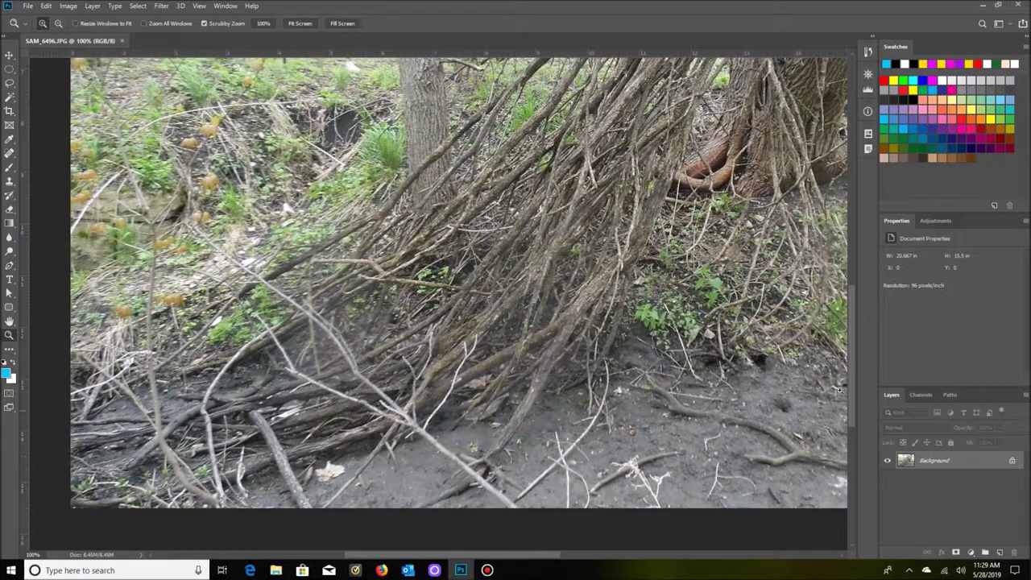
mouse_move(853, 373)
mouse_down()
mouse_move(856, 350)
mouse_move(856, 366)
mouse_up()
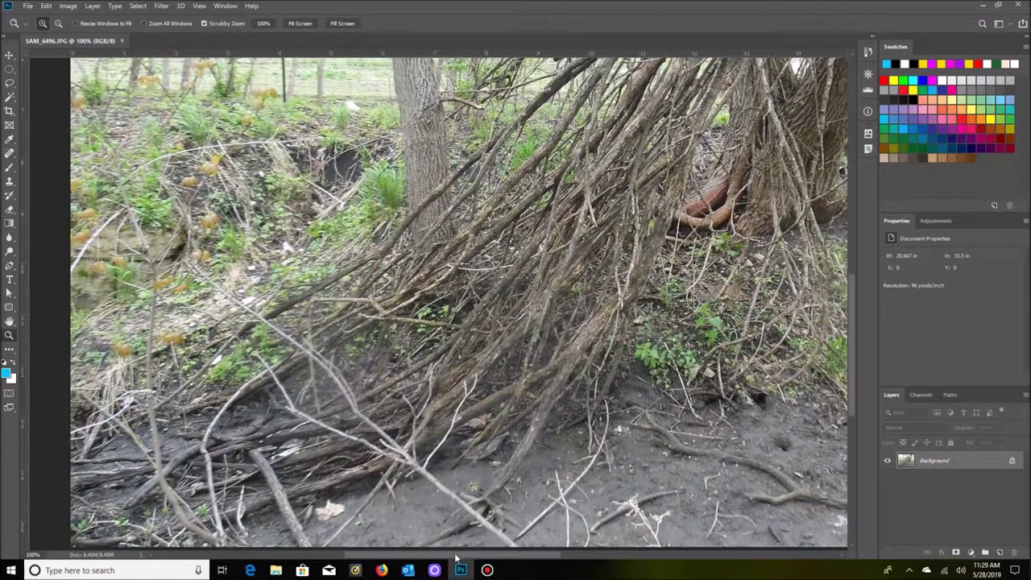
drag(455, 556, 260, 567)
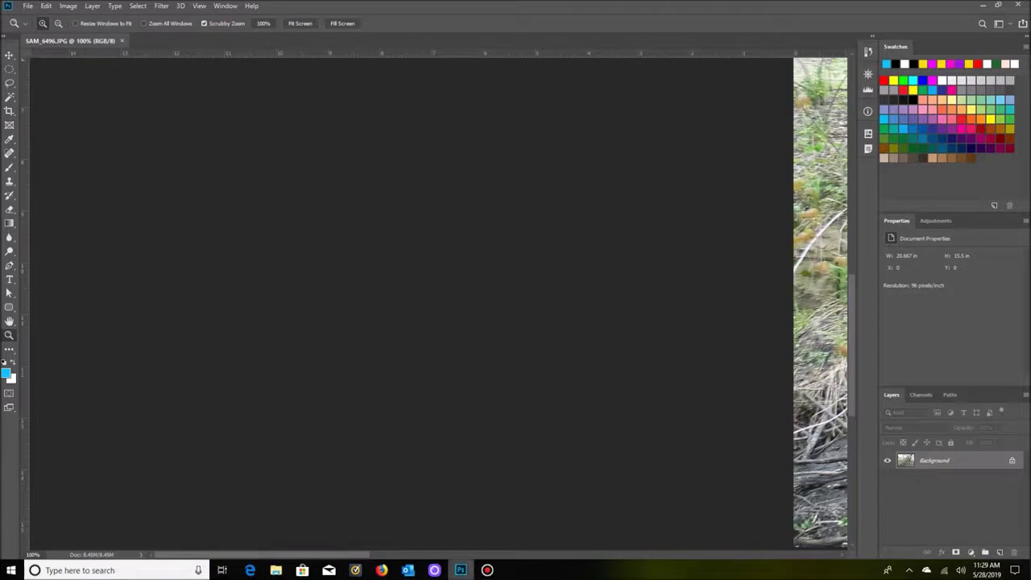
drag(294, 556, 485, 571)
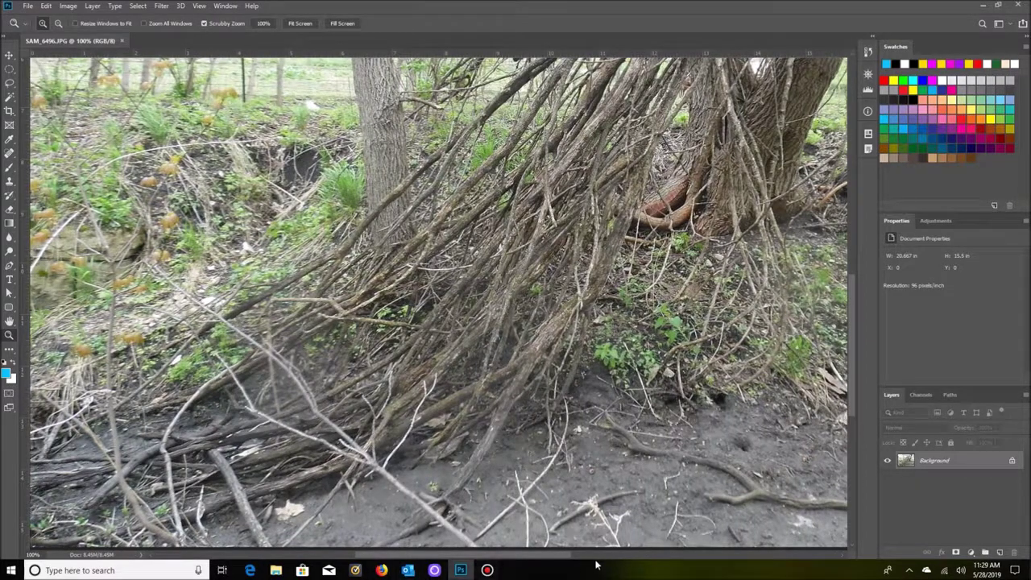
mouse_move(851, 381)
mouse_down()
mouse_move(852, 392)
mouse_move(851, 379)
mouse_up()
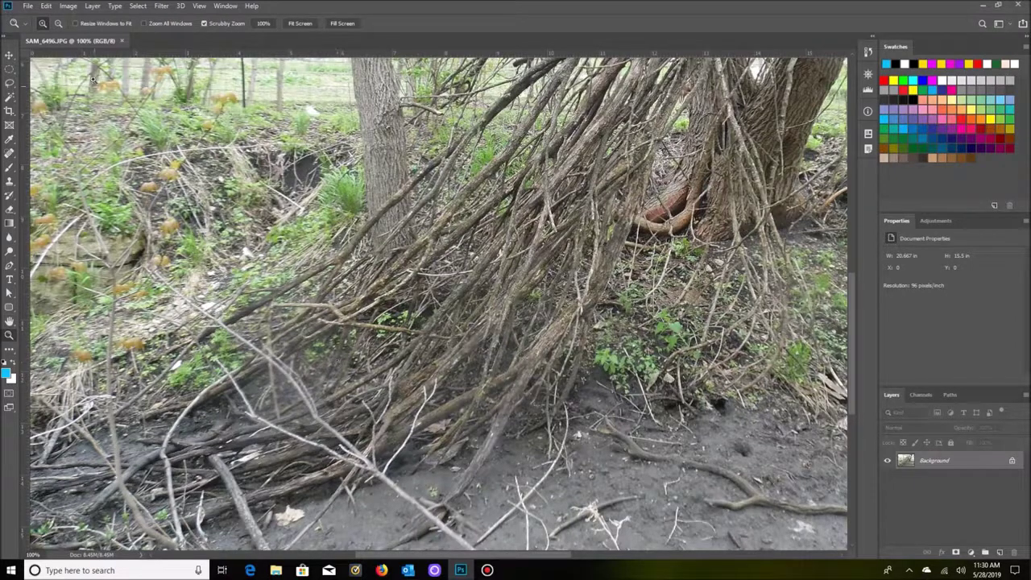
click(58, 23)
click(303, 277)
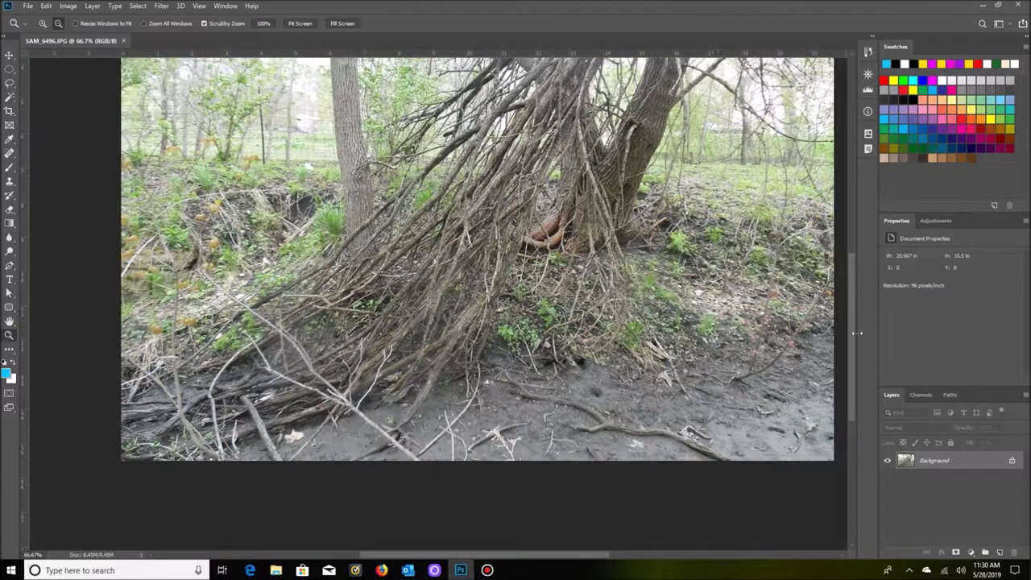
drag(851, 333, 859, 285)
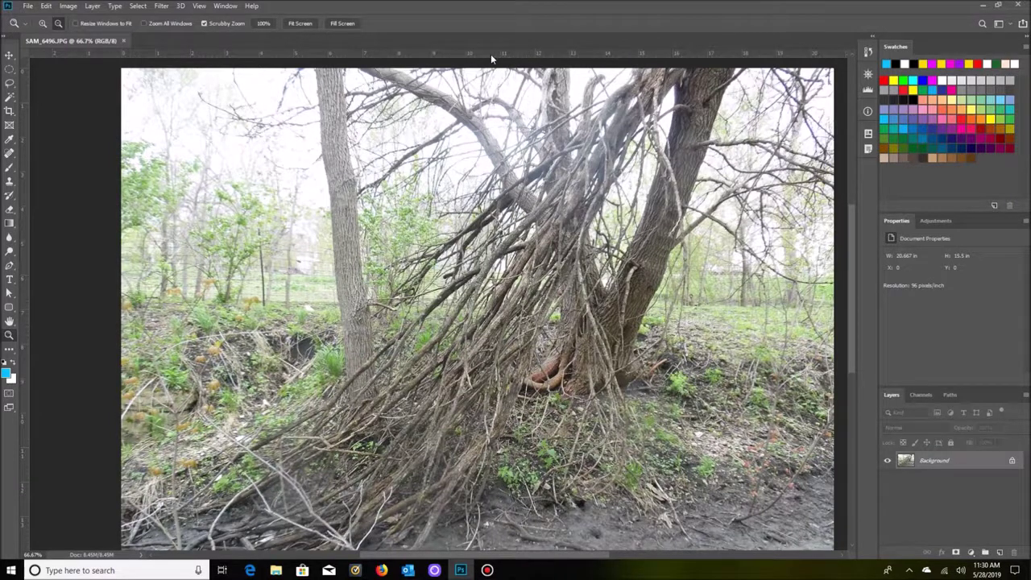
drag(851, 257, 852, 262)
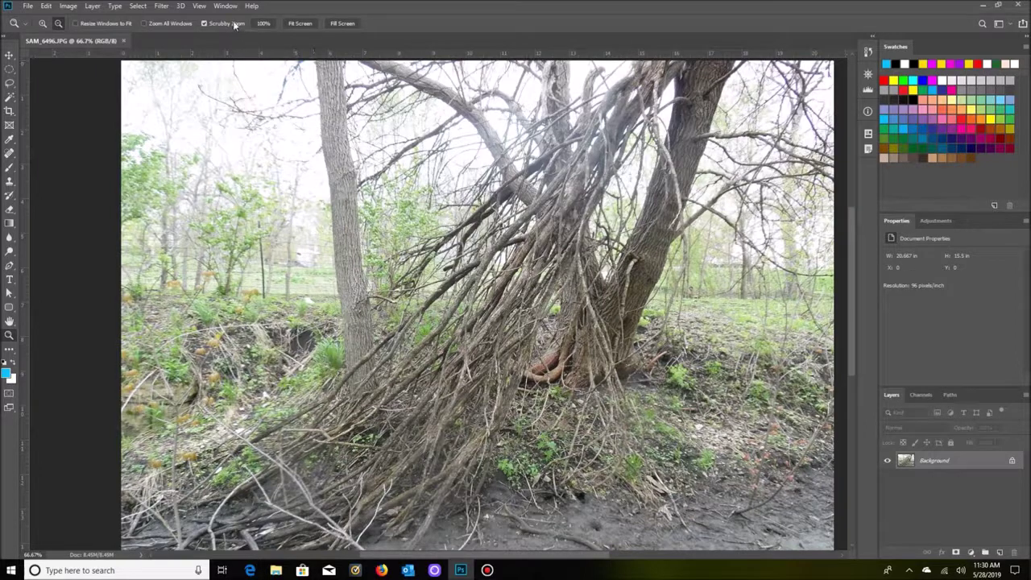
Hide the rulers around the photo and show them again
click(204, 9)
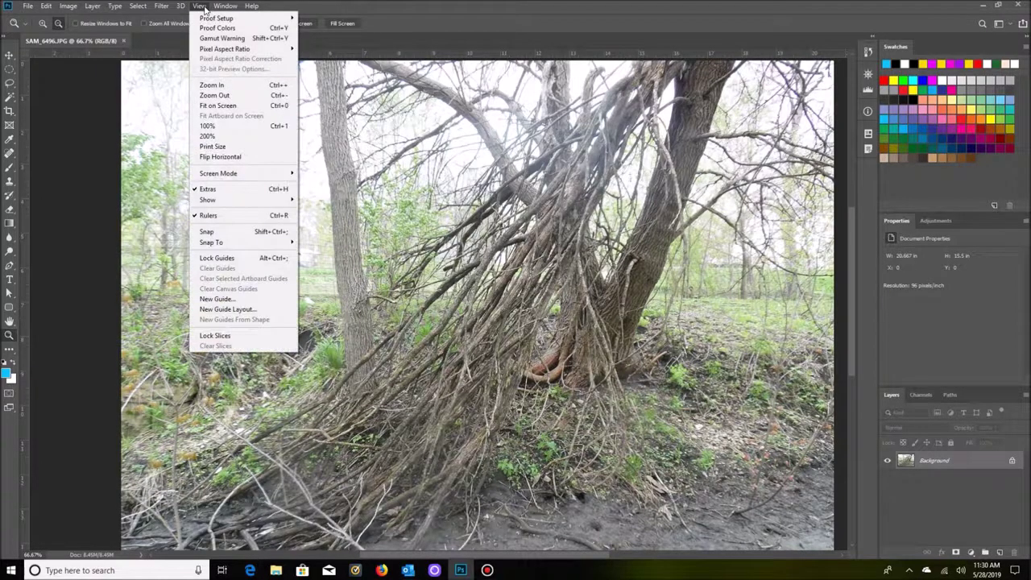
click(194, 216)
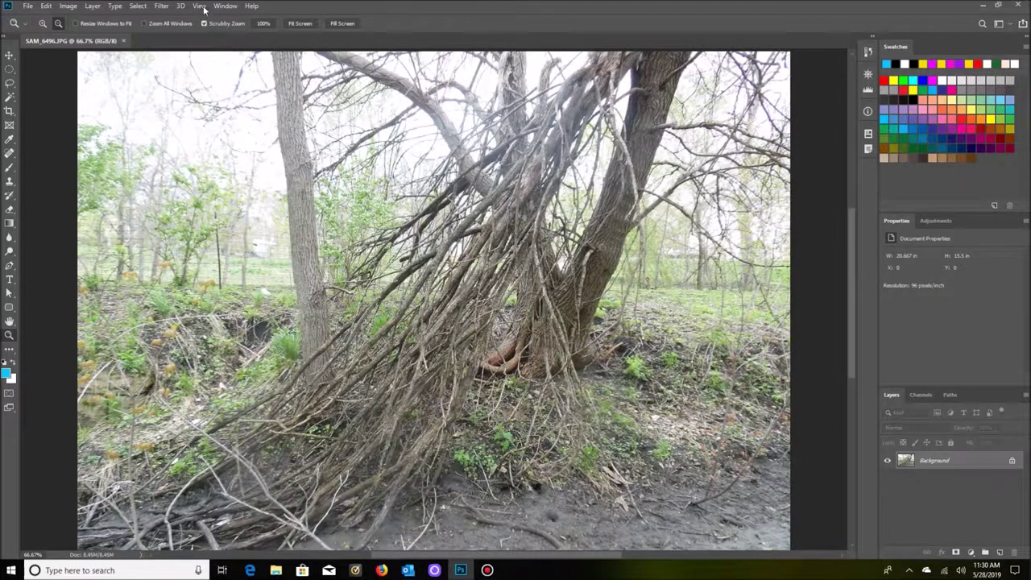
click(199, 7)
click(197, 216)
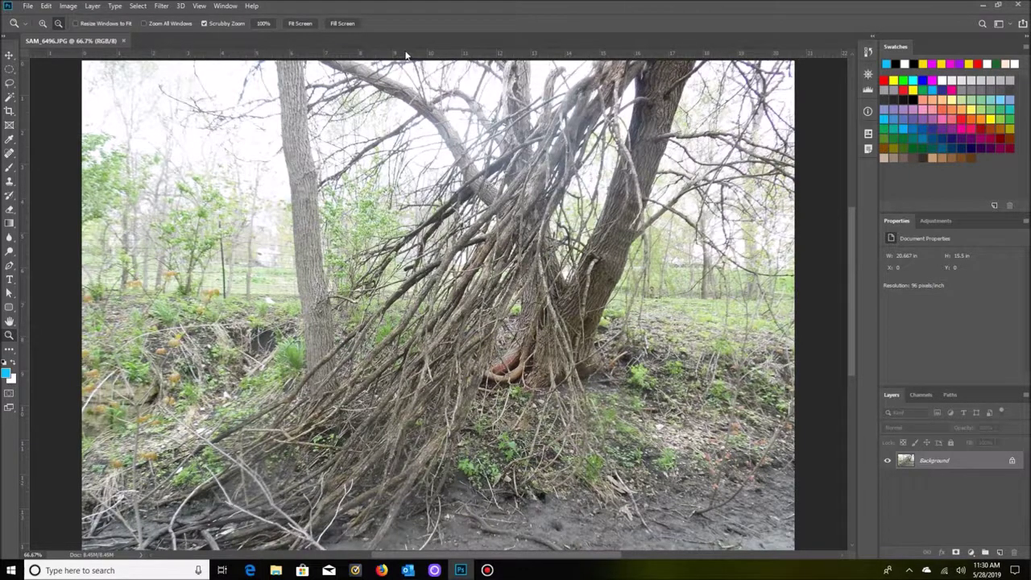
Place a horizontal ruler guide across the middle of the photo, behind the leaning branches
drag(407, 56, 395, 313)
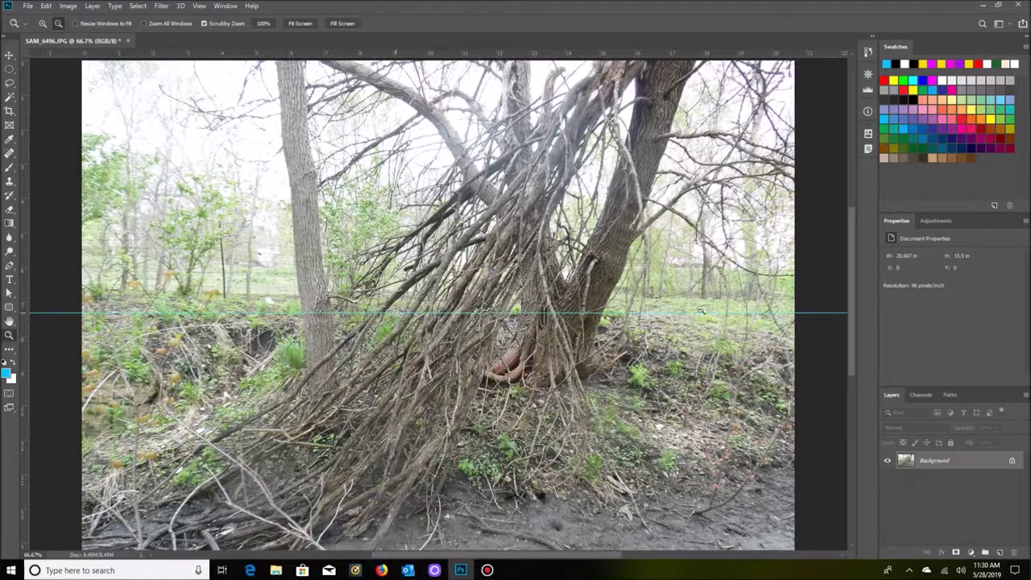
mouse_move(852, 255)
mouse_down()
mouse_move(852, 281)
mouse_move(856, 234)
mouse_move(856, 263)
mouse_up()
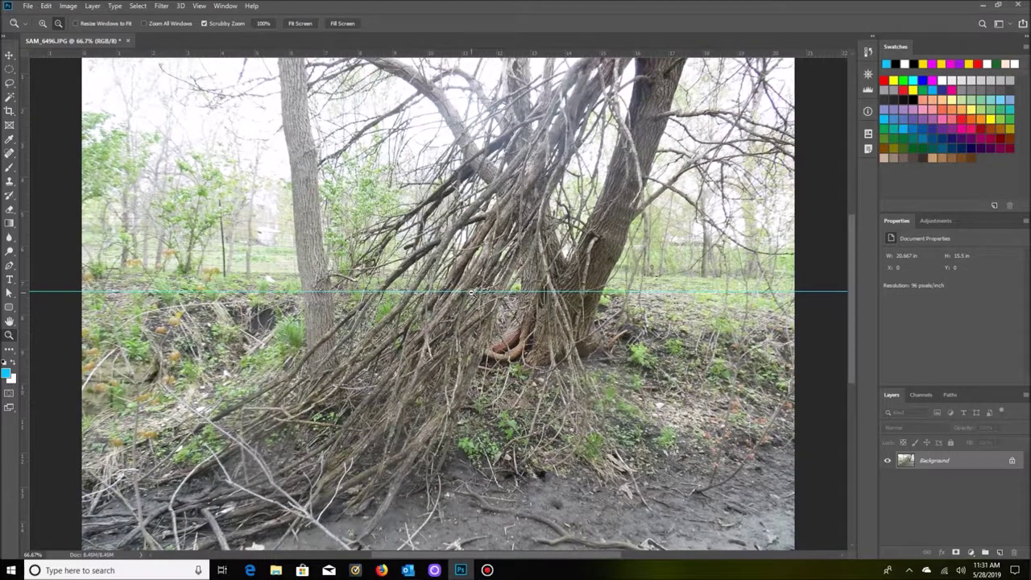
Place a vertical ruler guide through the middle of the photo, with the whole photo in view at 50%
click(471, 292)
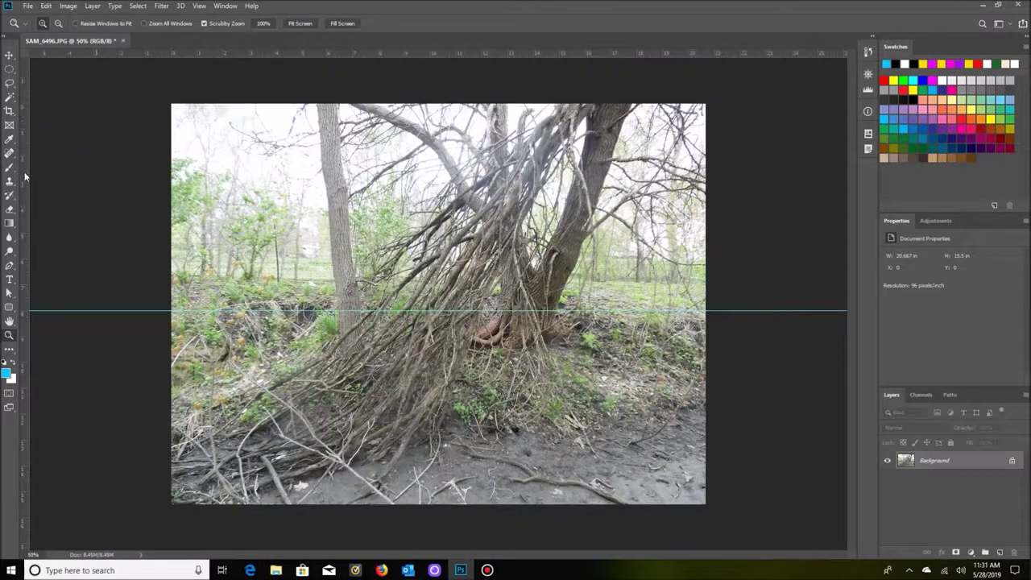
drag(25, 243, 443, 292)
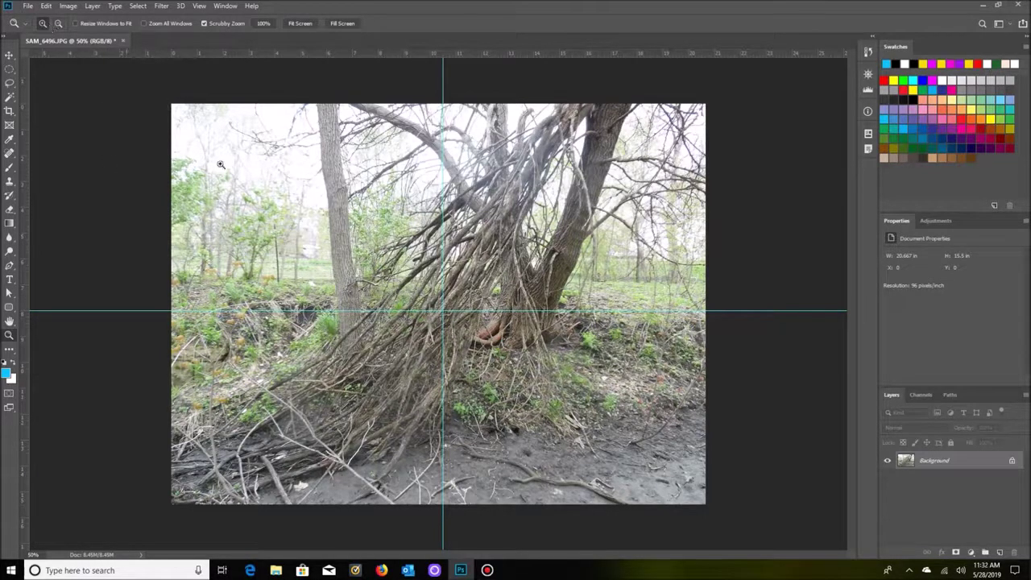
Examine the fallen branches, muddy ground and plants in the photo's lower-left quarter at 200%
click(304, 223)
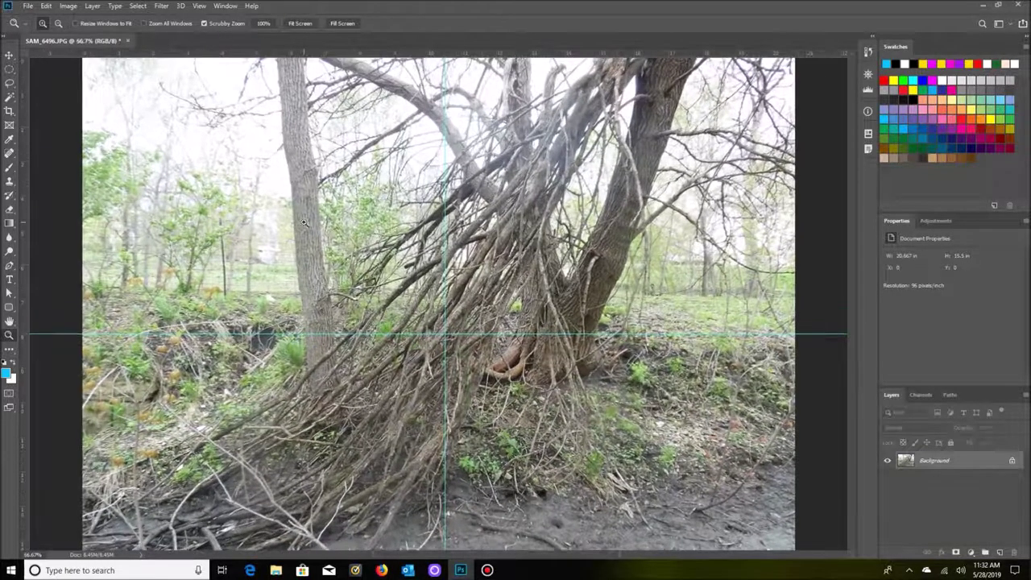
click(337, 254)
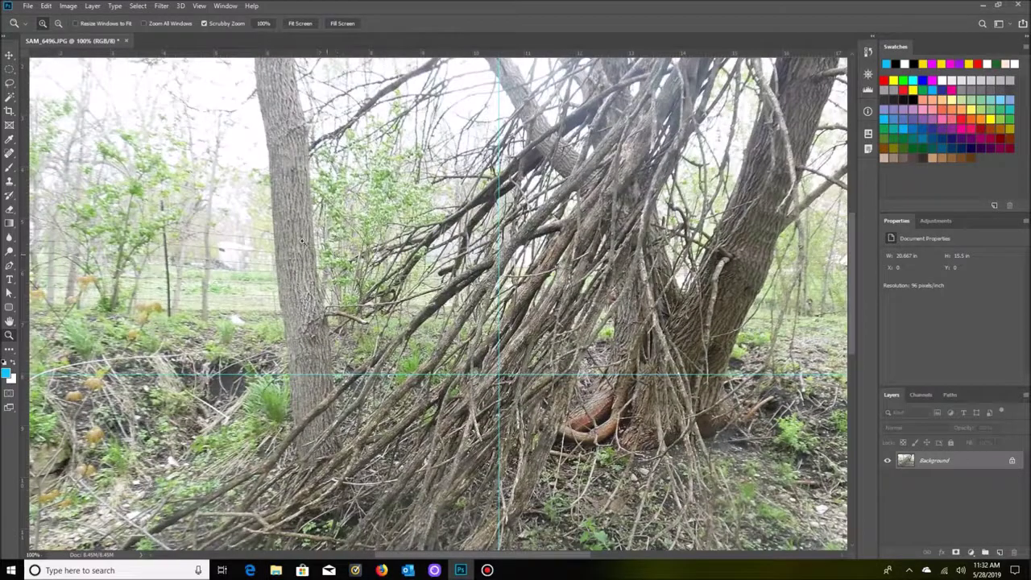
click(213, 211)
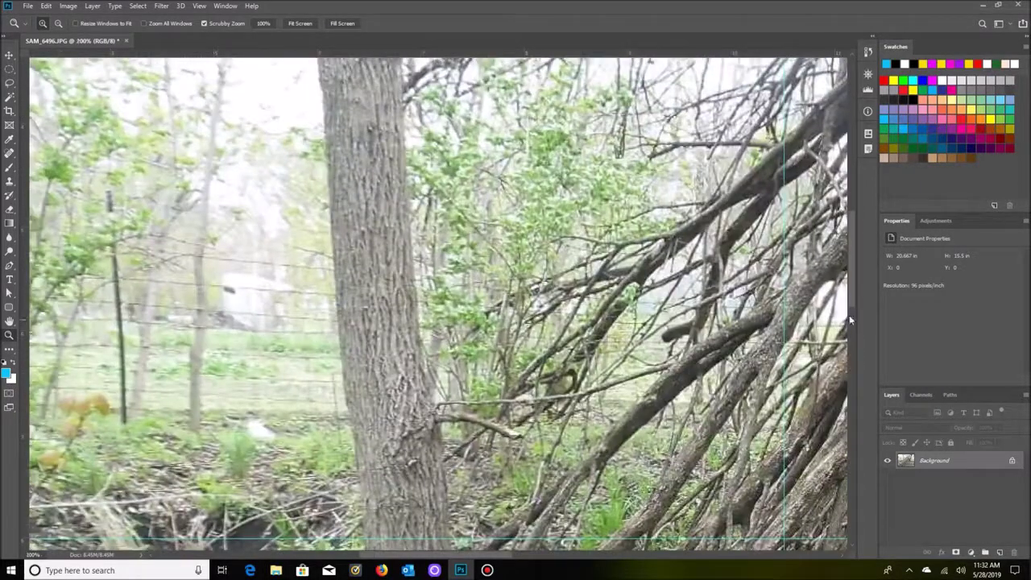
drag(851, 282, 860, 432)
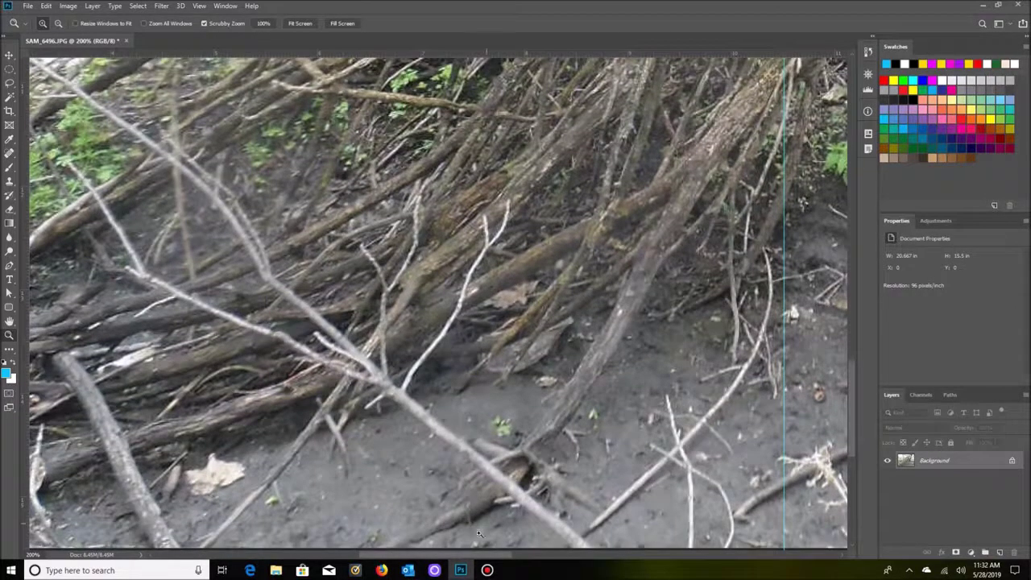
drag(460, 556, 396, 566)
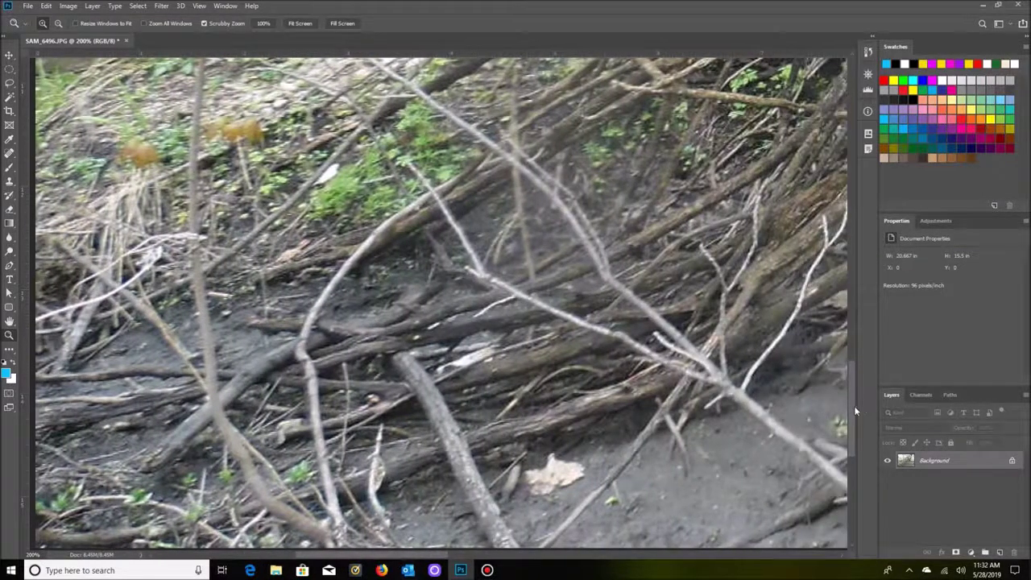
mouse_move(852, 404)
mouse_down()
mouse_move(879, 326)
mouse_move(885, 408)
mouse_up()
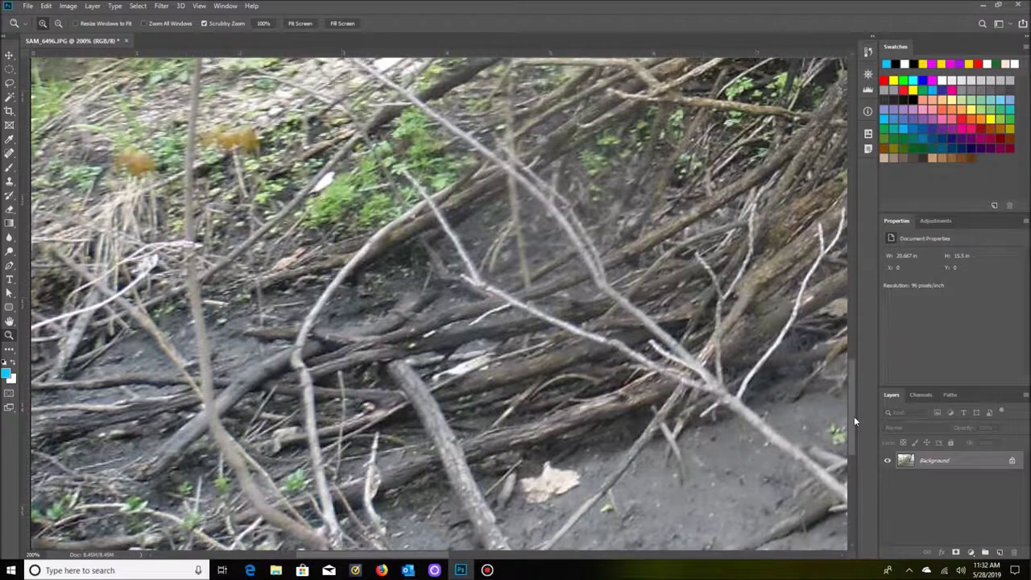
drag(854, 416, 854, 418)
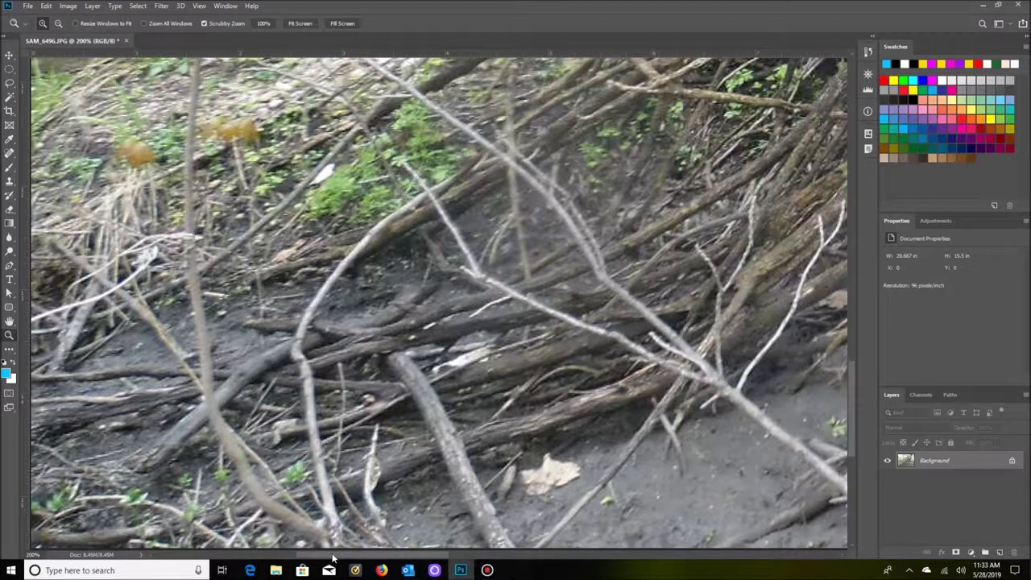
drag(332, 556, 384, 556)
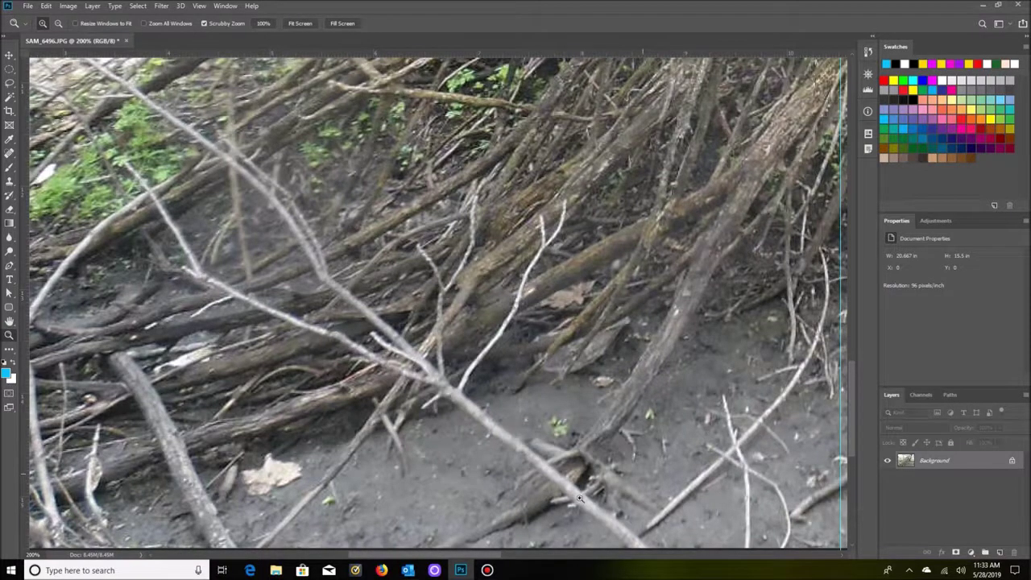
drag(493, 558, 431, 561)
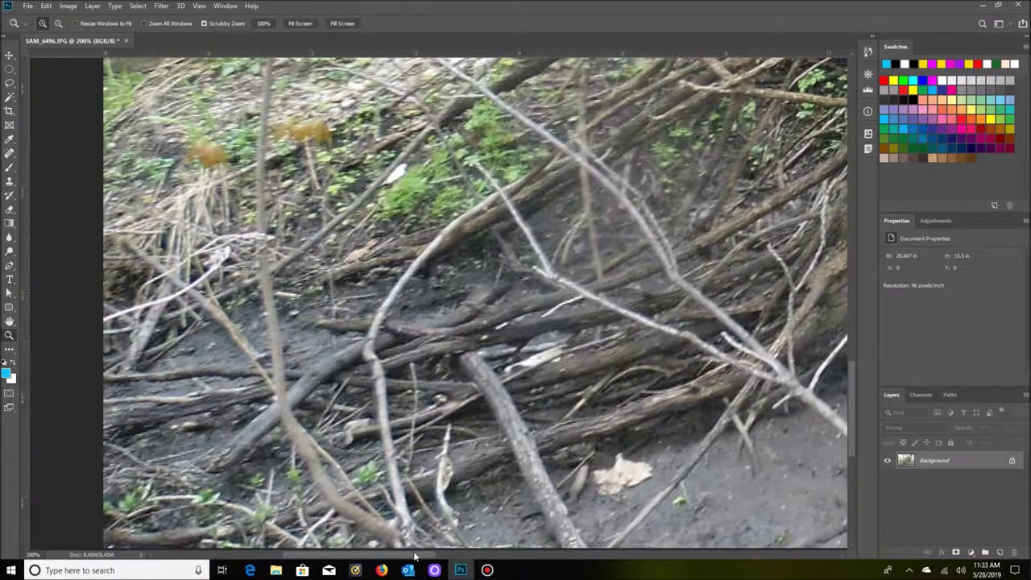
drag(415, 556, 477, 548)
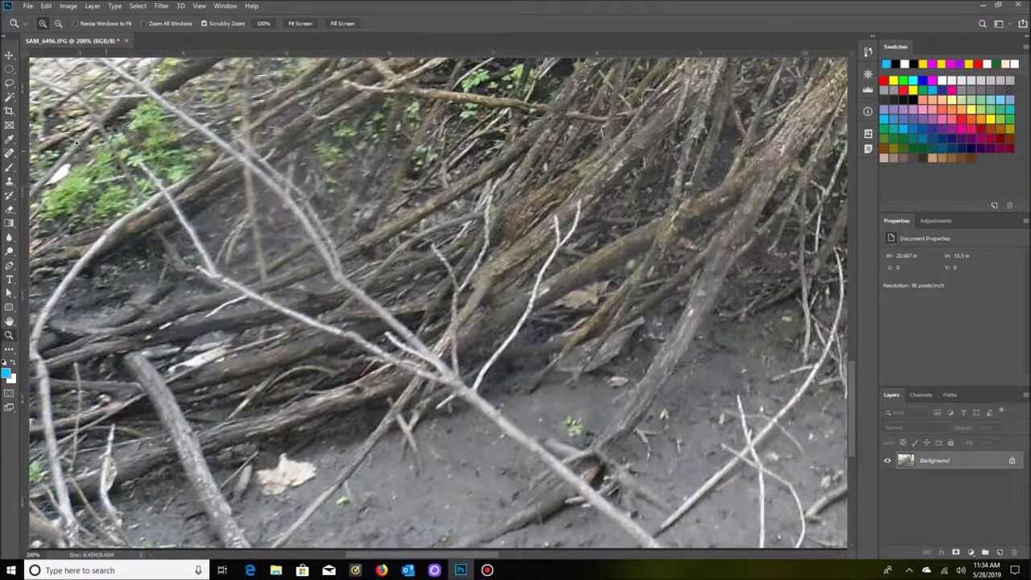
drag(436, 559, 384, 559)
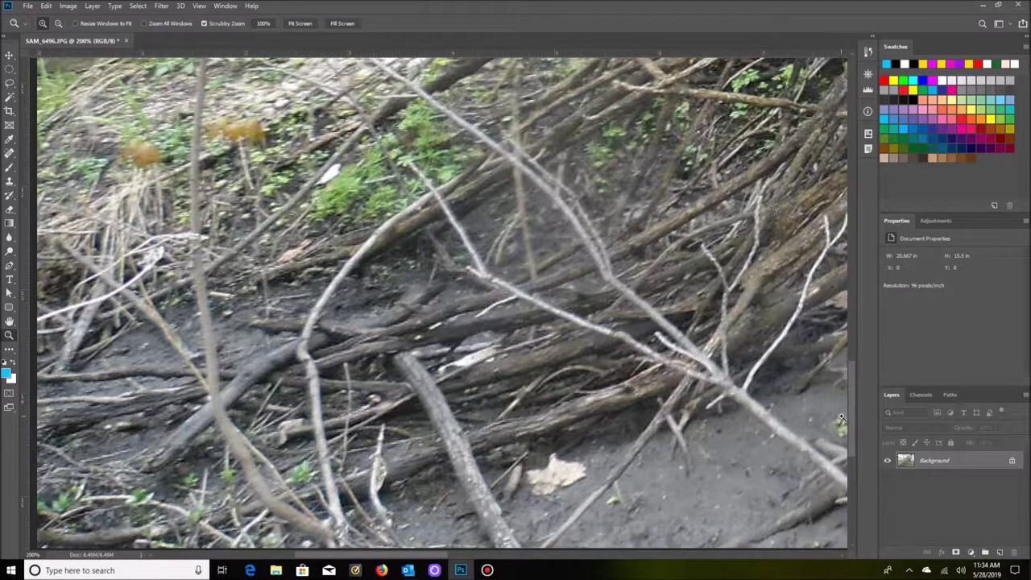
Examine the overgrown bank, leaning branches and fence area around the slender trunk at 200%
drag(851, 413, 867, 358)
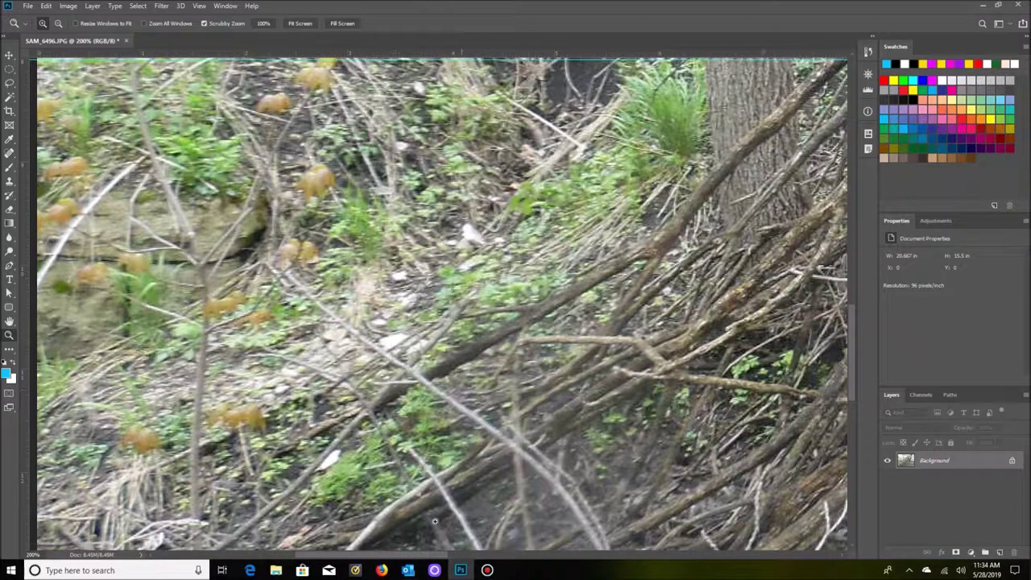
drag(401, 556, 464, 556)
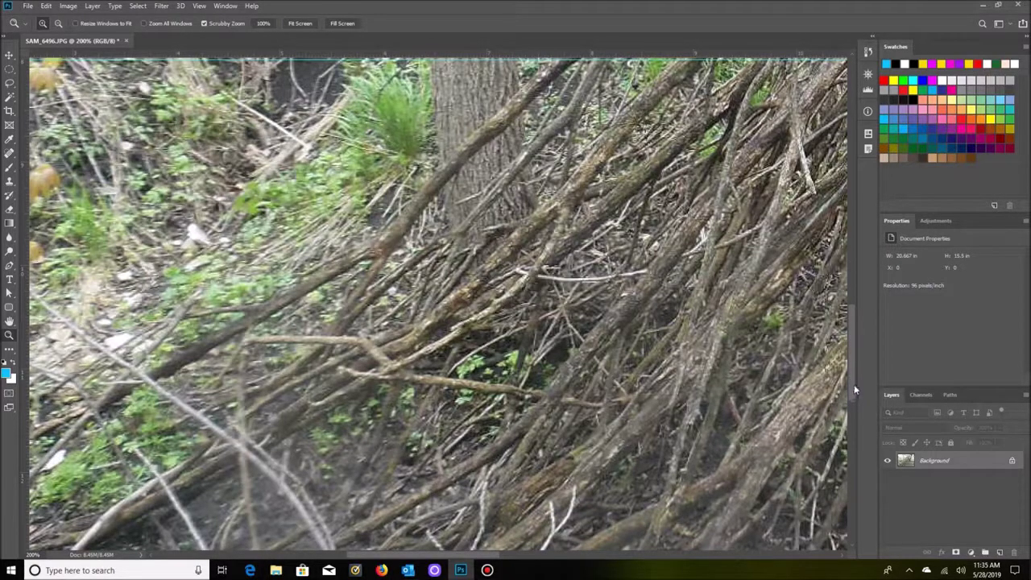
drag(855, 387, 889, 289)
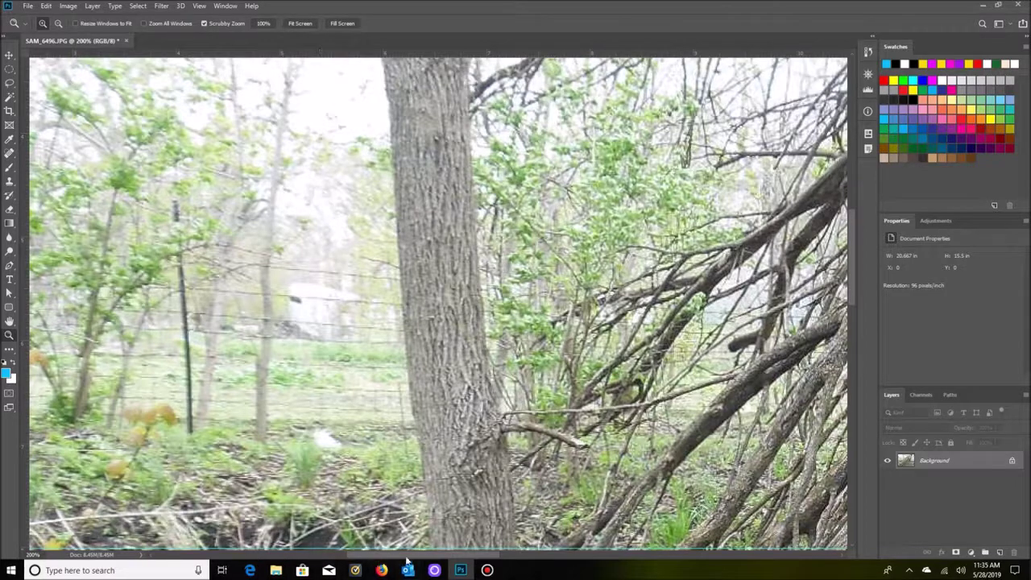
drag(406, 558, 357, 564)
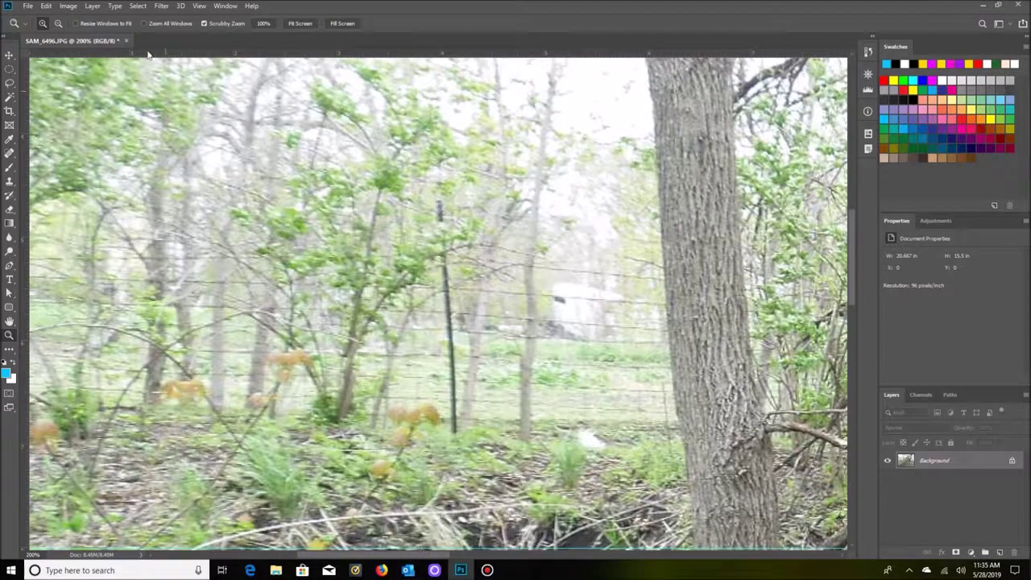
Crop the photo to about 94 × 99 px around the white object and grass clump beside the slender trunk
click(58, 25)
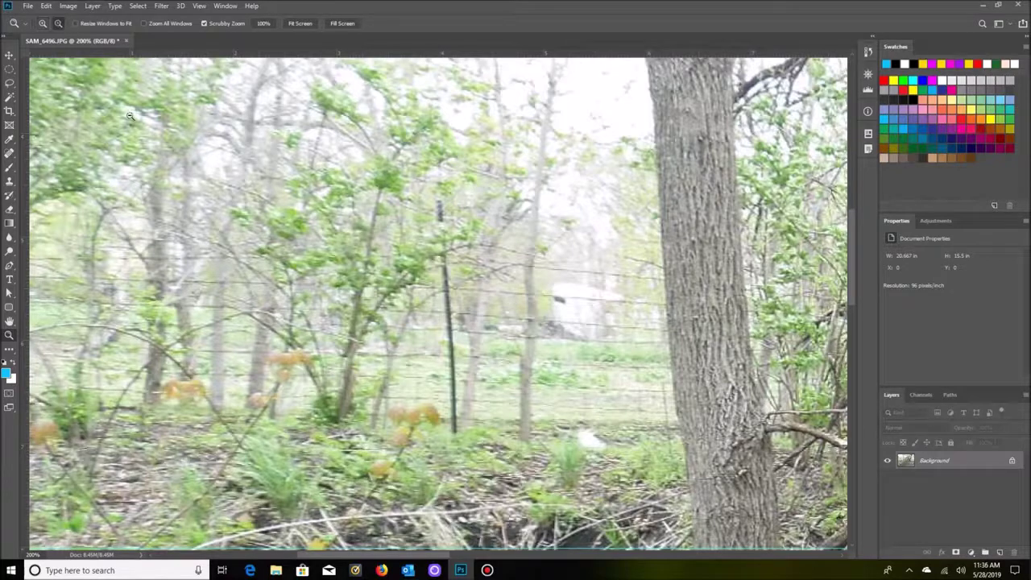
click(313, 255)
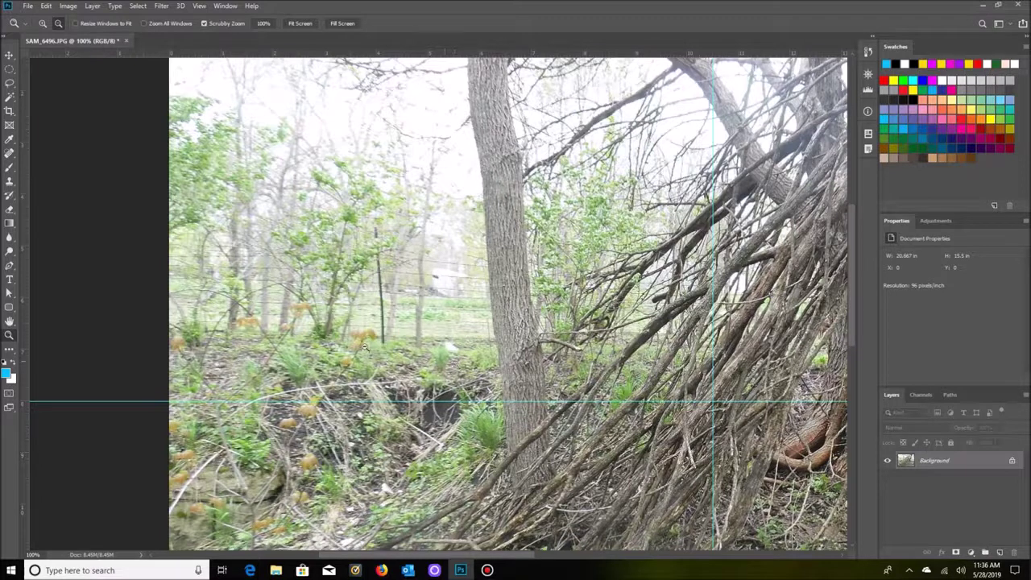
click(10, 110)
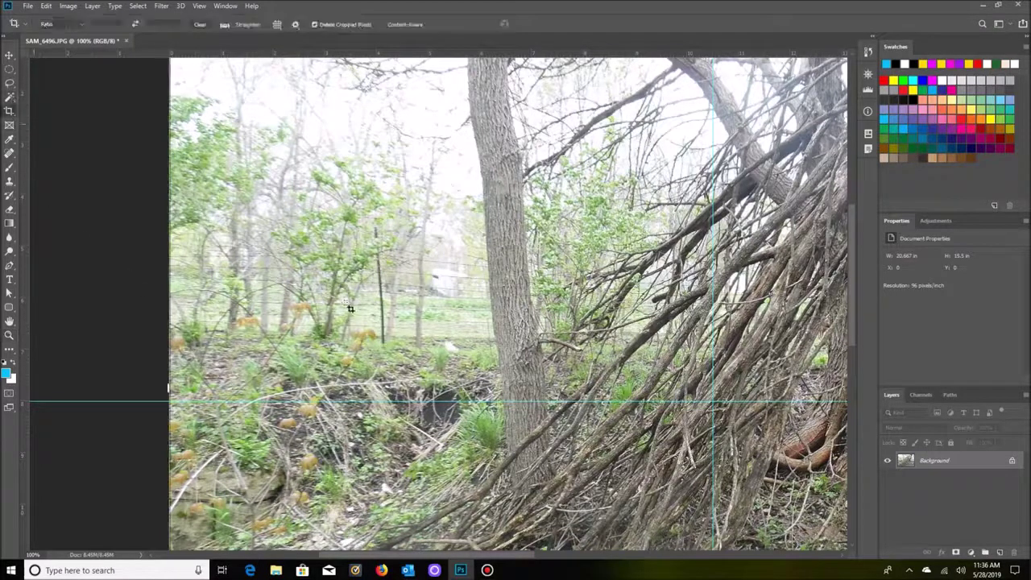
drag(420, 329, 469, 381)
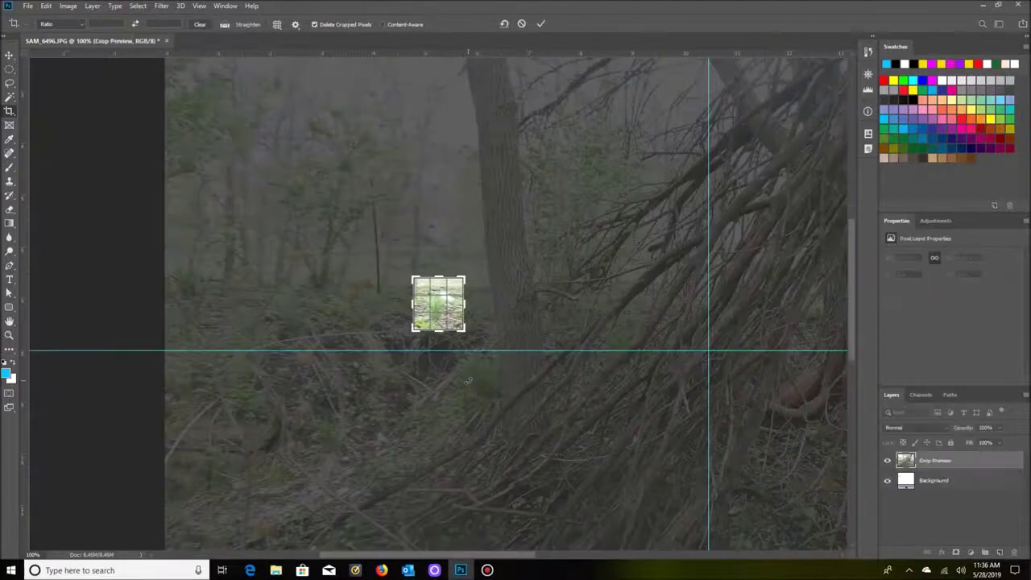
key(Return)
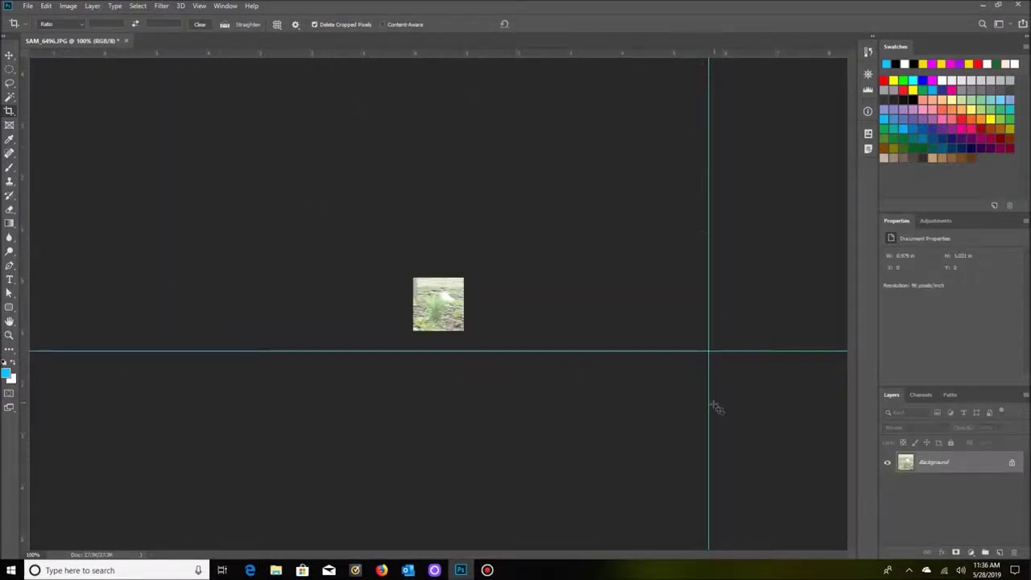
Enlarge the cropped image to a width of 194 pixels, keeping its proportions
click(68, 7)
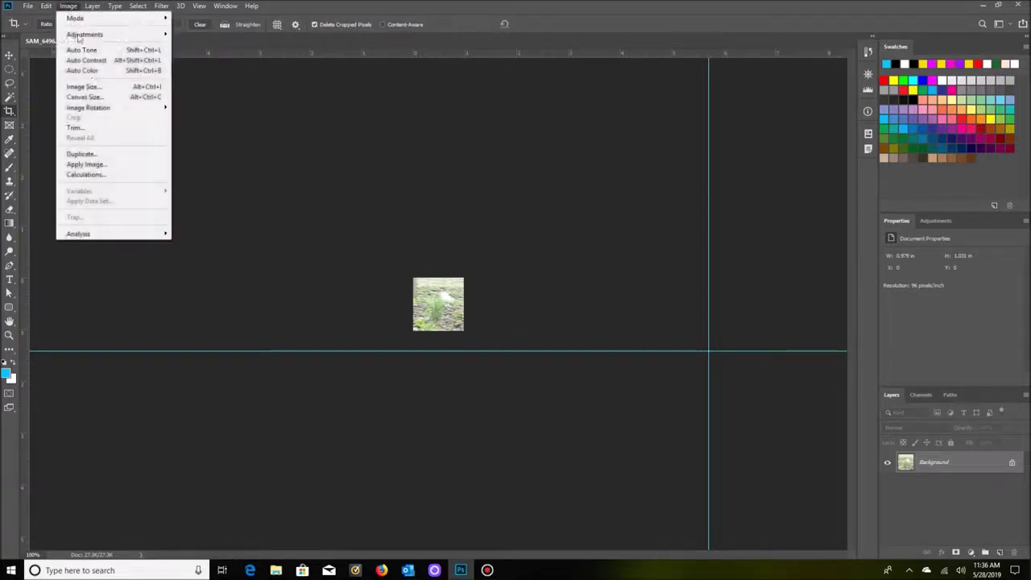
click(92, 86)
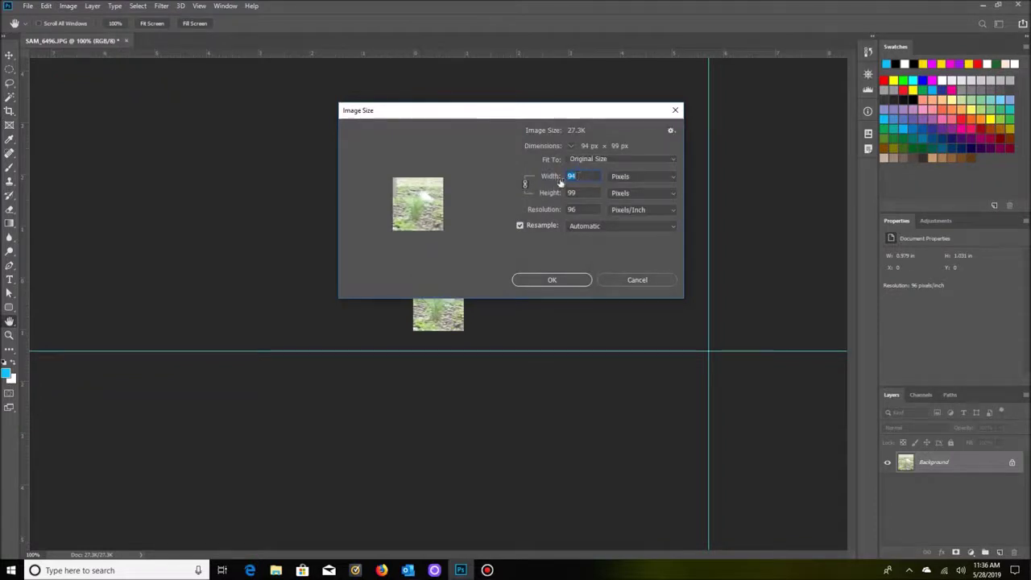
text(194)
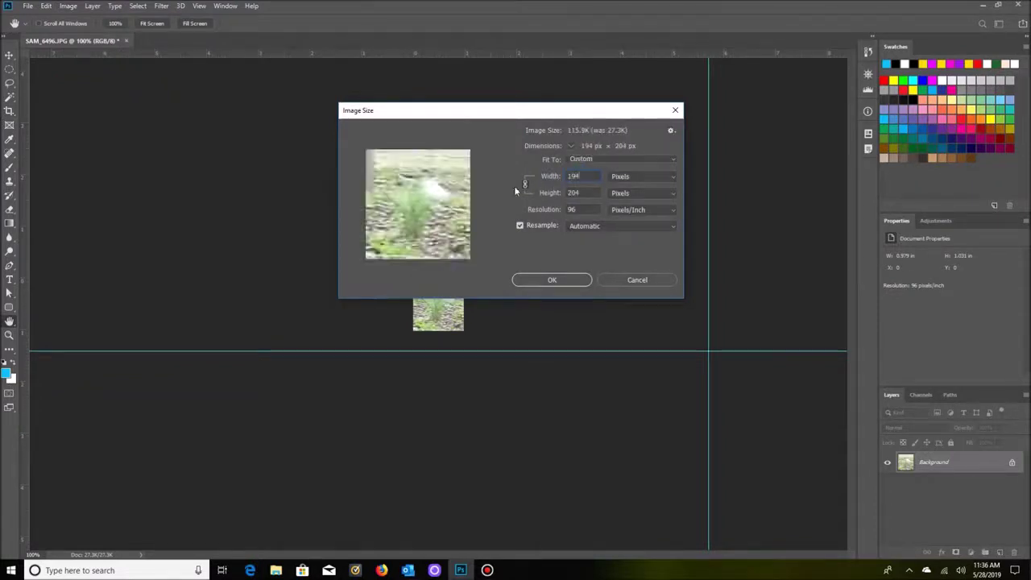
click(572, 282)
key(c)
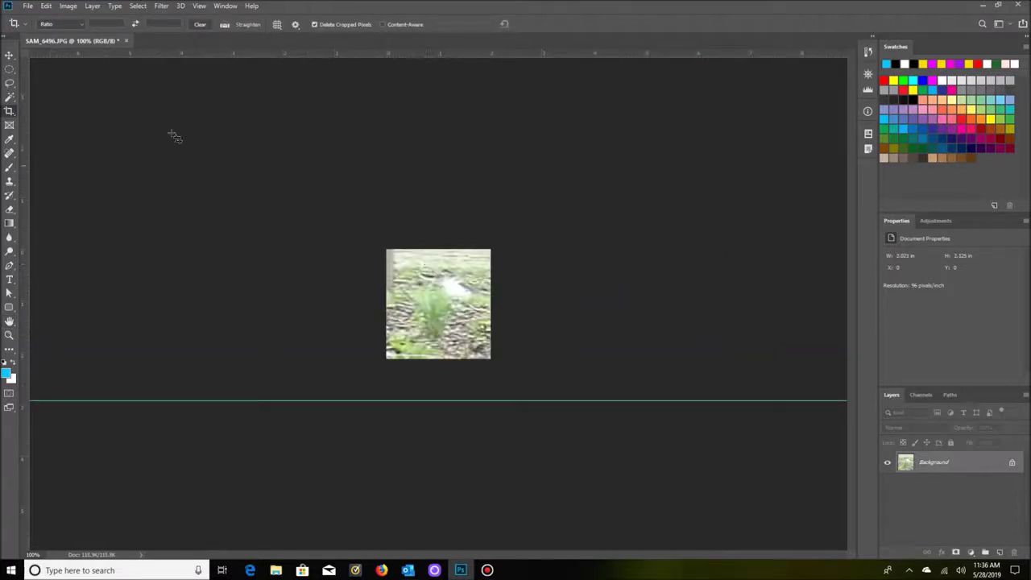
Save the enlarged crop as JPEG SAM_6496a in folder 6496, at High quality 8 with the Baseline (Standard) format
click(29, 7)
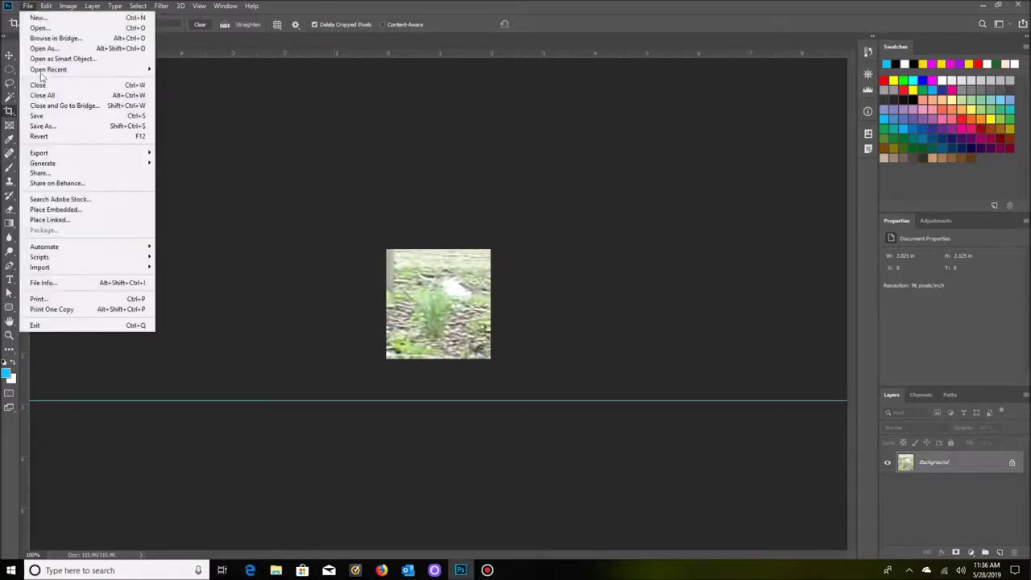
click(49, 127)
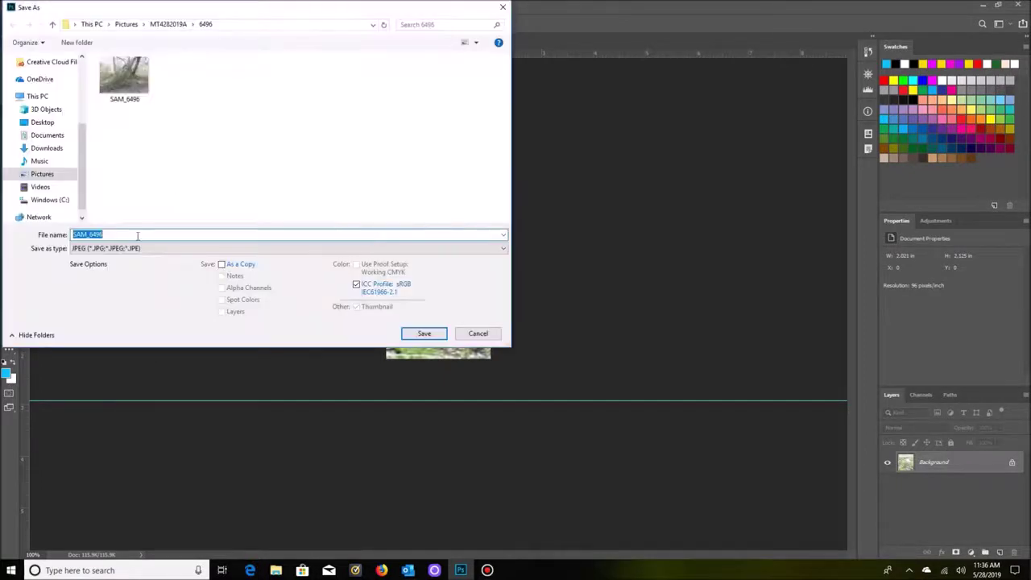
click(104, 234)
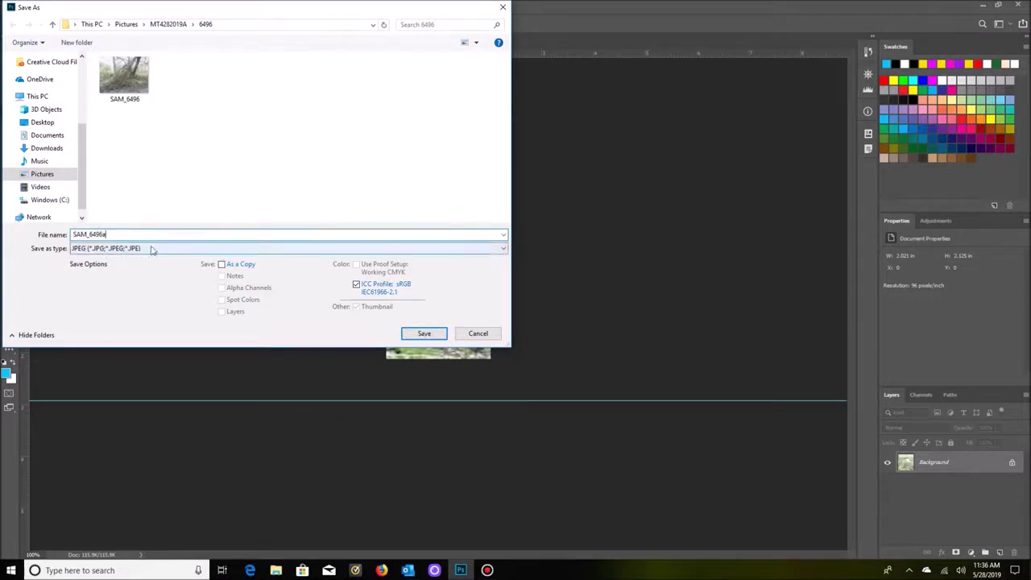
click(424, 333)
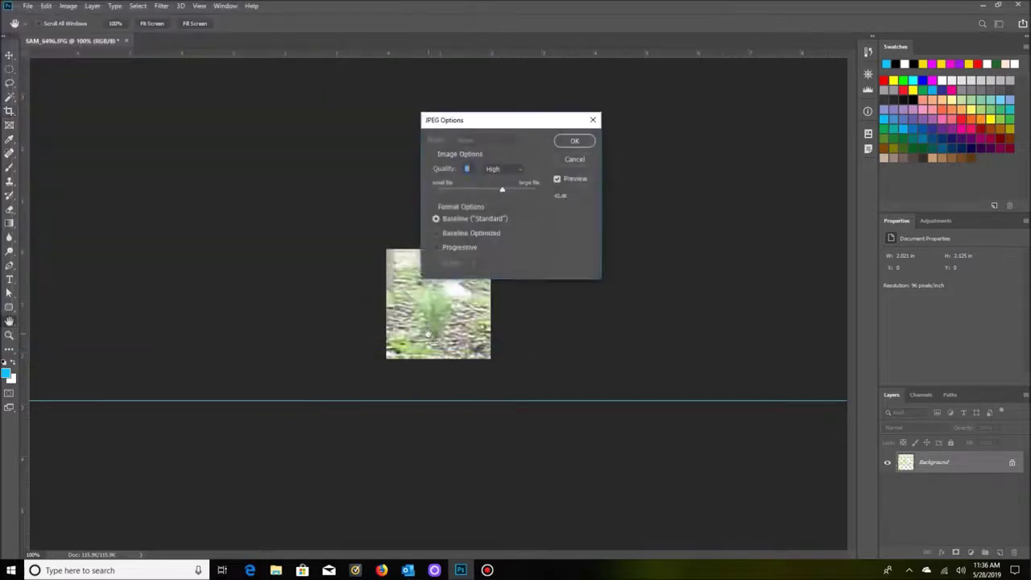
click(574, 141)
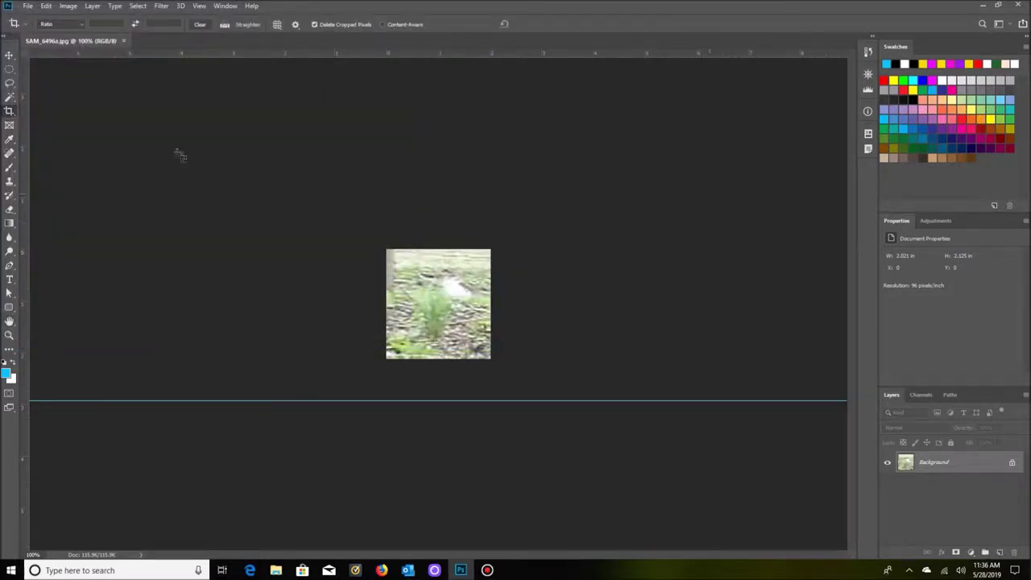
Undo the image resize and the crop to restore the full photo
click(46, 6)
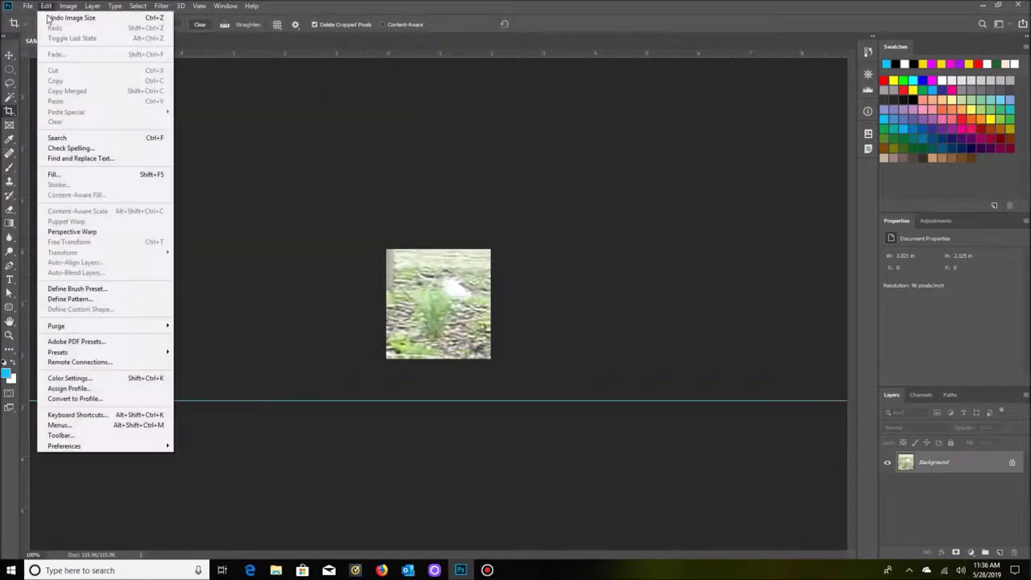
click(64, 18)
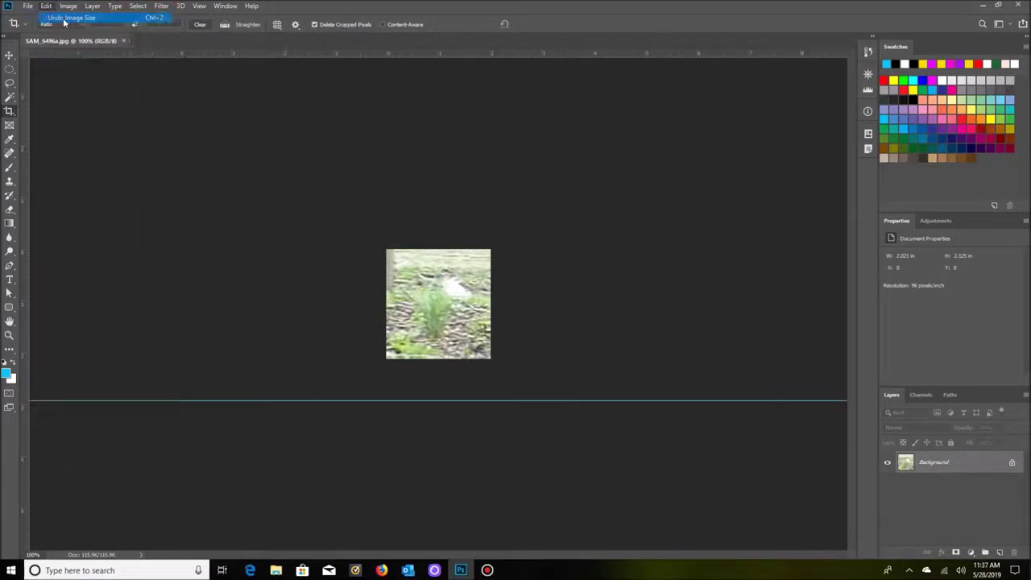
click(46, 6)
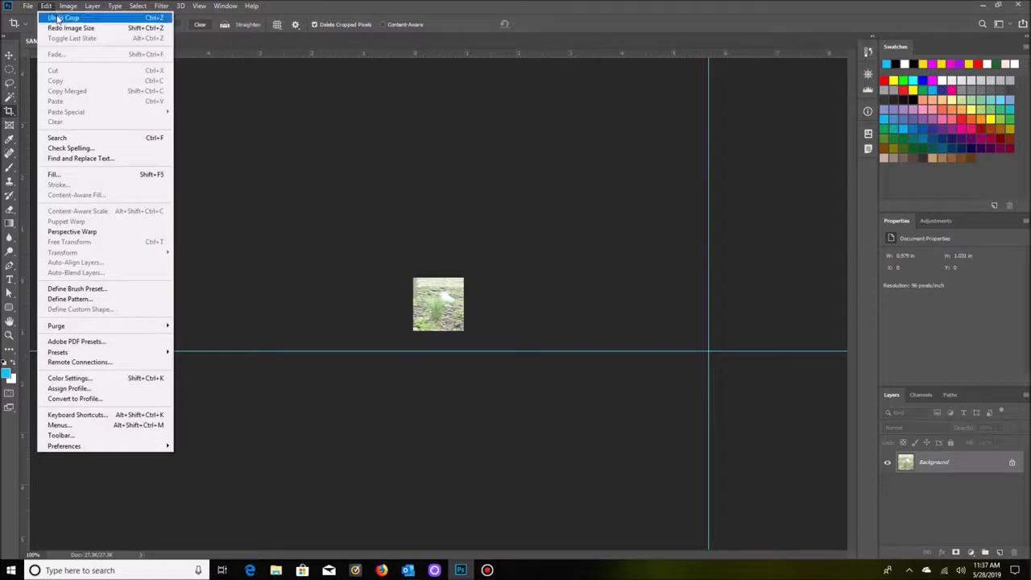
click(58, 18)
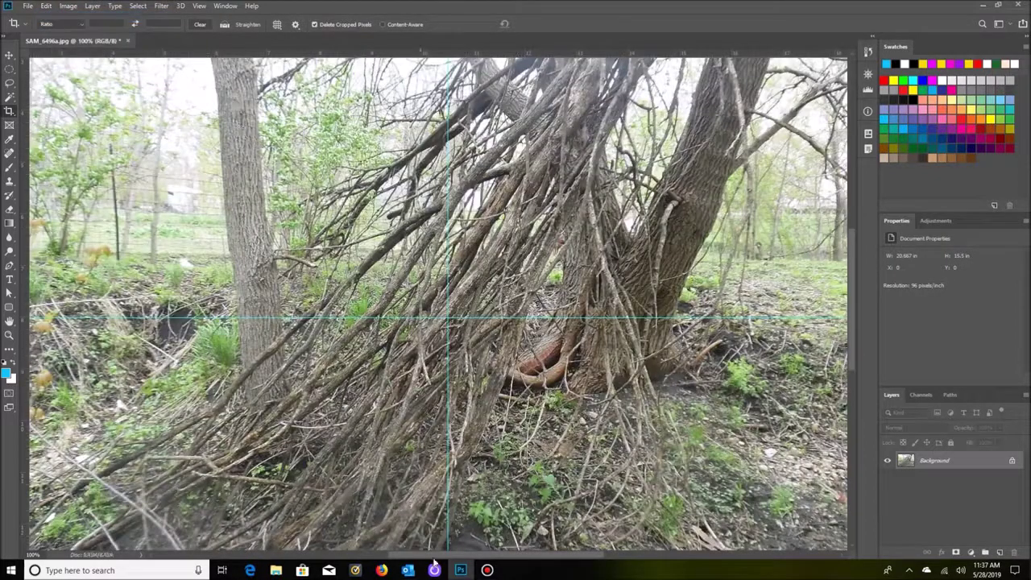
Select a rectangular area around the white object and grass clump beside the slender trunk
drag(439, 555, 395, 559)
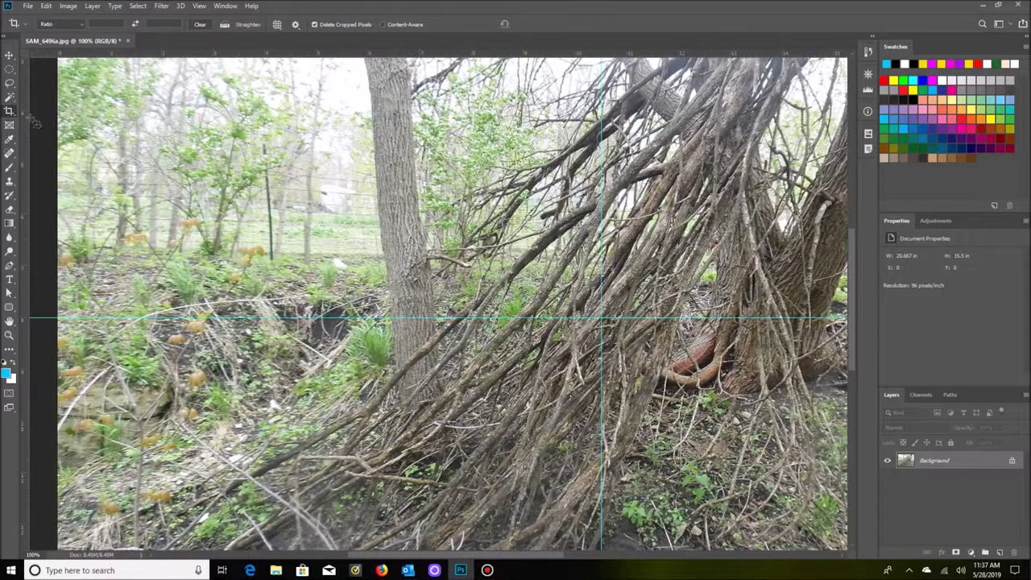
click(9, 69)
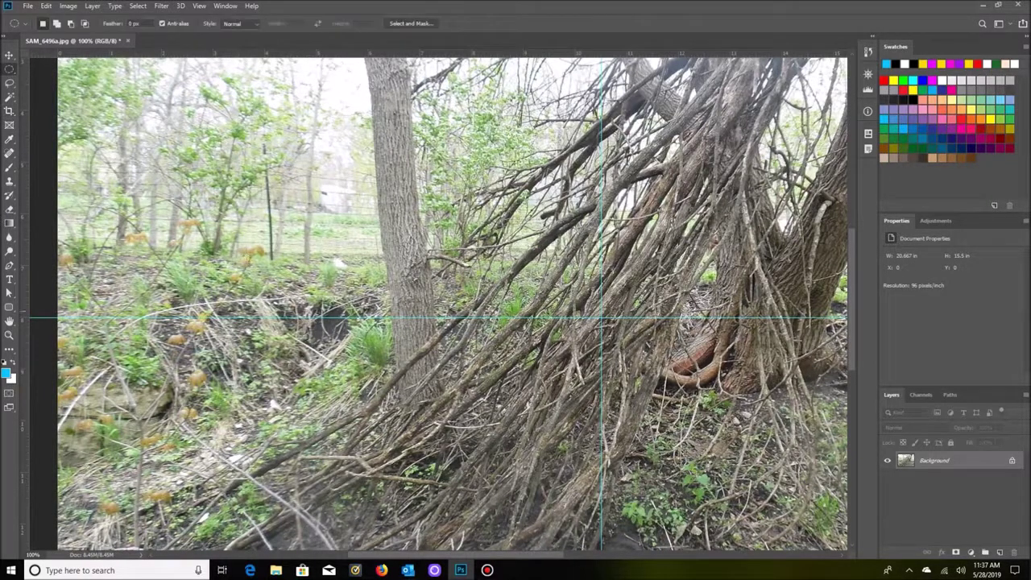
right_click(9, 69)
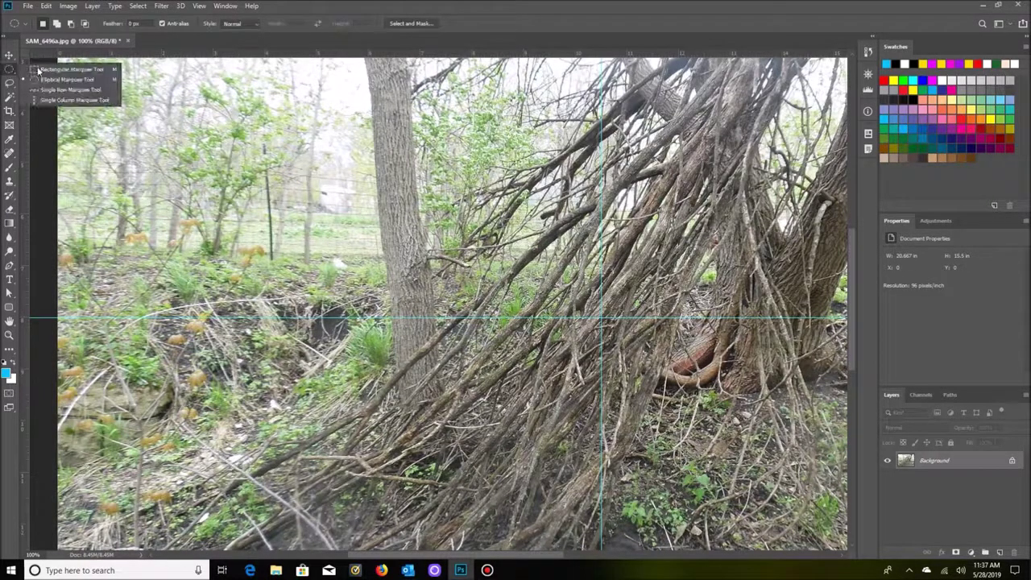
click(54, 70)
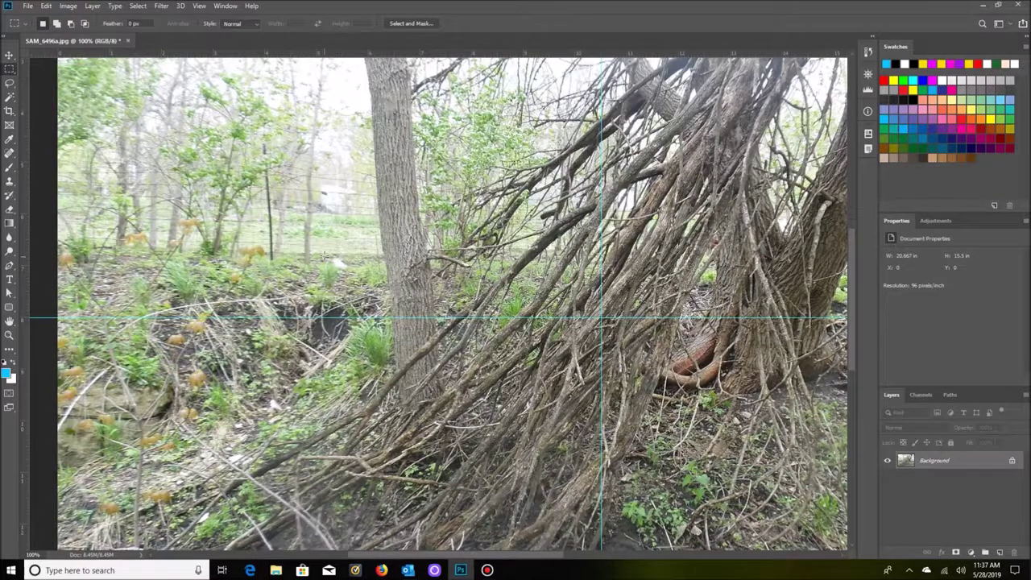
drag(313, 244, 341, 245)
drag(354, 251, 357, 287)
Stroke the selection with a 4 px outside outline in red fb0808, and deselect the area
click(46, 6)
click(91, 185)
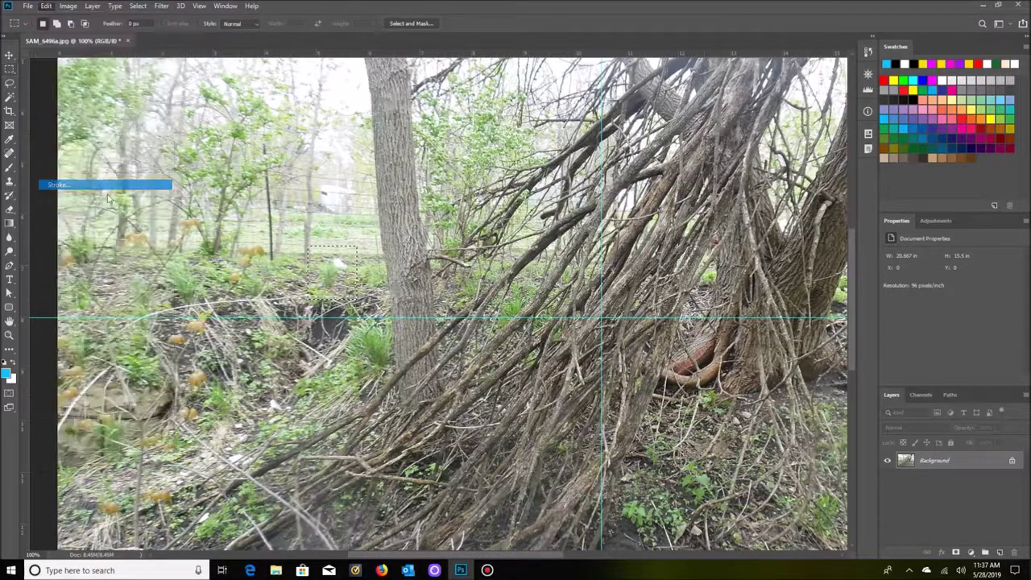
click(475, 170)
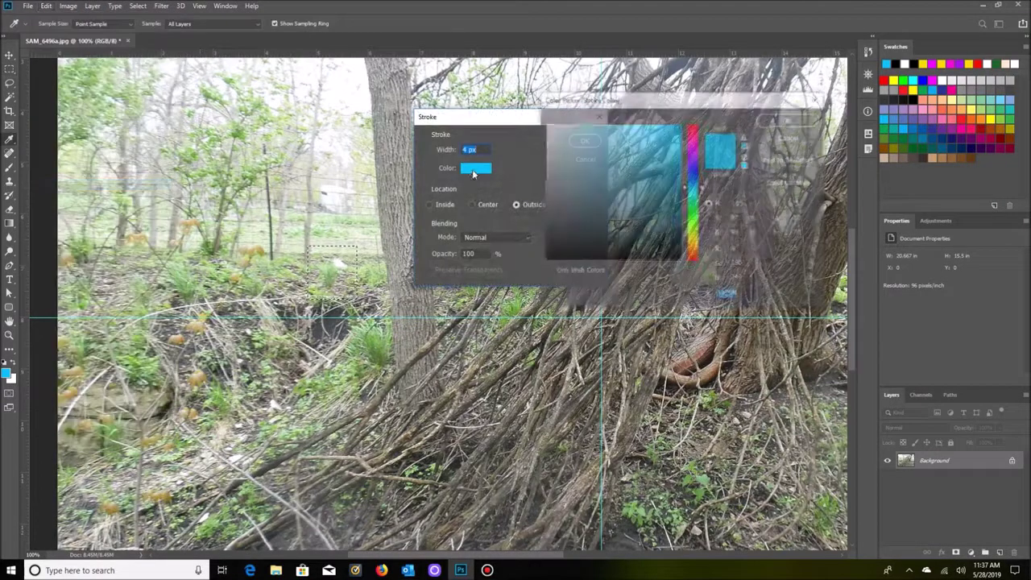
click(697, 129)
drag(686, 127, 688, 116)
click(678, 126)
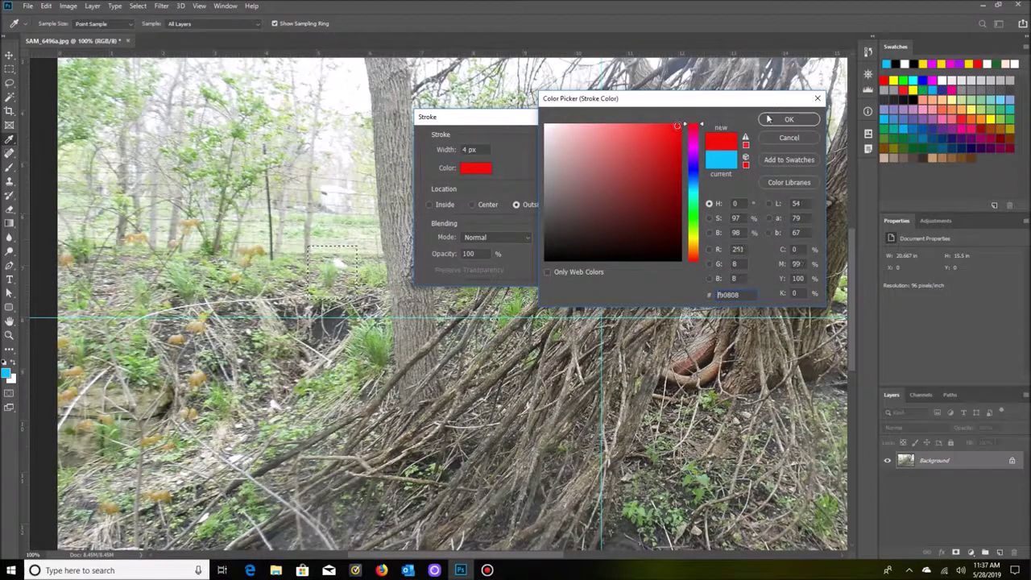
click(782, 120)
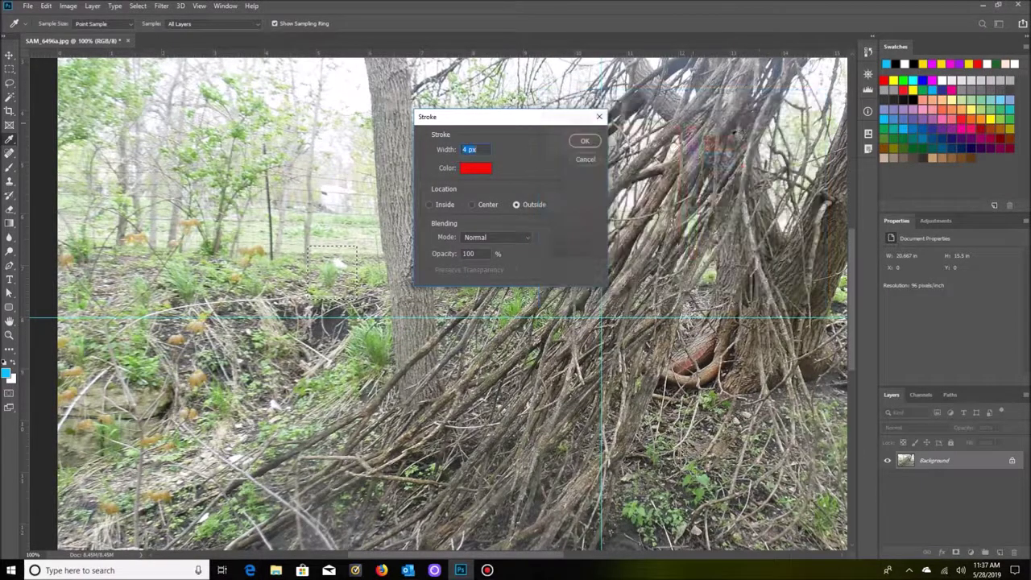
click(585, 142)
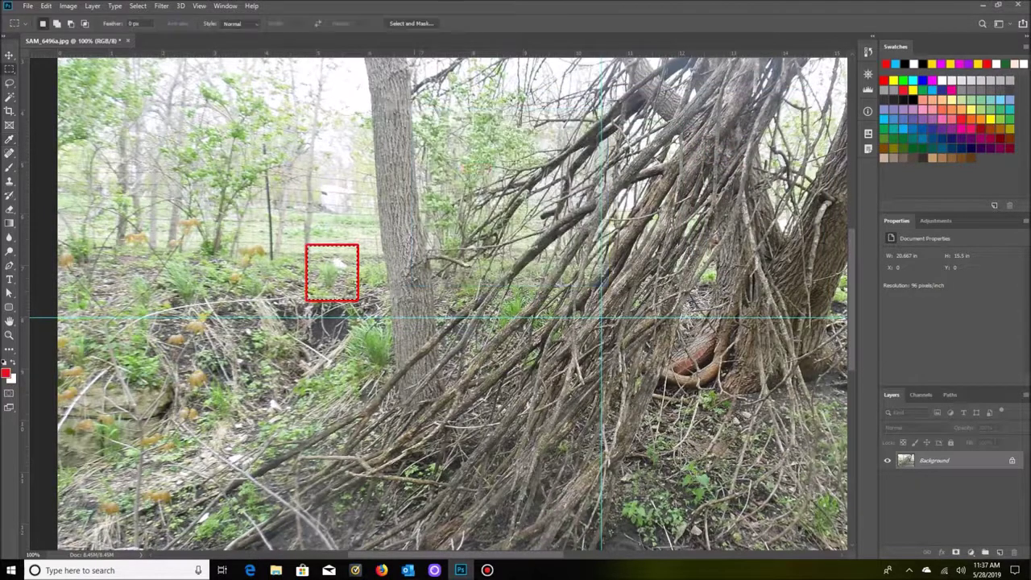
click(138, 6)
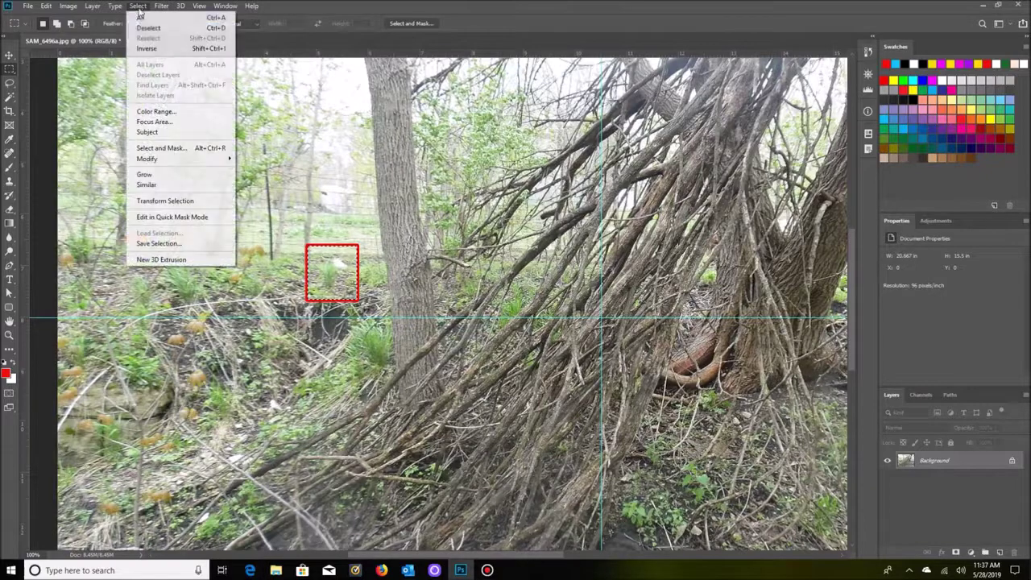
click(144, 25)
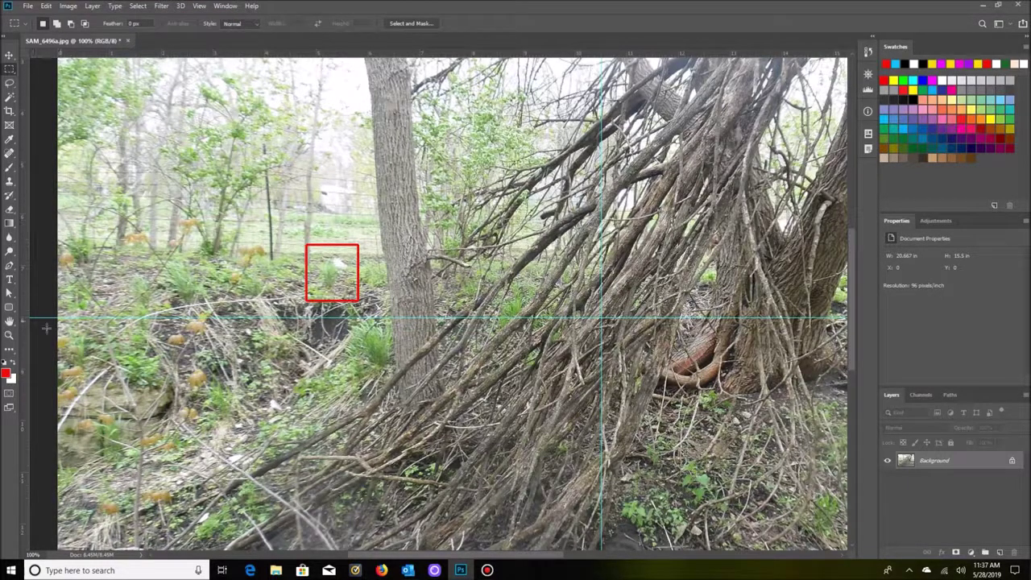
Examine the upper-left quarter of the photo at 200% for small figures, from the fence and framed area up to the treetops and leaning branches
click(10, 335)
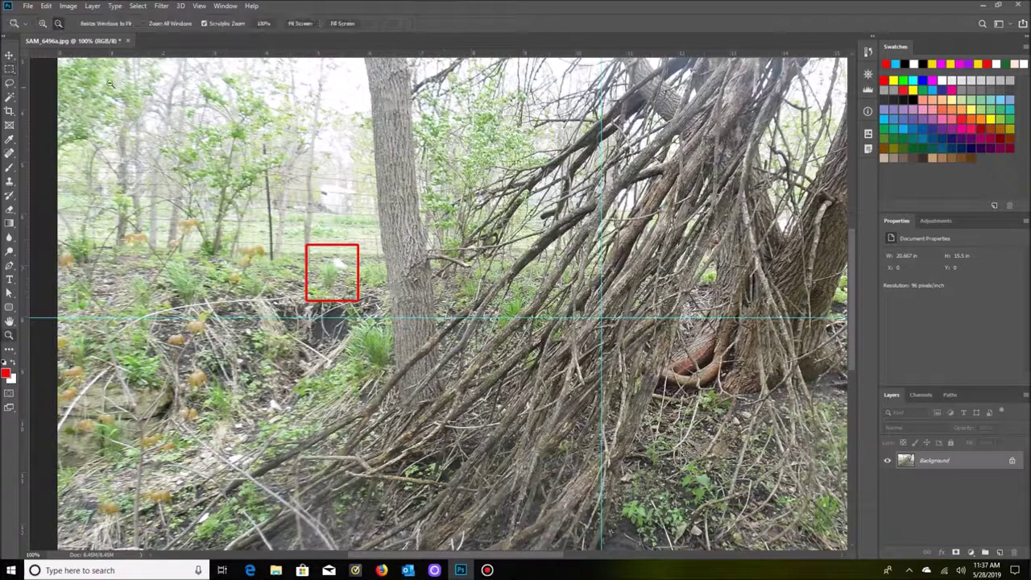
click(43, 23)
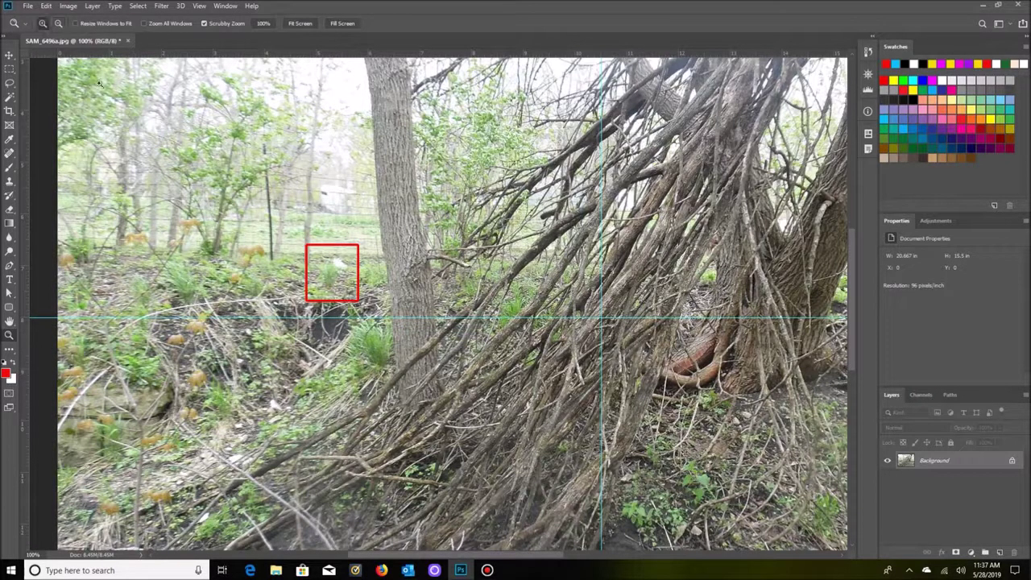
click(166, 186)
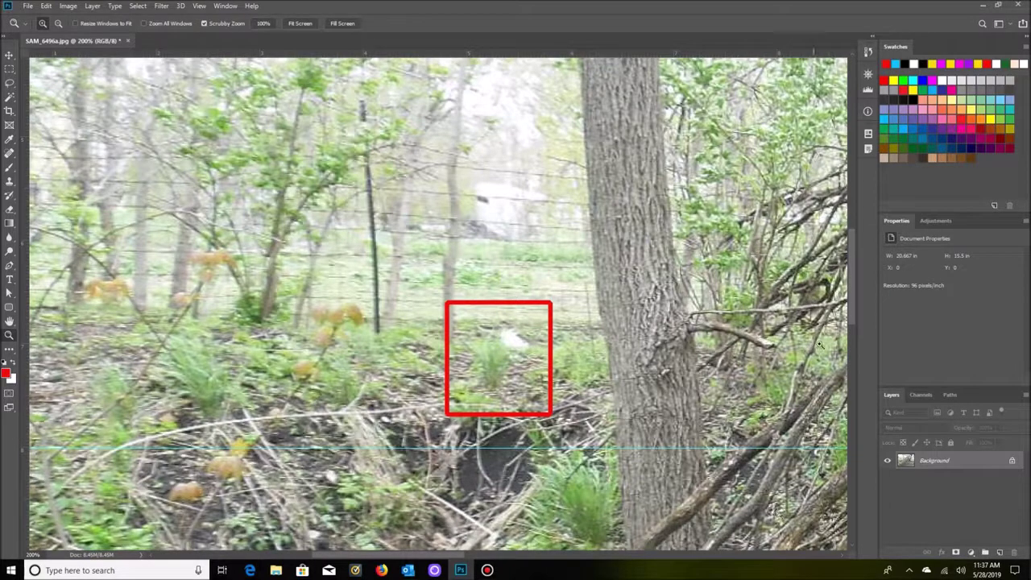
drag(852, 288, 852, 269)
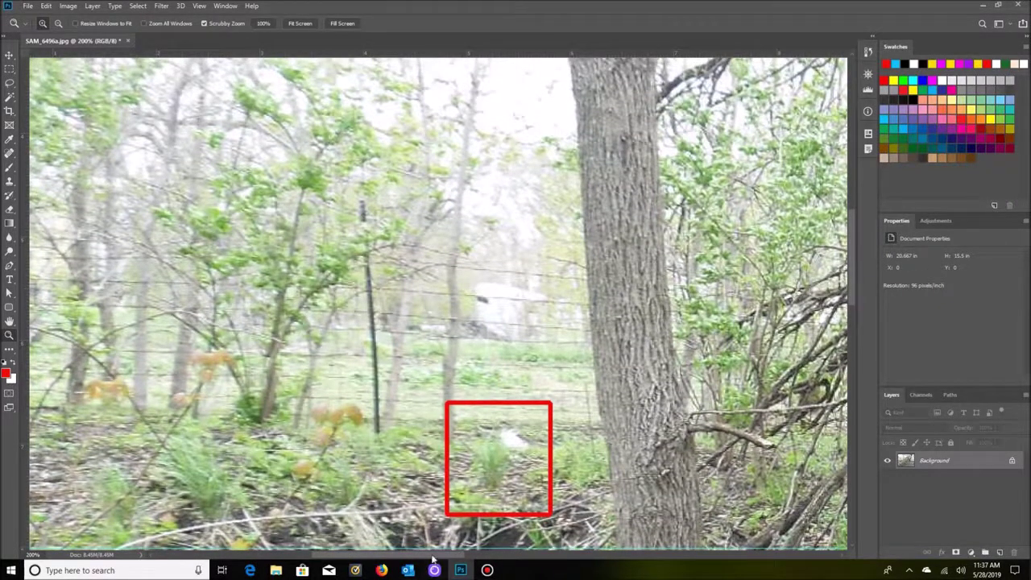
drag(434, 556, 452, 543)
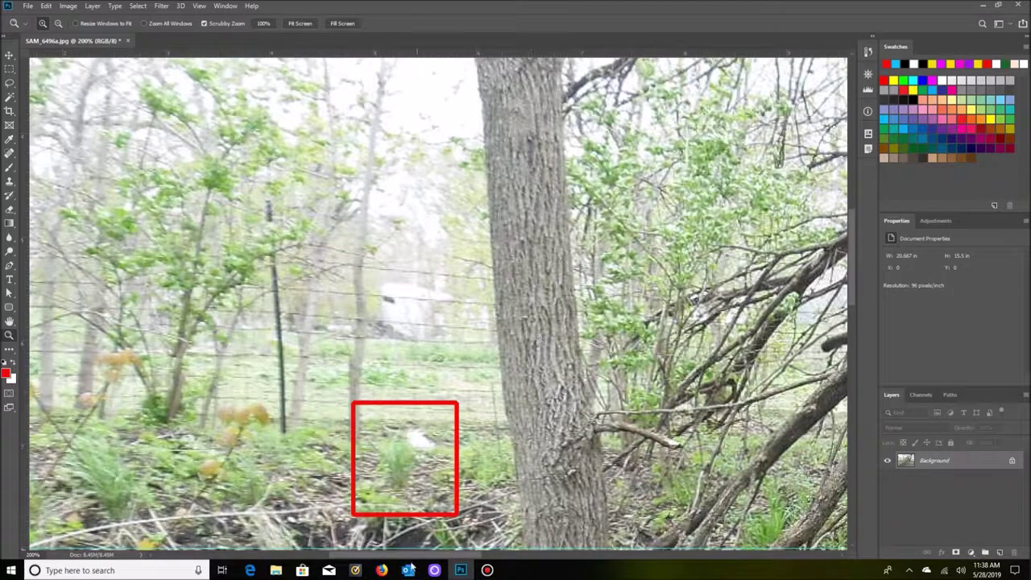
drag(411, 558, 464, 540)
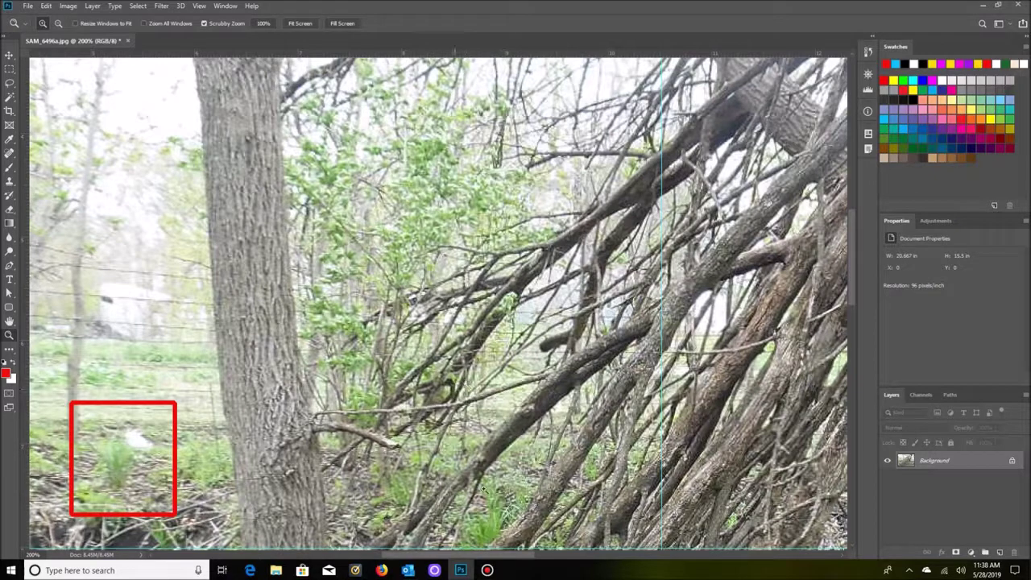
drag(481, 557, 520, 546)
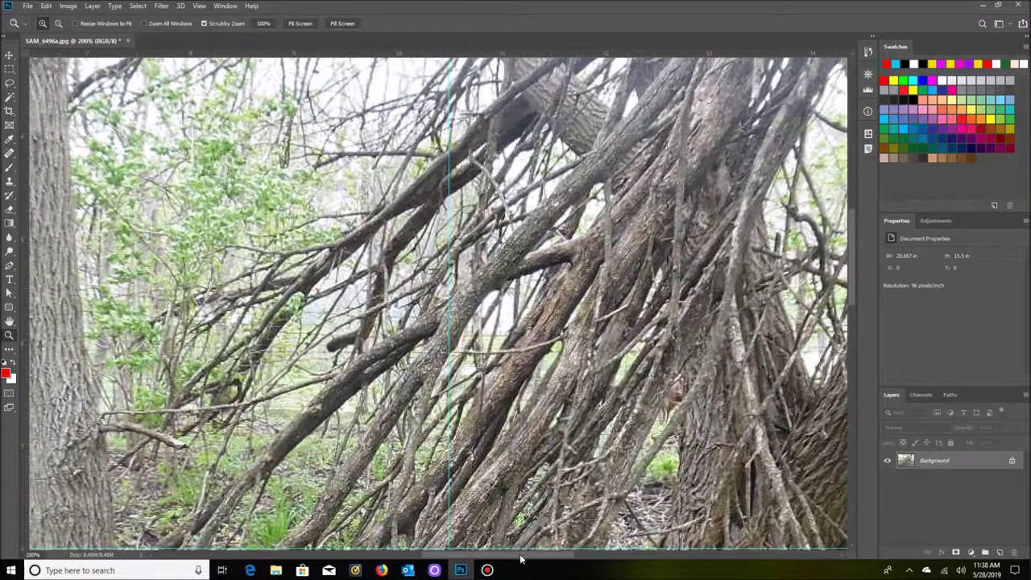
drag(521, 559, 533, 560)
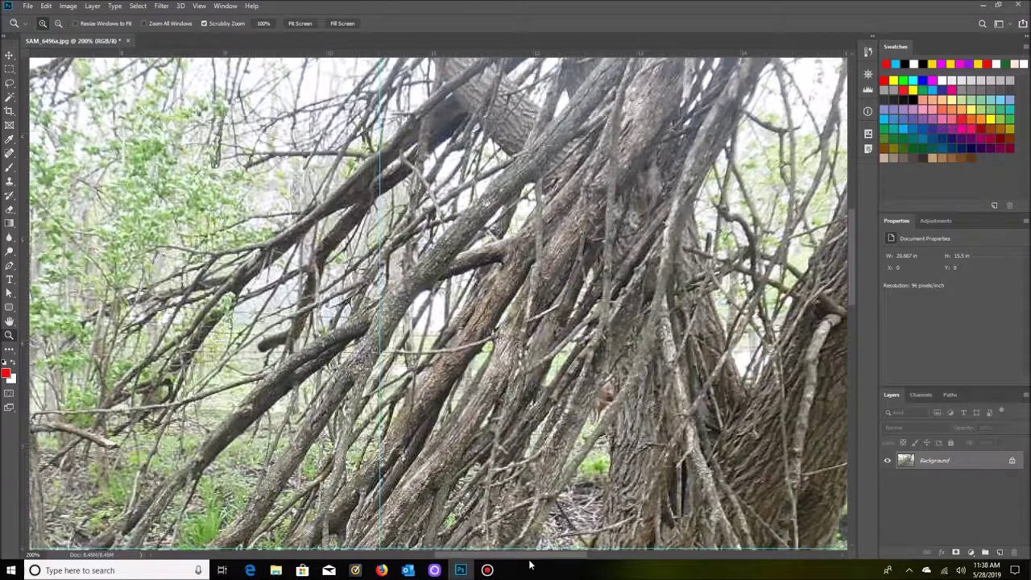
drag(525, 560, 438, 566)
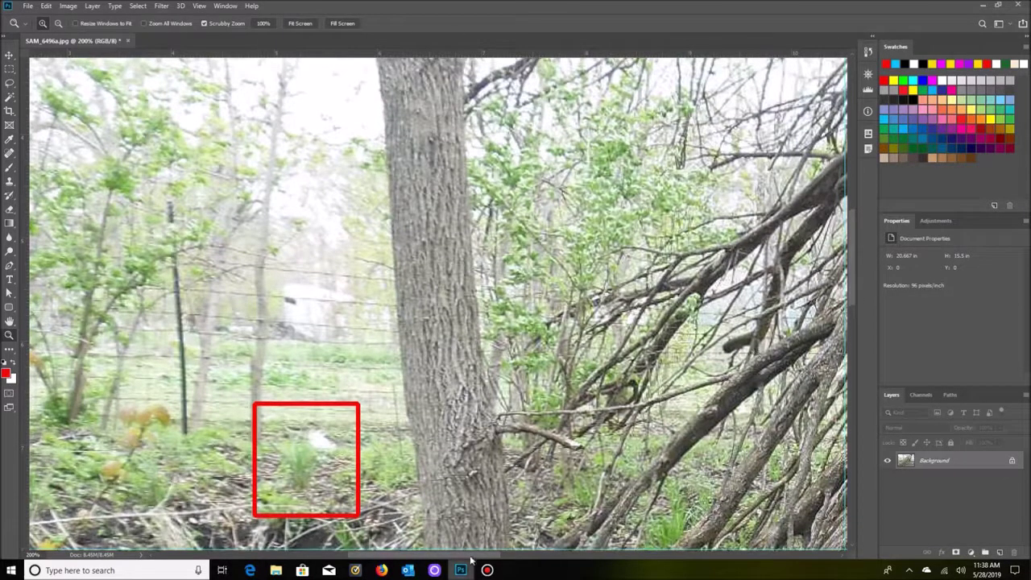
drag(466, 557, 419, 568)
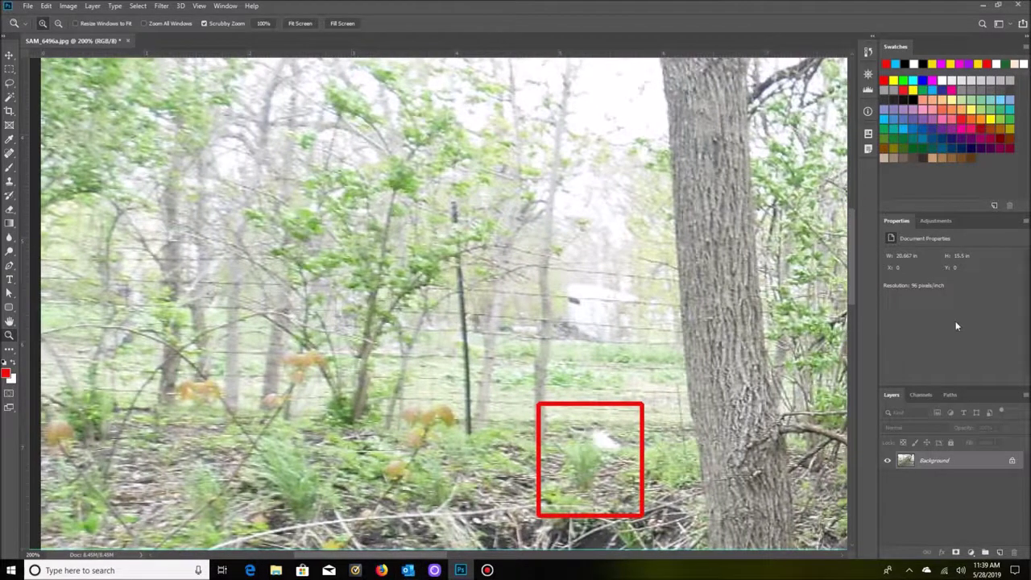
drag(854, 298, 850, 232)
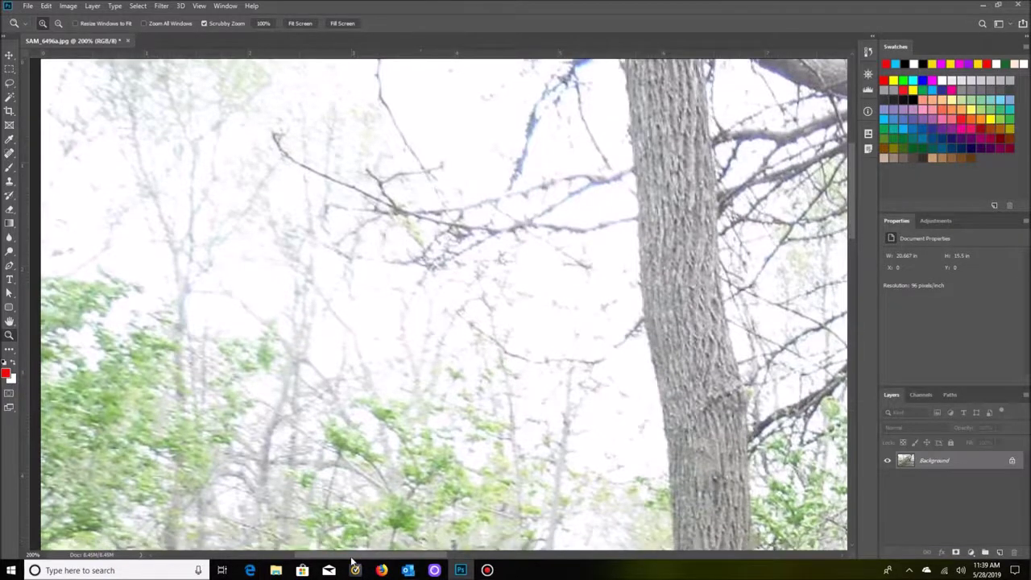
drag(351, 558, 359, 556)
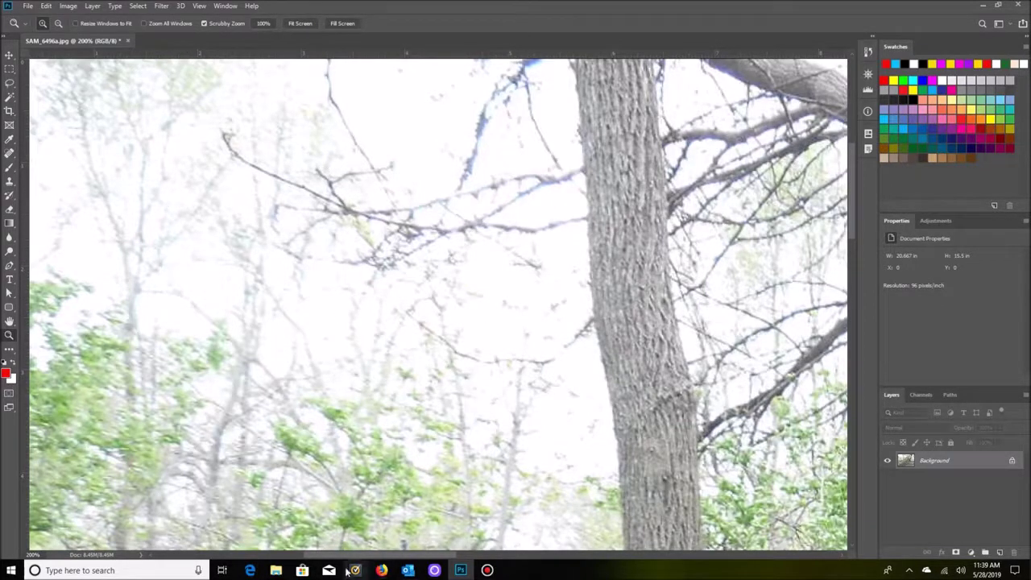
drag(346, 560, 465, 562)
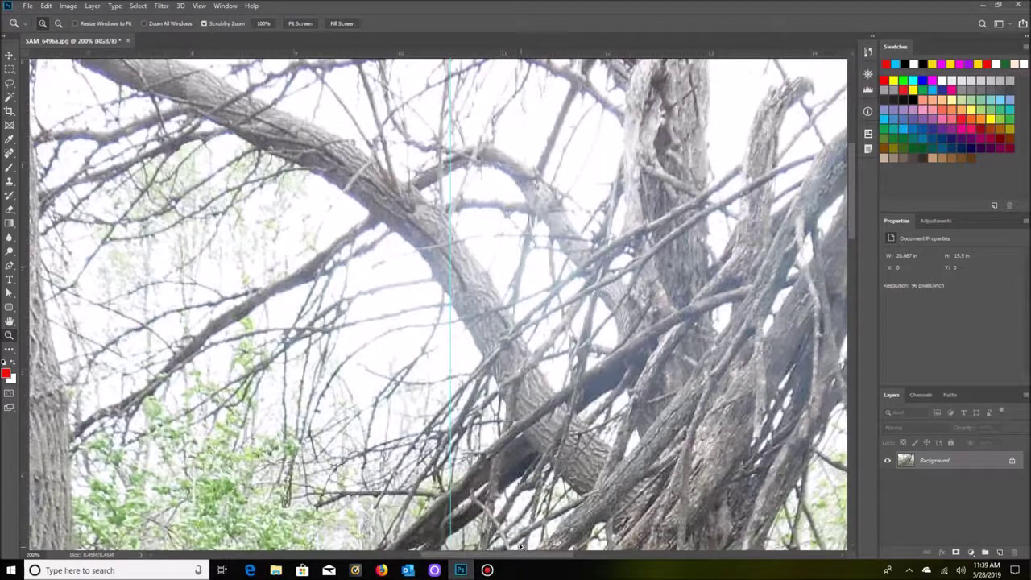
mouse_move(520, 558)
mouse_down()
mouse_move(569, 556)
mouse_move(536, 556)
mouse_up()
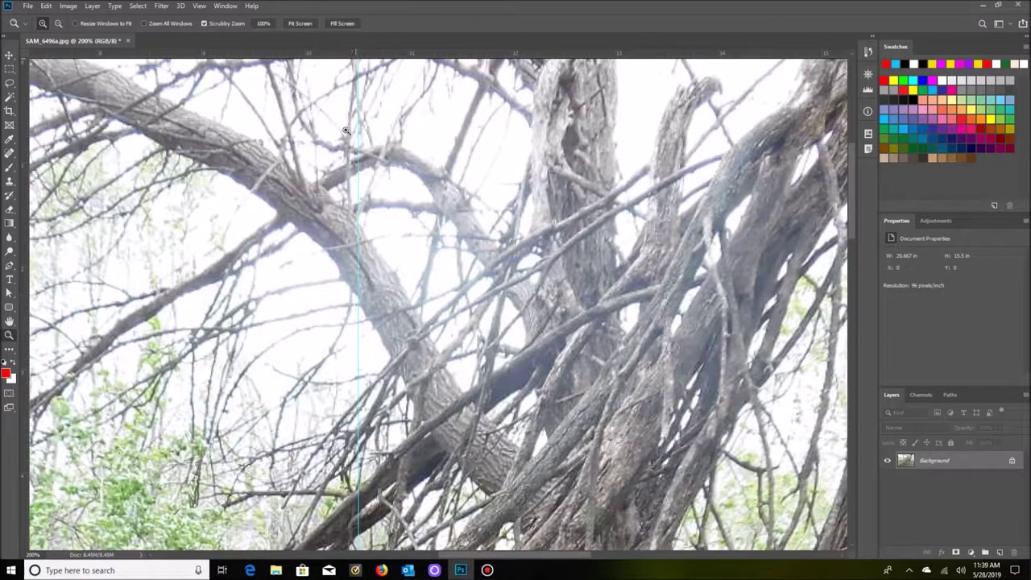
drag(460, 557, 298, 550)
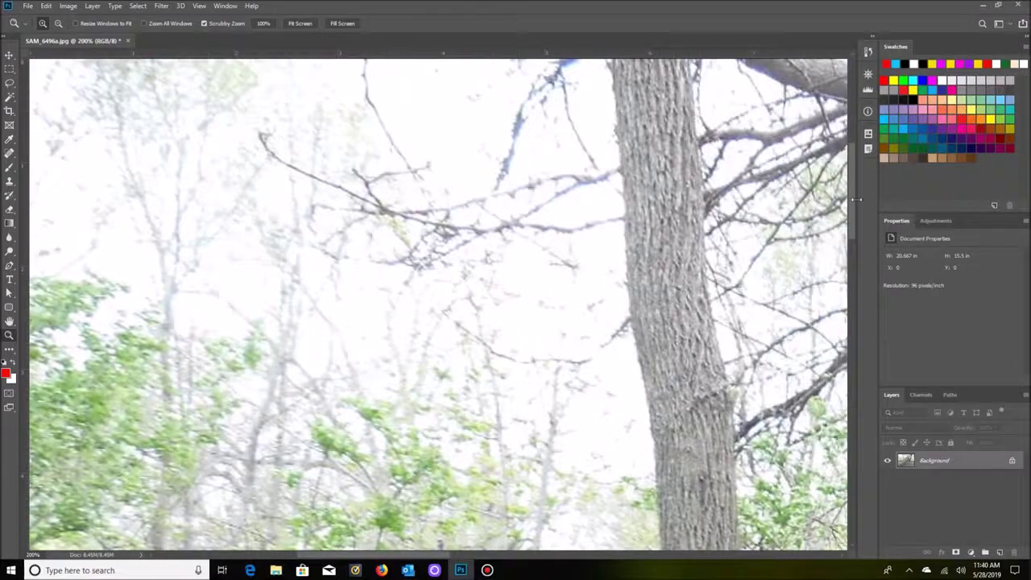
Examine the lower half of the photo at 200%, especially the ground and mud in the lower-right quarter
drag(851, 202, 856, 363)
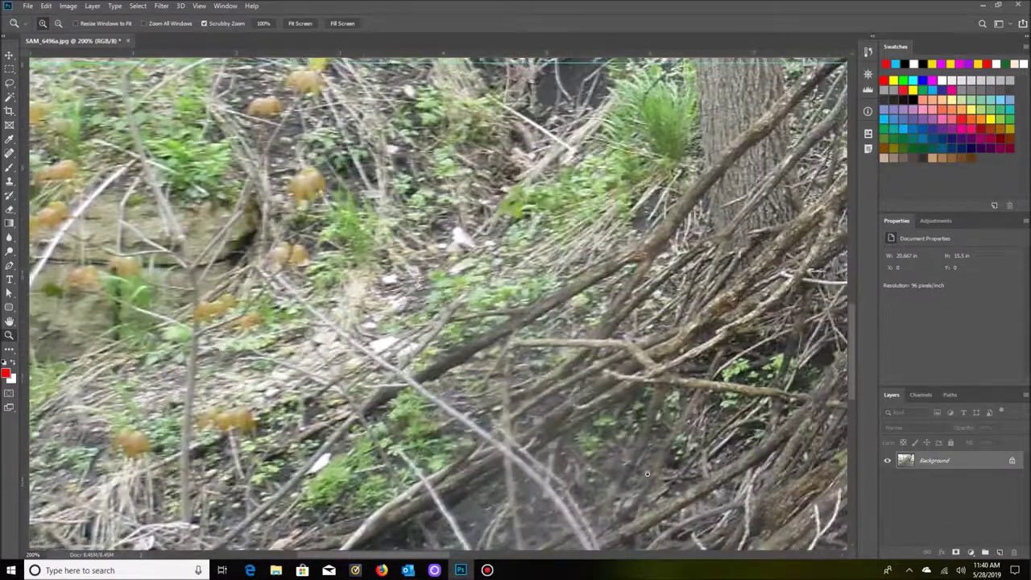
drag(400, 558, 602, 566)
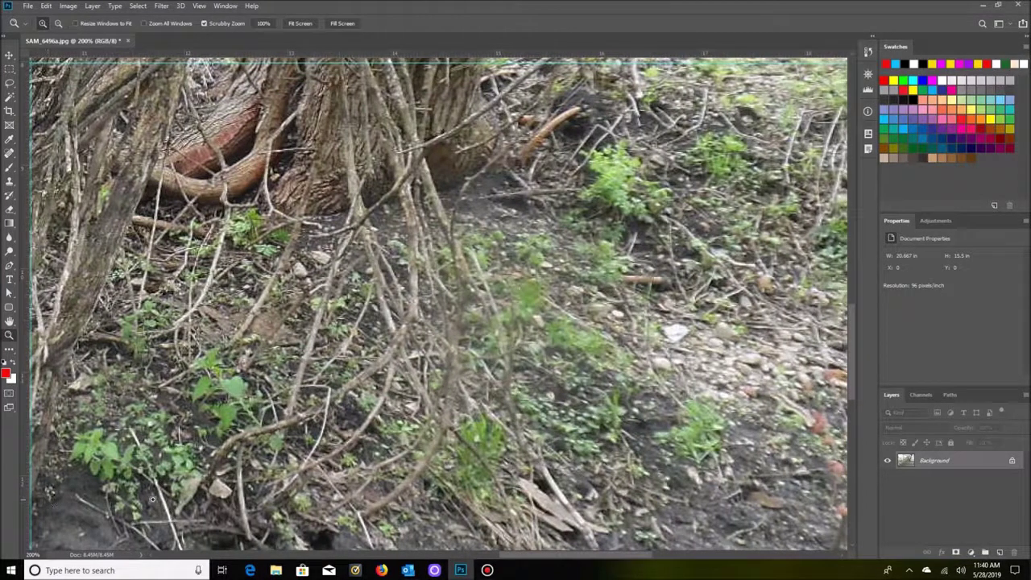
drag(848, 397, 867, 442)
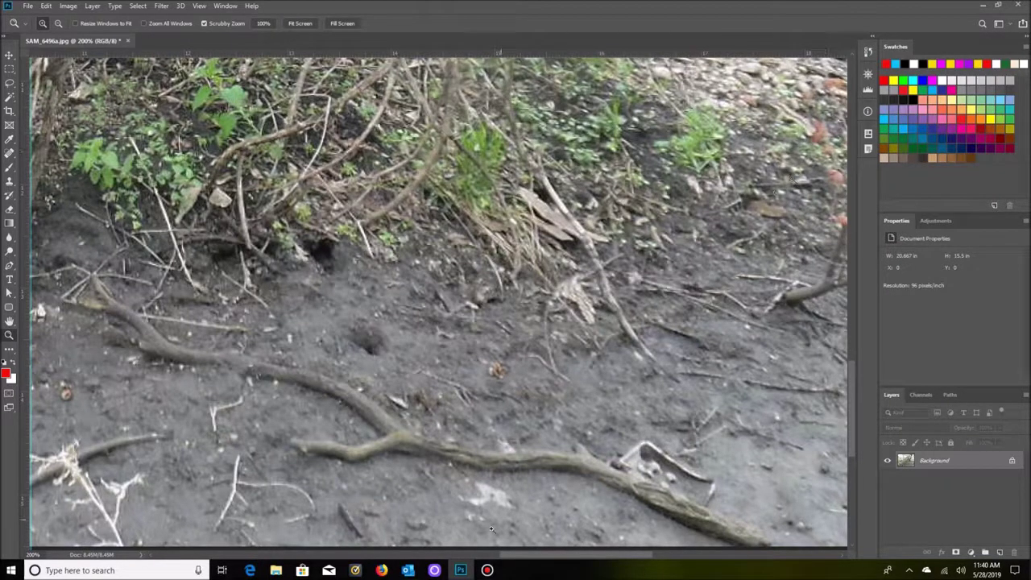
drag(528, 557, 602, 560)
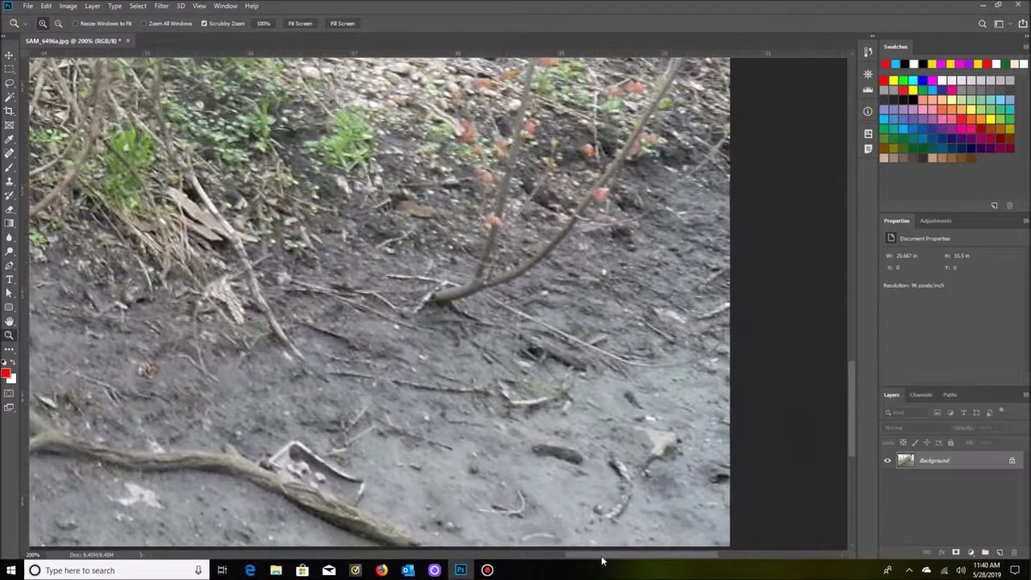
drag(602, 560, 536, 559)
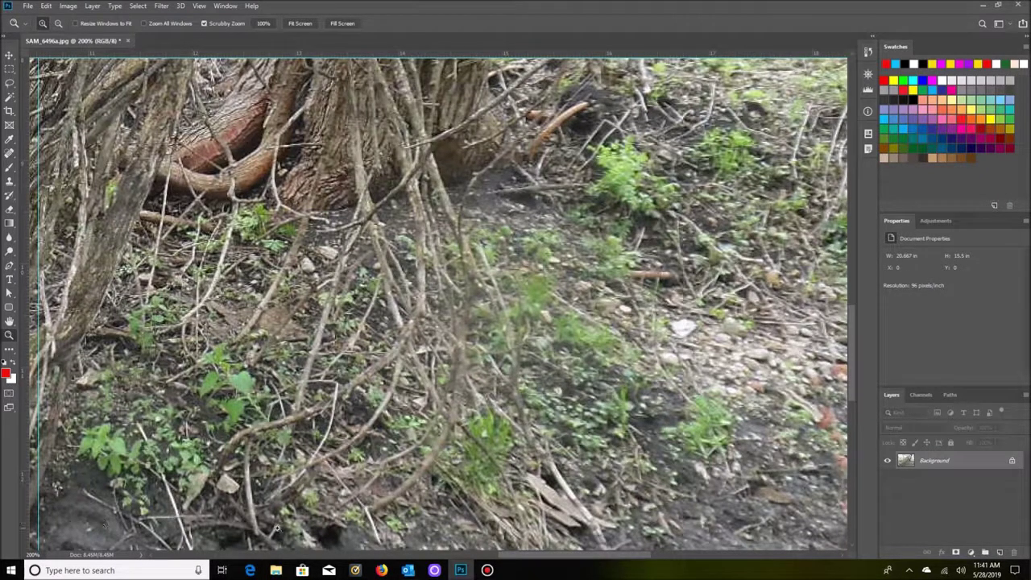
drag(528, 556, 529, 556)
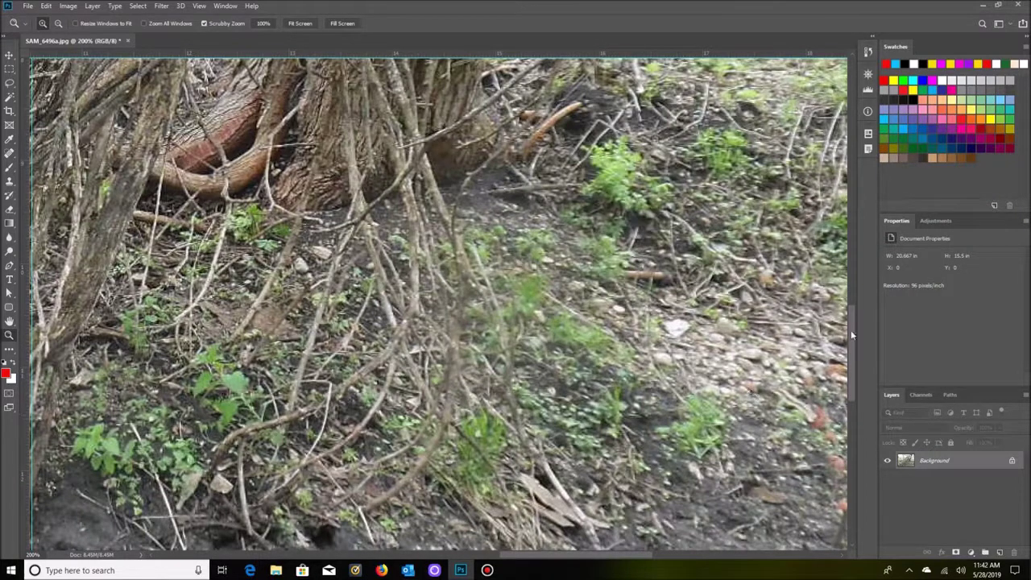
Examine the upper-right quarter of the photo at 200% for small figures, from the thick trunk up to the treetops and right-hand branches
drag(851, 329, 857, 240)
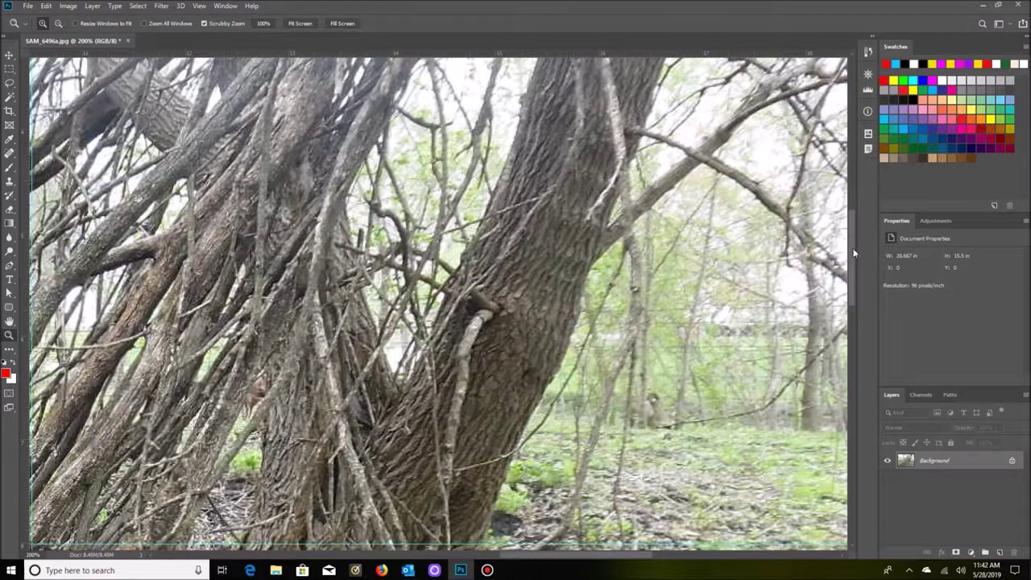
drag(853, 250, 867, 182)
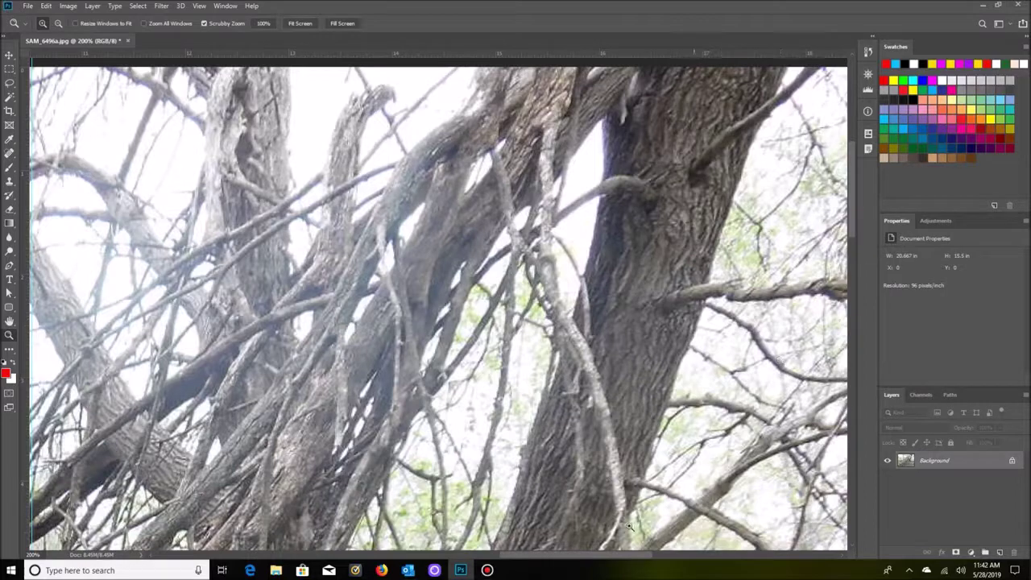
drag(588, 558, 632, 552)
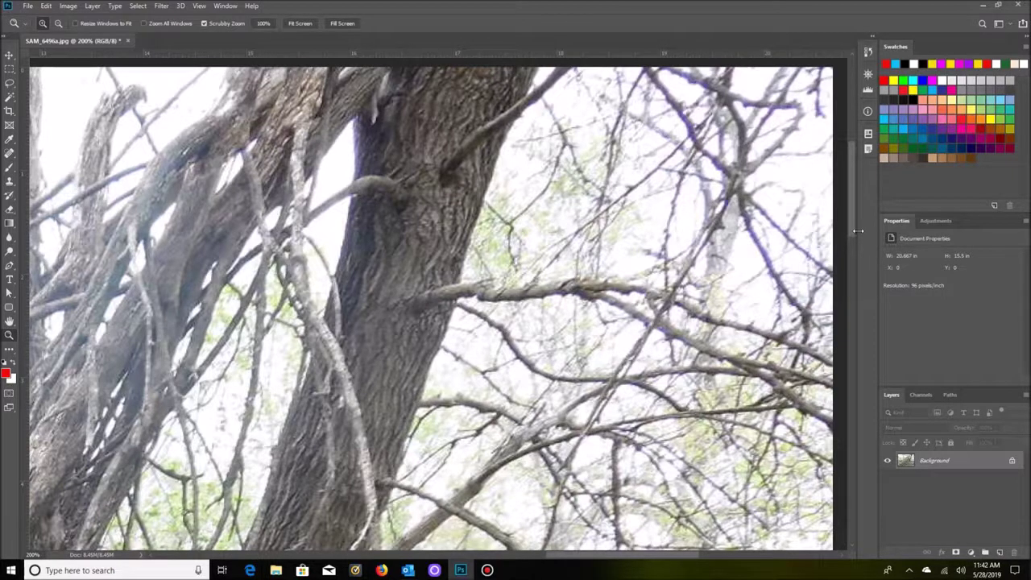
scroll(852, 222, up, 1)
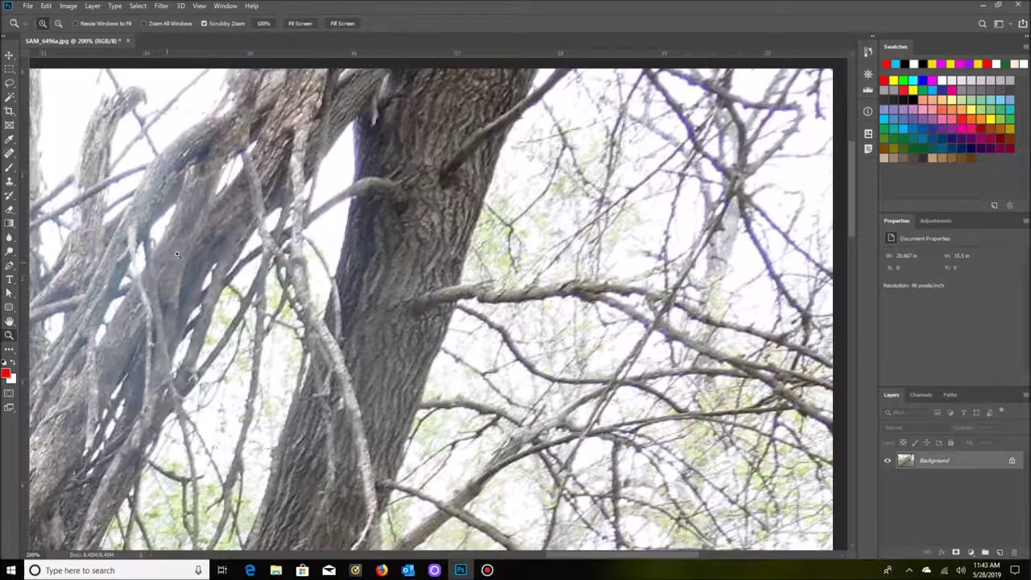
click(59, 24)
click(432, 414)
drag(853, 252, 852, 318)
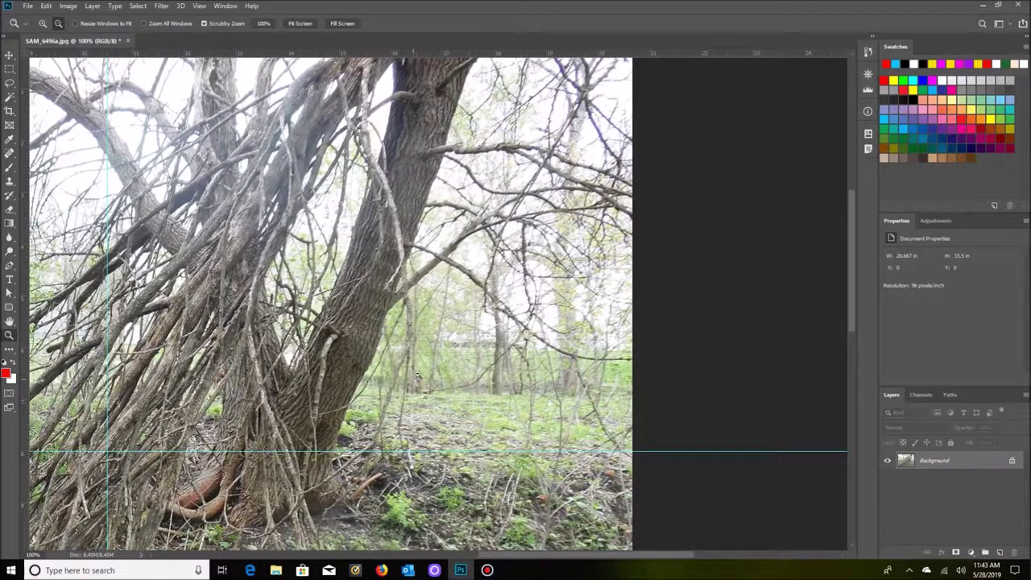
Inspect the woodland background behind the thick trunk and the gaps among the leaning branches at 200%
click(43, 23)
click(420, 393)
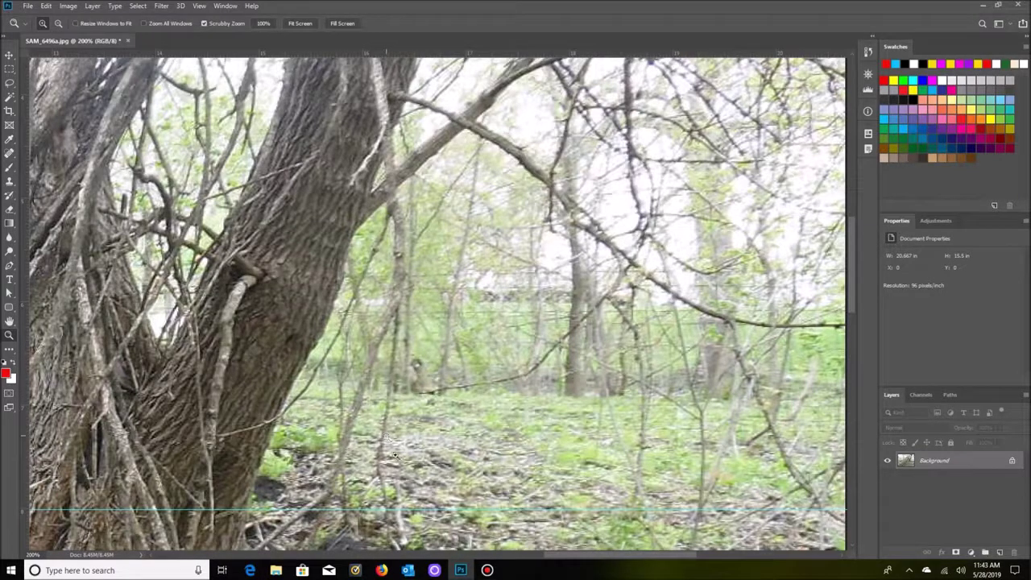
drag(557, 558, 506, 558)
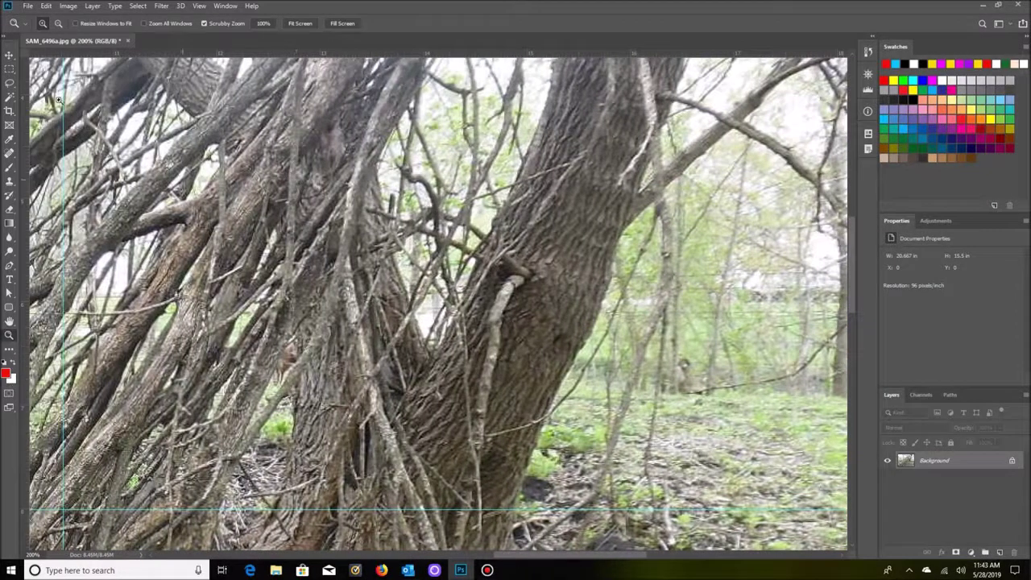
click(59, 25)
click(393, 440)
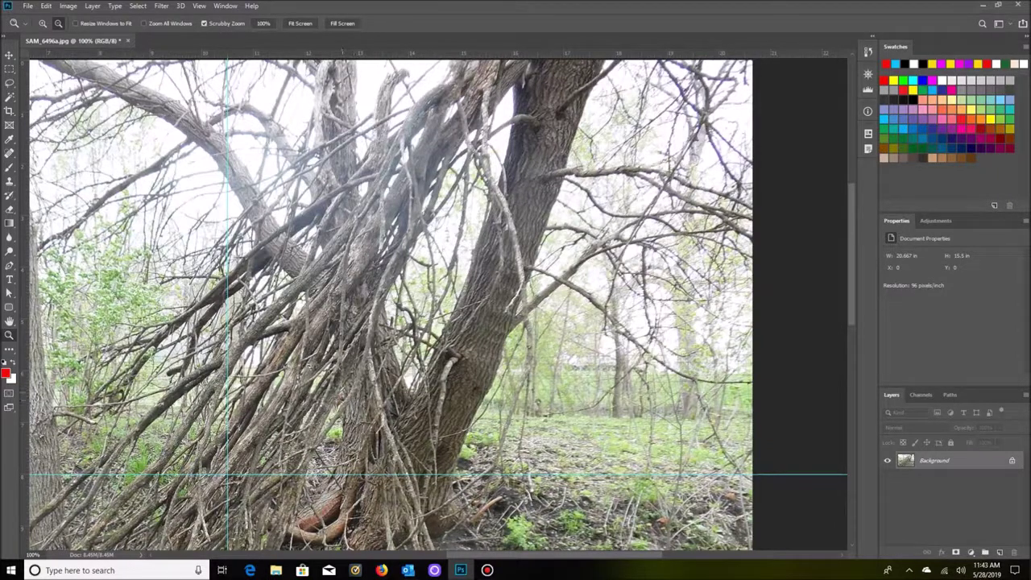
click(43, 25)
click(344, 400)
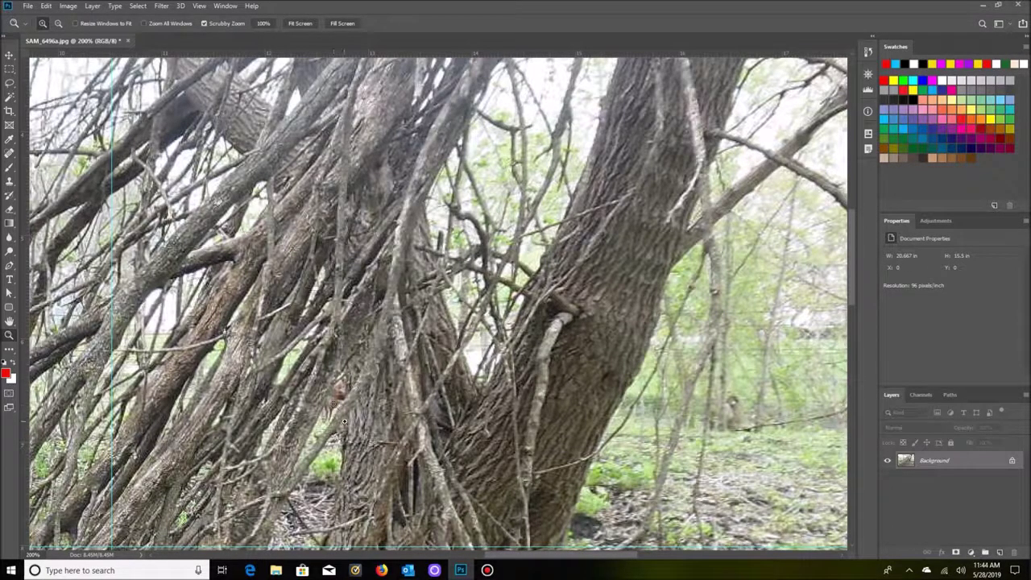
click(57, 22)
click(339, 323)
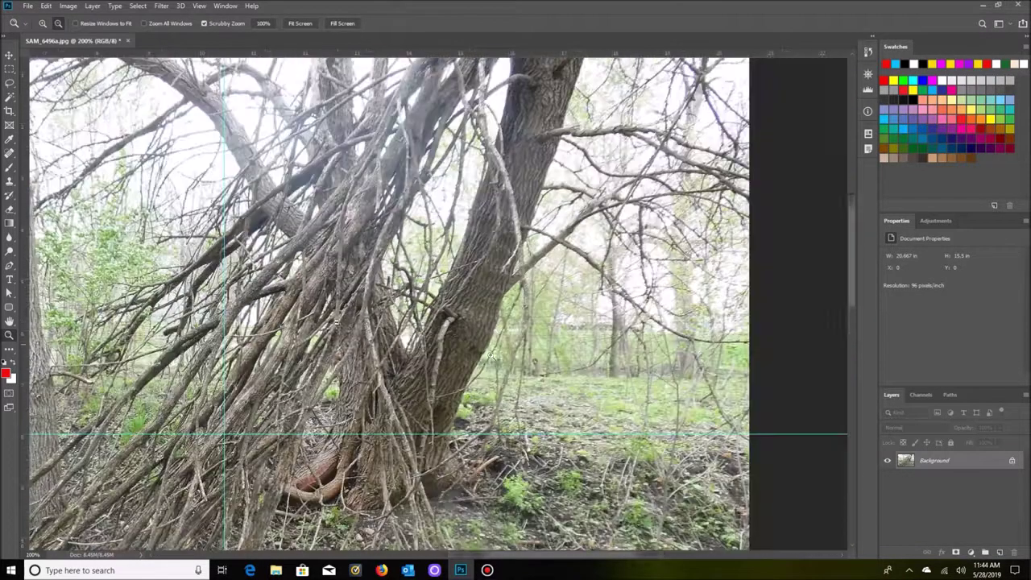
Examine the lower half of the photo at 100% and the planted bank beside the tree base at 200% for small figures
scroll(856, 305, down, 2)
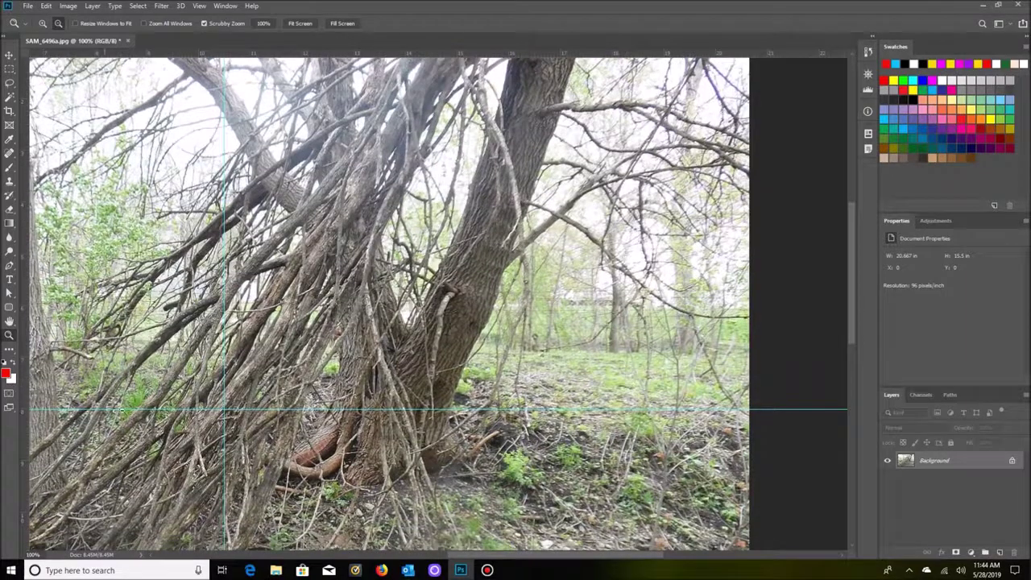
drag(482, 556, 434, 568)
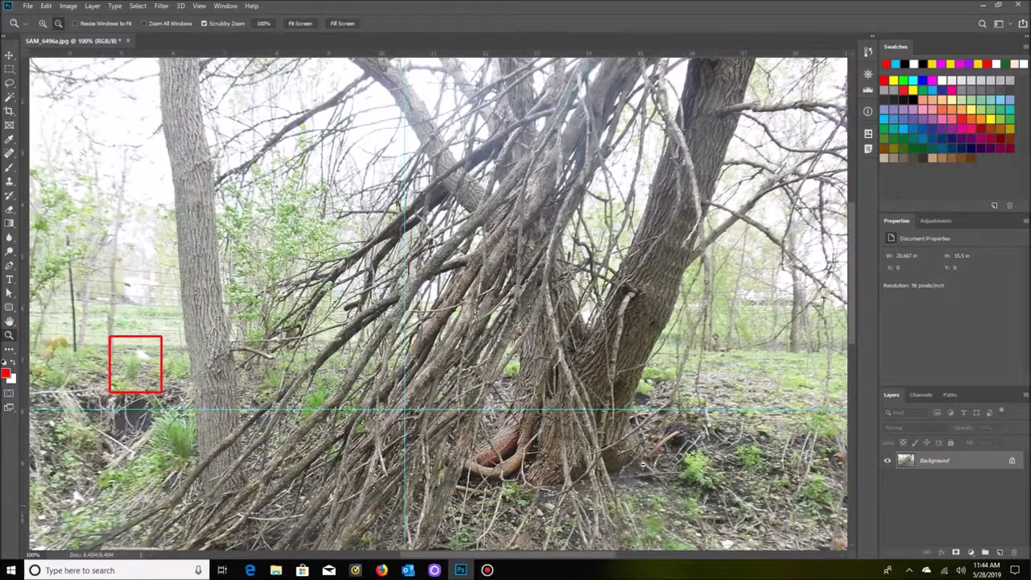
drag(852, 280, 852, 355)
drag(565, 557, 540, 555)
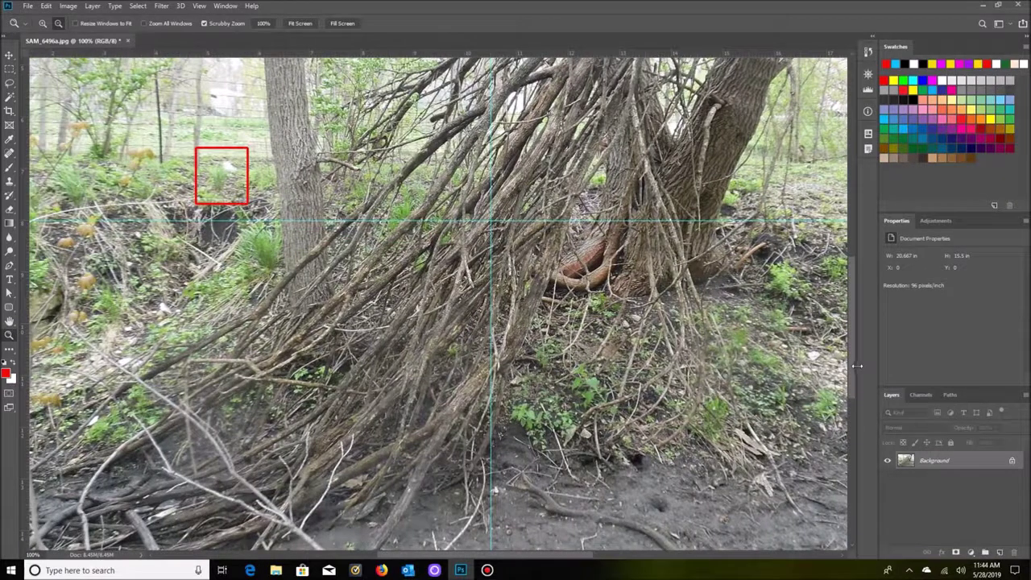
drag(852, 370, 848, 395)
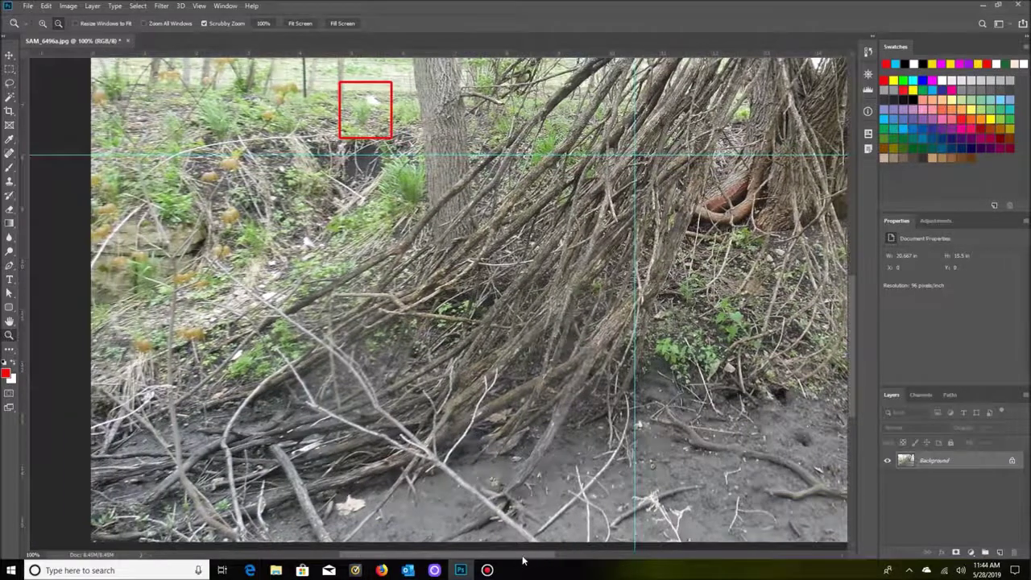
drag(523, 560, 532, 558)
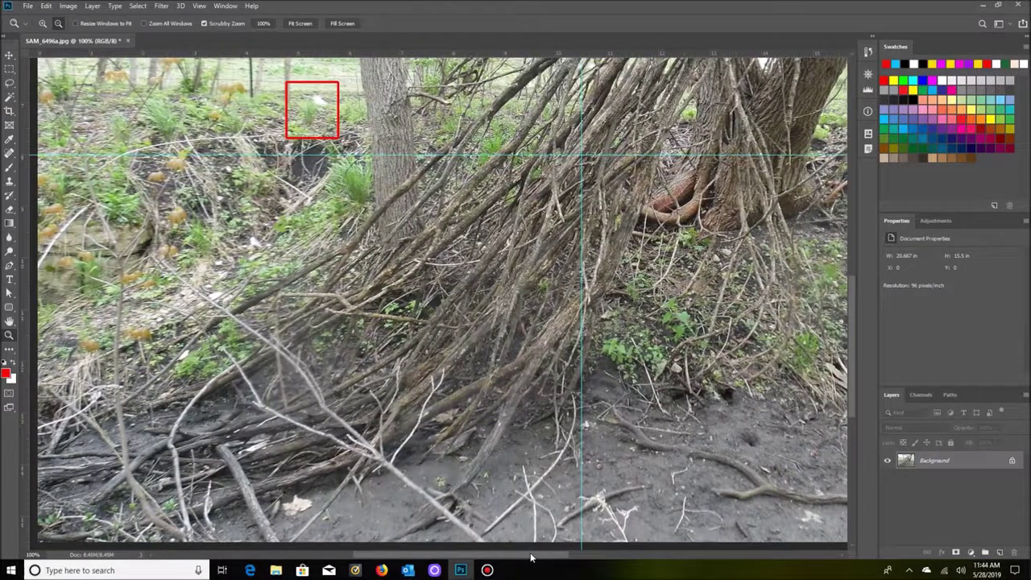
drag(531, 558, 606, 538)
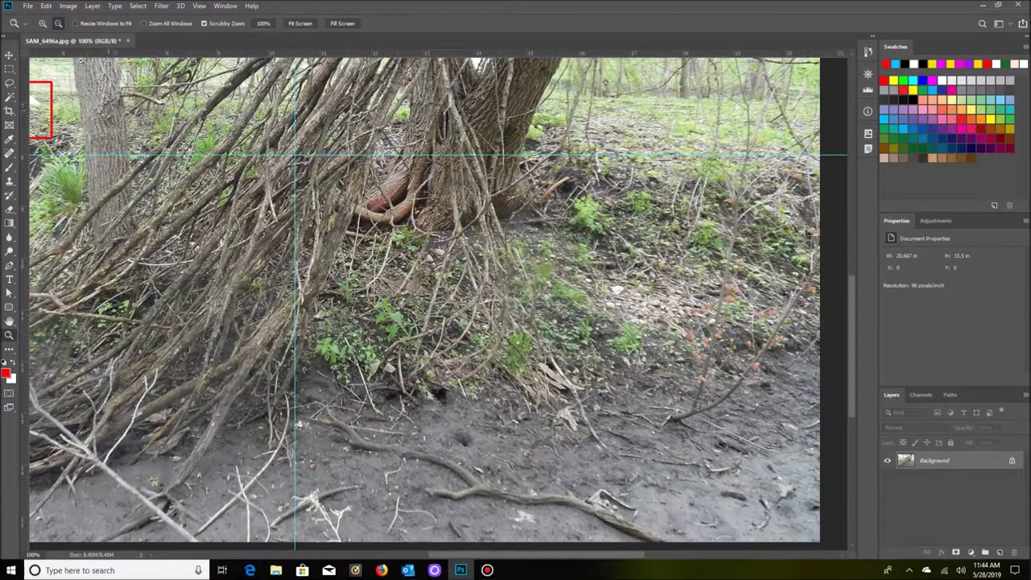
click(42, 24)
click(650, 188)
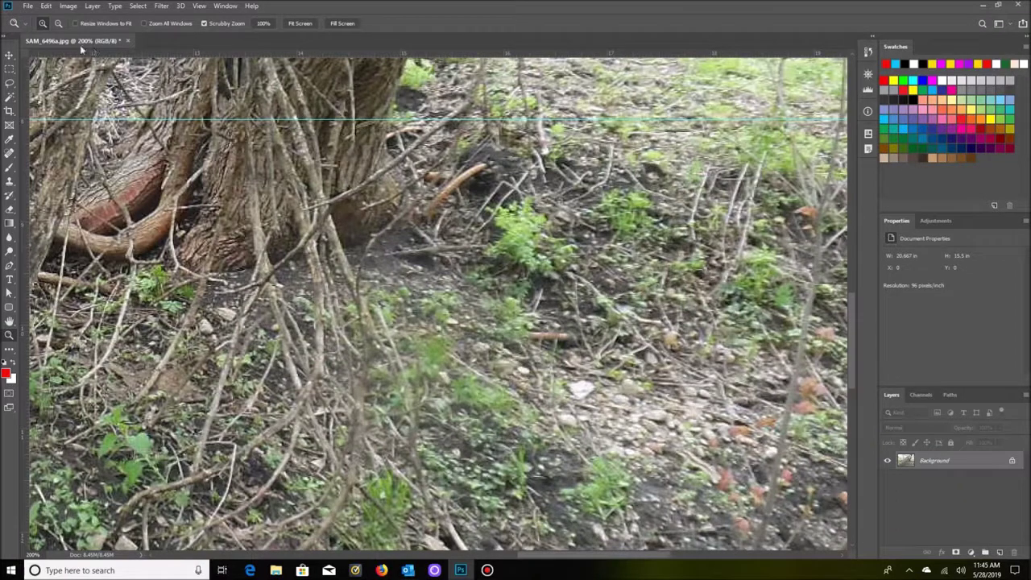
click(58, 22)
click(487, 269)
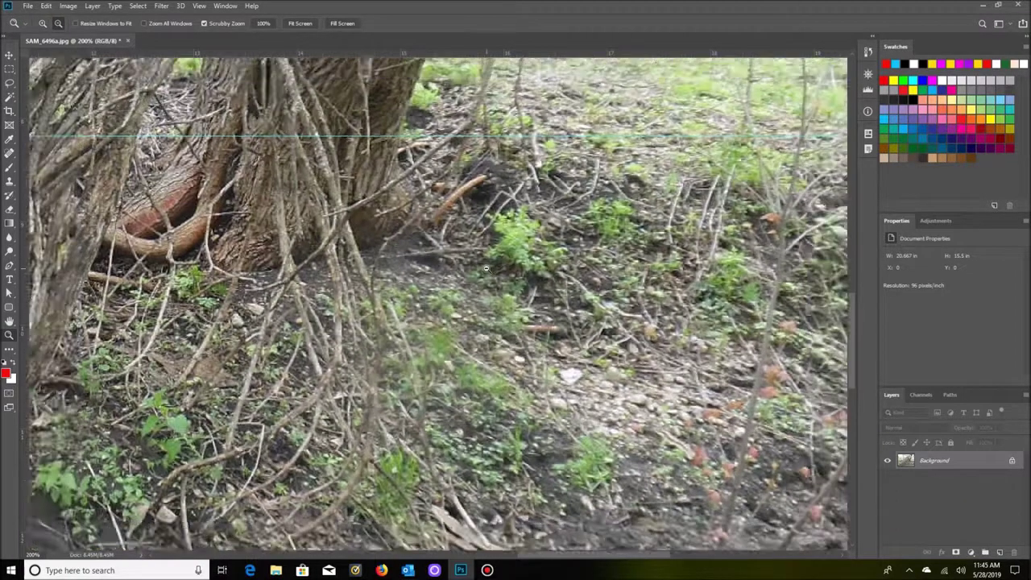
Crop the photo to a square about 58 px wide around the dark hollow on the bank to the right of the tree base
click(9, 111)
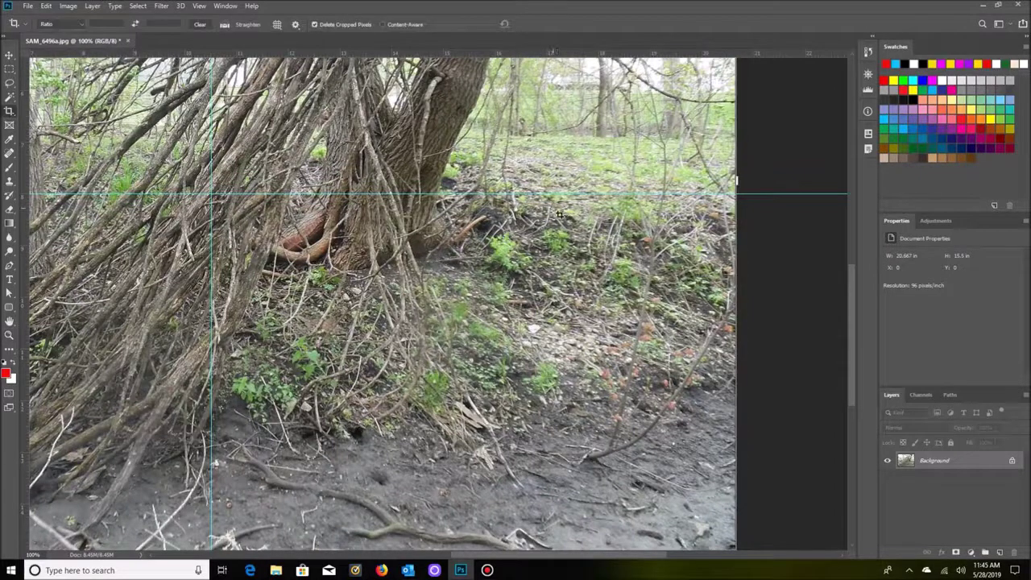
drag(548, 200, 583, 241)
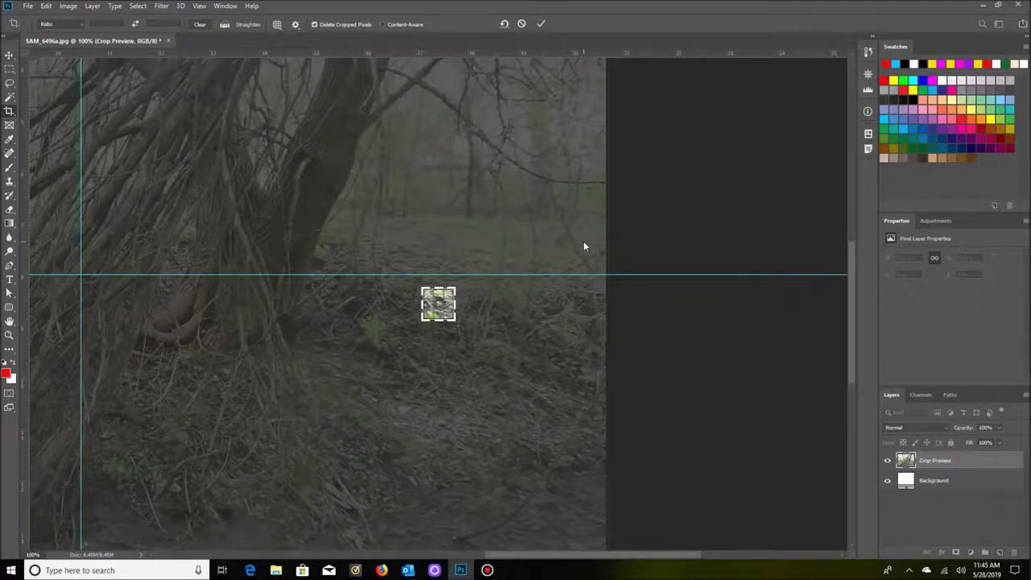
key(Return)
Enlarge the cropped image to 158 px wide, keeping its proportions
click(68, 6)
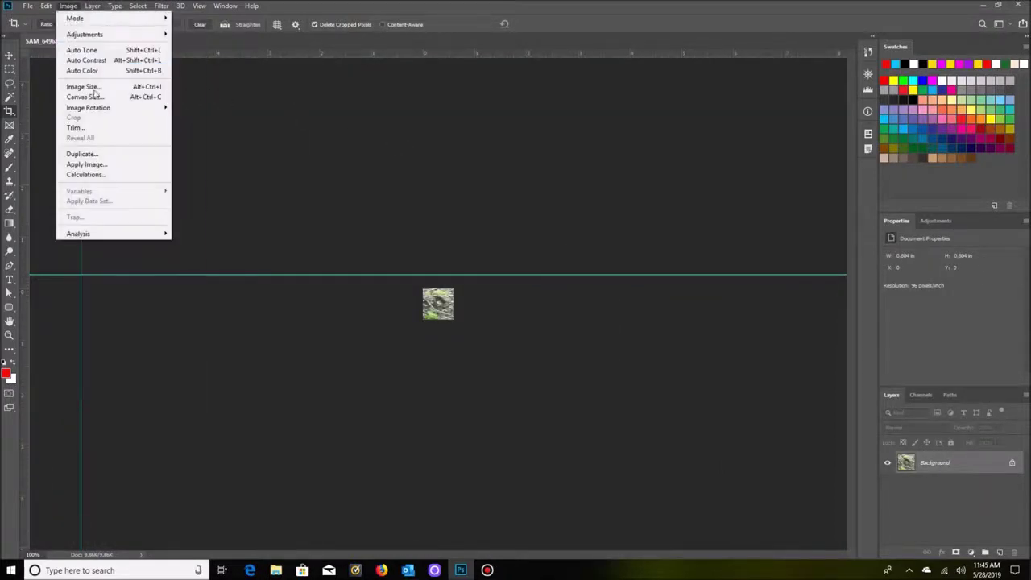
click(84, 86)
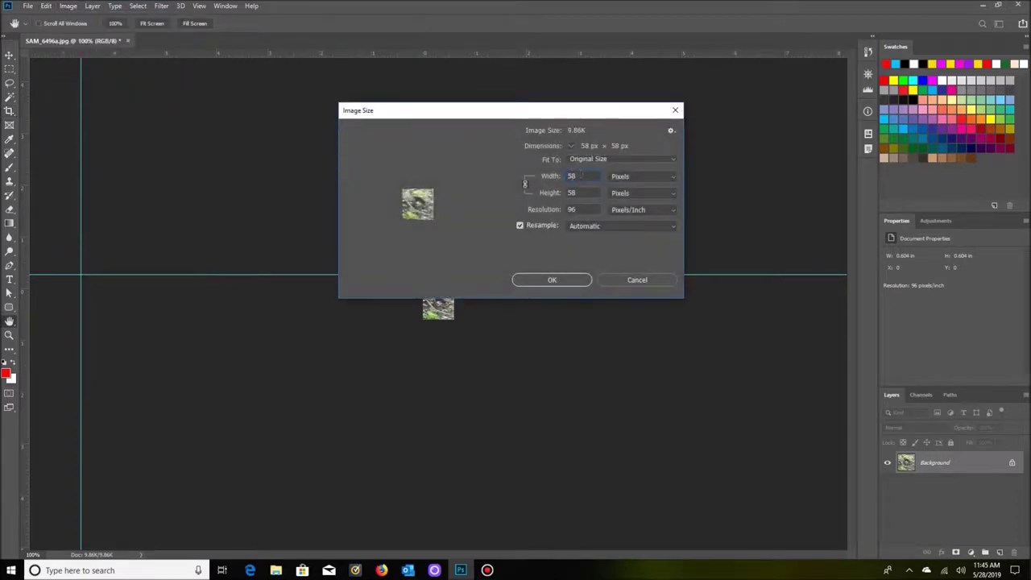
text(158)
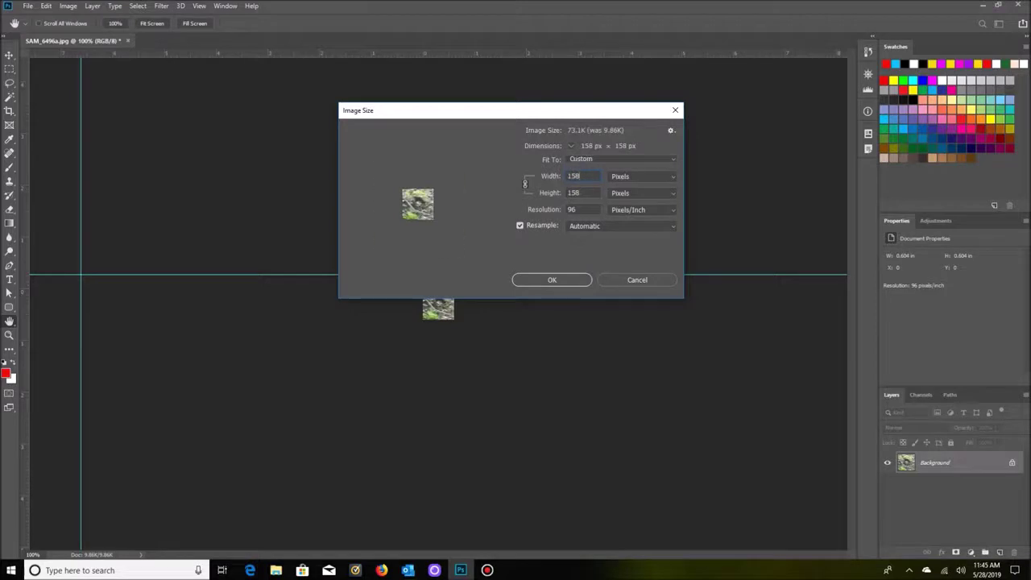
click(564, 282)
key(c)
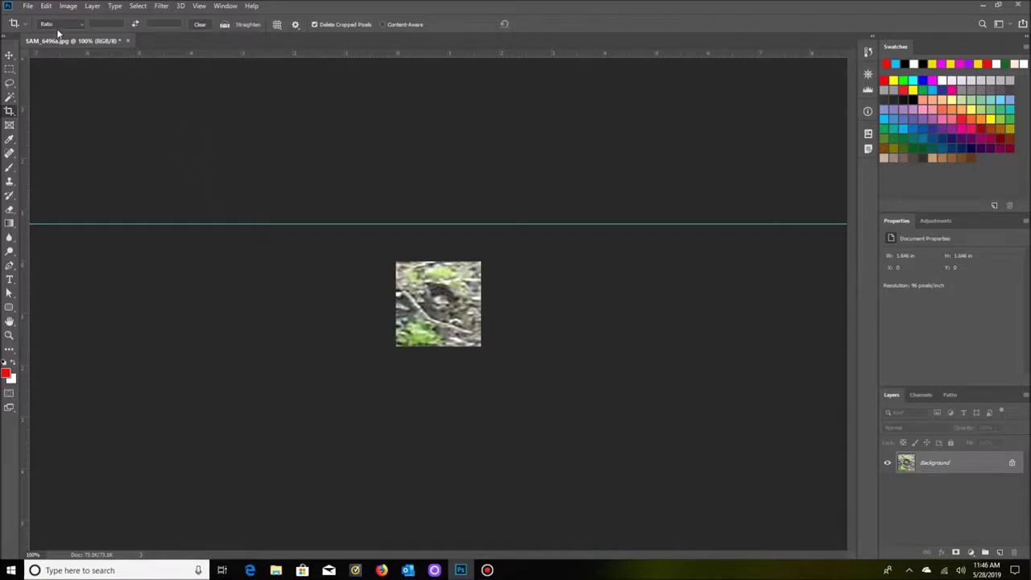
Save the enlarged crop as a JPEG named SAM_6496b in the 6496 folder with the default quality options
click(28, 6)
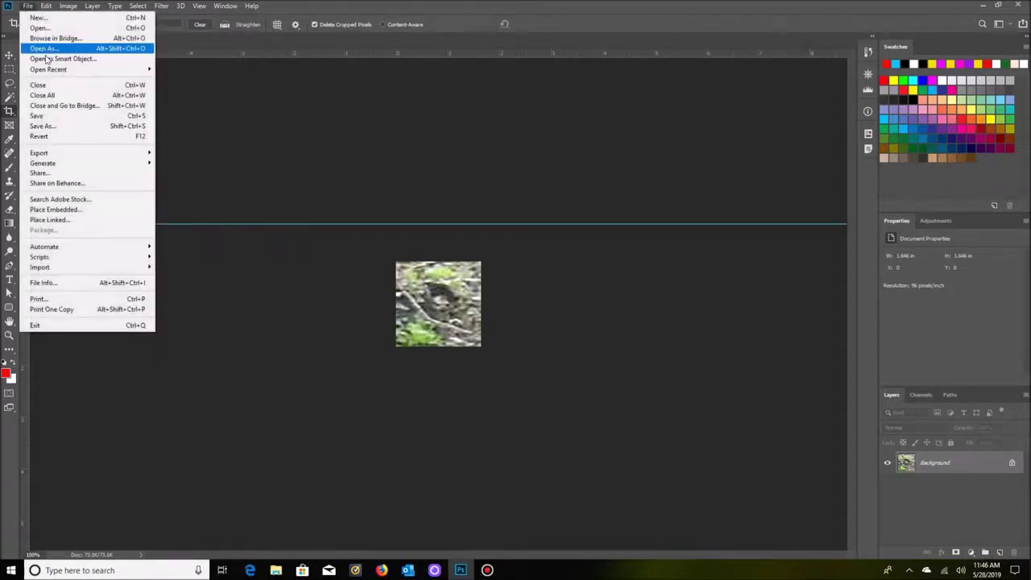
click(42, 126)
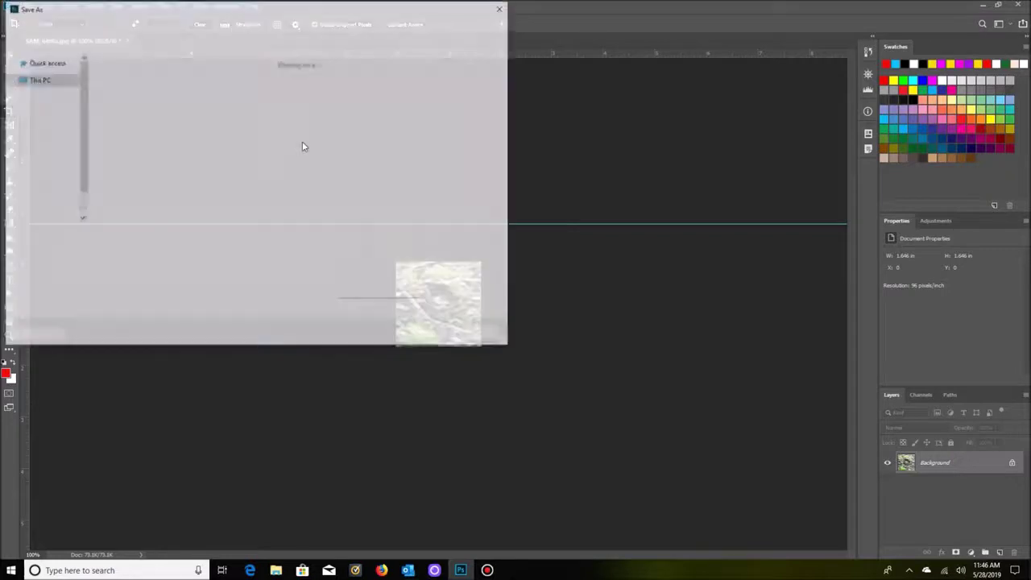
click(106, 234)
key(BackSpace)
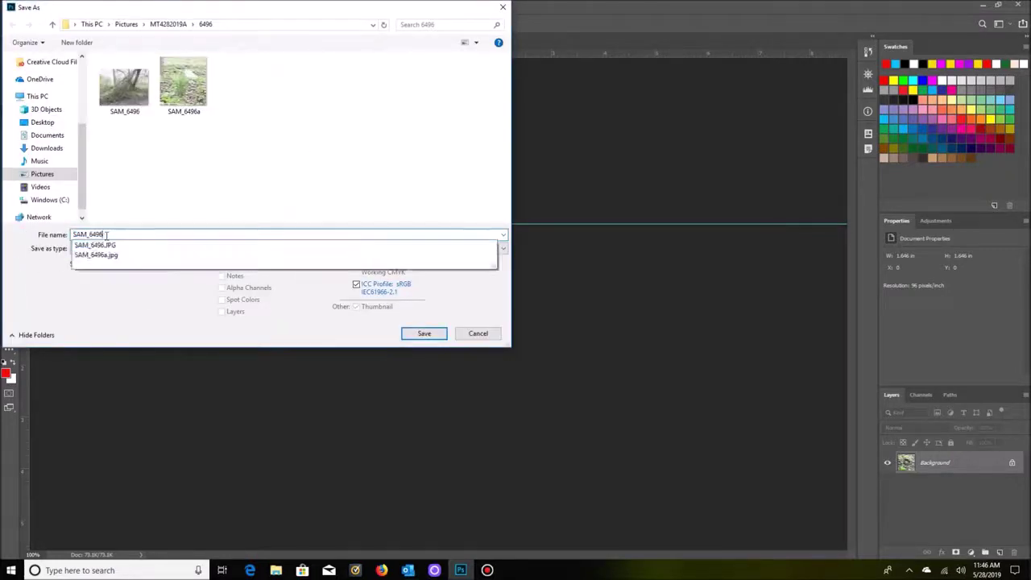
text(b)
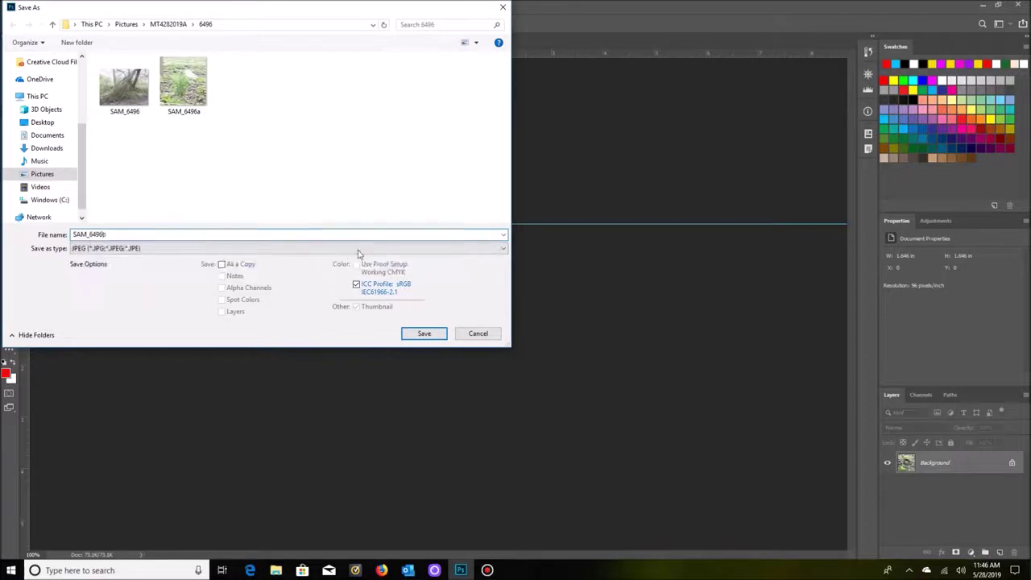
click(424, 335)
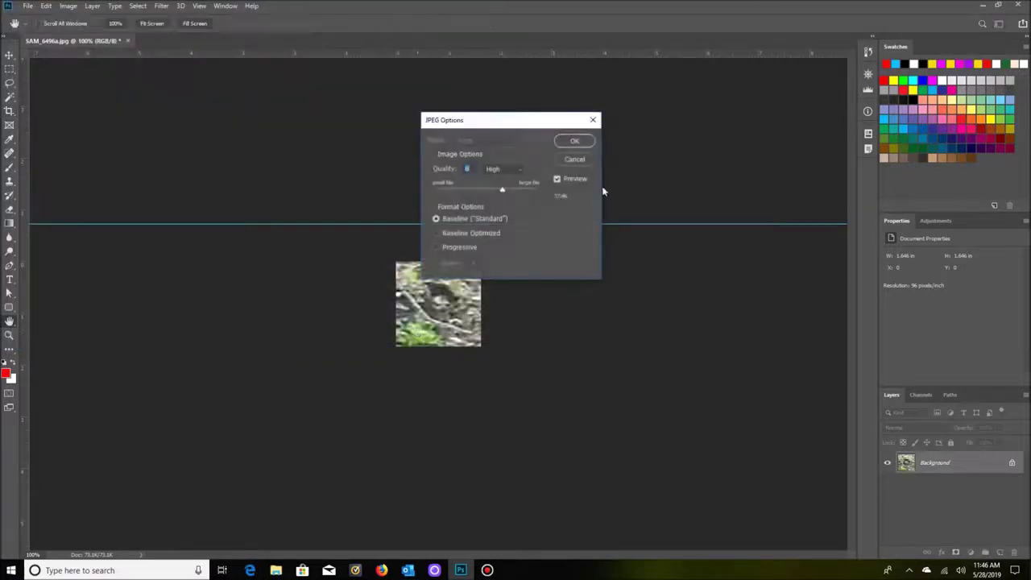
click(587, 144)
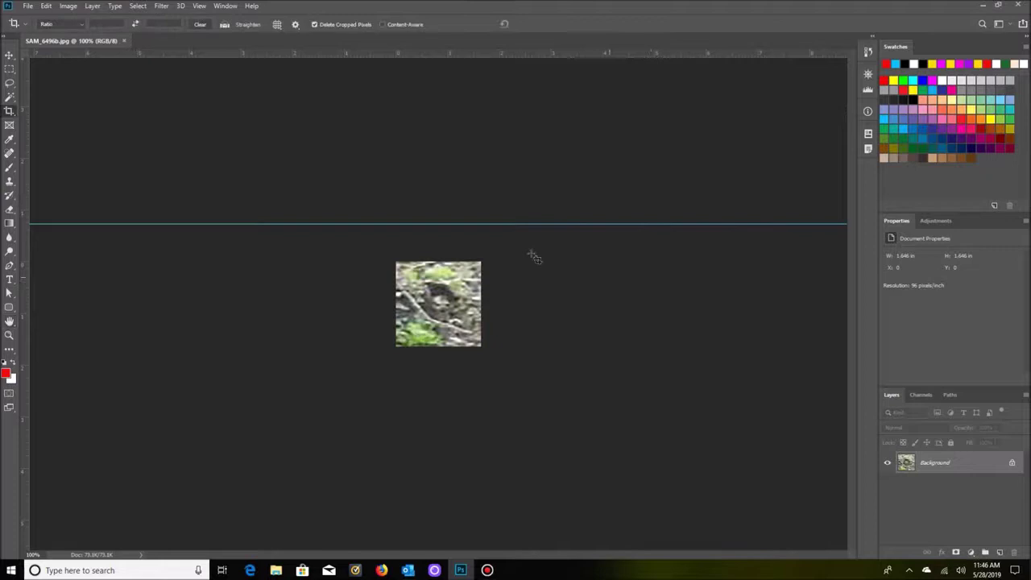
Undo the image resize and the crop to bring back the full photo
click(46, 7)
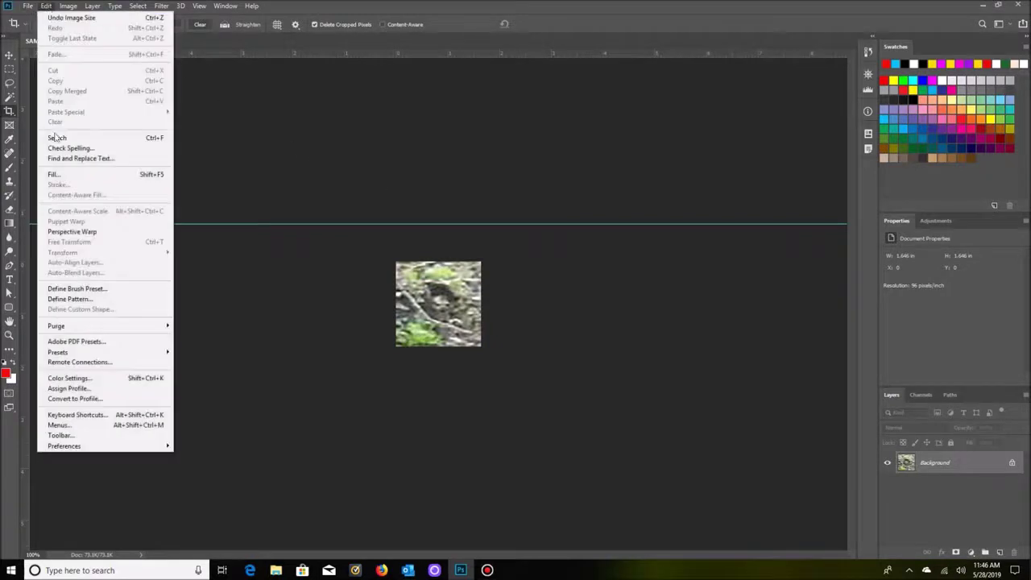
click(71, 18)
click(46, 6)
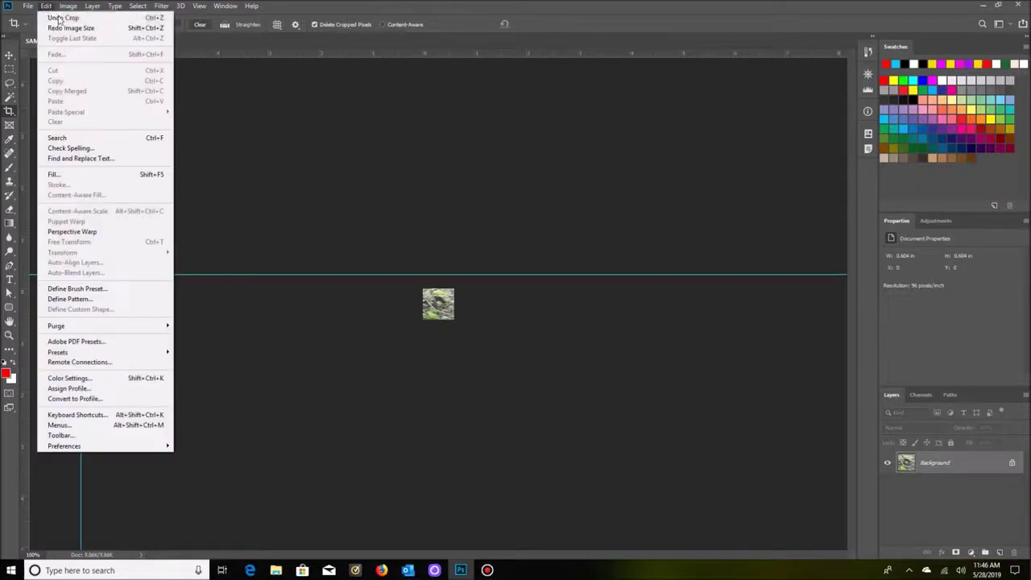
click(68, 16)
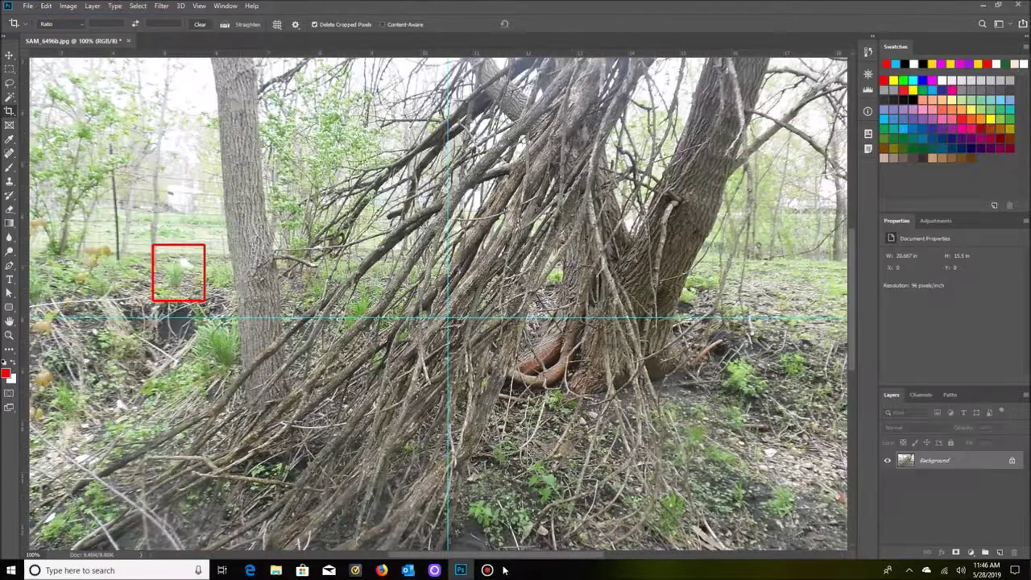
Outline the dark hollow on the bank to the right of the tree base with a red square stroke about 0.7 in wide, and deselect
drag(506, 559, 586, 556)
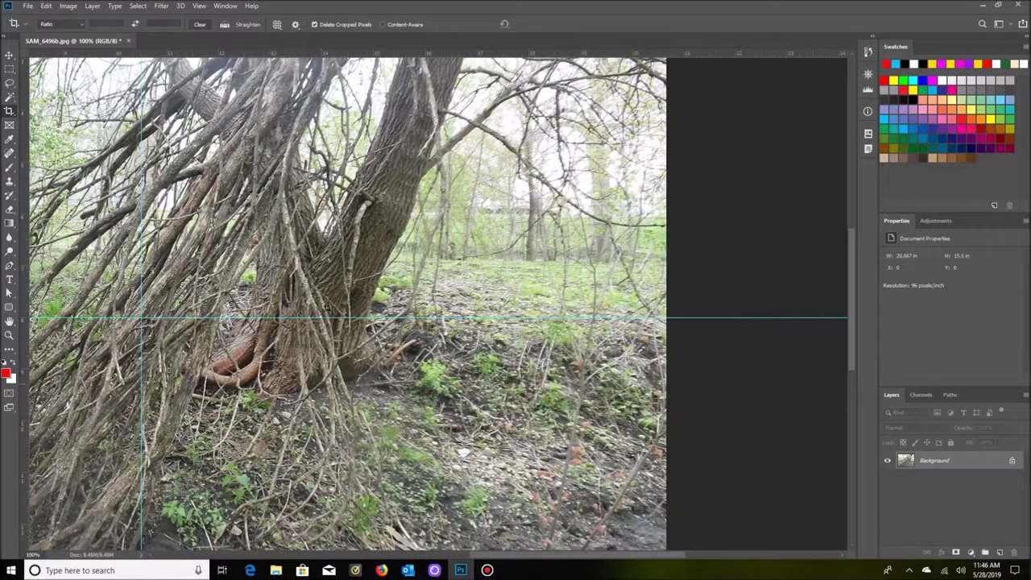
click(9, 69)
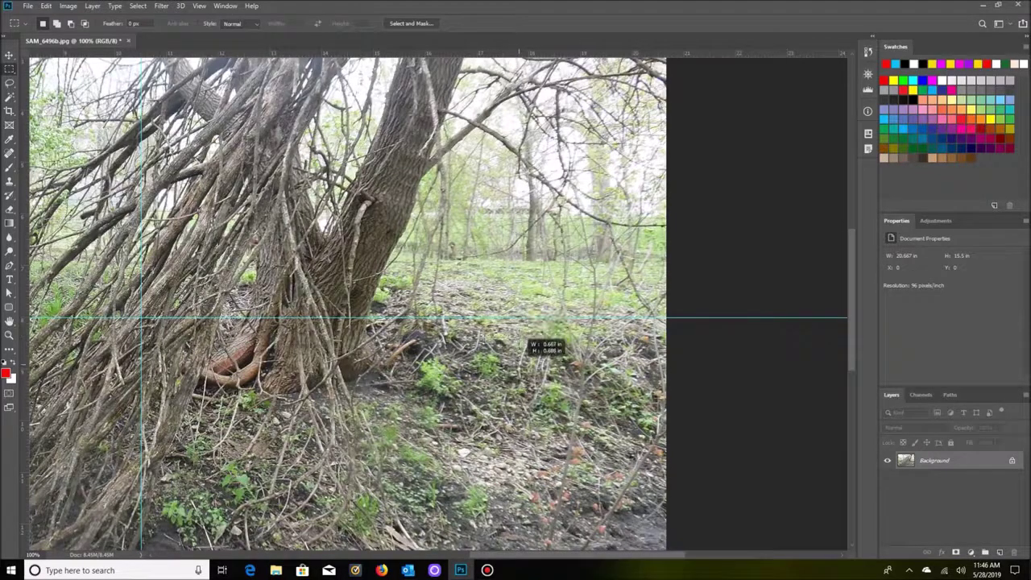
click(27, 6)
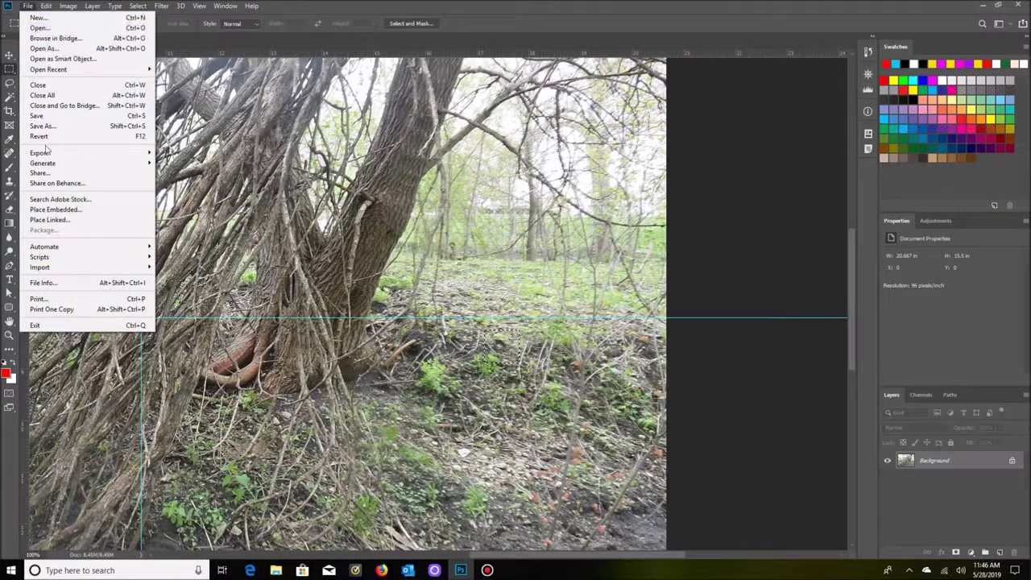
mouse_move(47, 10)
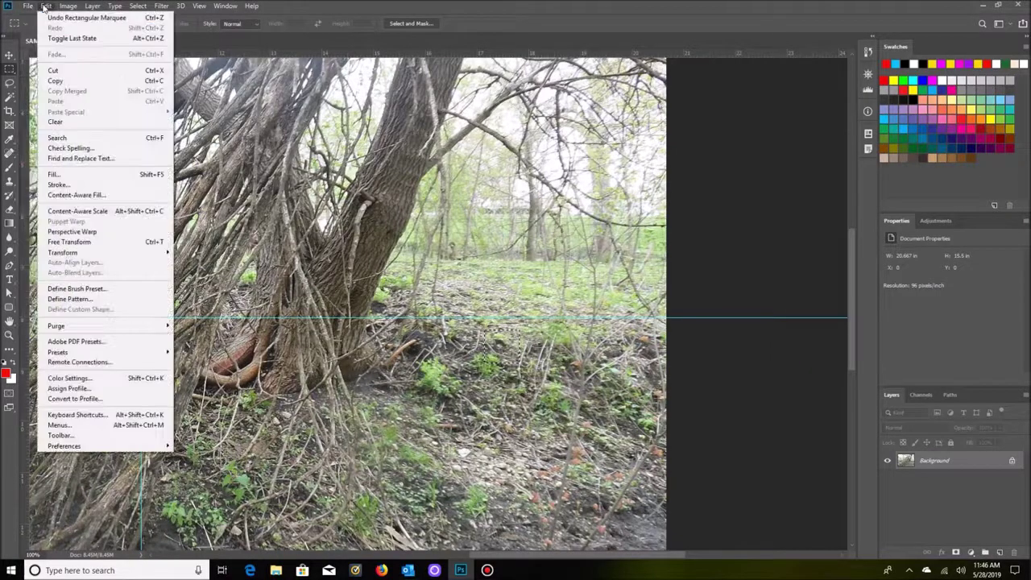
click(84, 186)
click(585, 142)
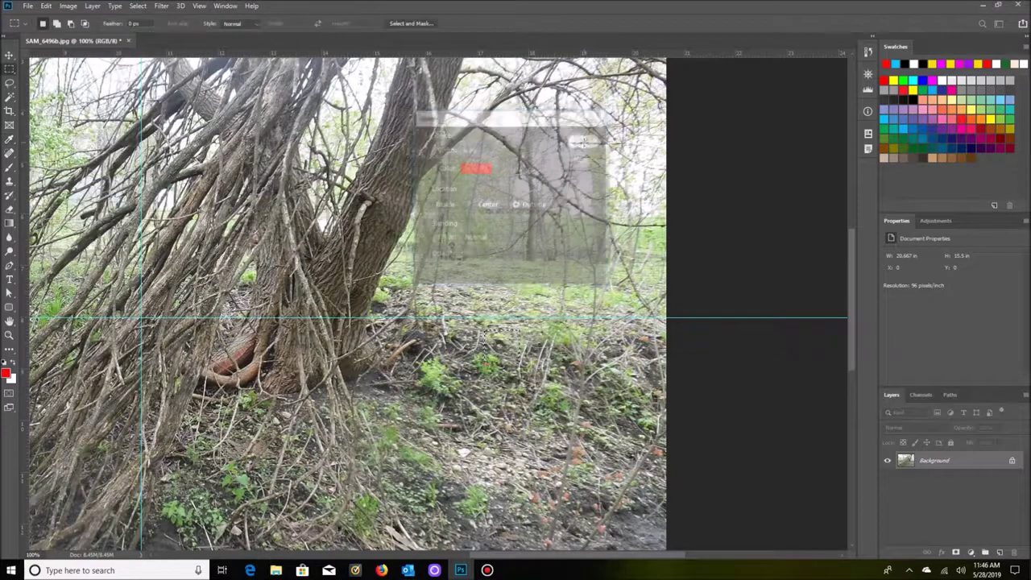
click(137, 5)
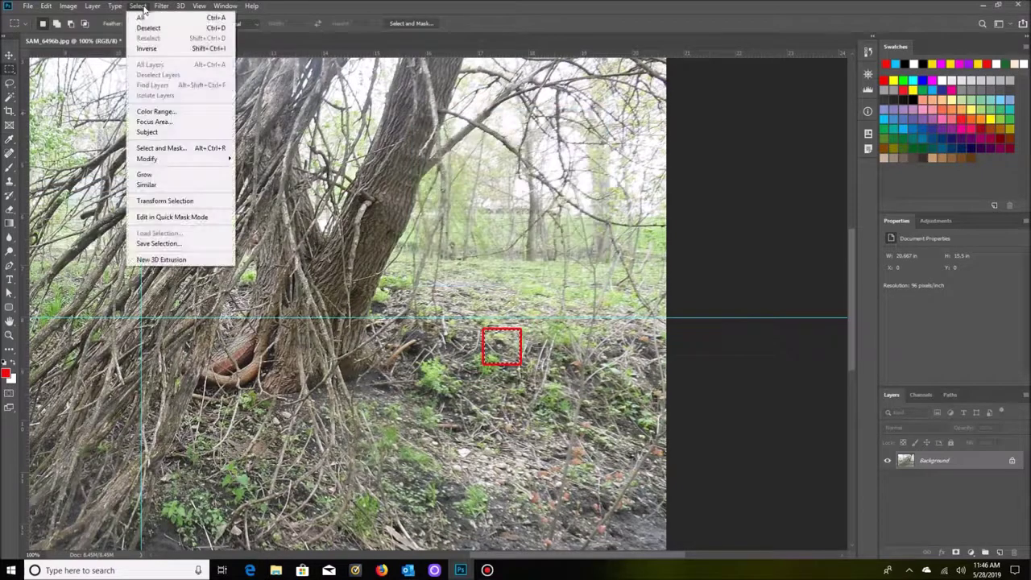
click(150, 27)
Save the red-framed photo in Photoshop format as SAM_6496Marked in the 6496 folder
scroll(614, 277, left, 5)
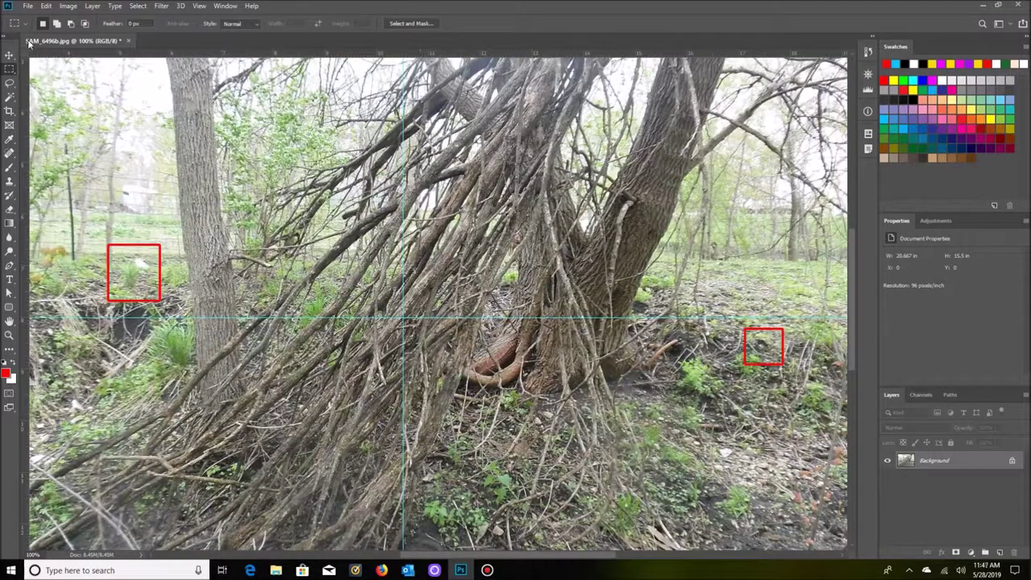
click(29, 7)
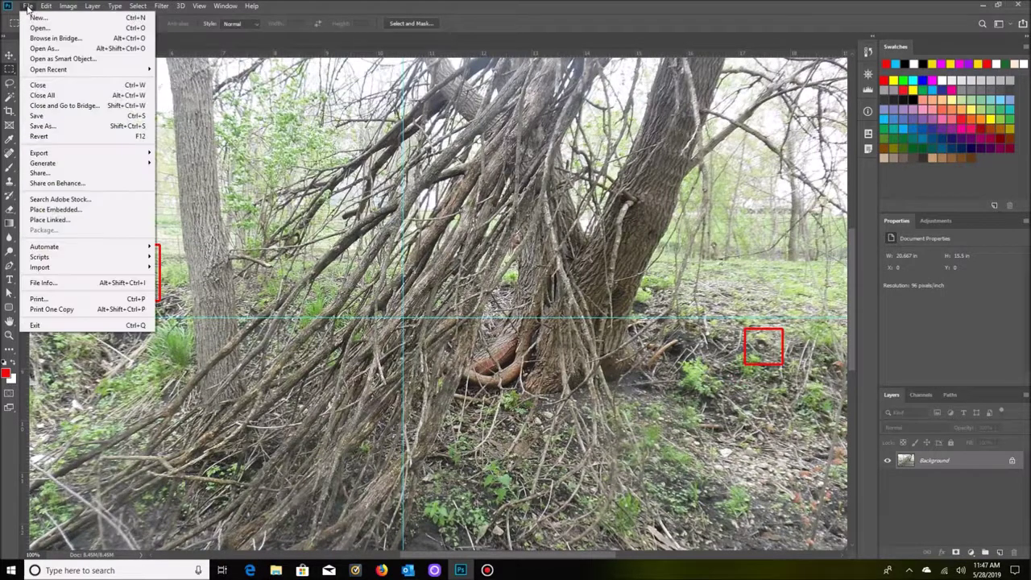
click(47, 127)
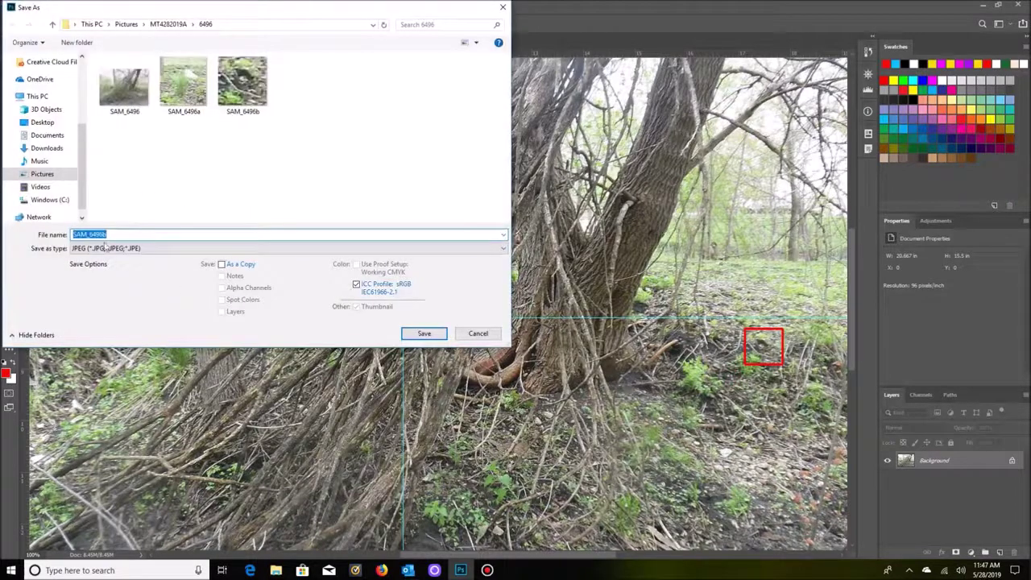
click(109, 234)
key(BackSpace)
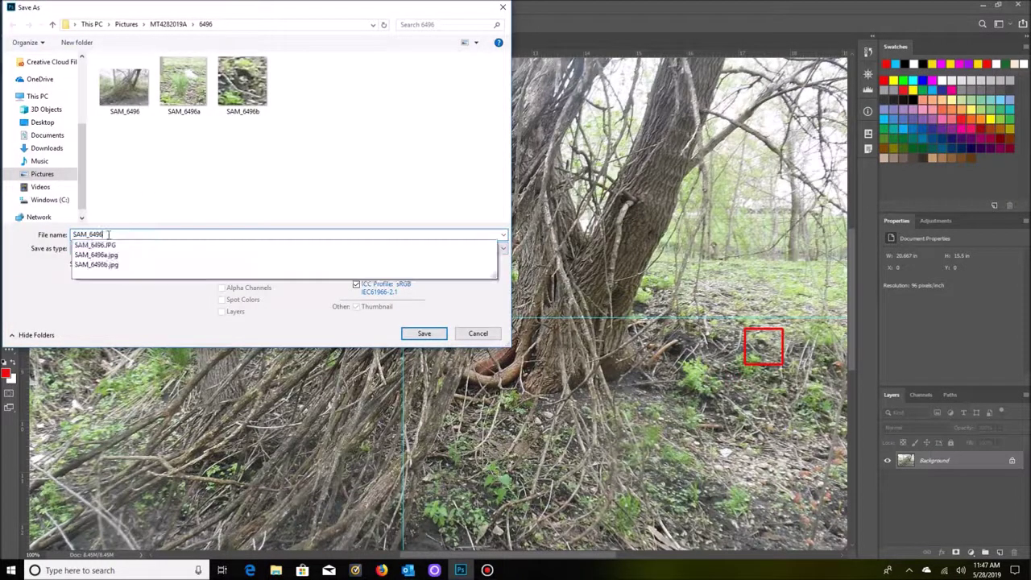
text(Marked)
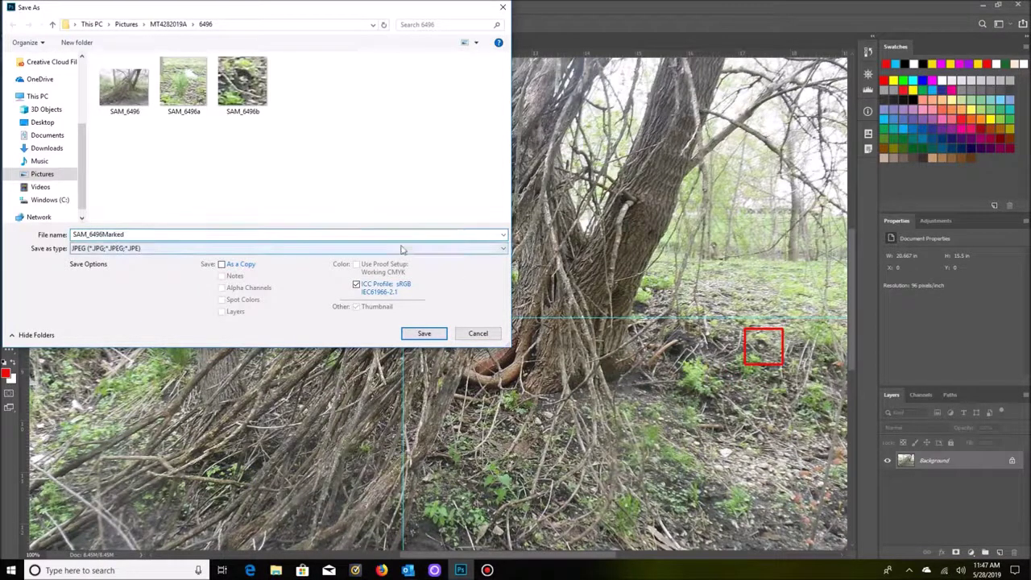
click(505, 252)
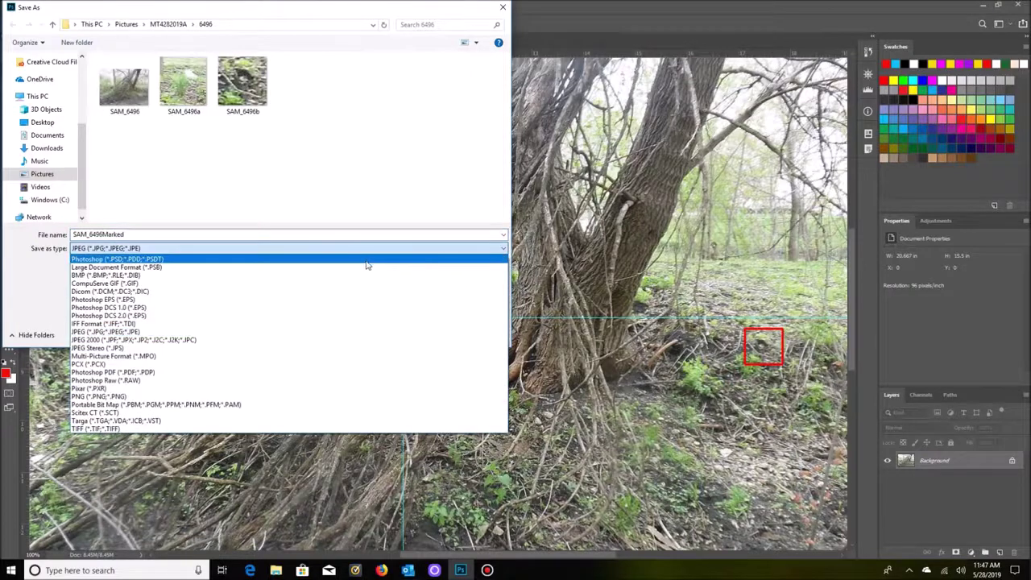
click(361, 260)
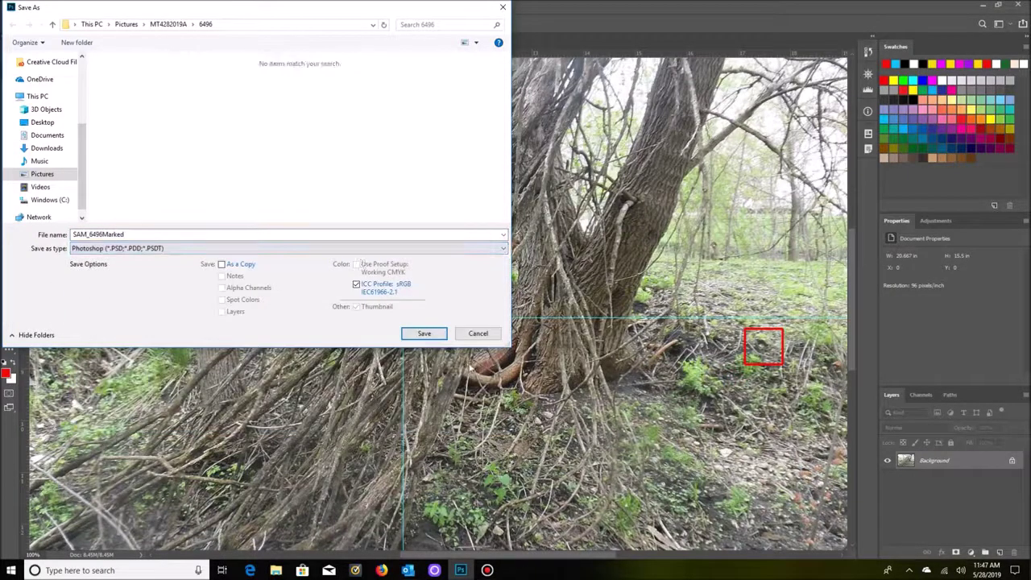
click(425, 334)
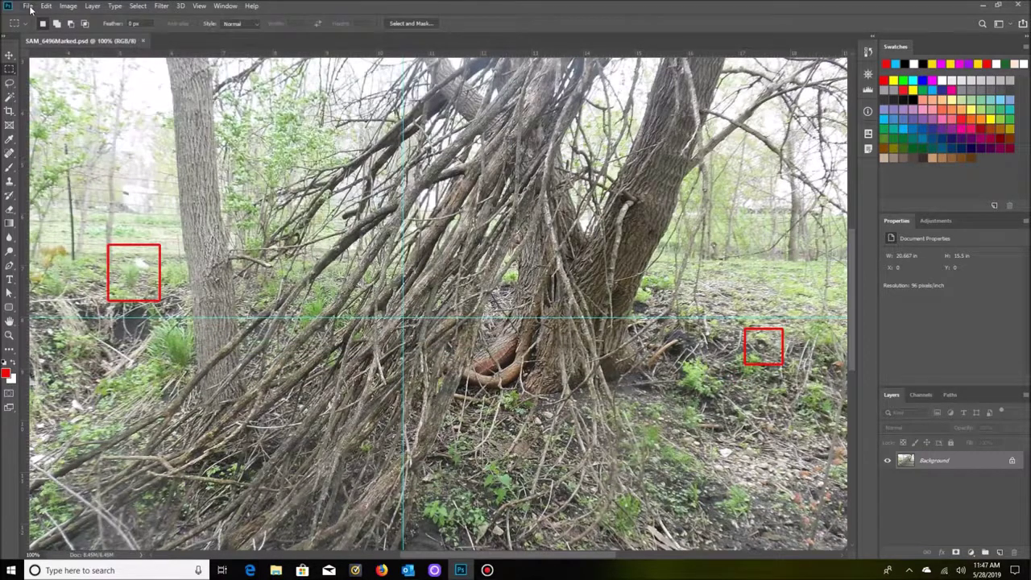
Move the finished 6496 folder into the Images folder inside MT4282019A
click(29, 6)
click(38, 28)
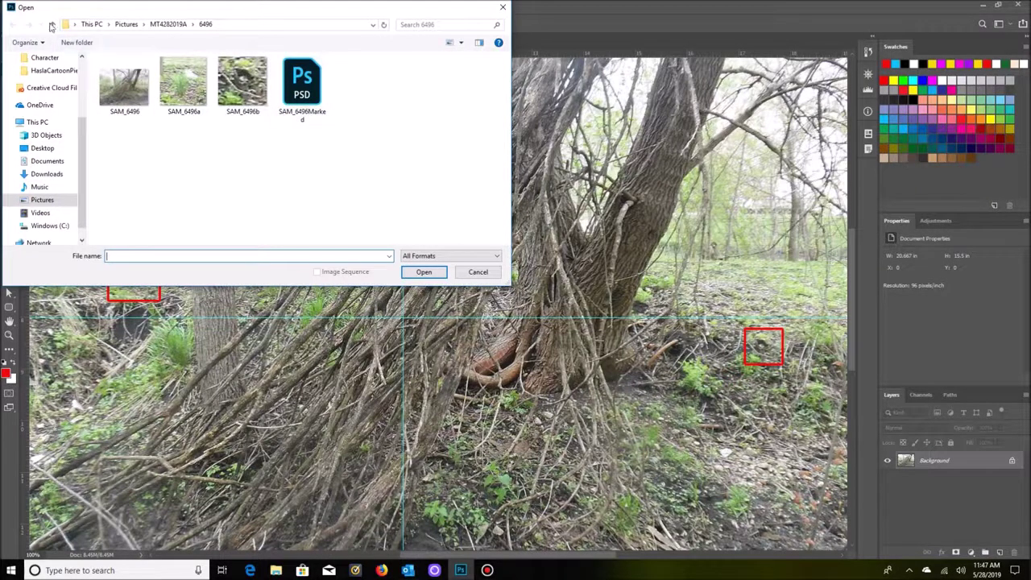
click(53, 28)
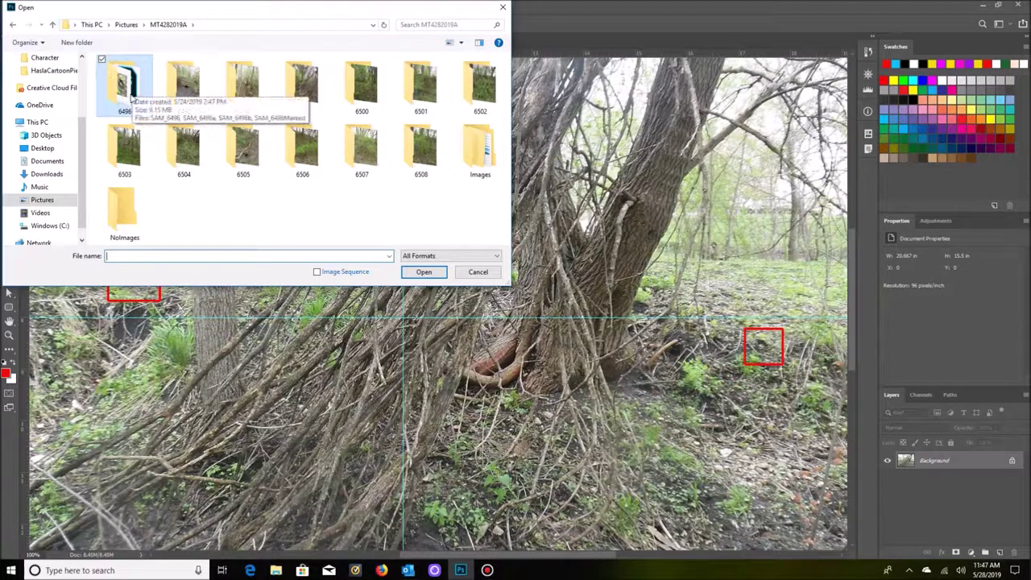
drag(131, 91, 476, 167)
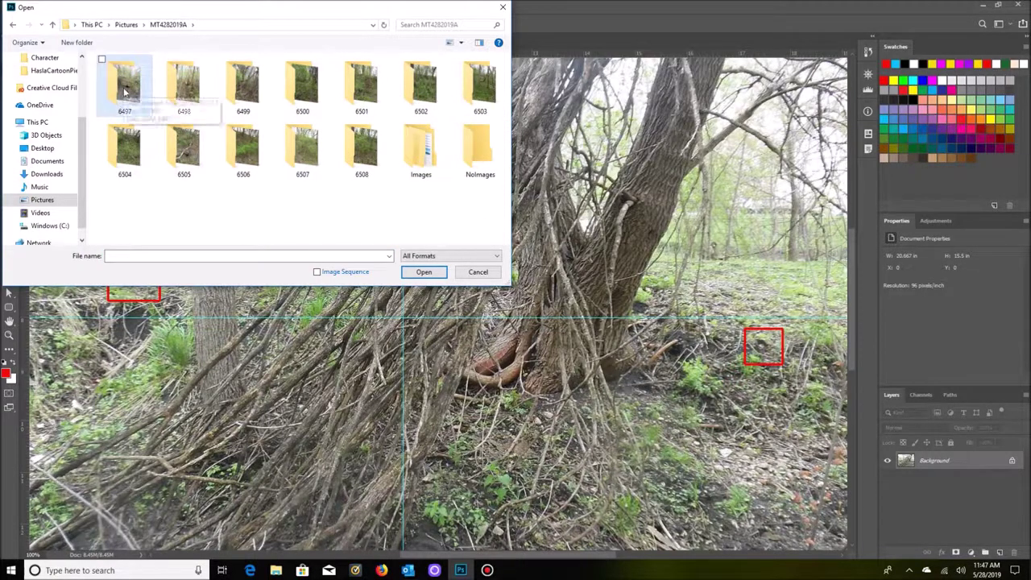
click(501, 8)
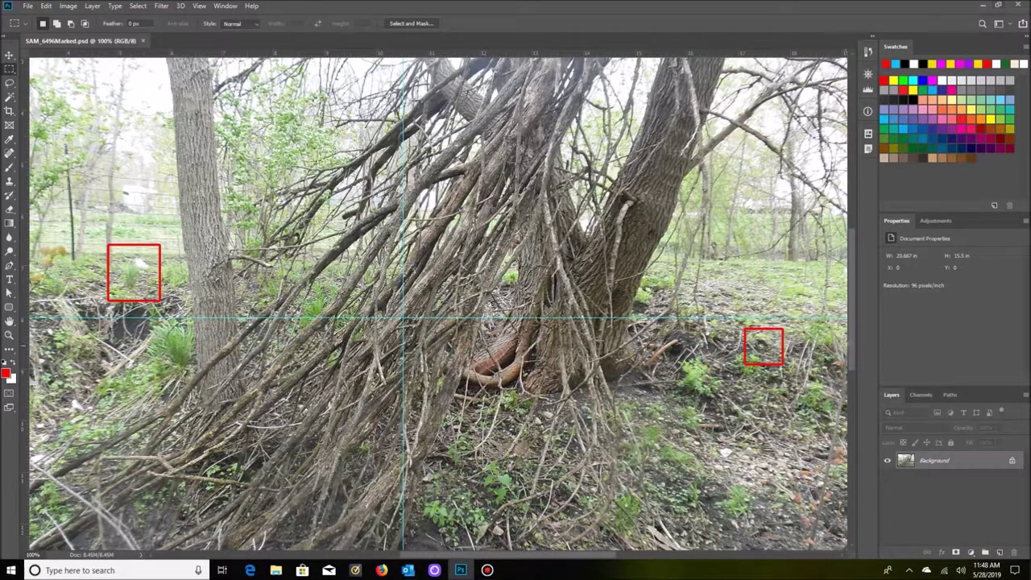
Close the marked photo and open SAM_6497 from the 6497 folder
key(ctrl+w)
key(ctrl+o)
double_click(123, 96)
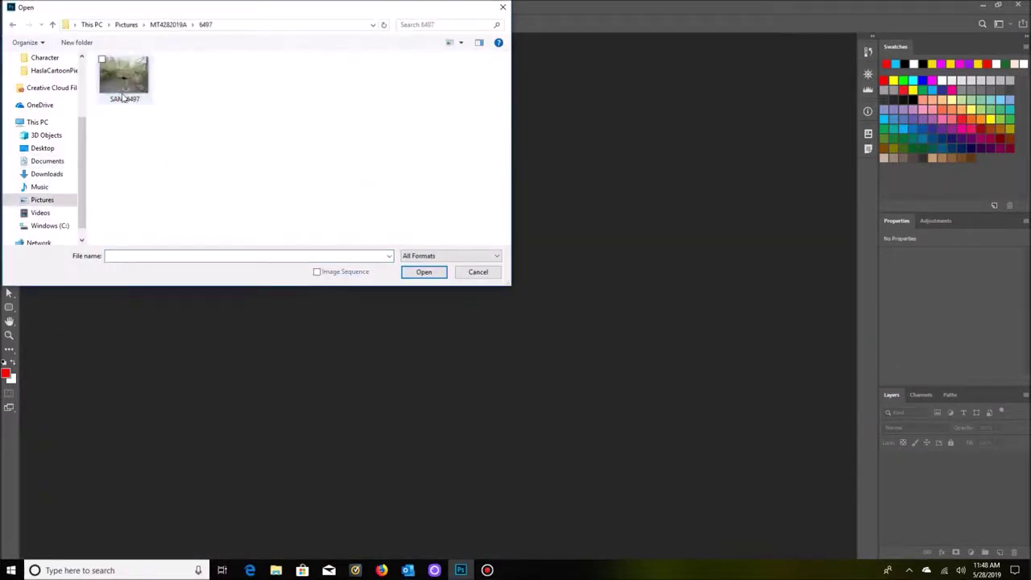
double_click(120, 83)
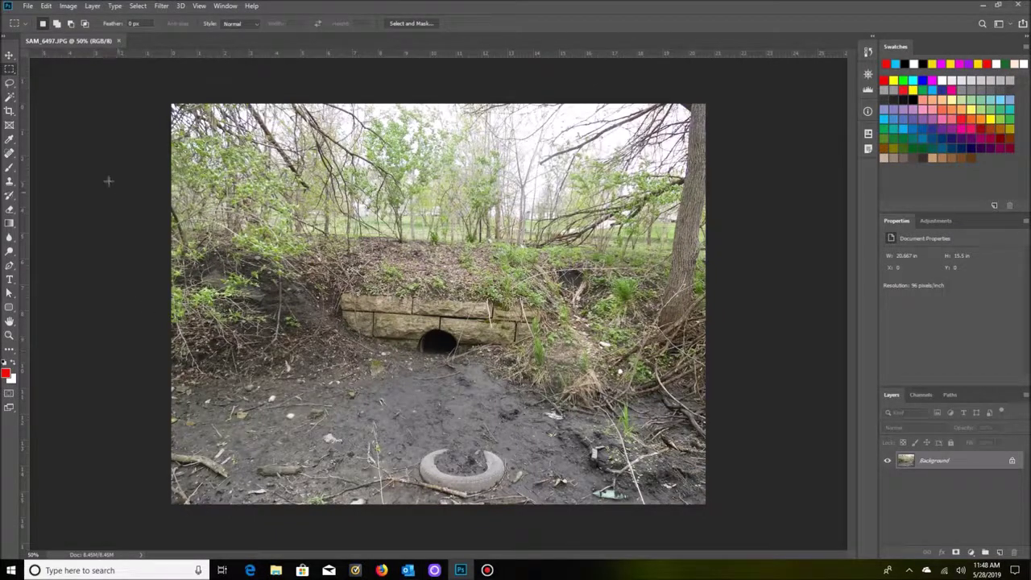
Examine the muddy foreground and the bank to the right of the stone culvert wall at 200% for small figures
click(10, 335)
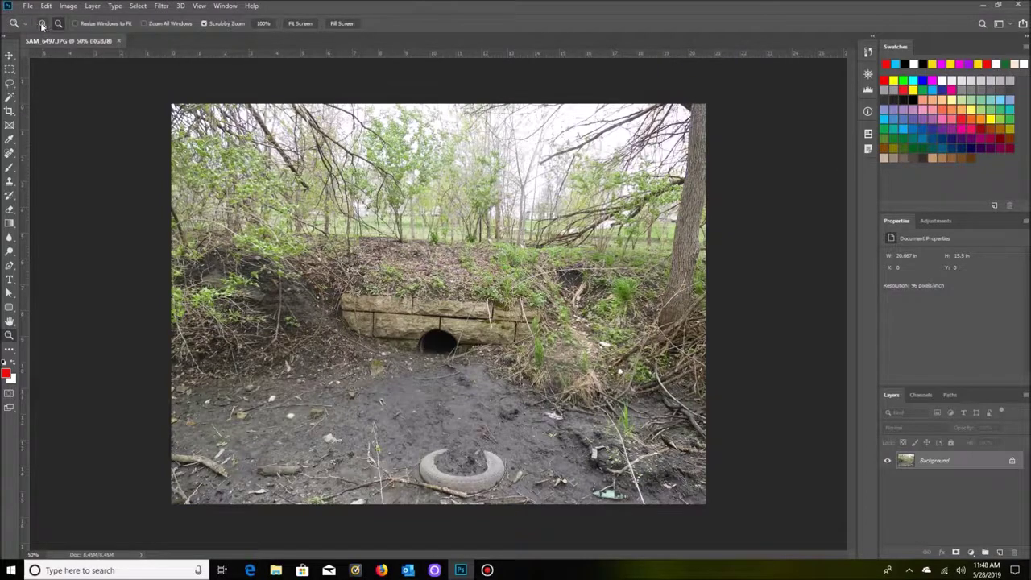
click(439, 346)
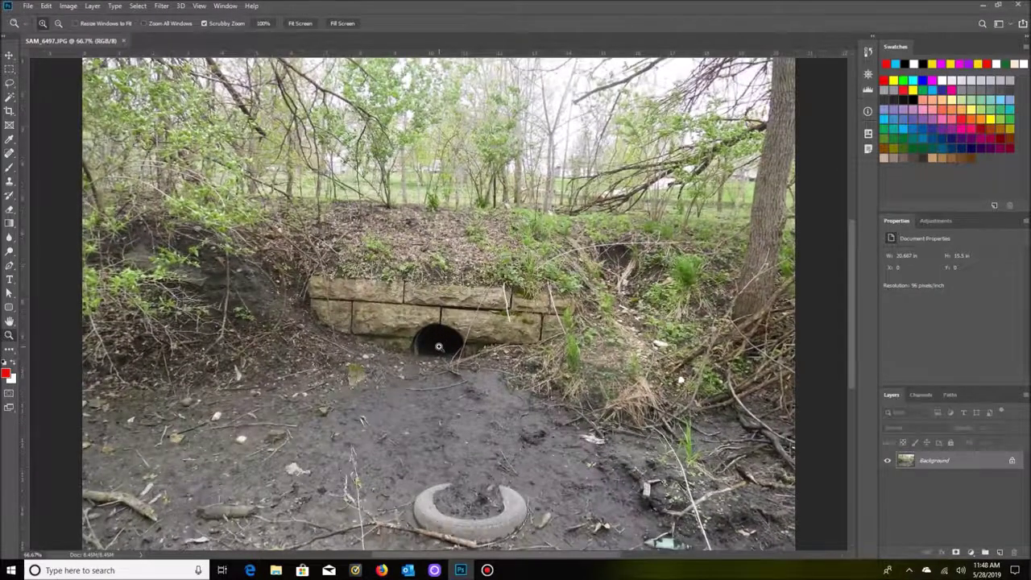
click(439, 346)
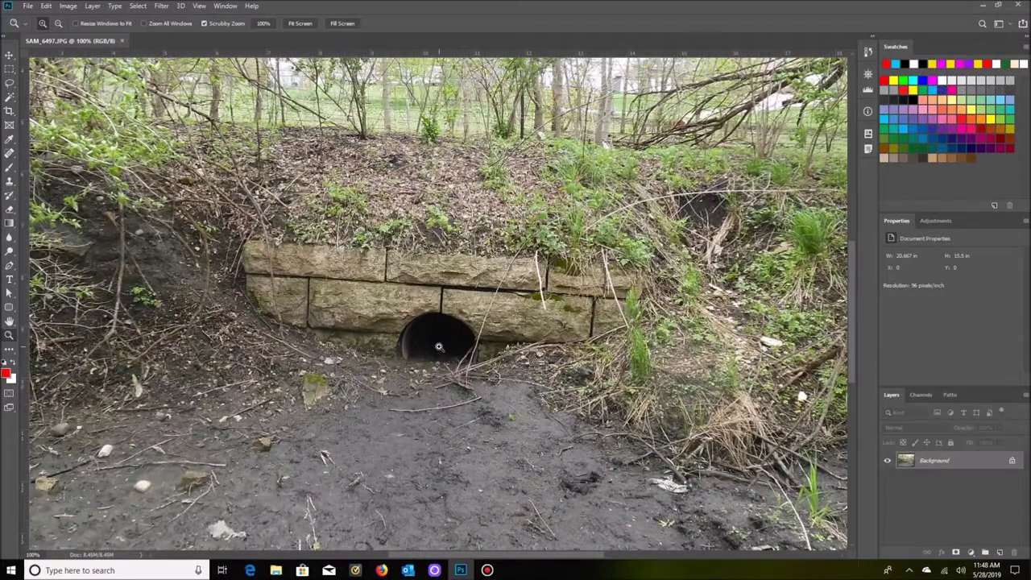
click(438, 346)
drag(539, 556, 487, 556)
drag(851, 346, 856, 431)
drag(452, 558, 388, 562)
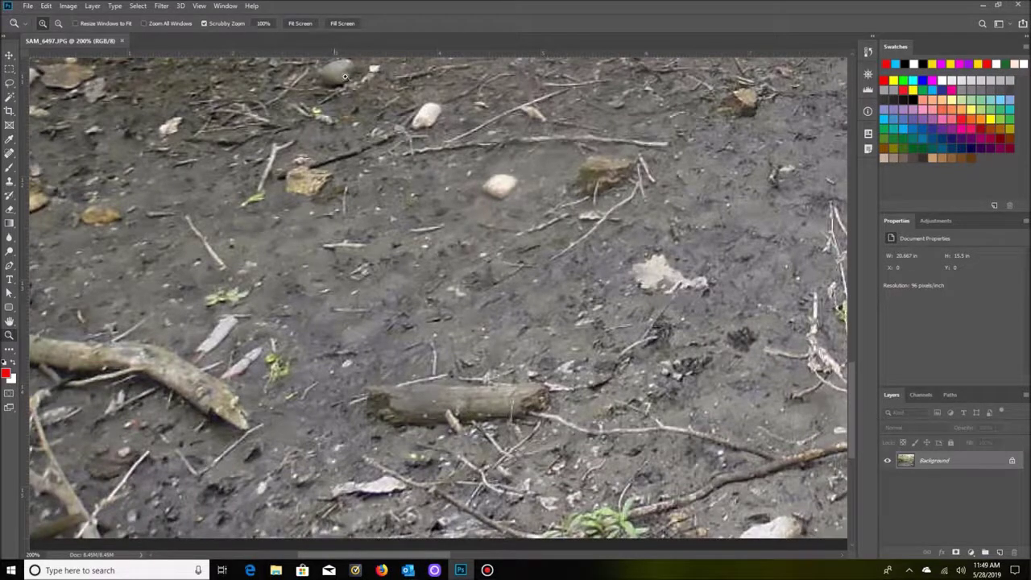
drag(854, 416, 855, 316)
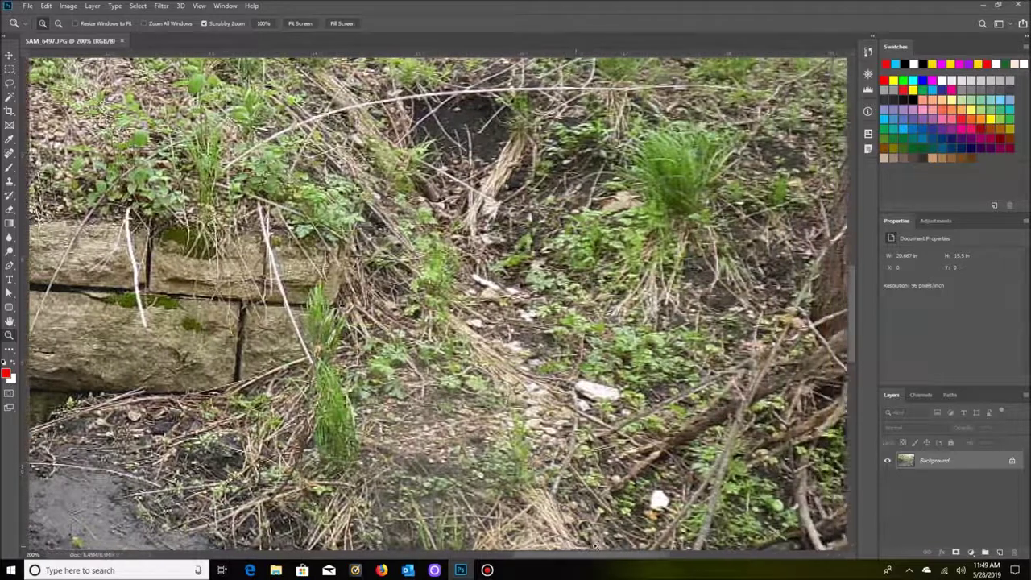
Examine the bank left of the stone wall at up to 300%, and the muddy ground below it, for small figures
drag(596, 547, 374, 559)
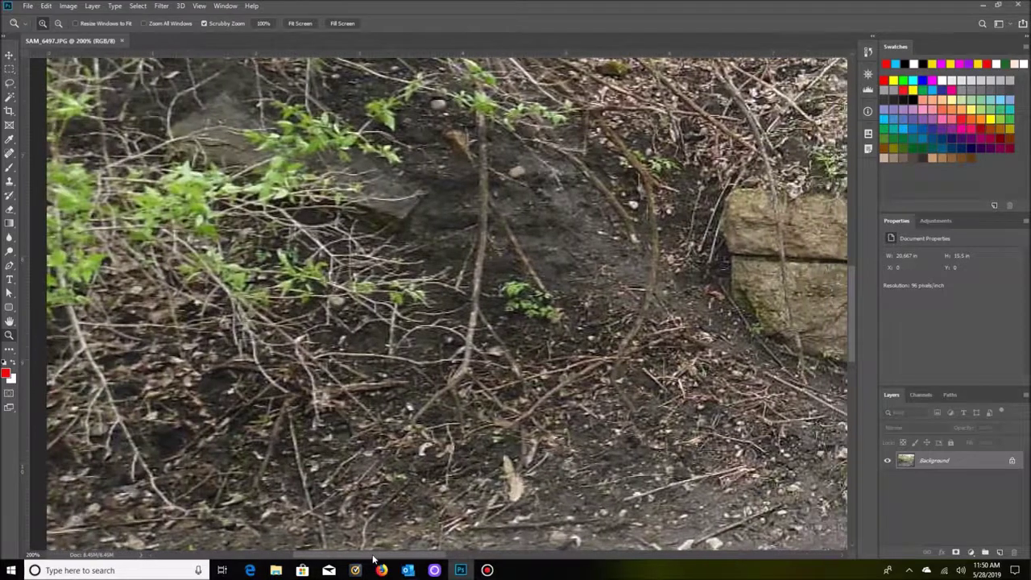
click(846, 350)
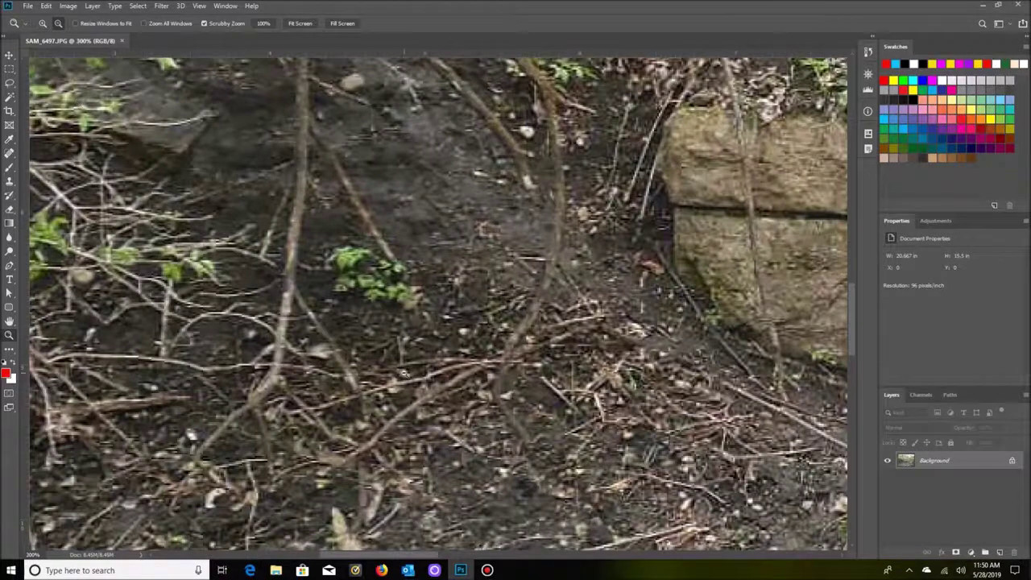
click(406, 373)
drag(853, 344, 844, 441)
scroll(844, 442, up, 2)
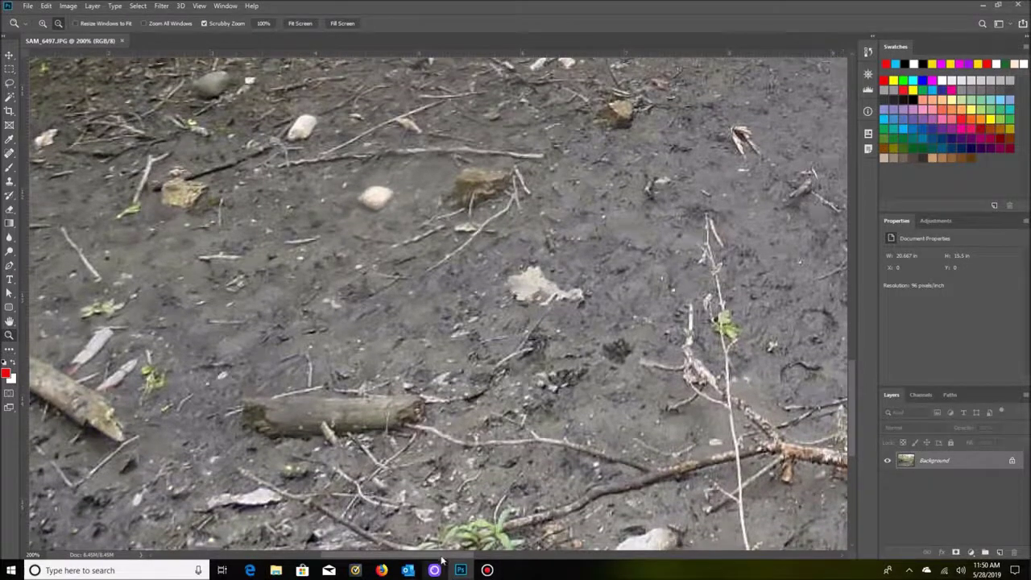
drag(443, 558, 419, 558)
drag(851, 443, 859, 343)
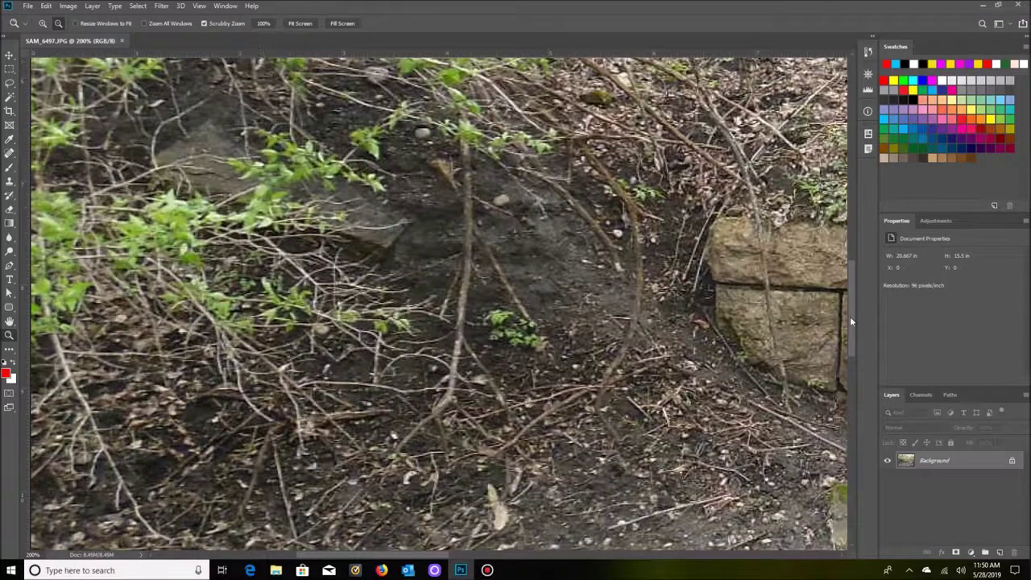
Examine the undergrowth, background trees and upper branches of the SAM_6497 photo at 200% for small figures
drag(850, 316, 856, 220)
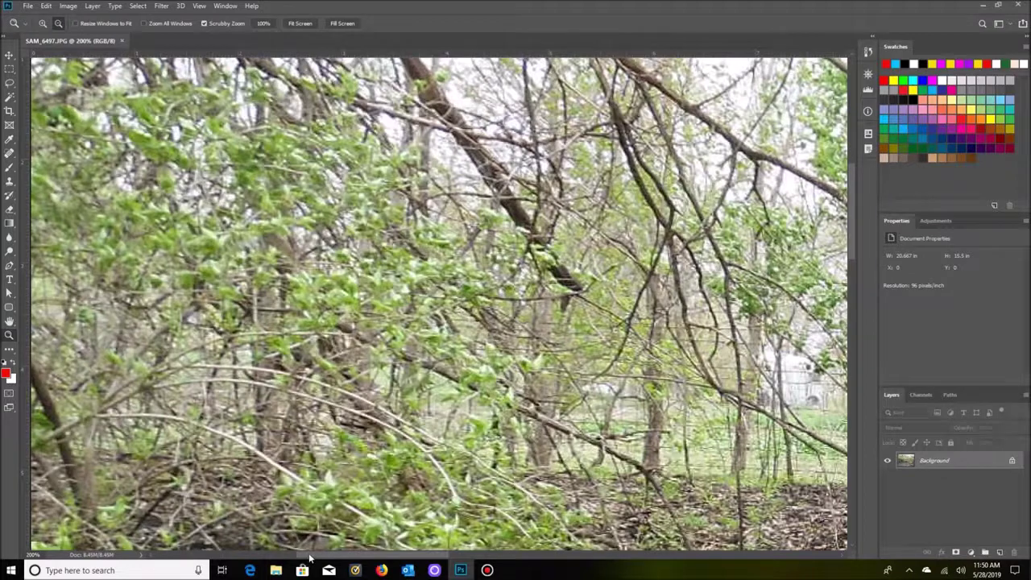
drag(308, 558, 327, 558)
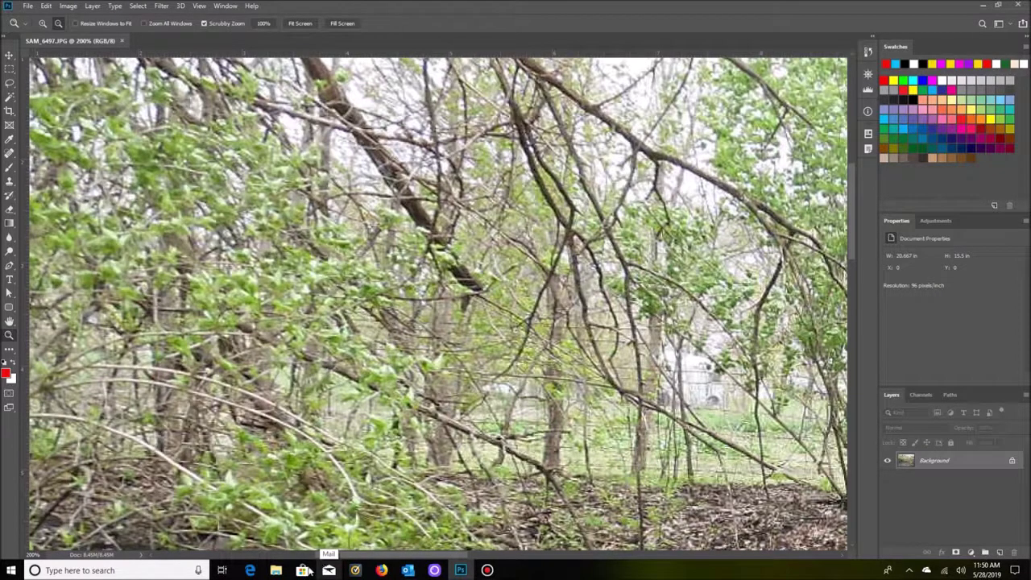
drag(391, 557, 401, 556)
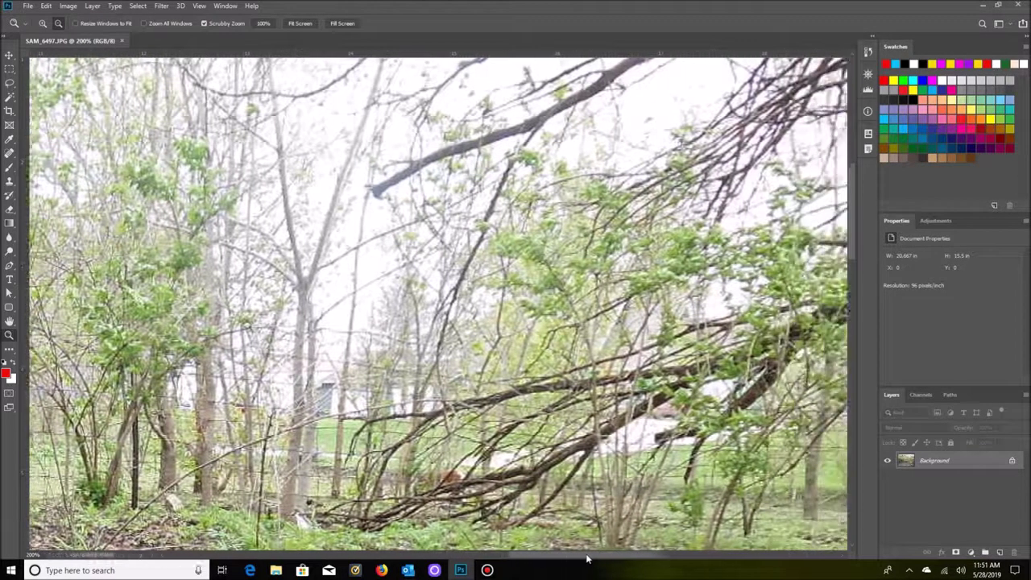
mouse_move(587, 558)
mouse_down()
mouse_move(633, 558)
mouse_move(579, 561)
mouse_up()
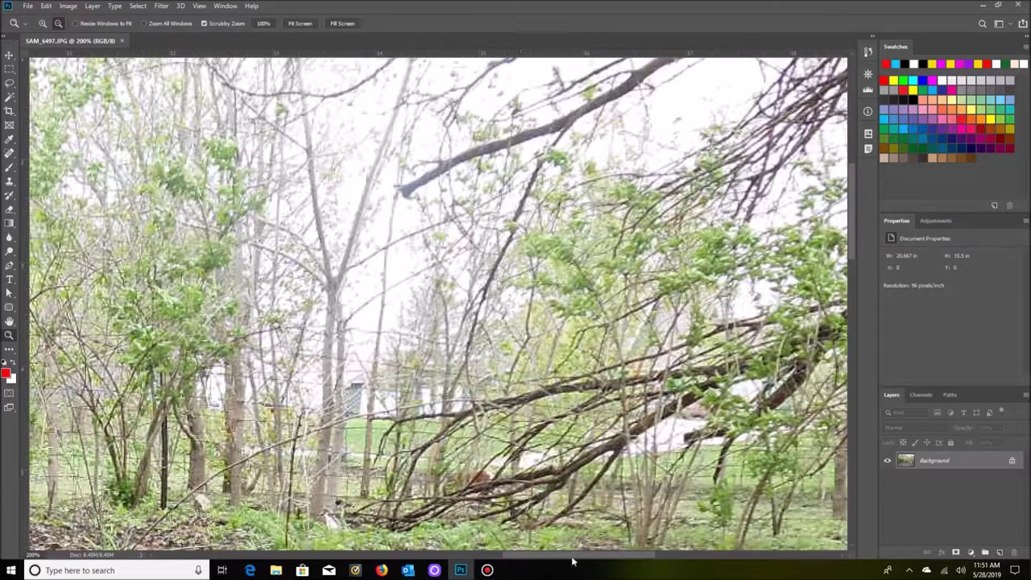
drag(570, 558, 365, 568)
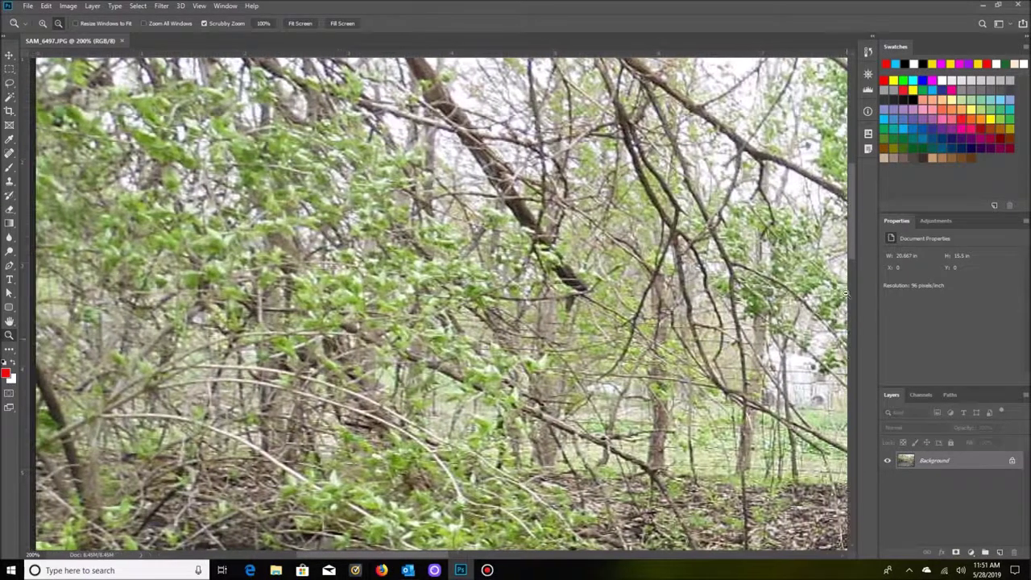
drag(850, 241, 849, 214)
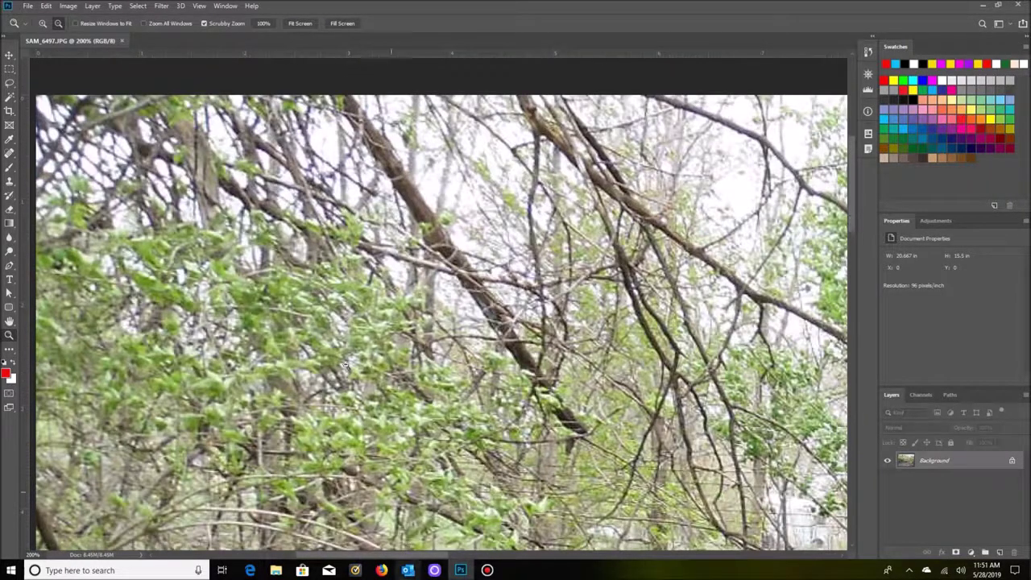
drag(321, 556, 337, 520)
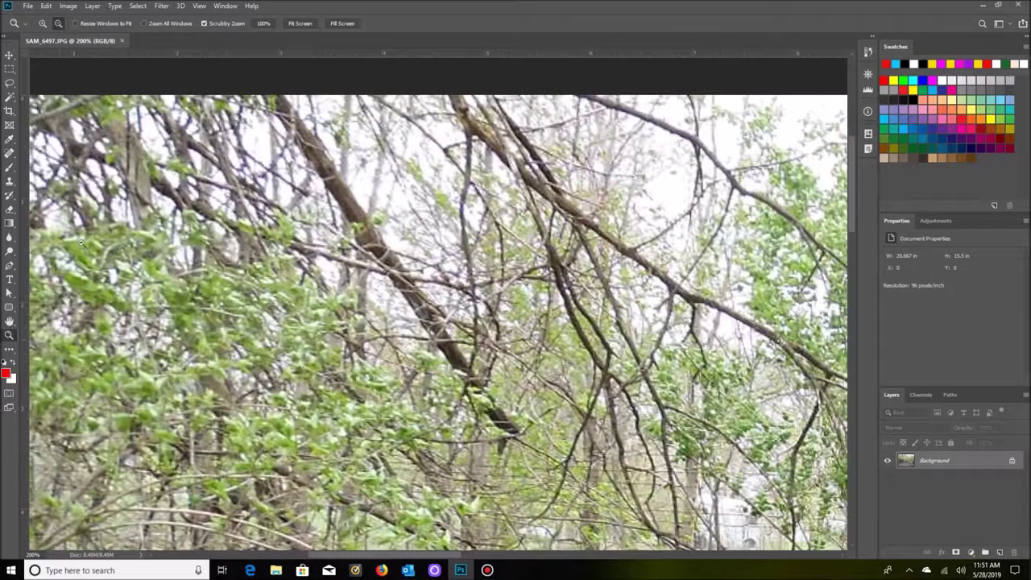
Close SAM_6497 and move the 6497 folder into the NoImages folder inside MT4282019A
click(121, 40)
click(28, 6)
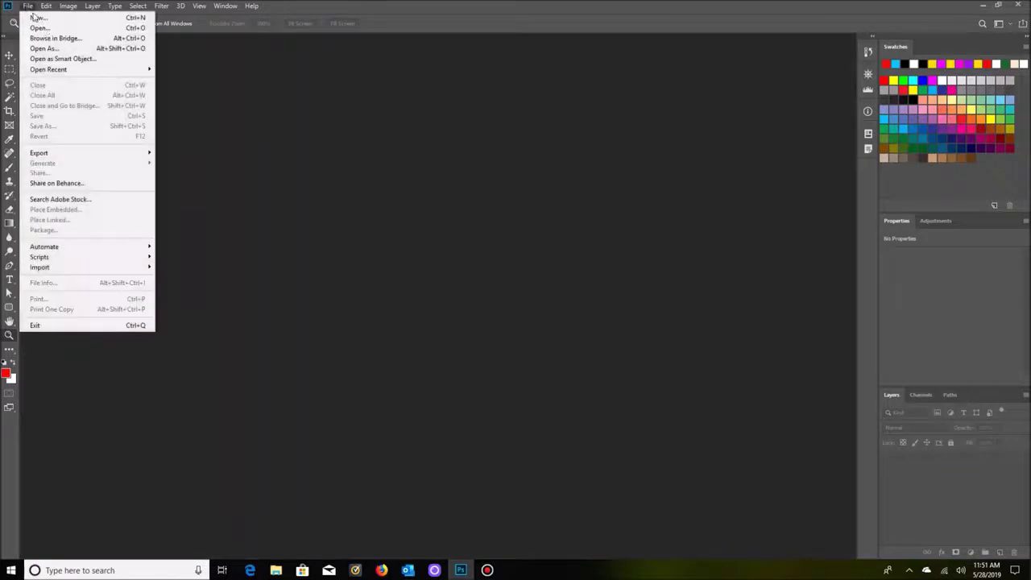
click(41, 27)
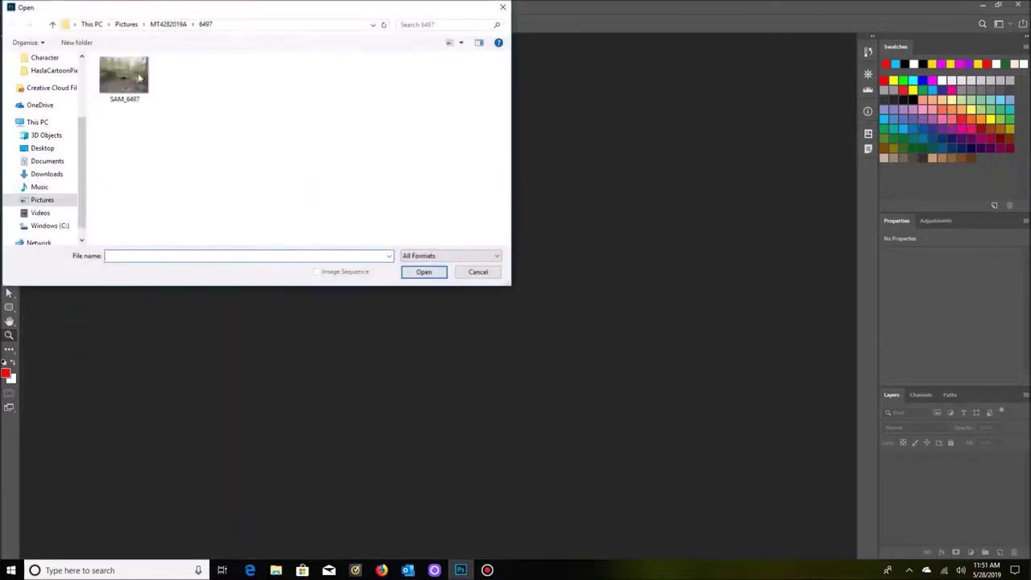
click(52, 24)
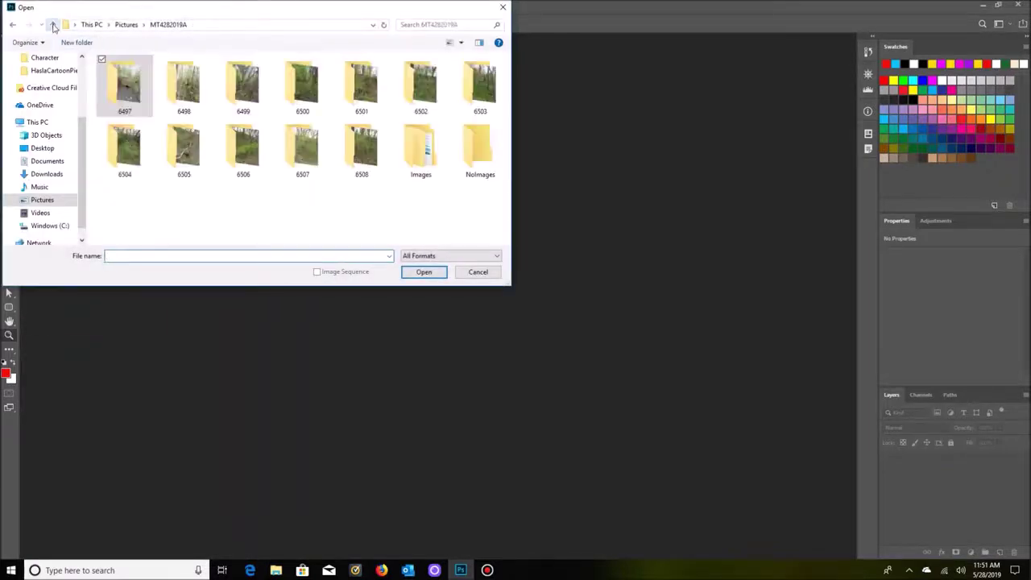
drag(121, 88, 357, 172)
drag(457, 175, 473, 176)
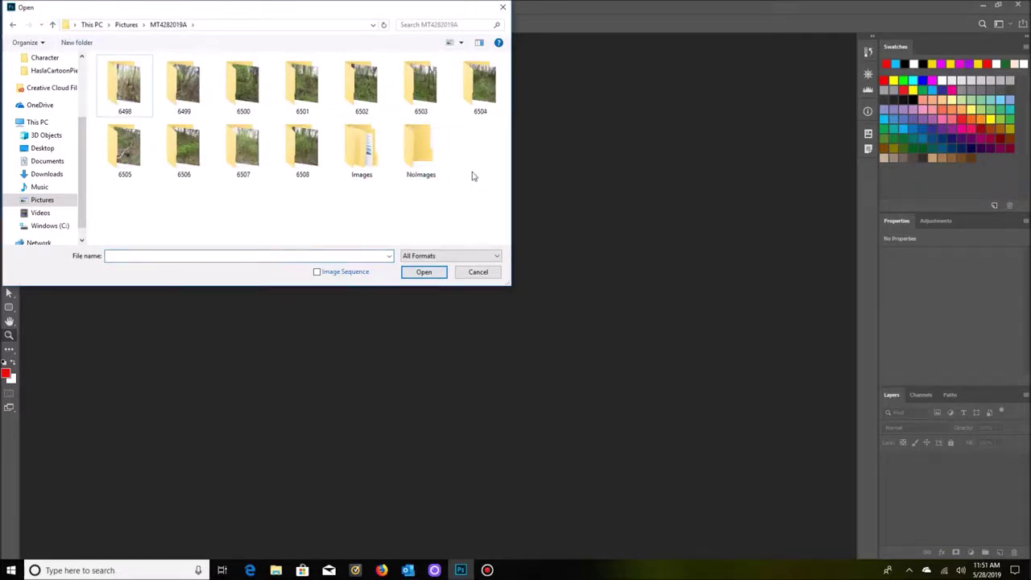
Open SAM_6498 from the 6498 folder
double_click(123, 87)
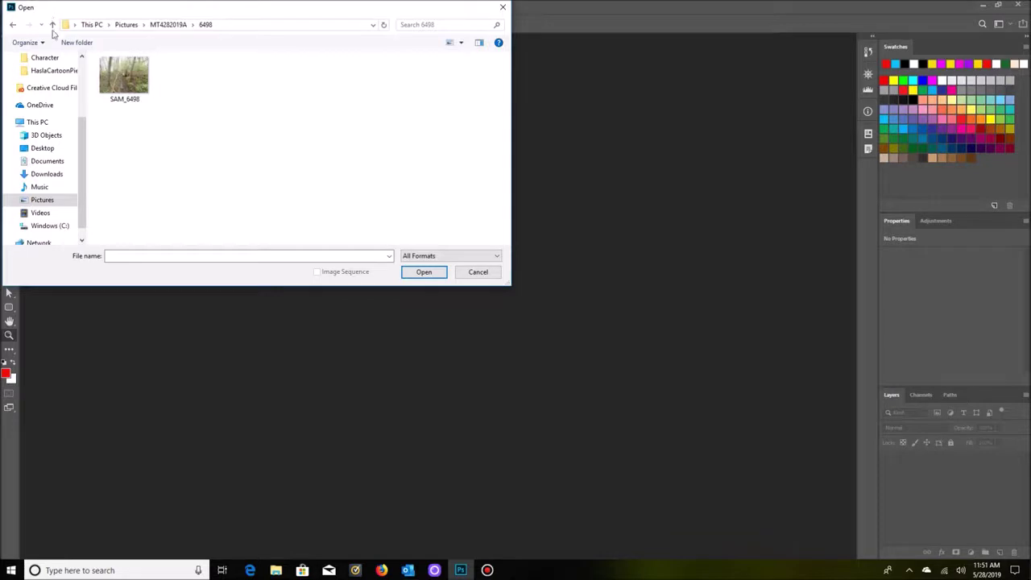
click(53, 25)
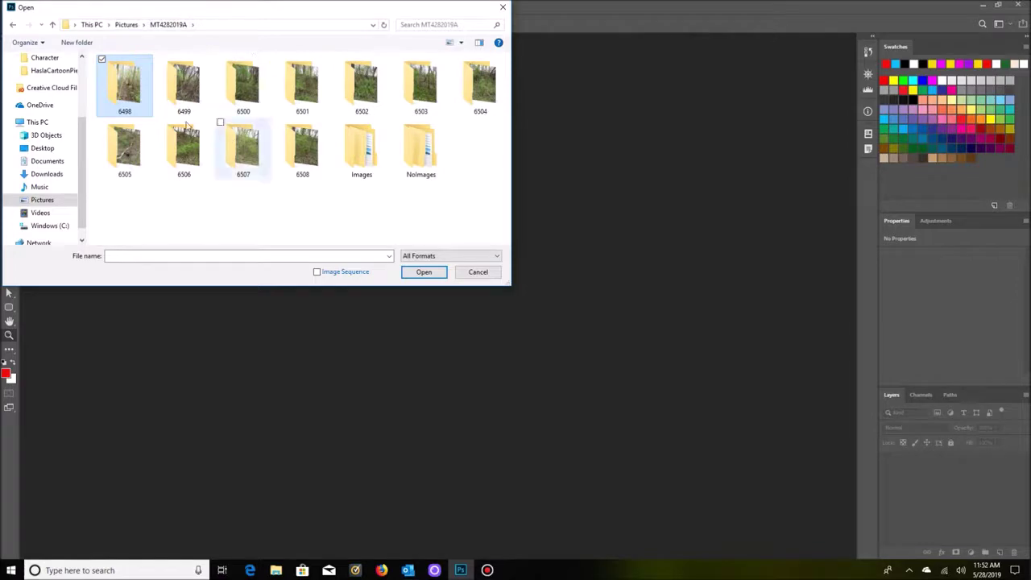
double_click(131, 91)
double_click(131, 90)
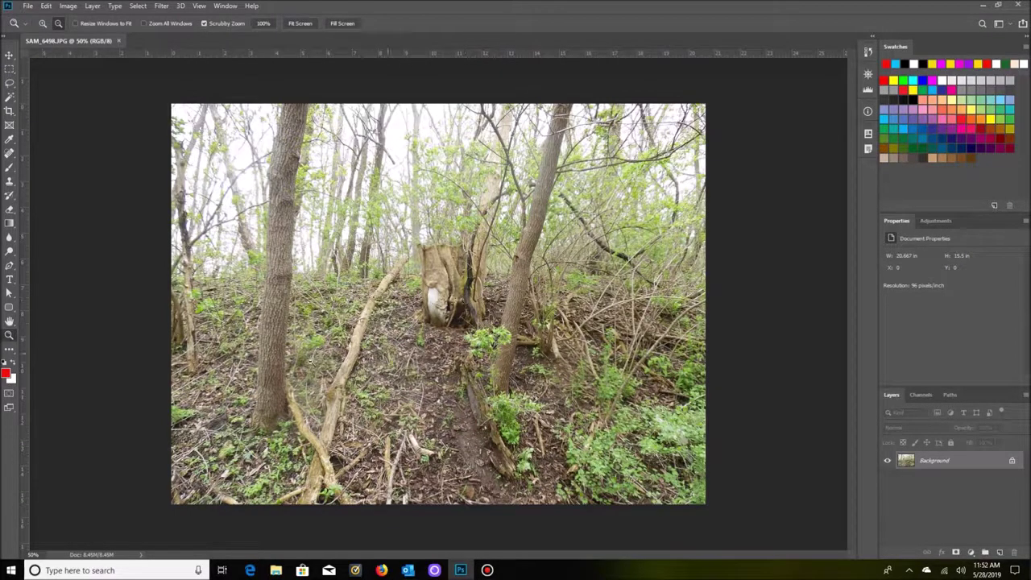
Examine the leaf-covered foreground and fallen branches of SAM_6498 at 200% for small figures
click(43, 23)
click(436, 322)
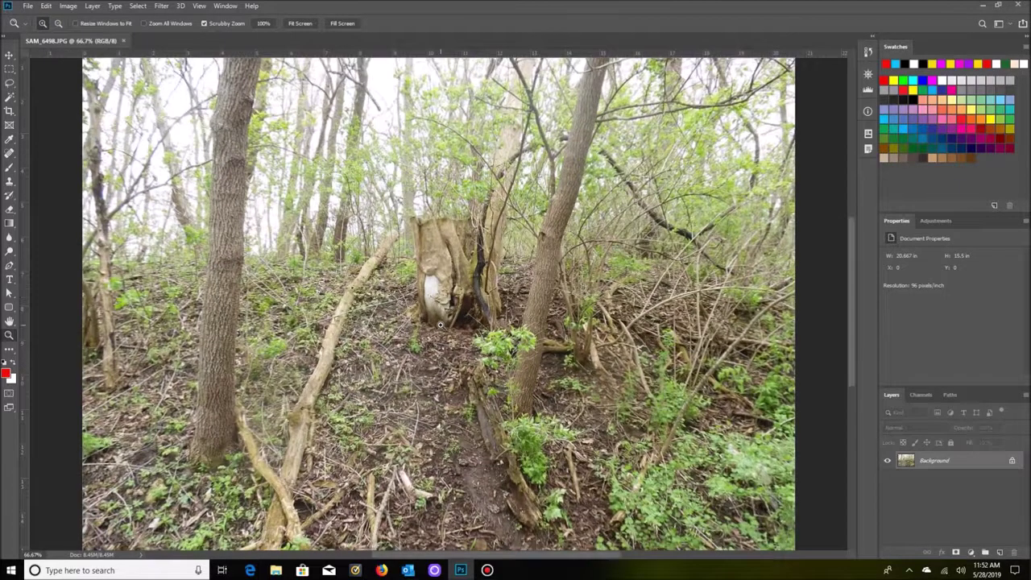
click(440, 325)
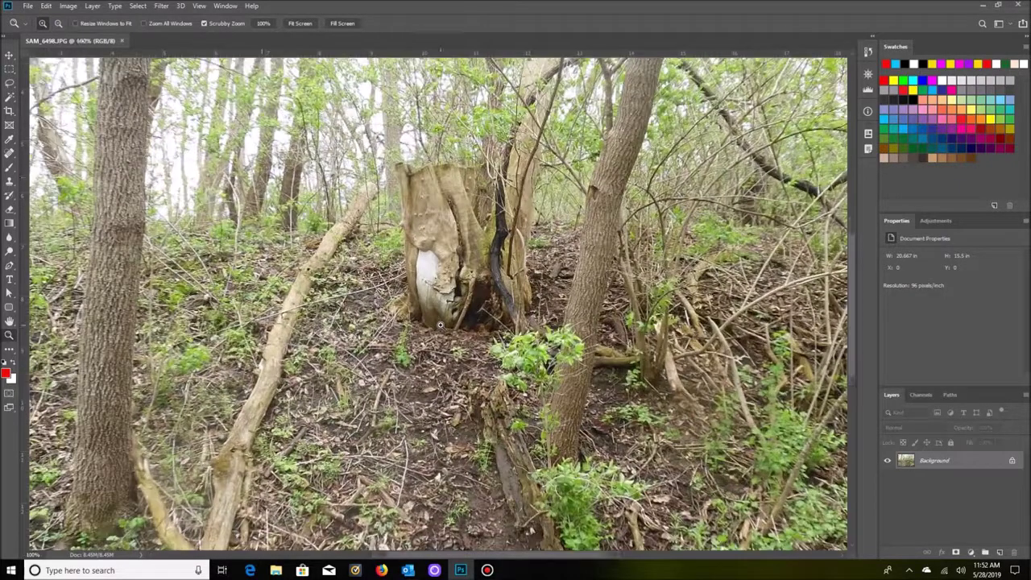
click(440, 325)
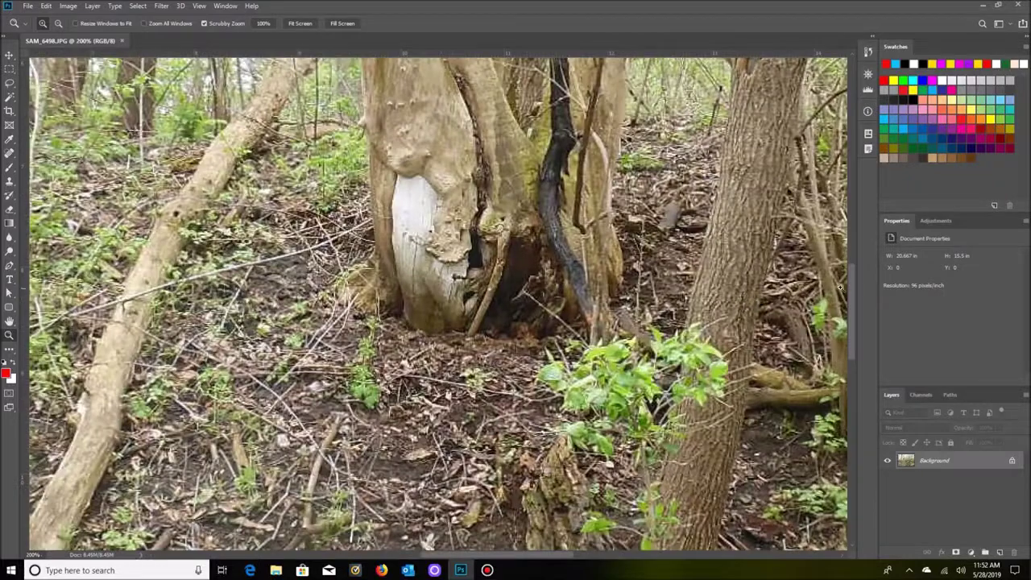
drag(852, 288, 874, 380)
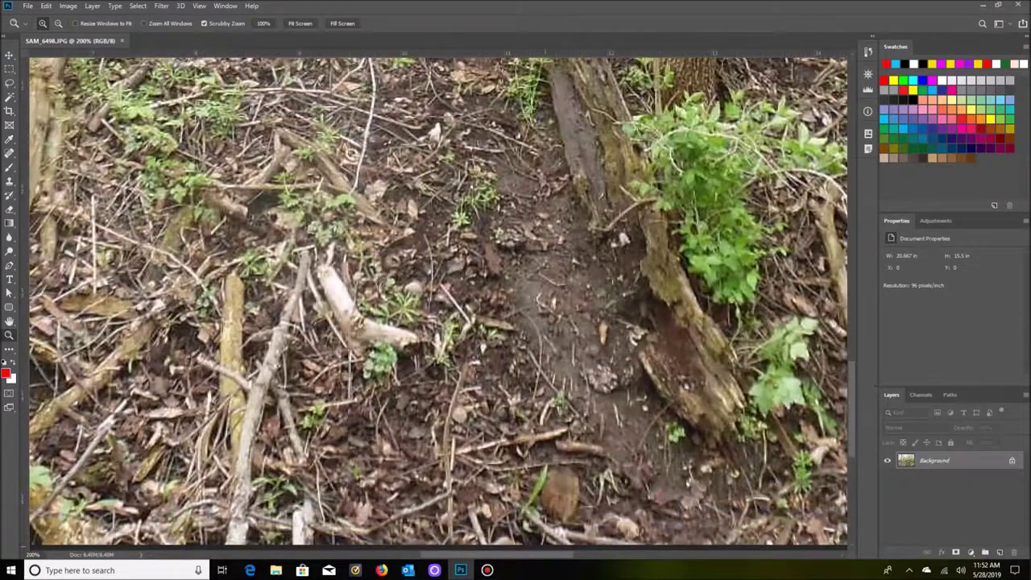
drag(463, 556, 338, 562)
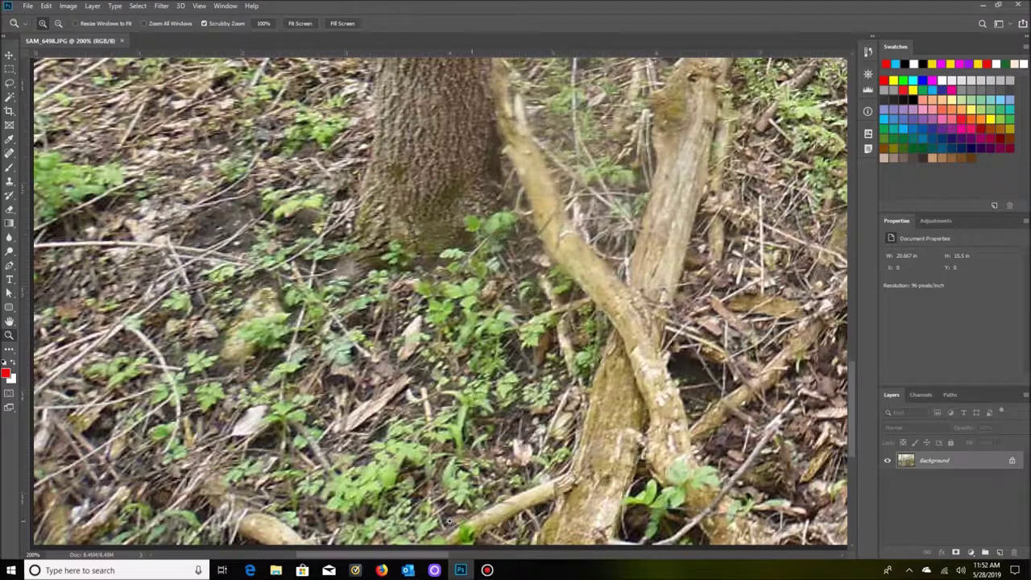
drag(409, 556, 438, 559)
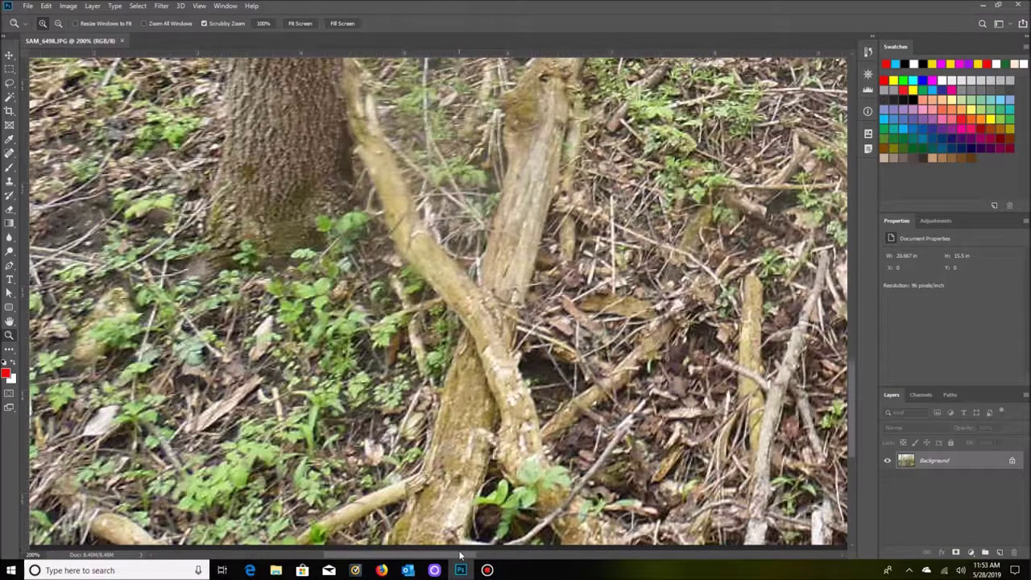
drag(461, 556, 489, 547)
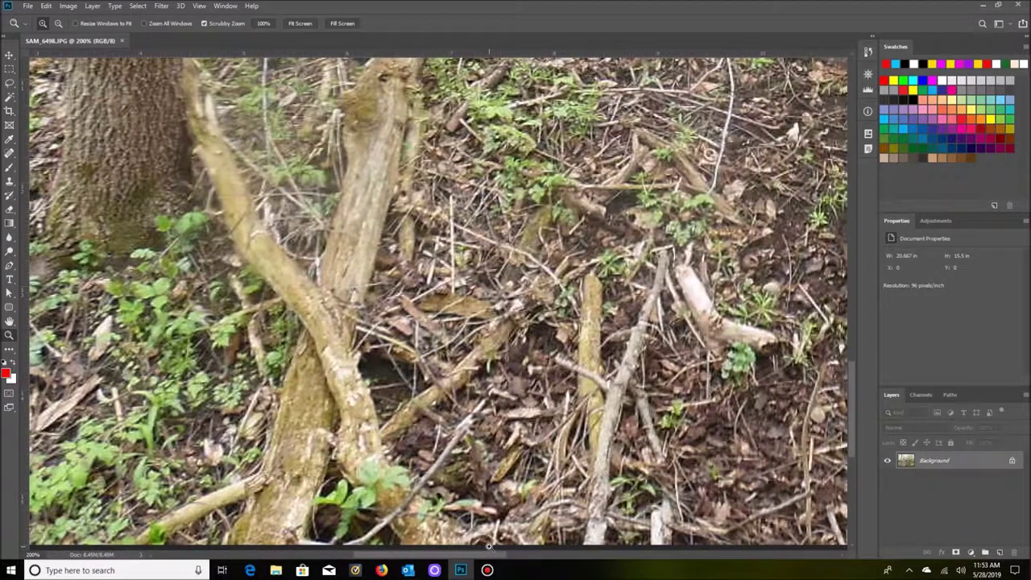
Examine the middle band of SAM_6498 at 200%, from the large left trunk past the hollow stump to the brush at the right edge
drag(484, 557, 418, 548)
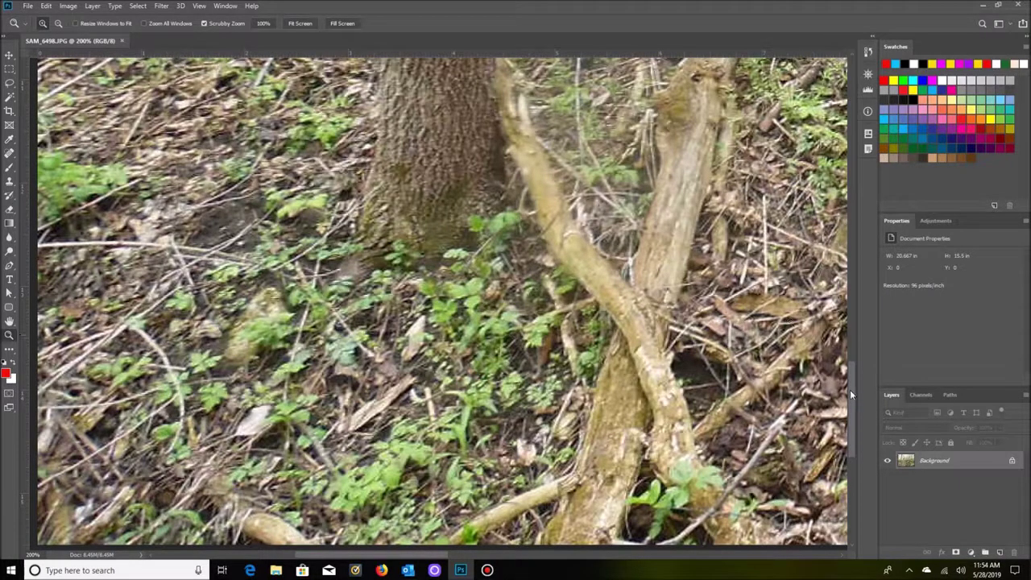
drag(851, 394, 837, 295)
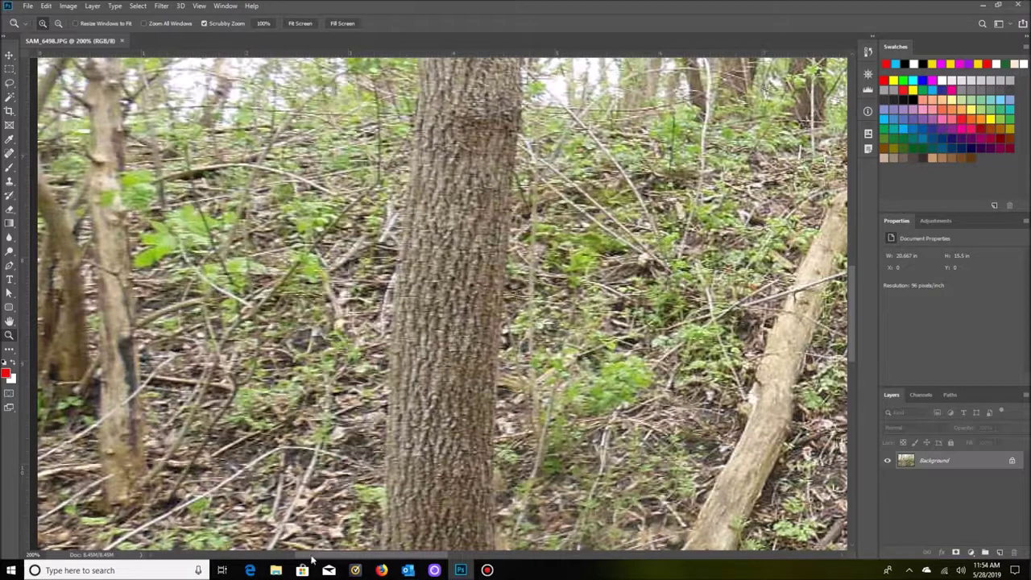
scroll(312, 558, right, 2)
scroll(313, 558, left, 4)
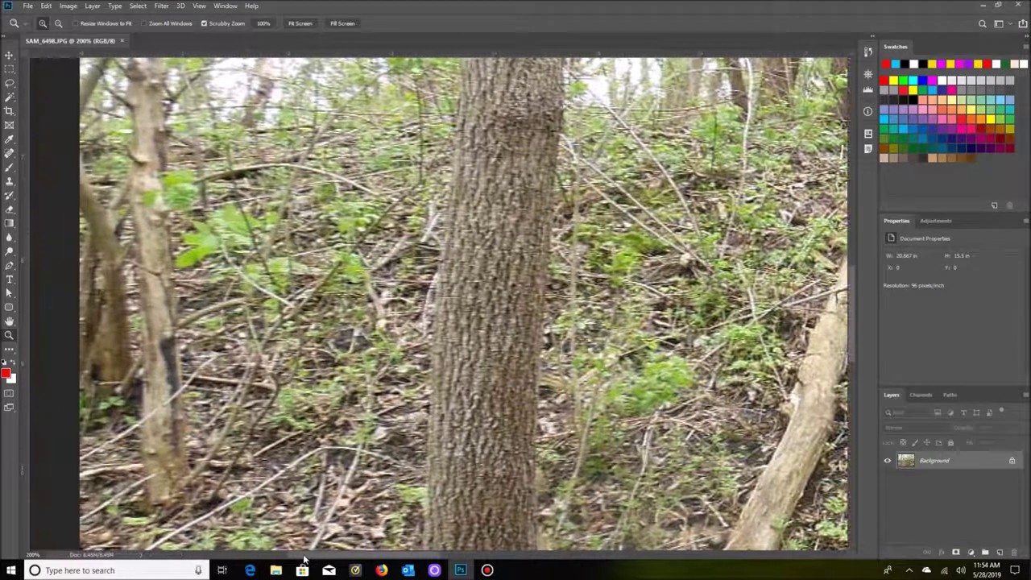
drag(313, 558, 389, 558)
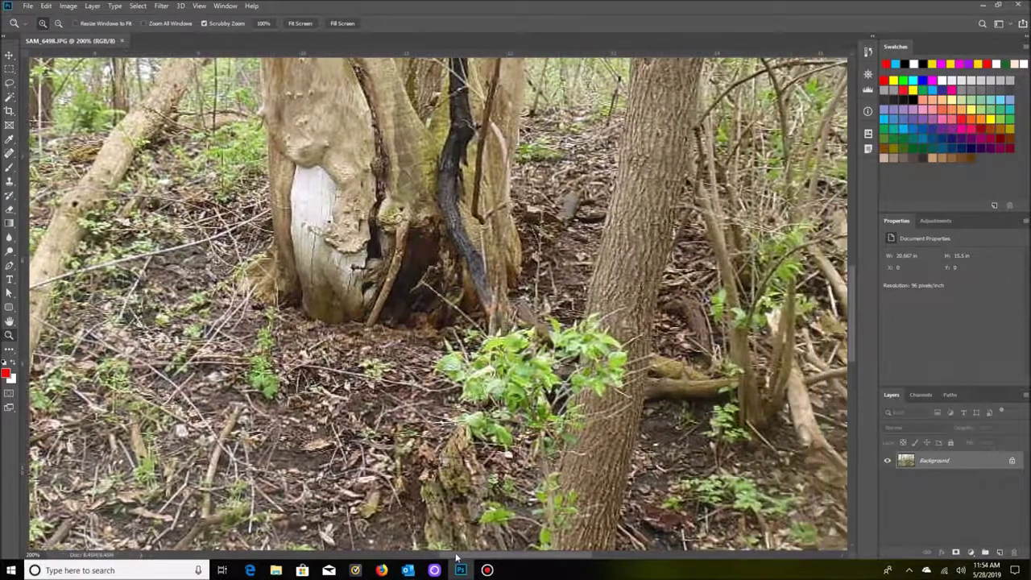
drag(455, 556, 473, 557)
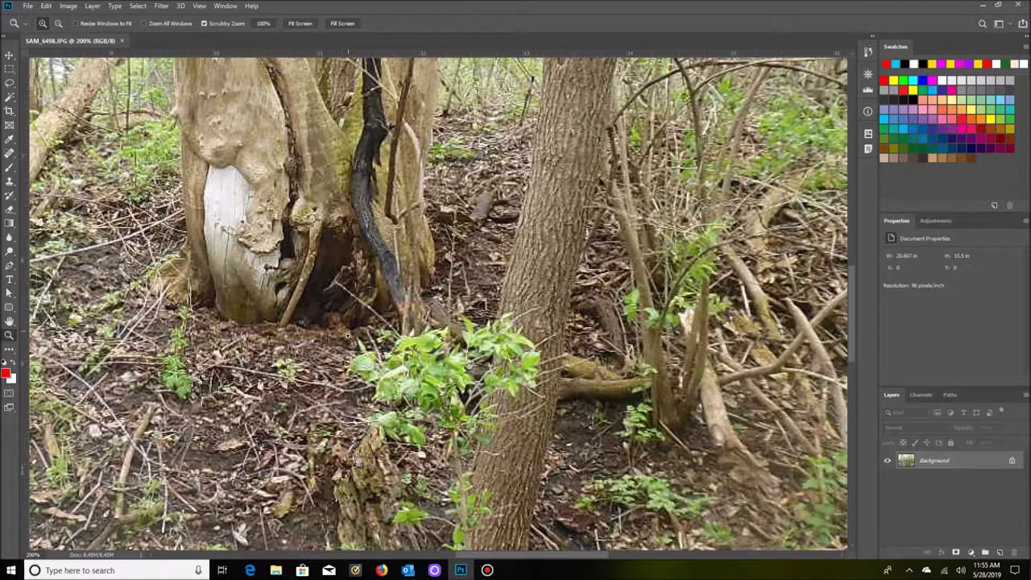
drag(484, 555, 538, 556)
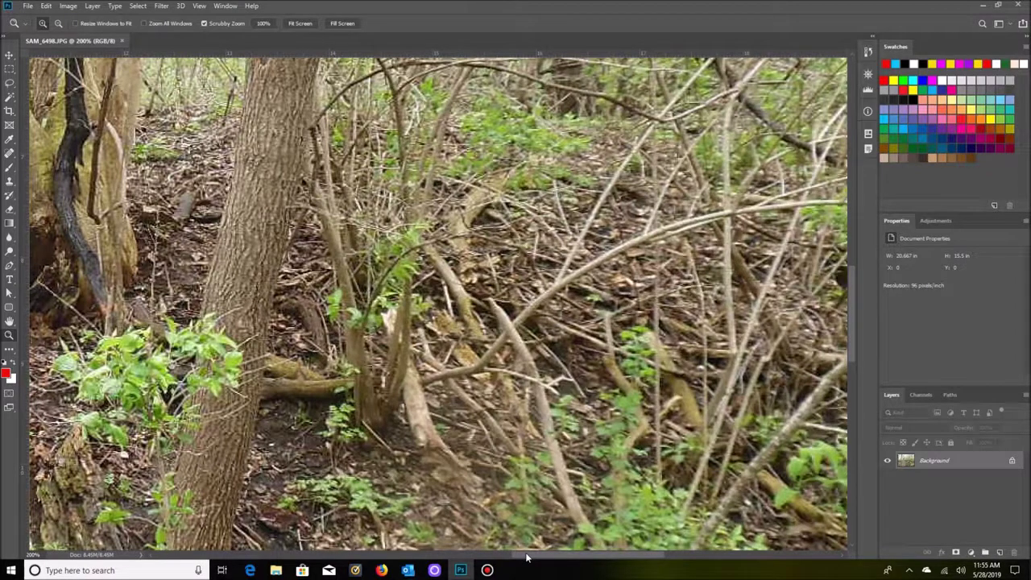
drag(528, 558, 571, 558)
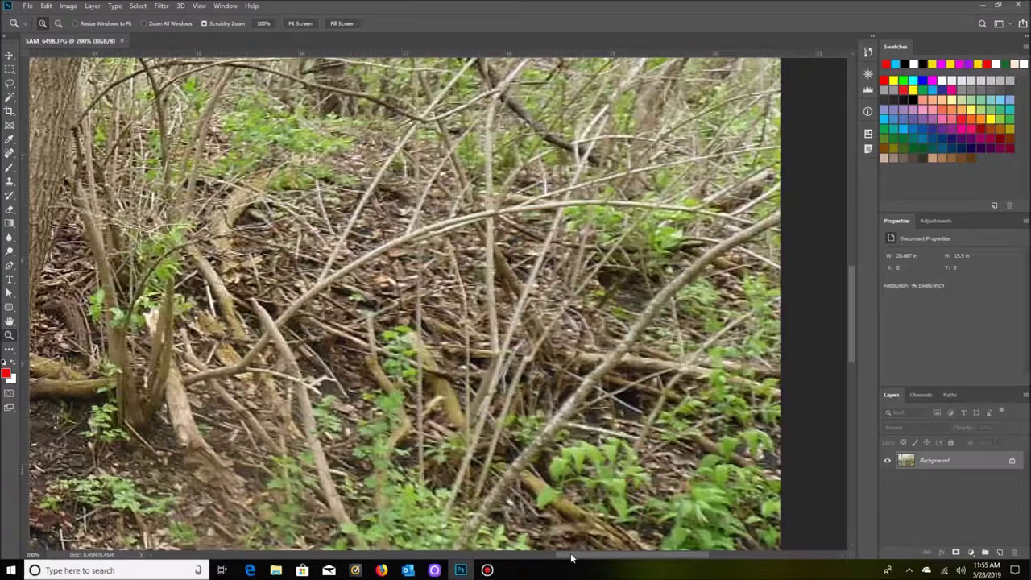
Examine the upper trunks and treetops of SAM_6498 at 200% for small figures
drag(571, 558, 309, 553)
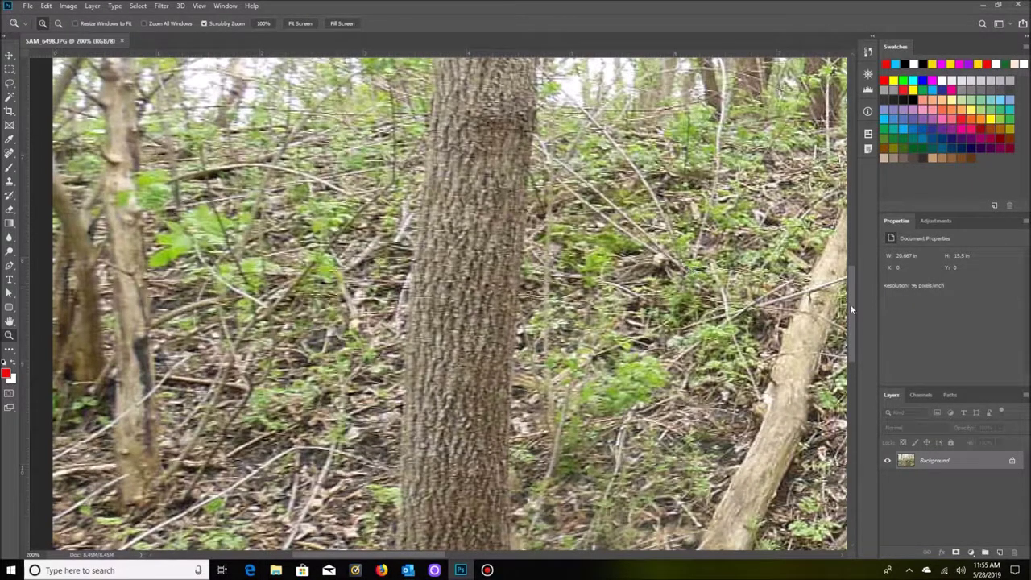
drag(851, 304, 852, 209)
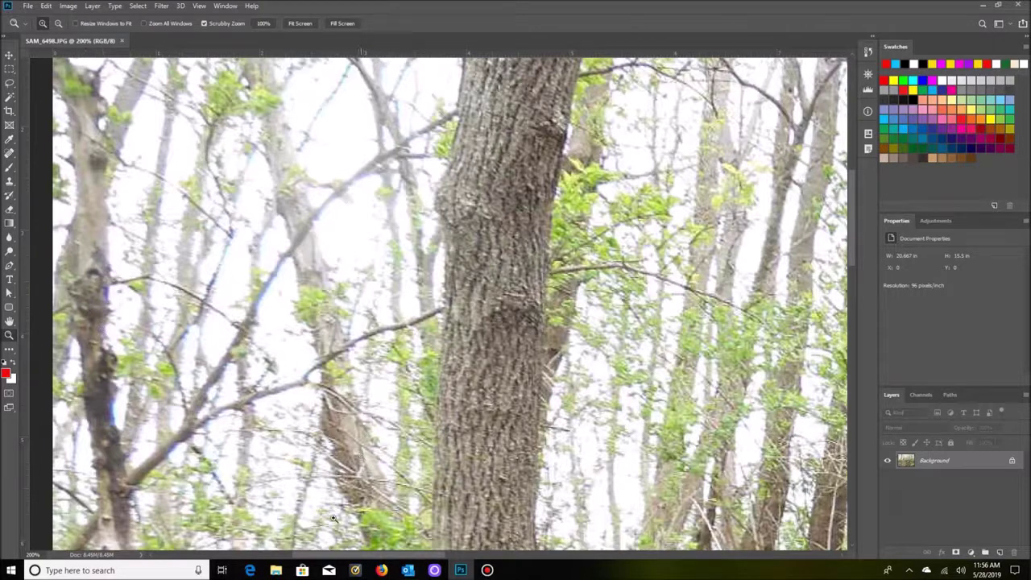
drag(326, 556, 455, 551)
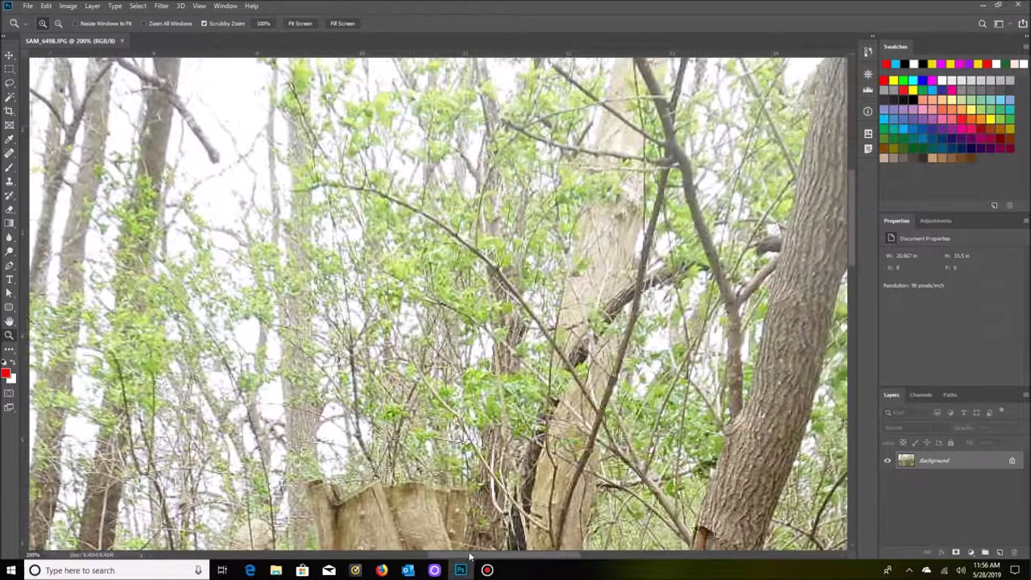
drag(470, 556, 499, 573)
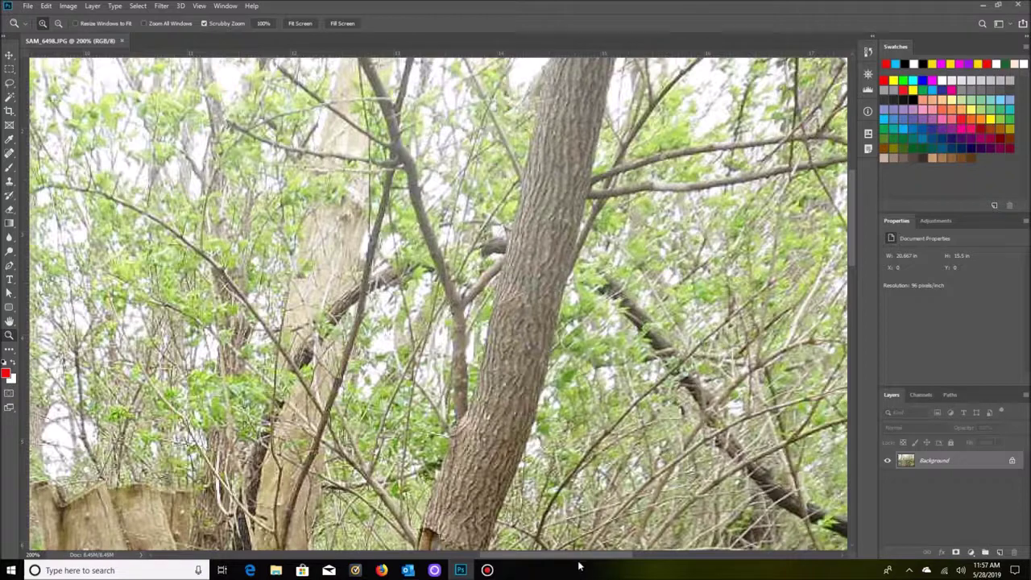
drag(580, 557, 392, 549)
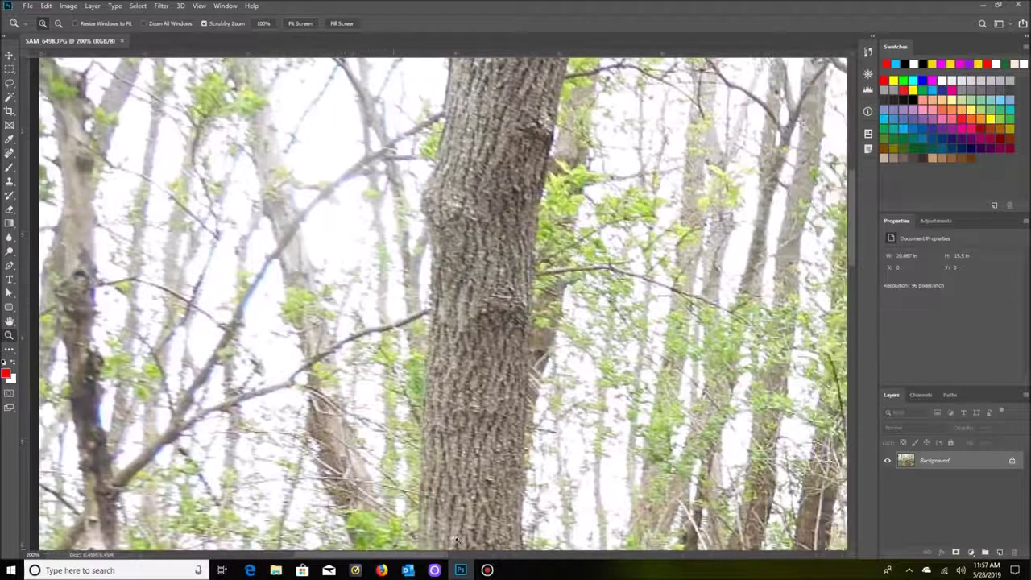
drag(853, 255, 848, 227)
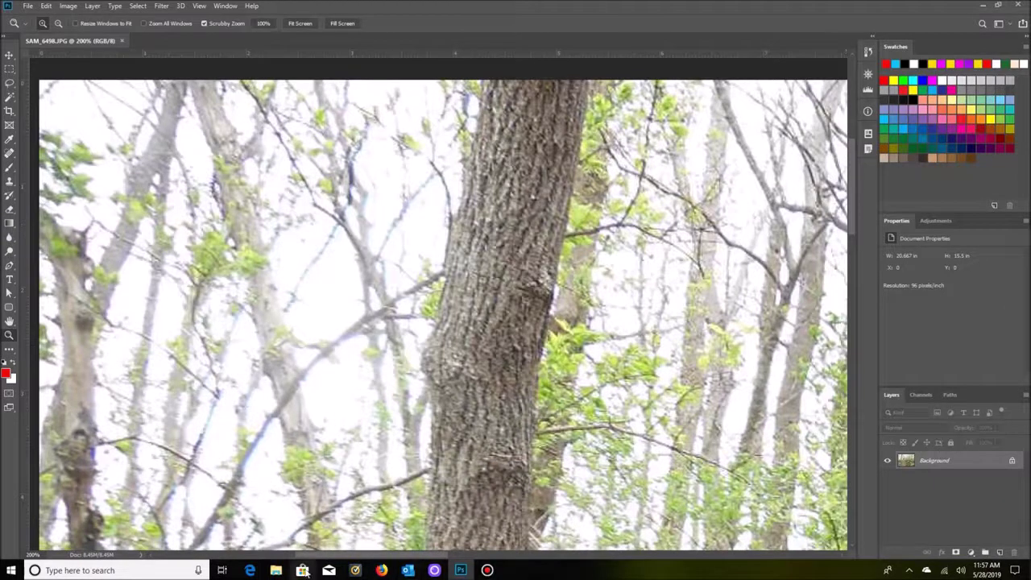
drag(306, 554, 441, 554)
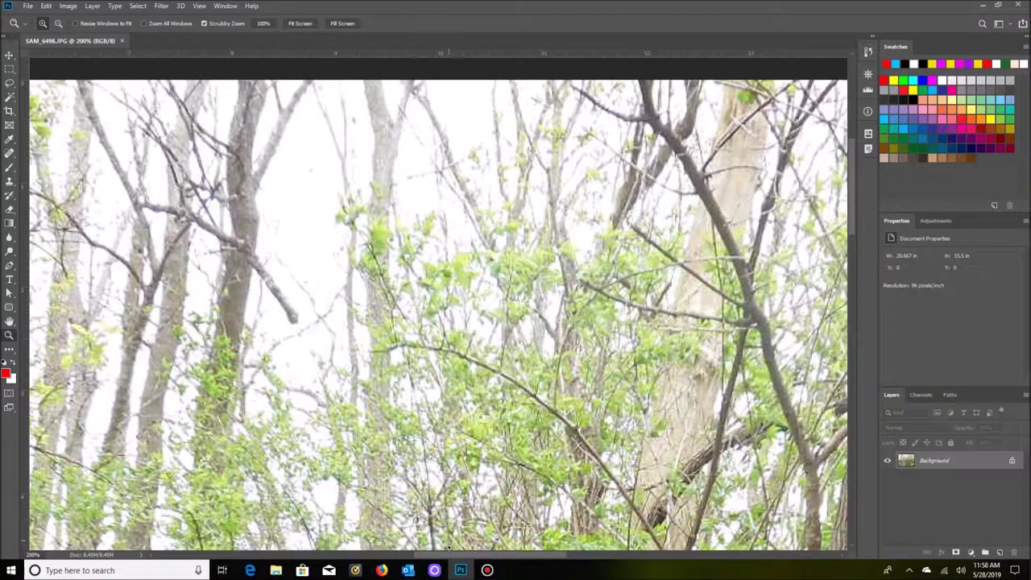
Examine the upper branches and brush at the right of SAM_6498, then the leaning trunk beside the hollow stump, at about 200%
drag(453, 560, 577, 565)
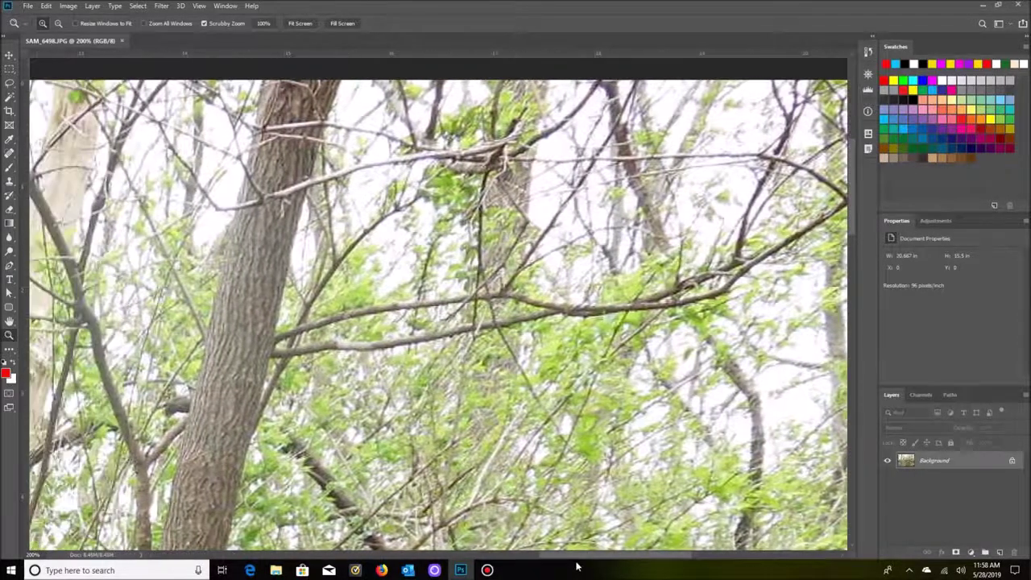
drag(853, 218, 873, 291)
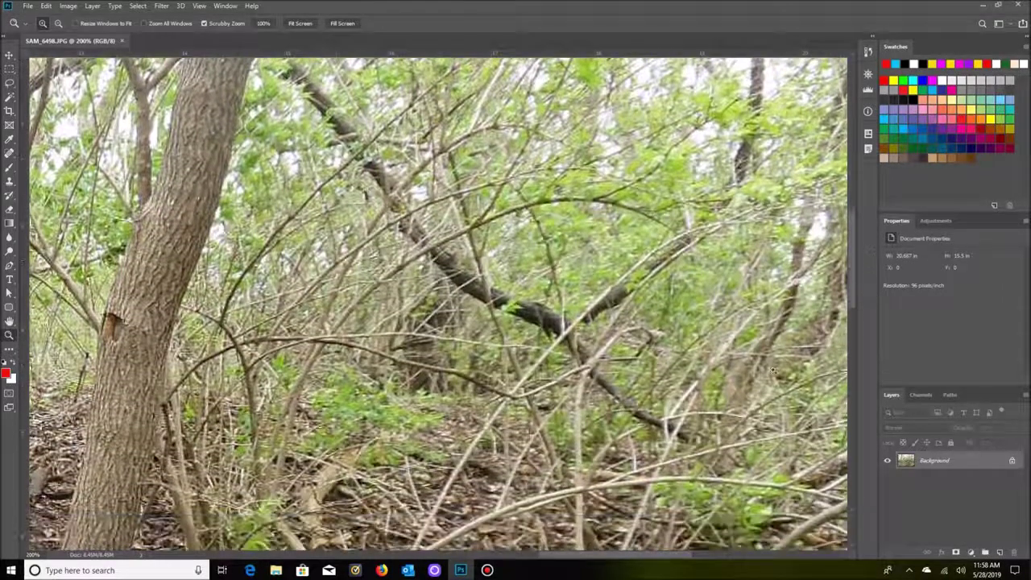
drag(581, 556, 514, 556)
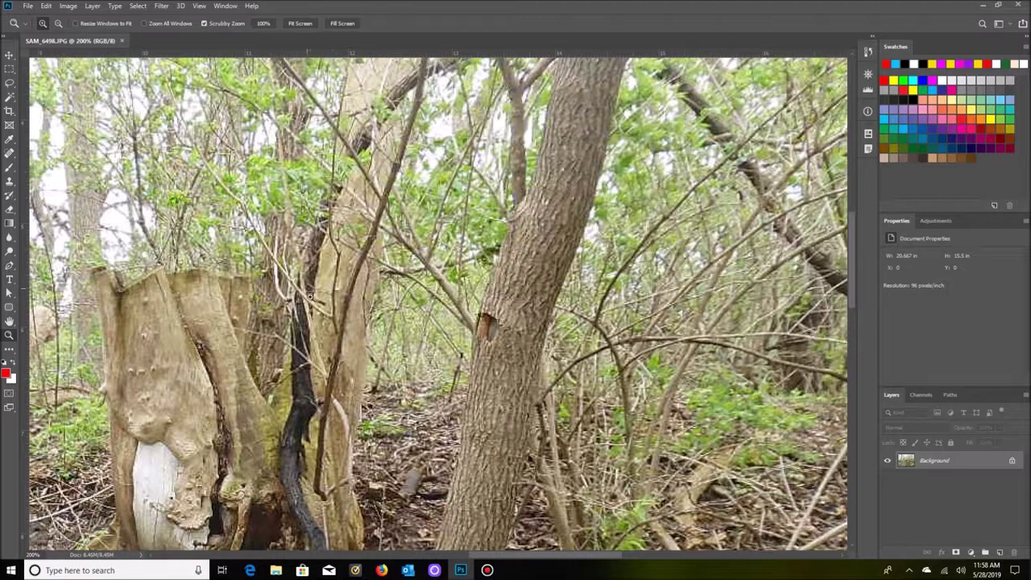
scroll(310, 369, up, 1)
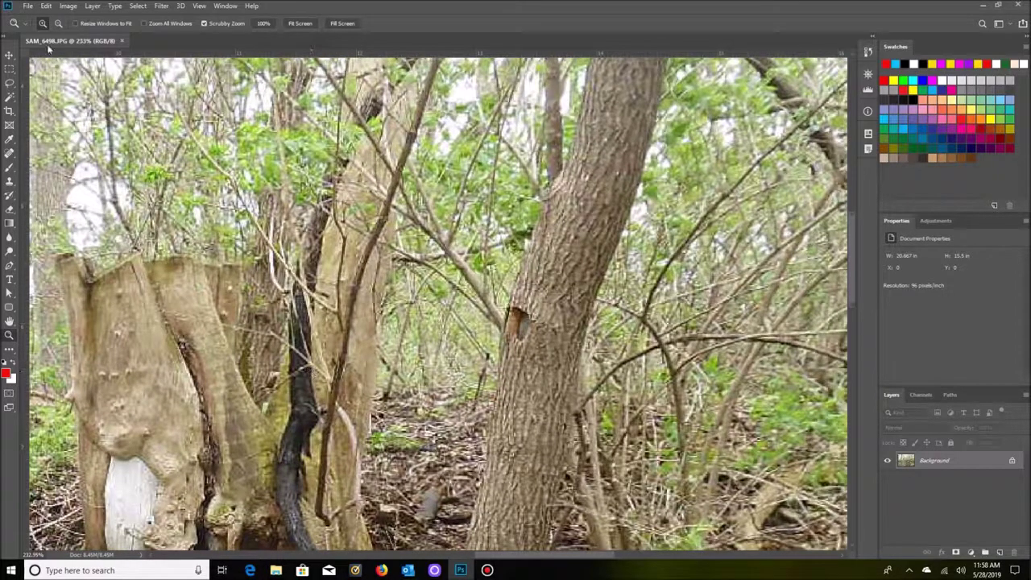
key(alt)
alt+click(331, 372)
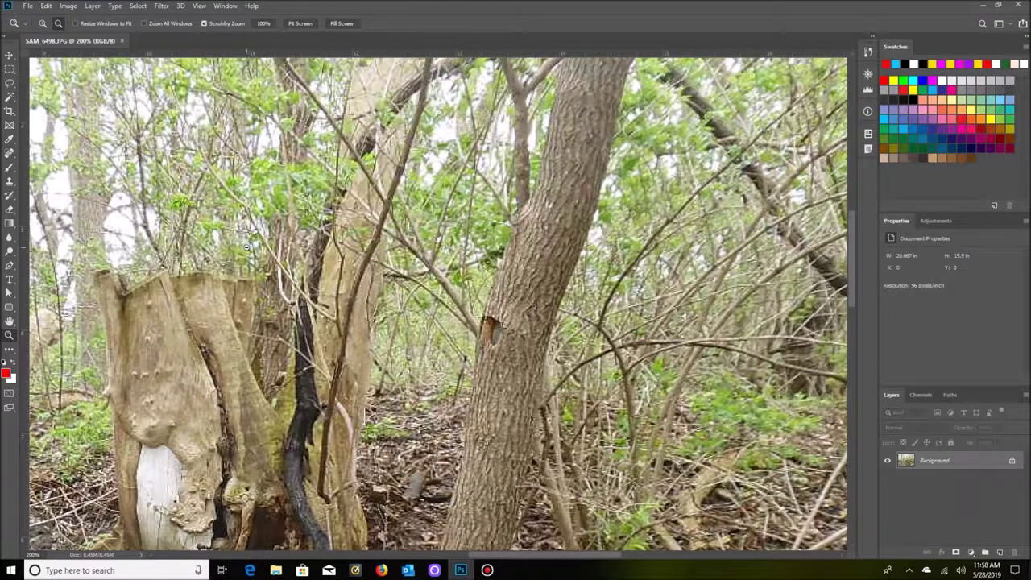
Review the stump and surrounding woods of SAM_6498 at 100%, checking the ground around the leaning trunk at 200%
alt+click(247, 247)
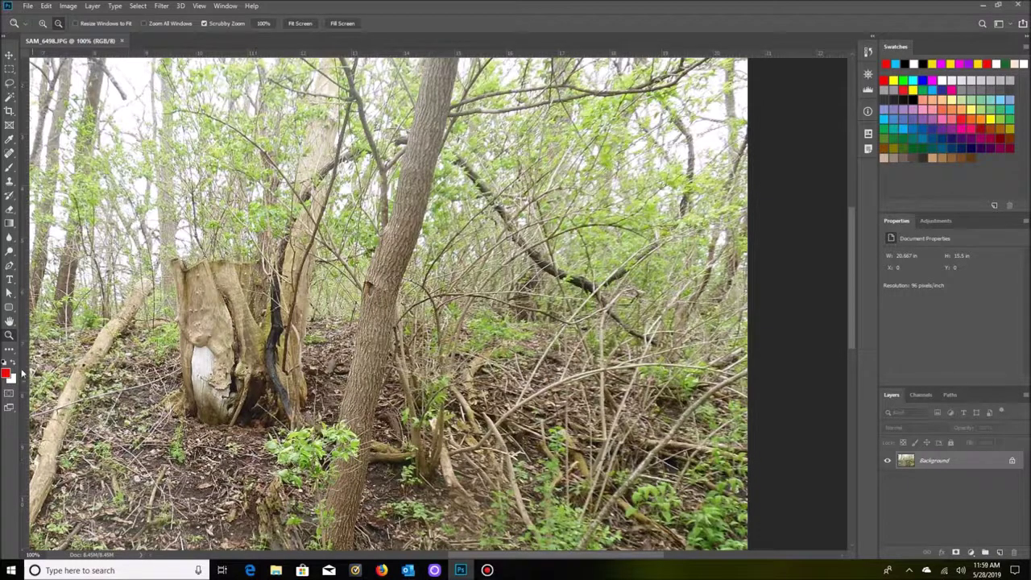
drag(500, 555, 465, 556)
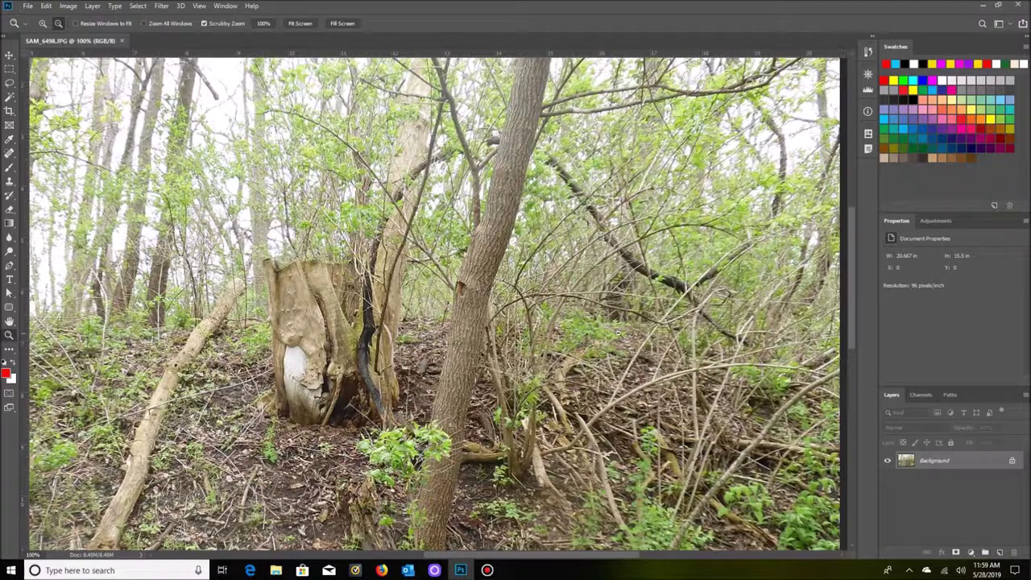
click(43, 23)
click(564, 340)
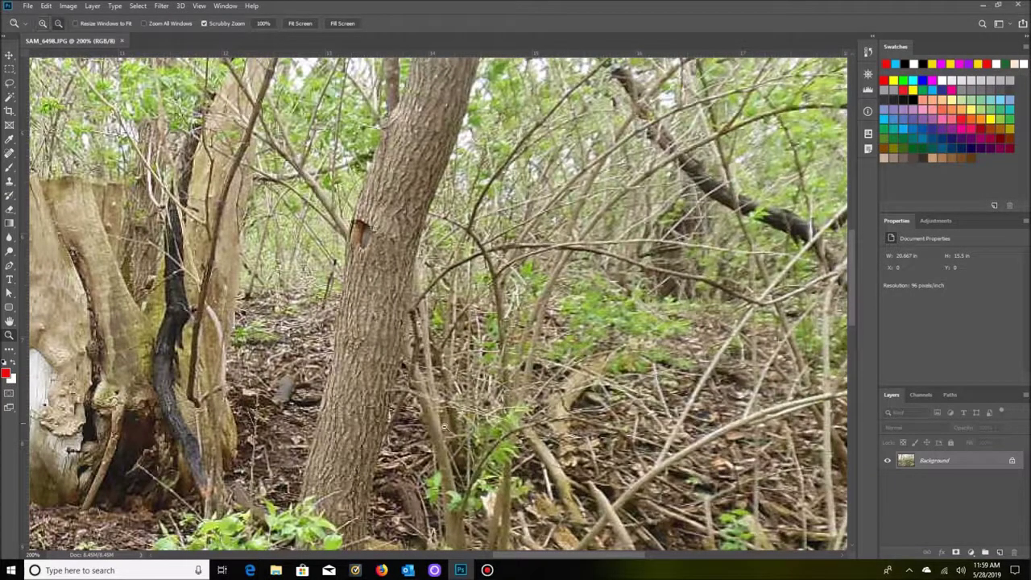
click(445, 427)
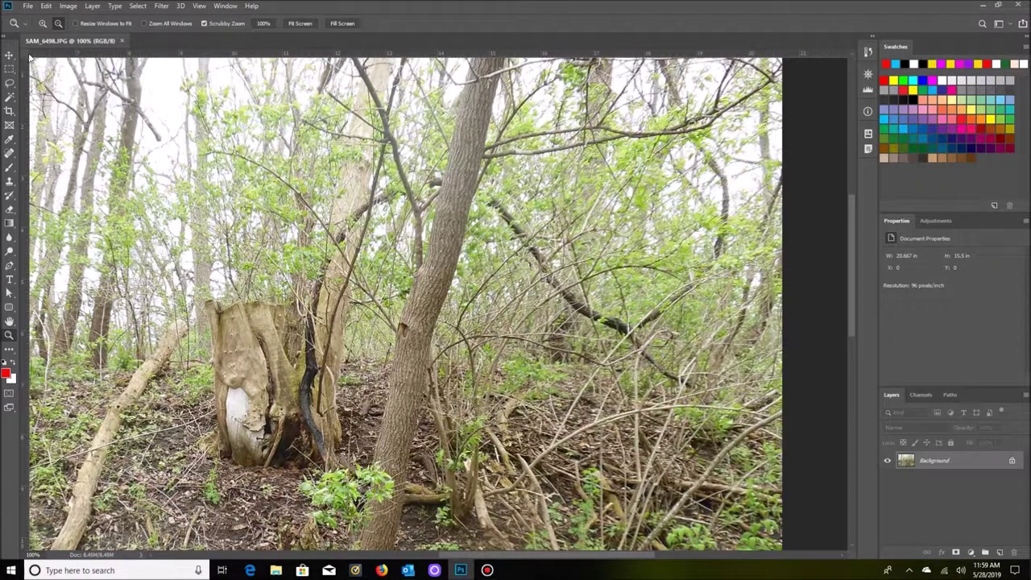
Check the saved crops and marked copy in the 6496 folder under Images without opening a file, and return to SAM_6498
click(27, 6)
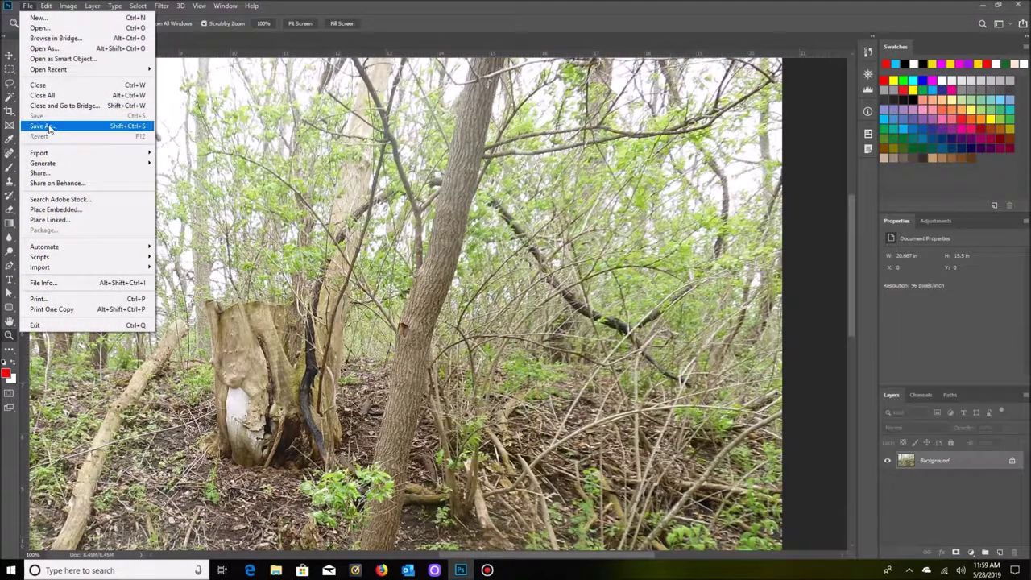
click(39, 27)
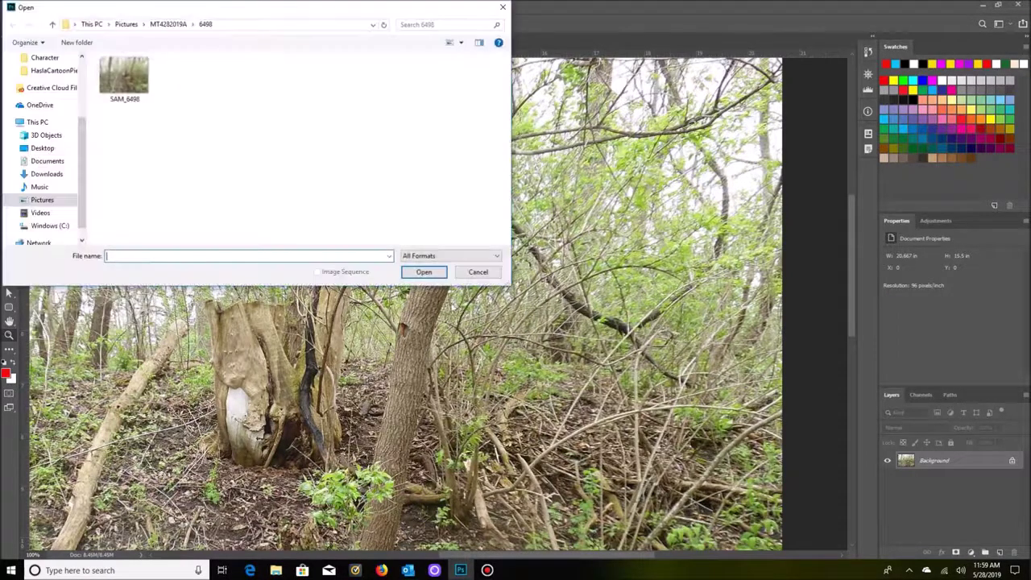
click(53, 27)
double_click(362, 147)
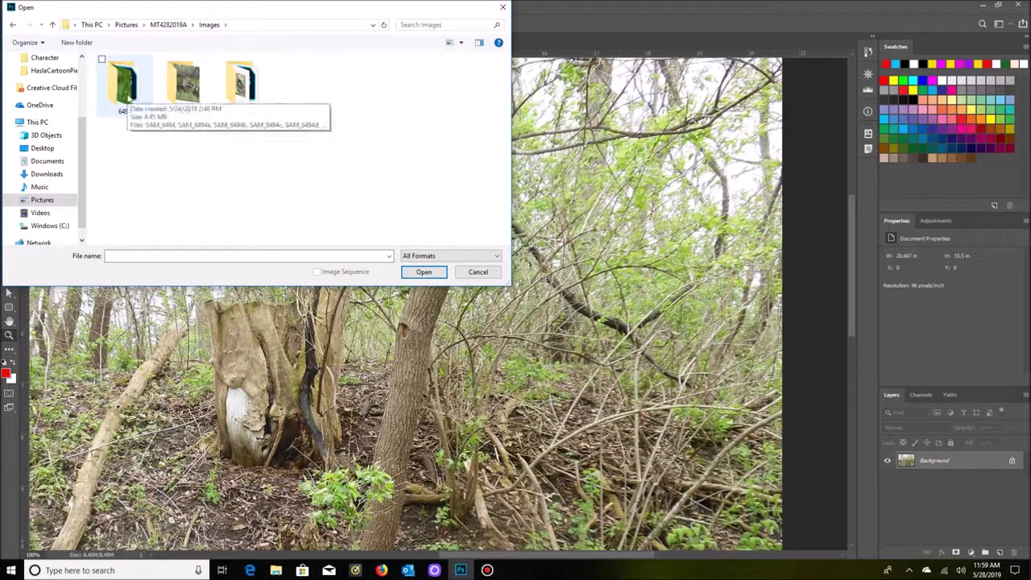
double_click(244, 87)
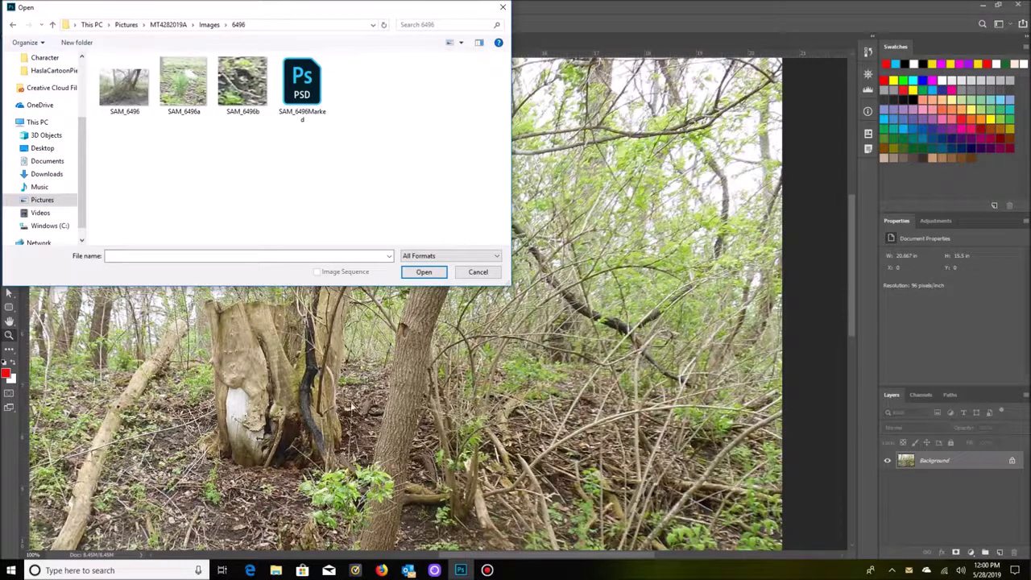
click(503, 6)
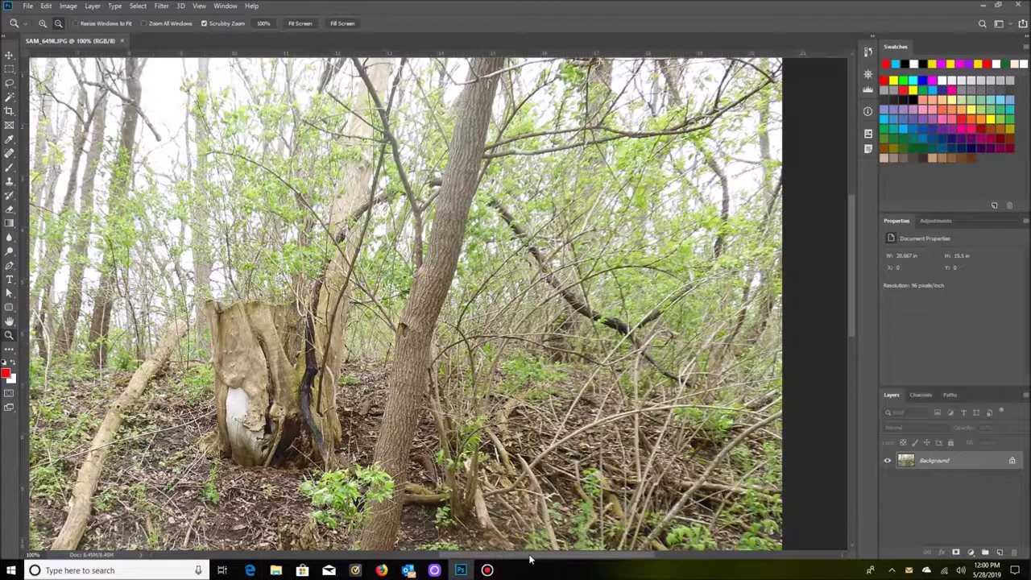
drag(530, 559, 500, 559)
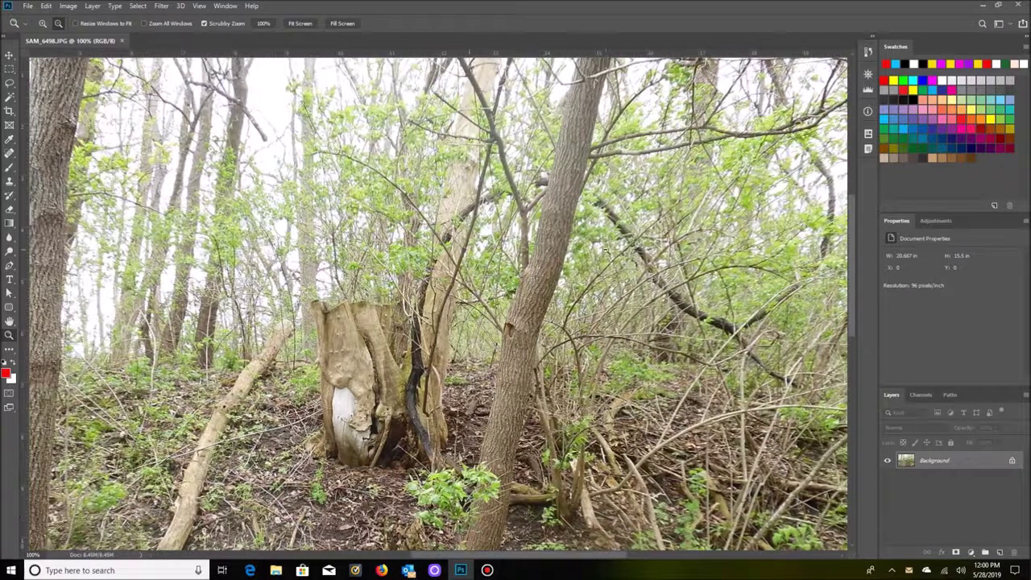